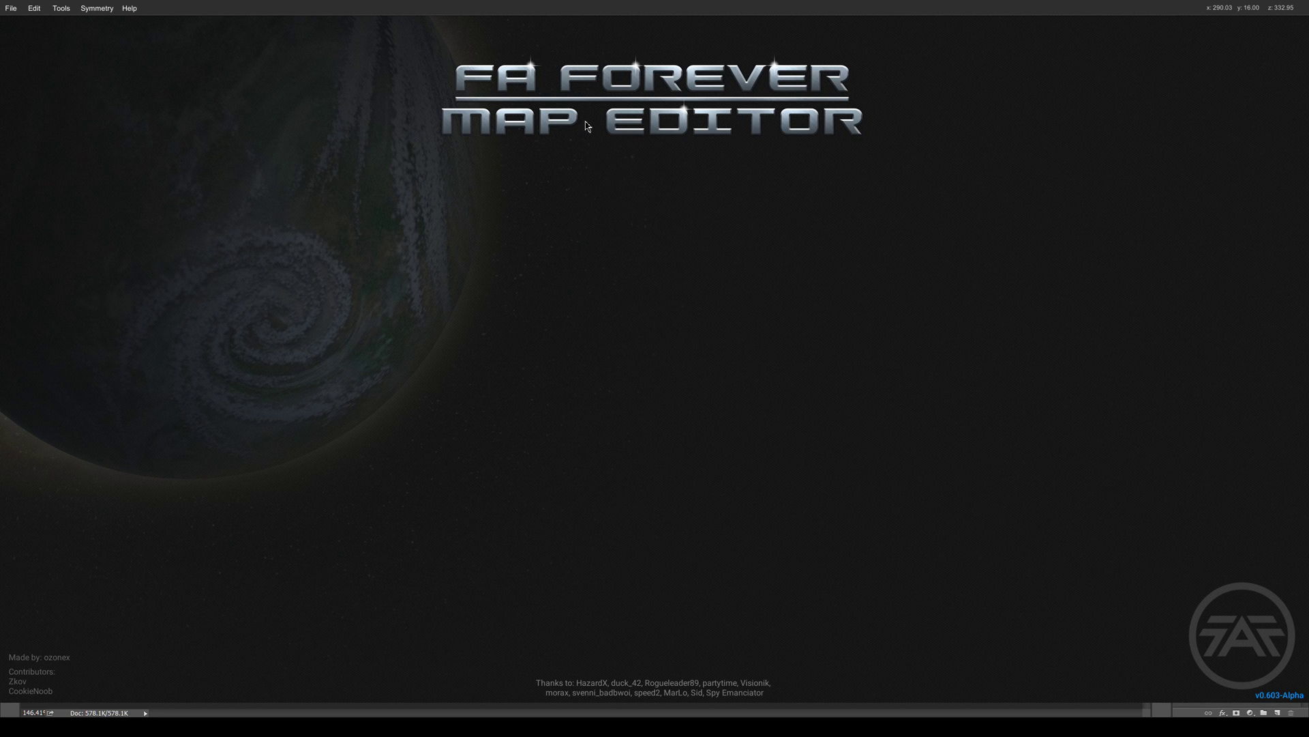
Start a new map and name it MountainTutorial_30-07-2018.
left_click(10, 8)
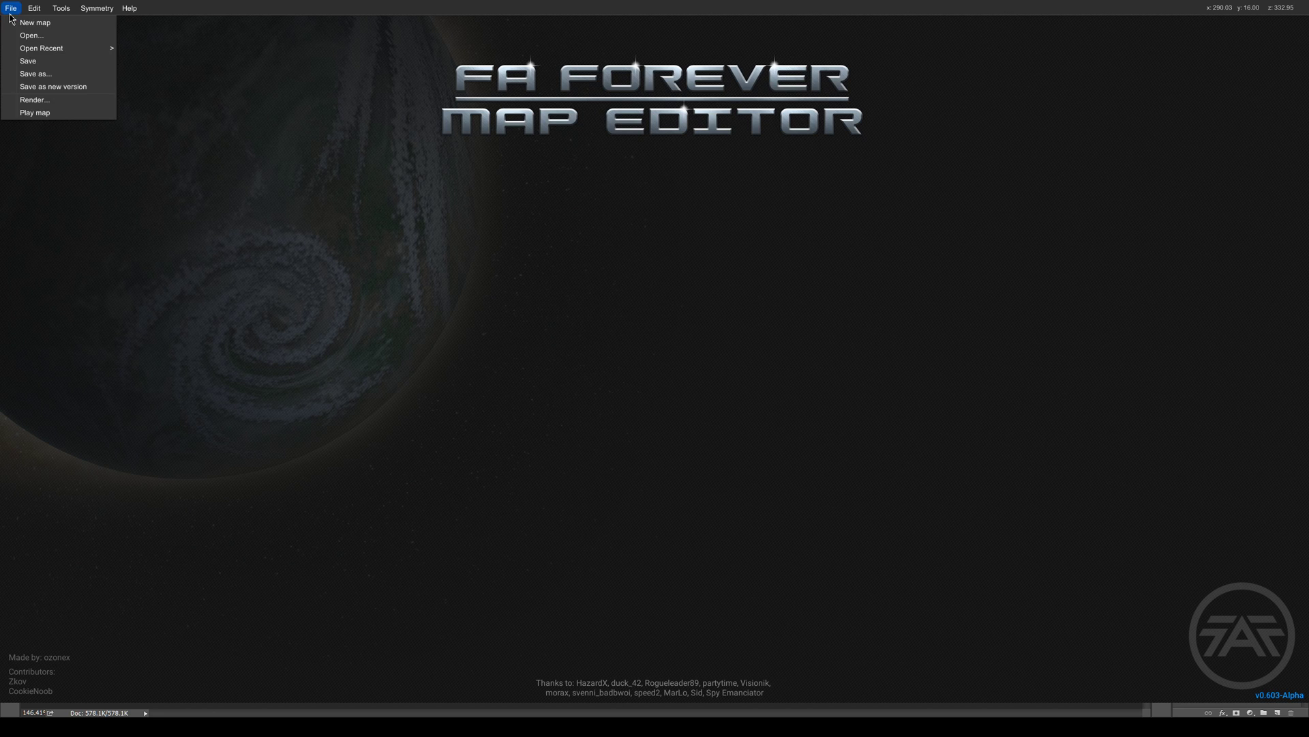
left_click(50, 23)
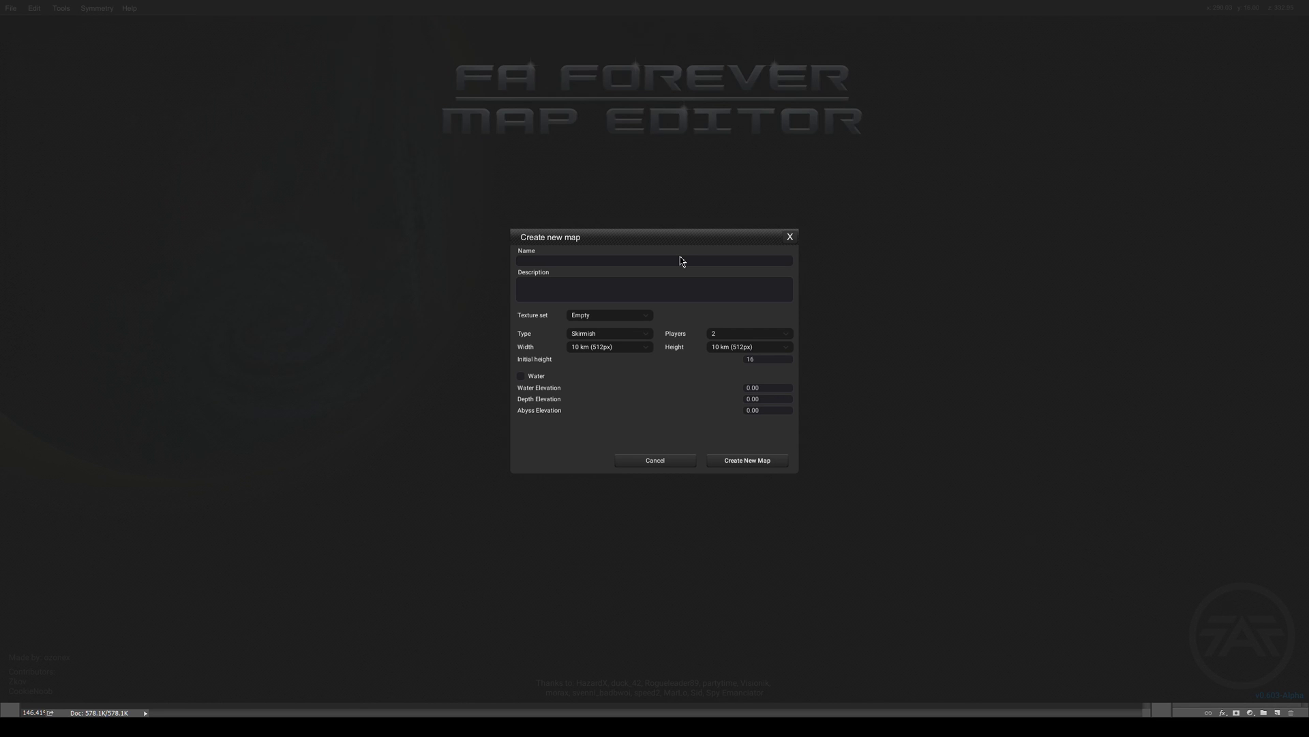
type("MO")
type("20187")
left_click(576, 261)
key("BackSpace")
key("BackSpace")
key("Delete")
left_click(578, 263)
type("07")
Enter the description "FAF Map Editor tutorial on how to create nice, good-looking, eroded mountains with the OzoneX mapping tool." and create the map.
left_click(682, 295)
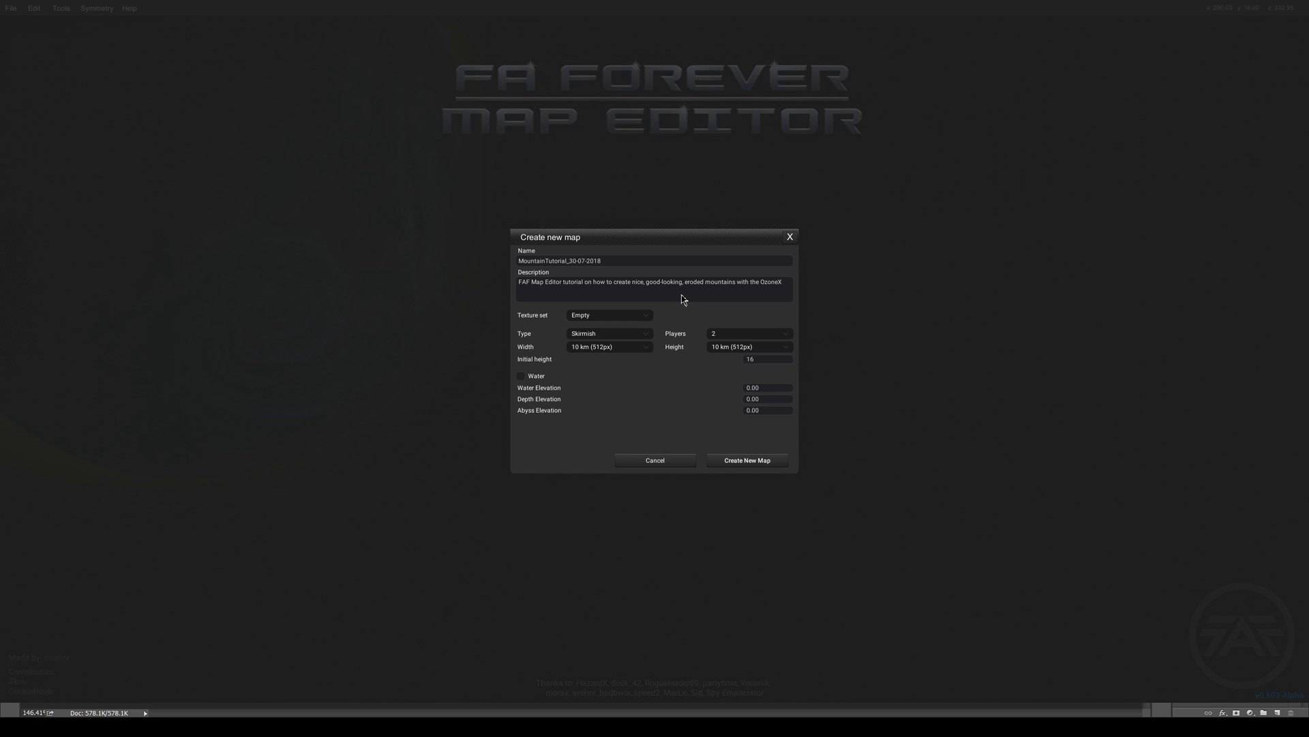
type("mapping tool.")
left_click(774, 462)
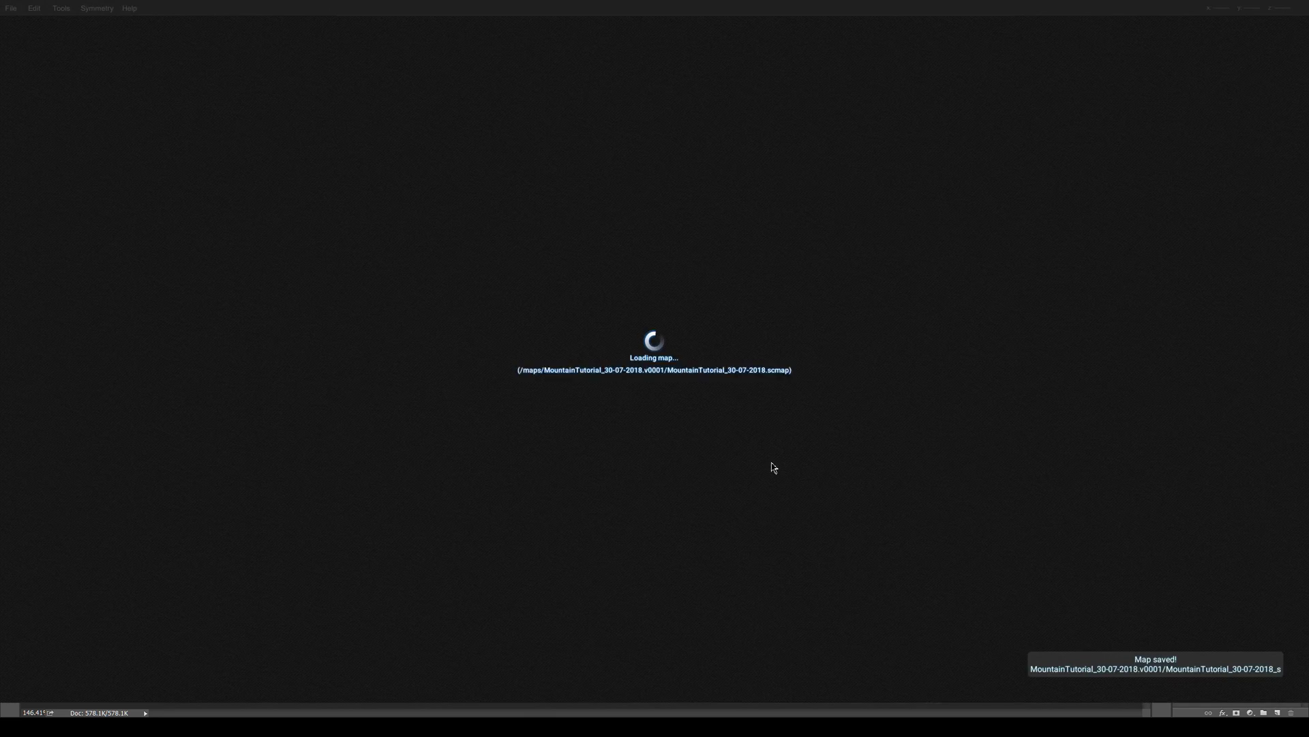
Examine the blank map from several angles and distances.
scroll(771, 423, "down", 5)
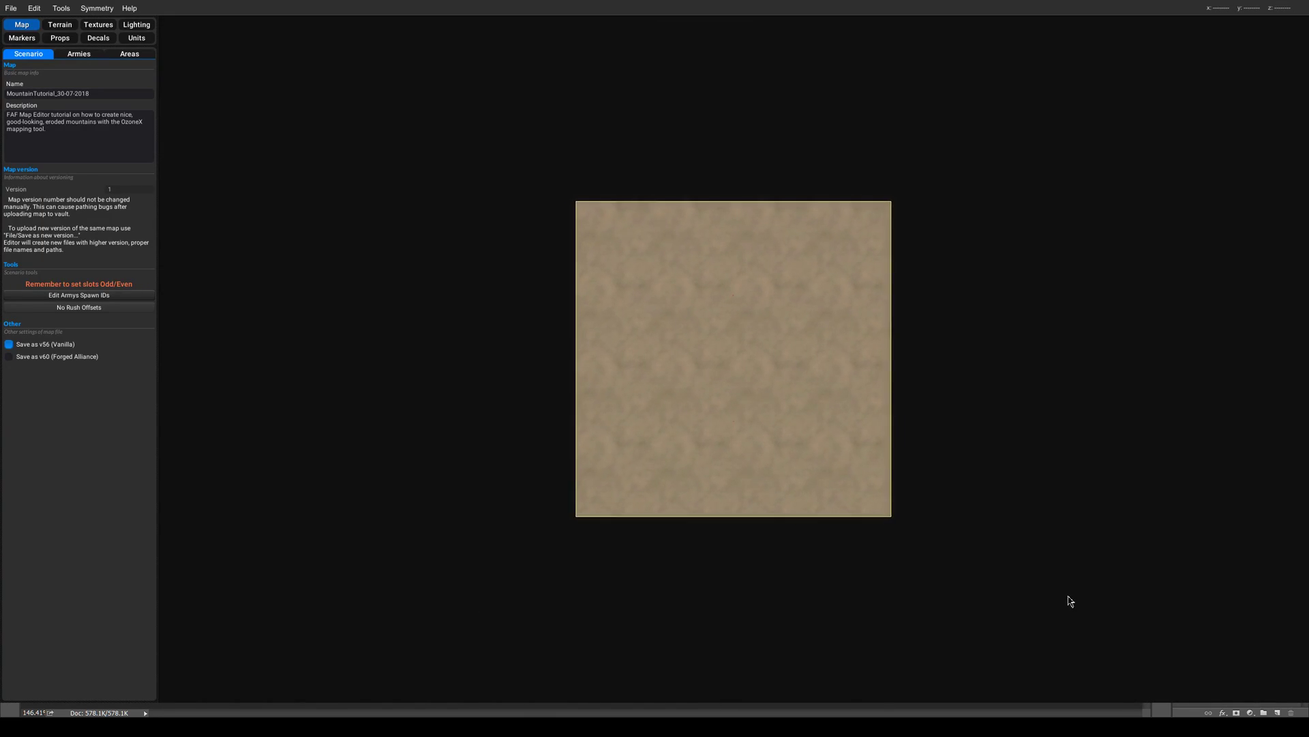
middle_click_drag(809, 407, 655, 293)
scroll(775, 354, "up", 5)
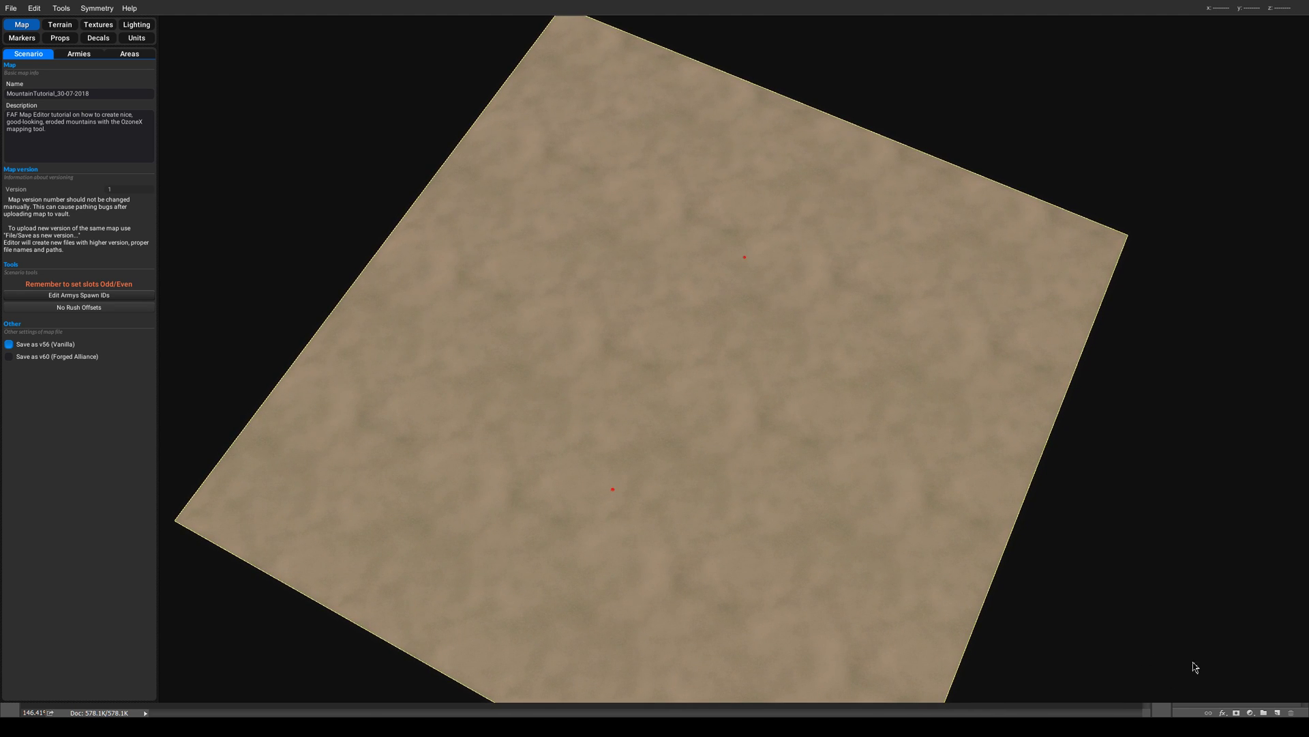
scroll(708, 293, "down", 3)
scroll(783, 330, "up", 5)
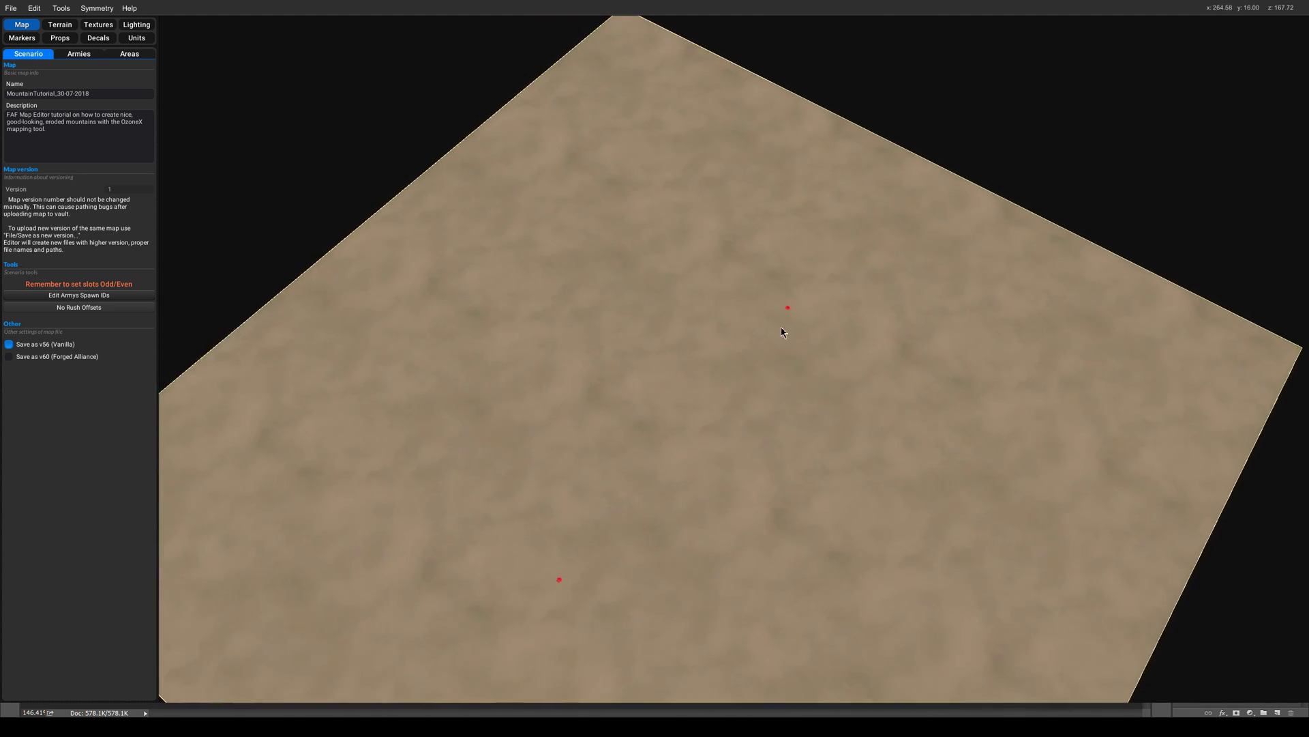
scroll(751, 304, "down", 4)
right_click_drag(751, 305, 611, 442)
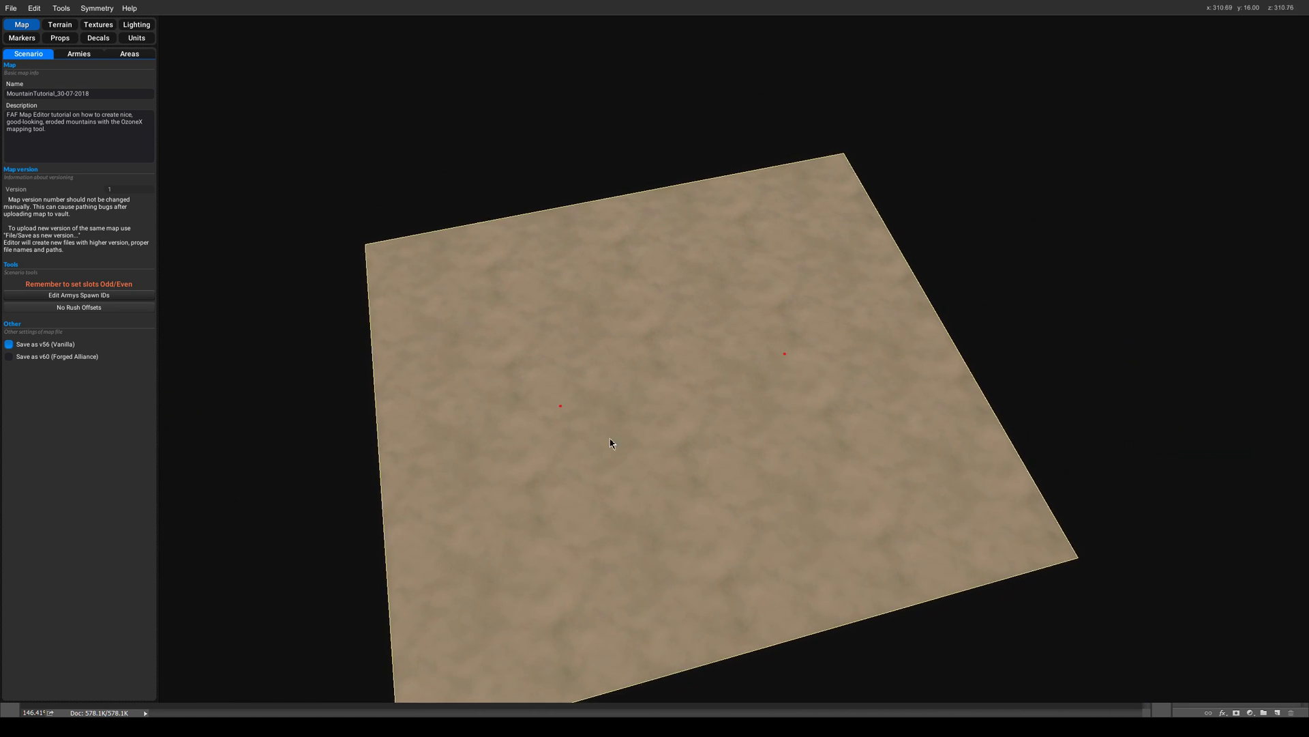
scroll(636, 407, "up", 5)
scroll(944, 500, "down", 3)
scroll(821, 391, "up", 4)
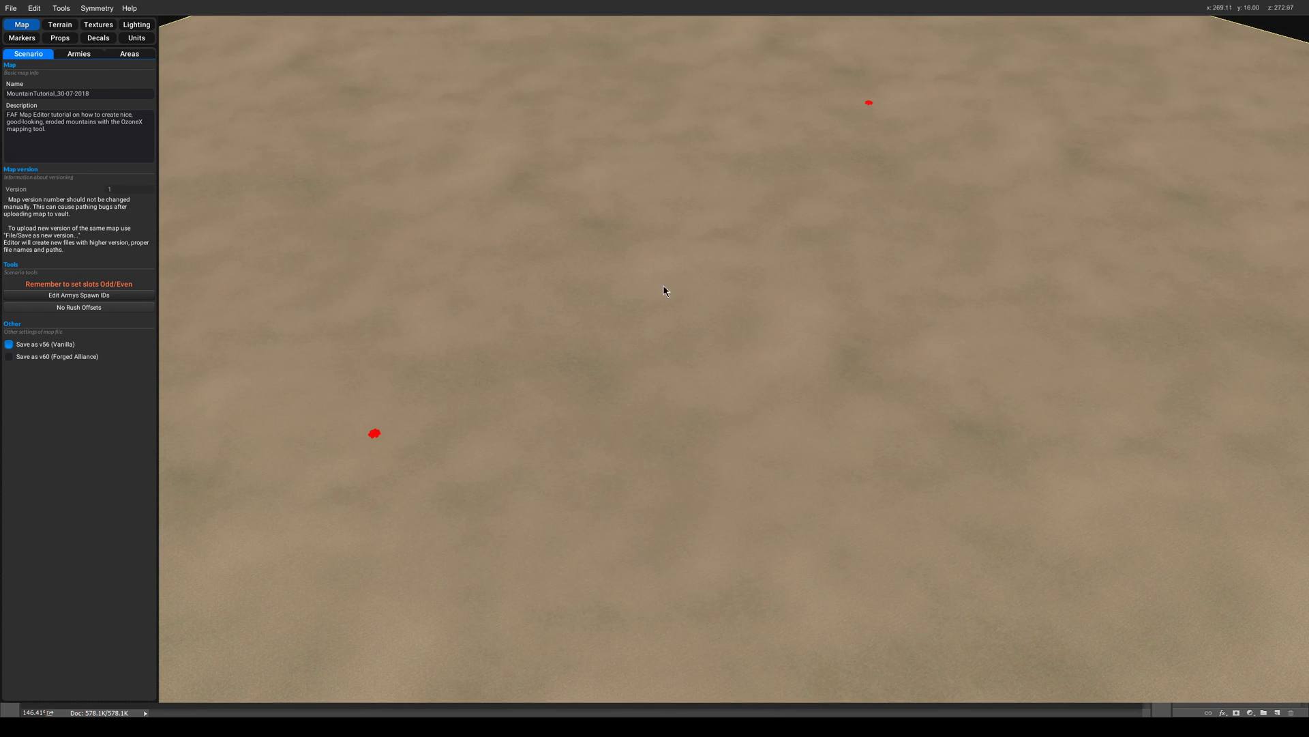
scroll(696, 307, "down", 3)
scroll(770, 344, "up", 2)
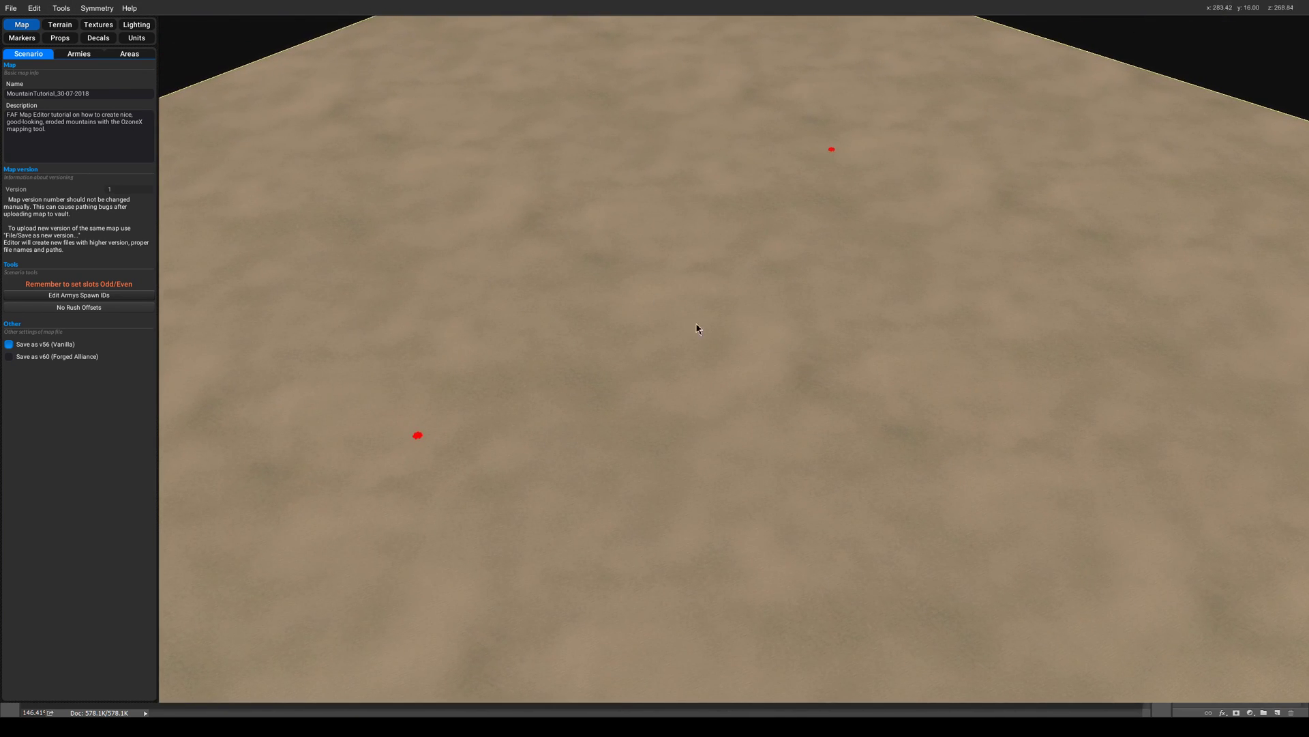
scroll(593, 307, "down", 3)
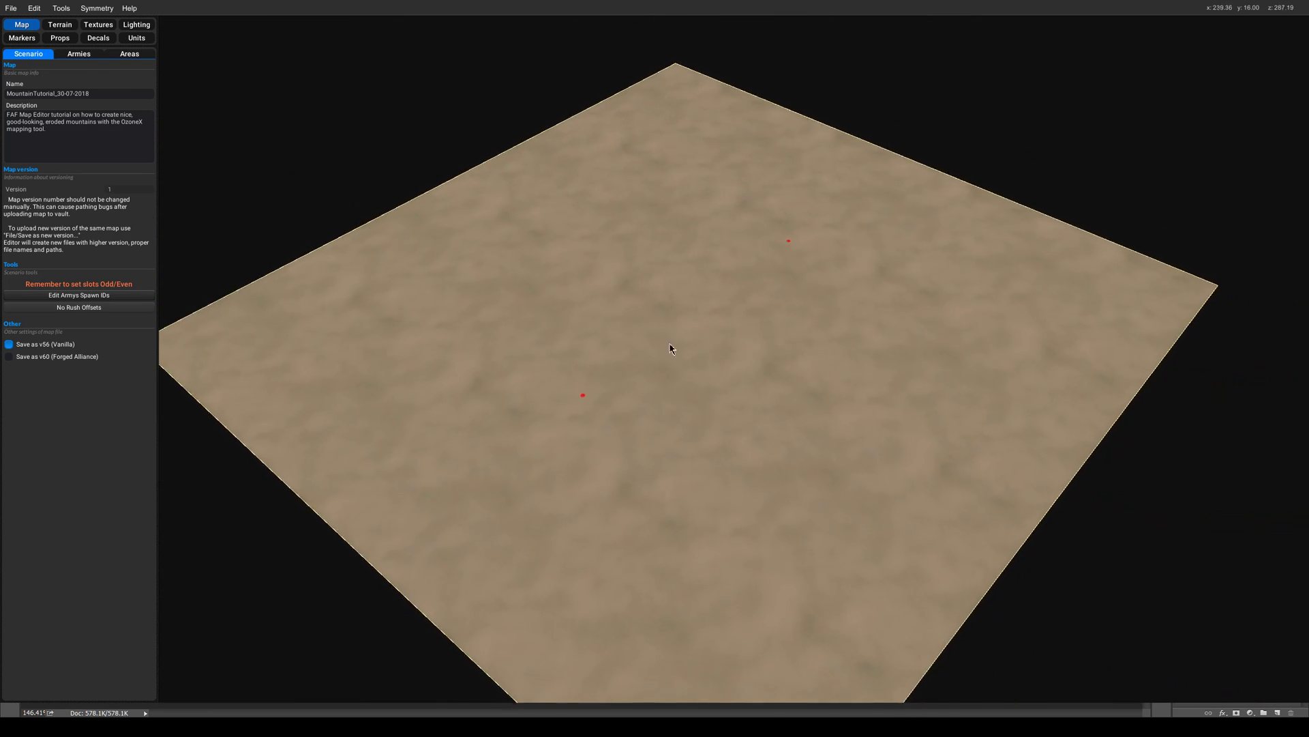
scroll(692, 361, "up", 3)
Open the terrain heightmap editing tools and look over the flat ground around the map's centre.
left_click(60, 25)
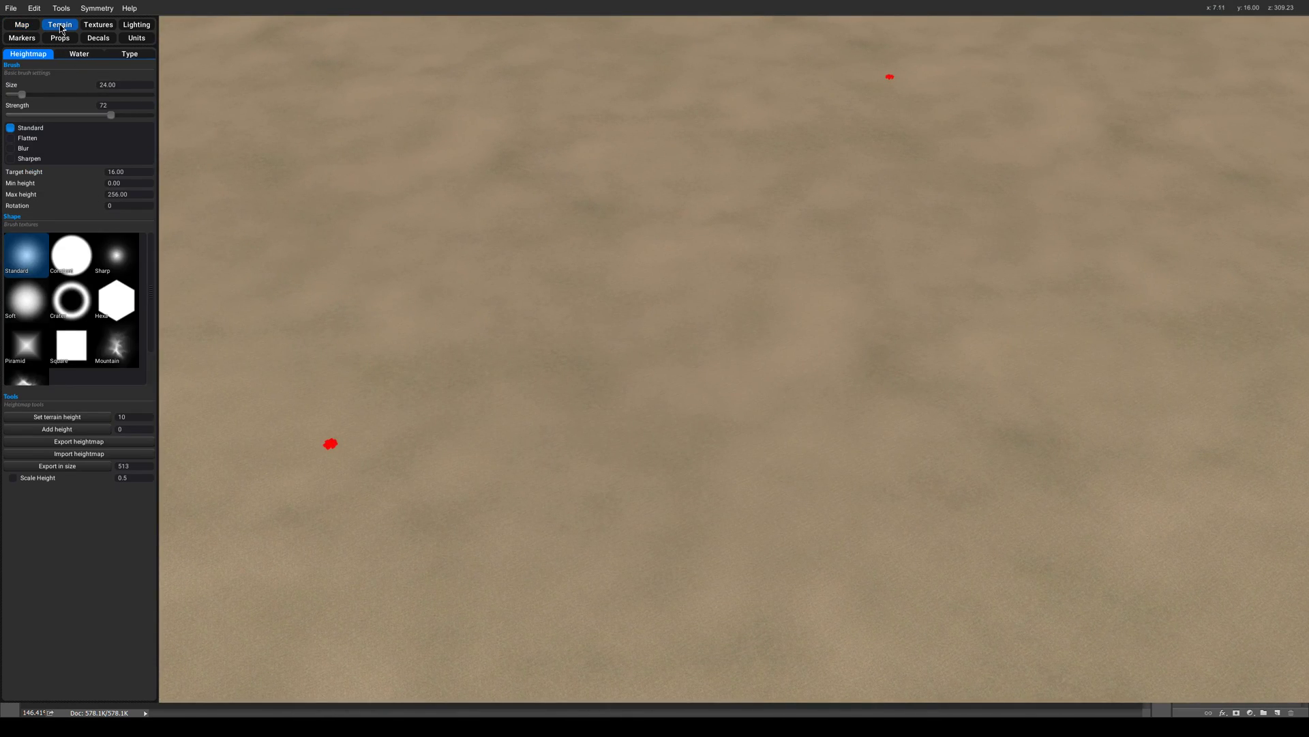
scroll(675, 401, "down", 3)
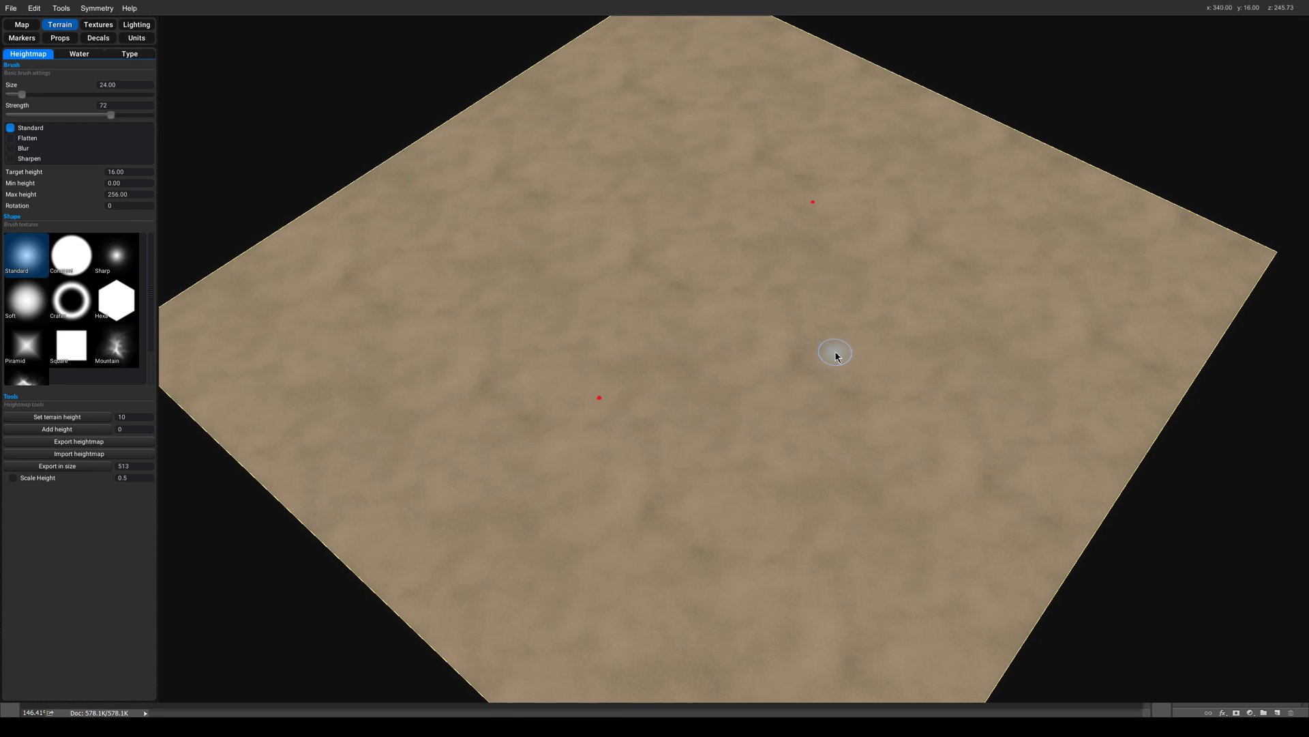
scroll(825, 348, "up", 4)
scroll(785, 320, "down", 2)
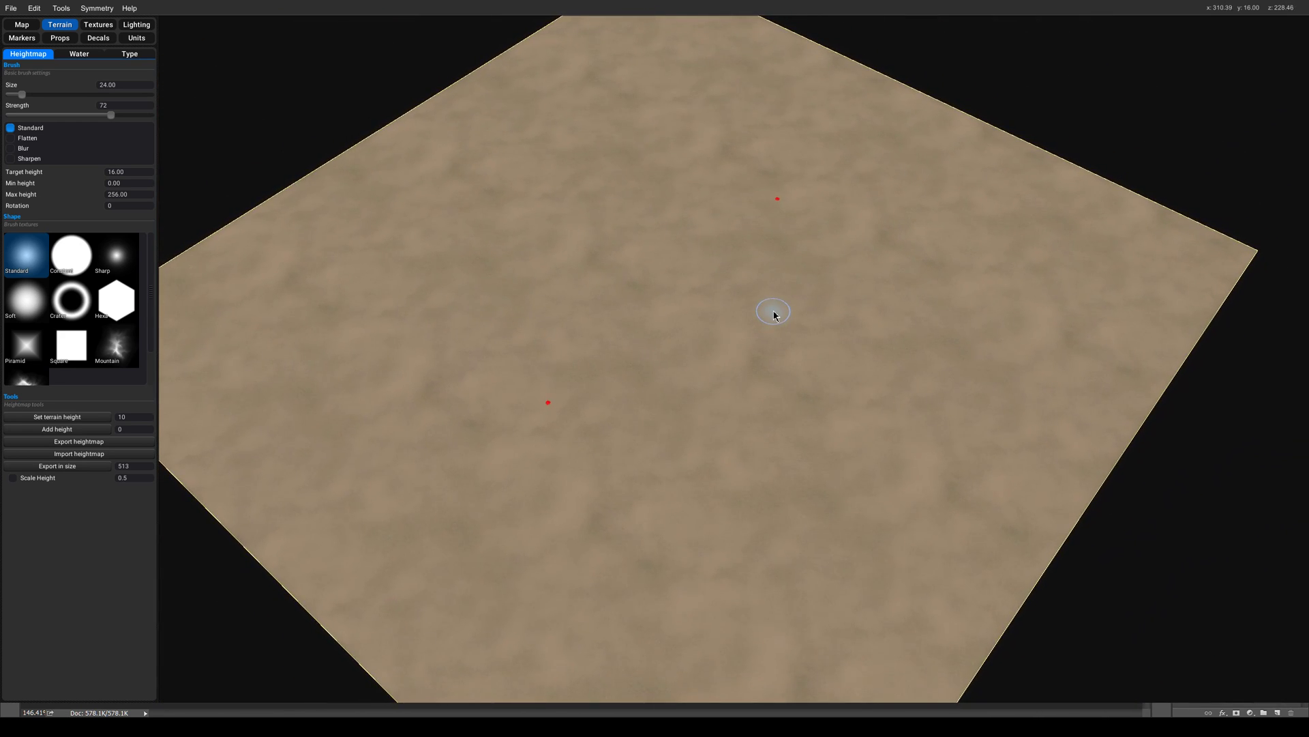
scroll(628, 276, "up", 3)
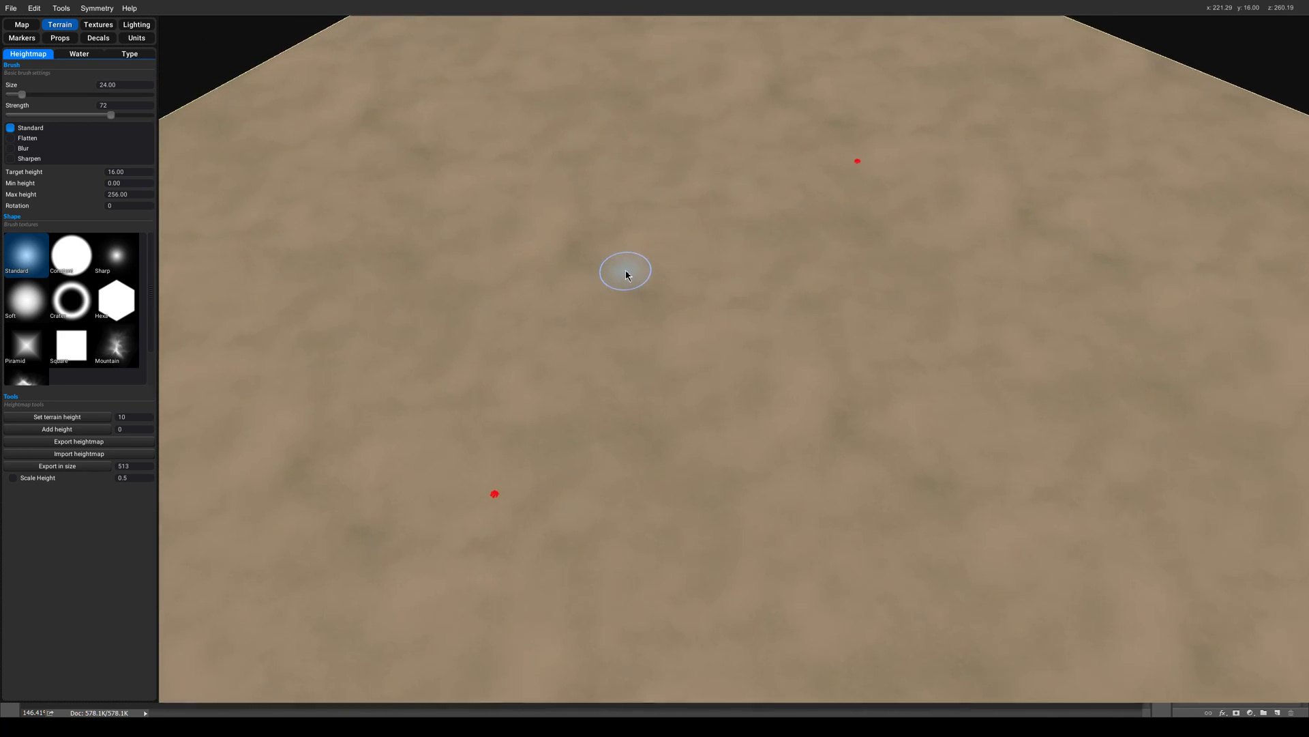
scroll(624, 273, "down", 3)
scroll(833, 448, "up", 4)
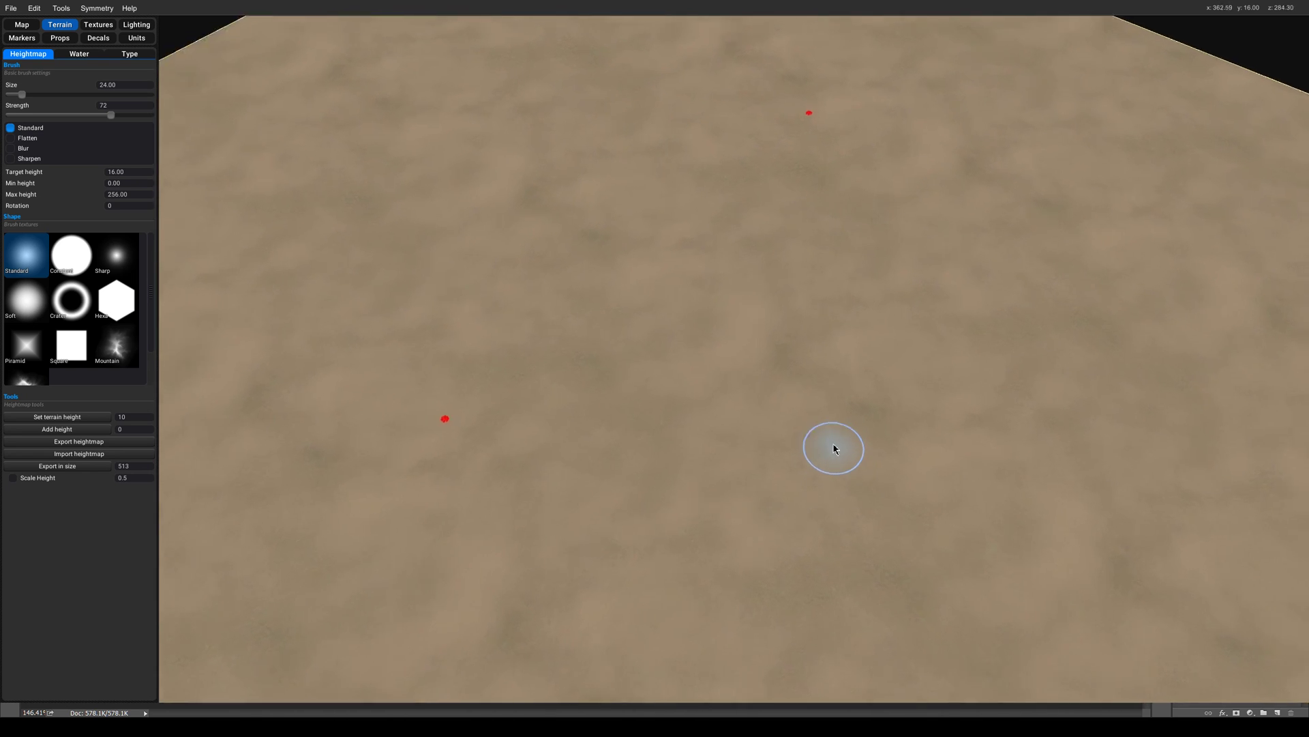
scroll(754, 383, "down", 3)
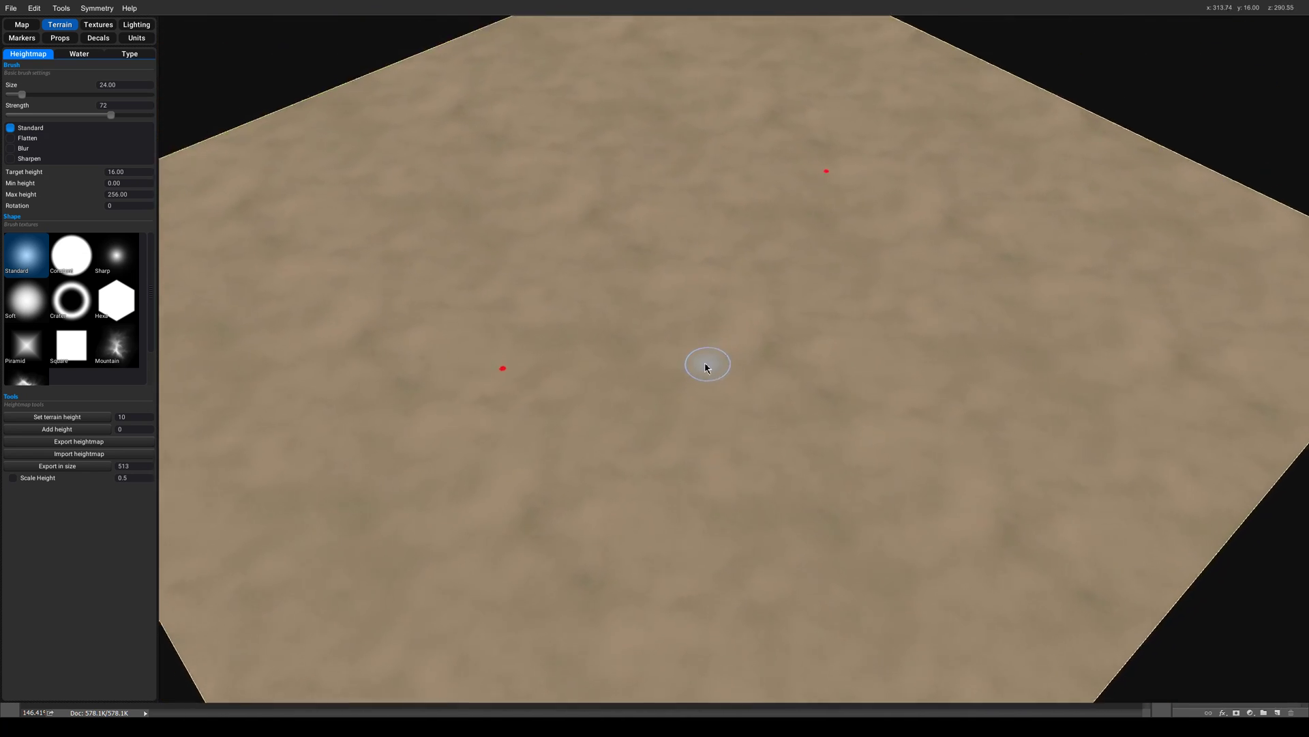
scroll(696, 367, "up", 4)
scroll(685, 368, "up", 3)
scroll(757, 430, "down", 3)
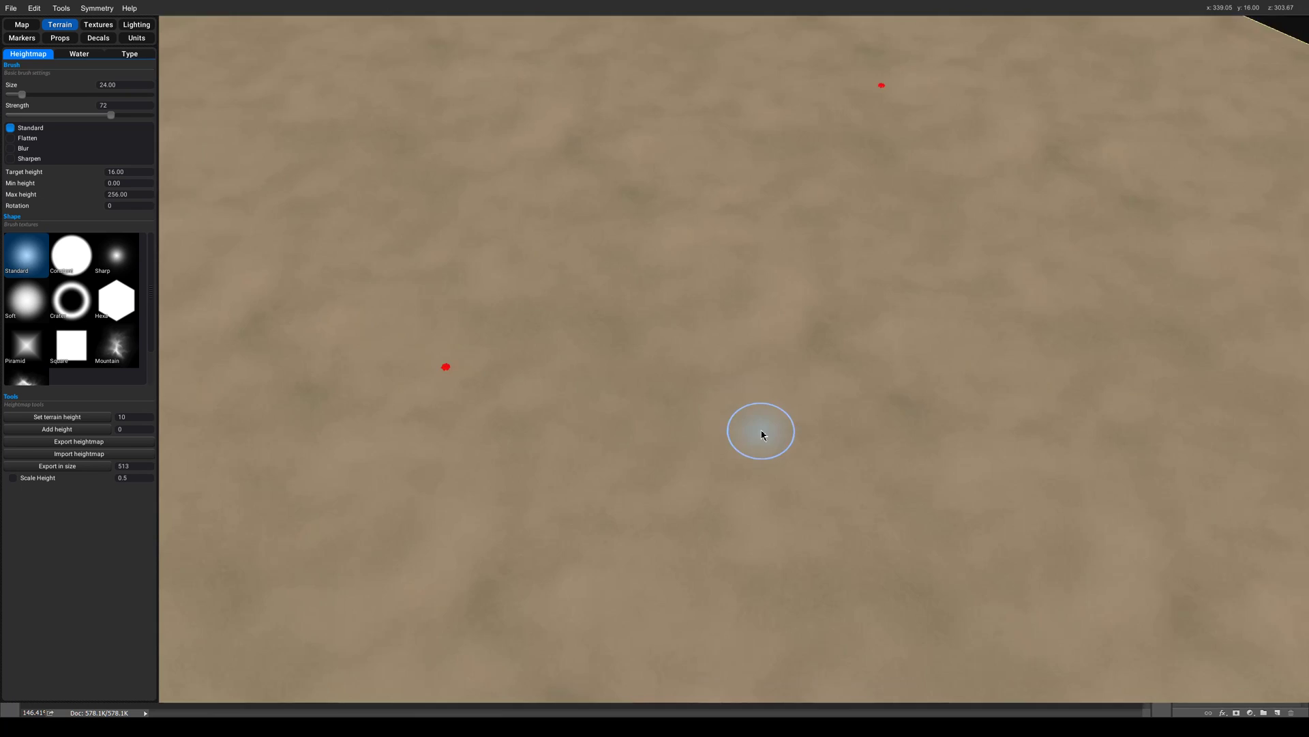
scroll(761, 433, "up", 4)
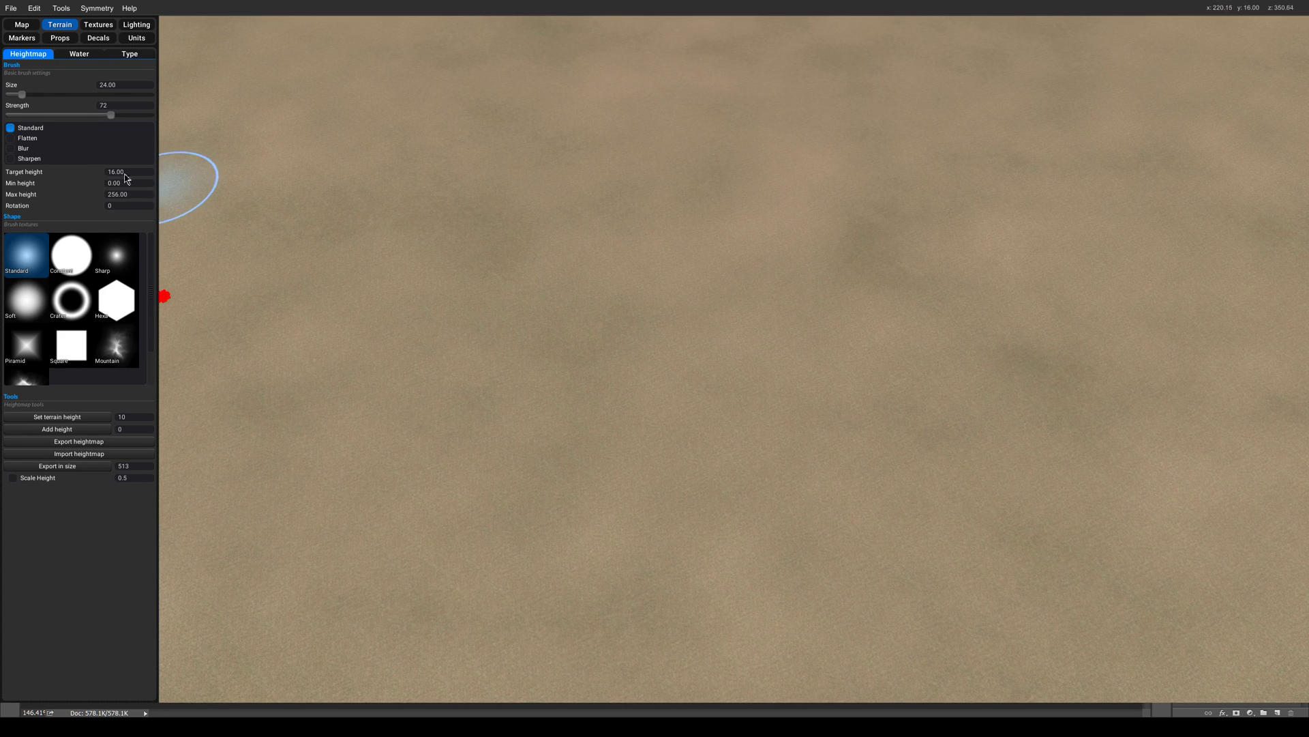
Set the target height to 18, raise it to 21, and paint an elongated plateau with the Standard brush at size 24 and strength 72.
left_click_drag(125, 174, 107, 175)
type("18")
key("Return")
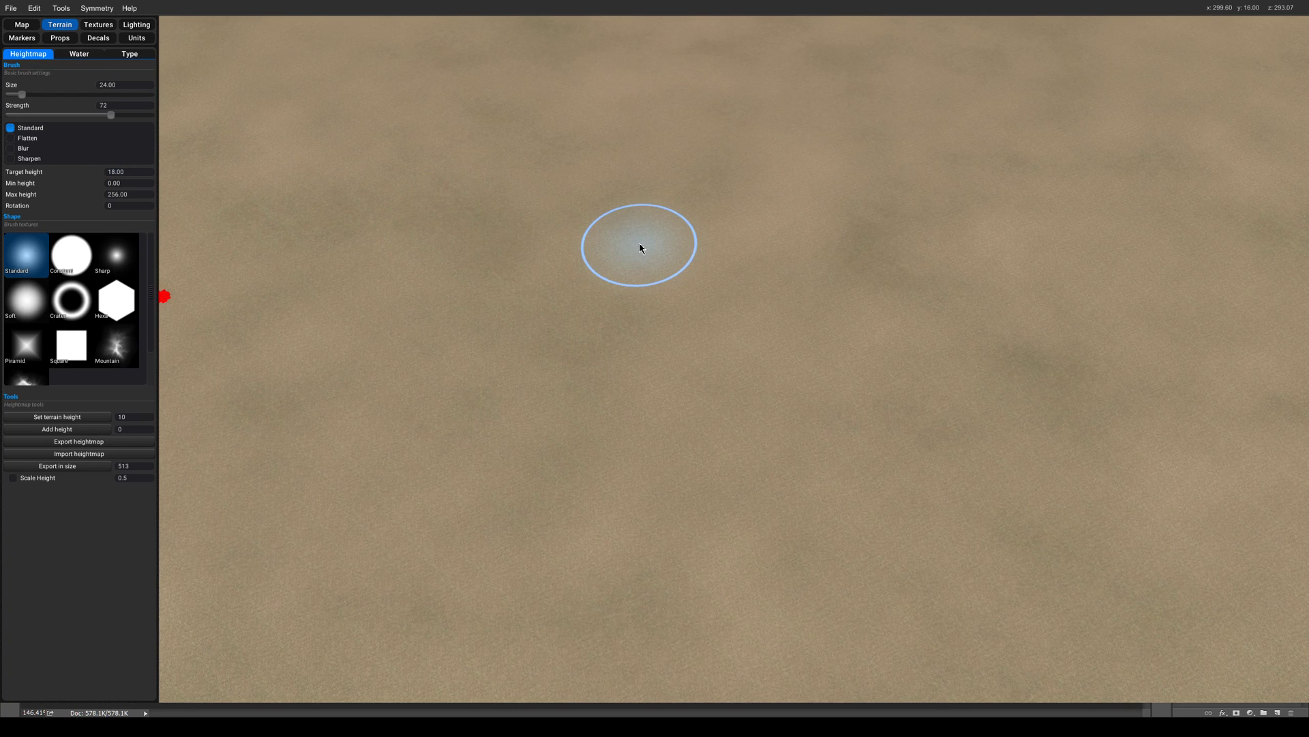
mouse_move(641, 248)
left_mouse_down()
mouse_move(725, 345)
mouse_move(739, 330)
mouse_move(748, 339)
left_mouse_up()
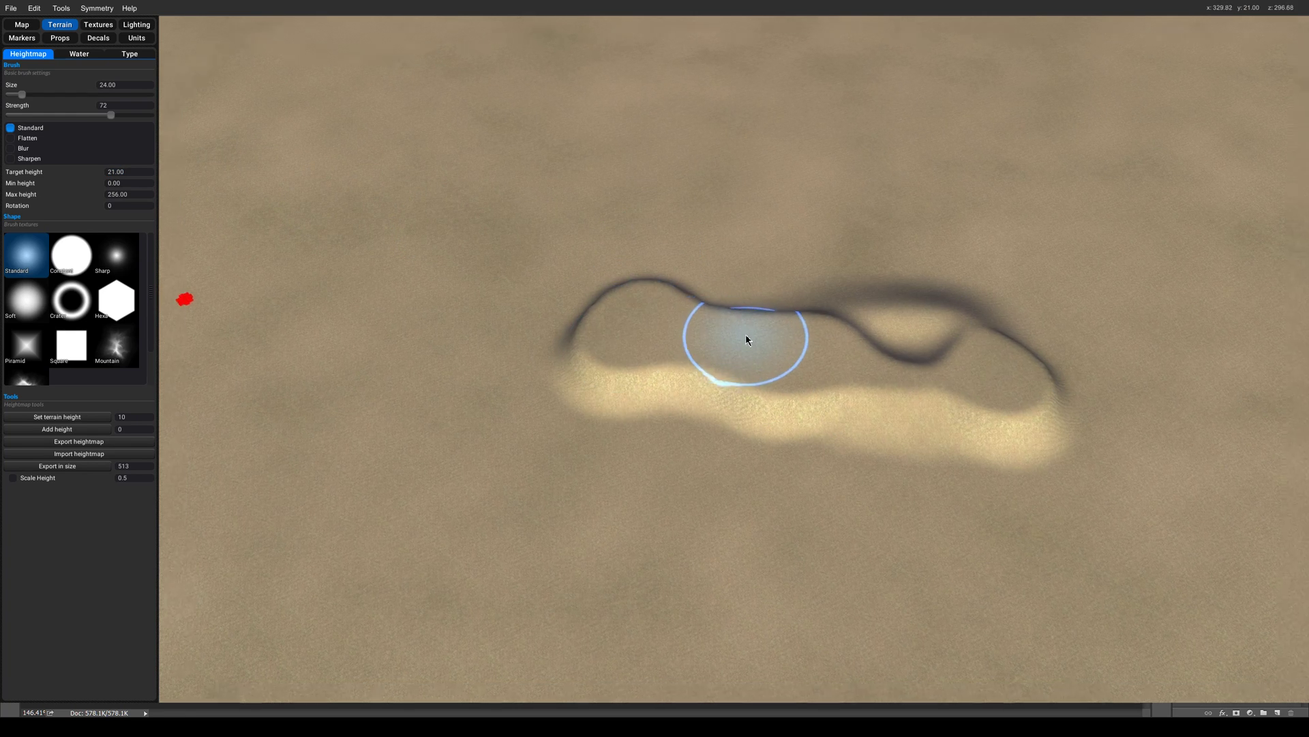
scroll(764, 341, "down", 2)
scroll(766, 343, "up", 1)
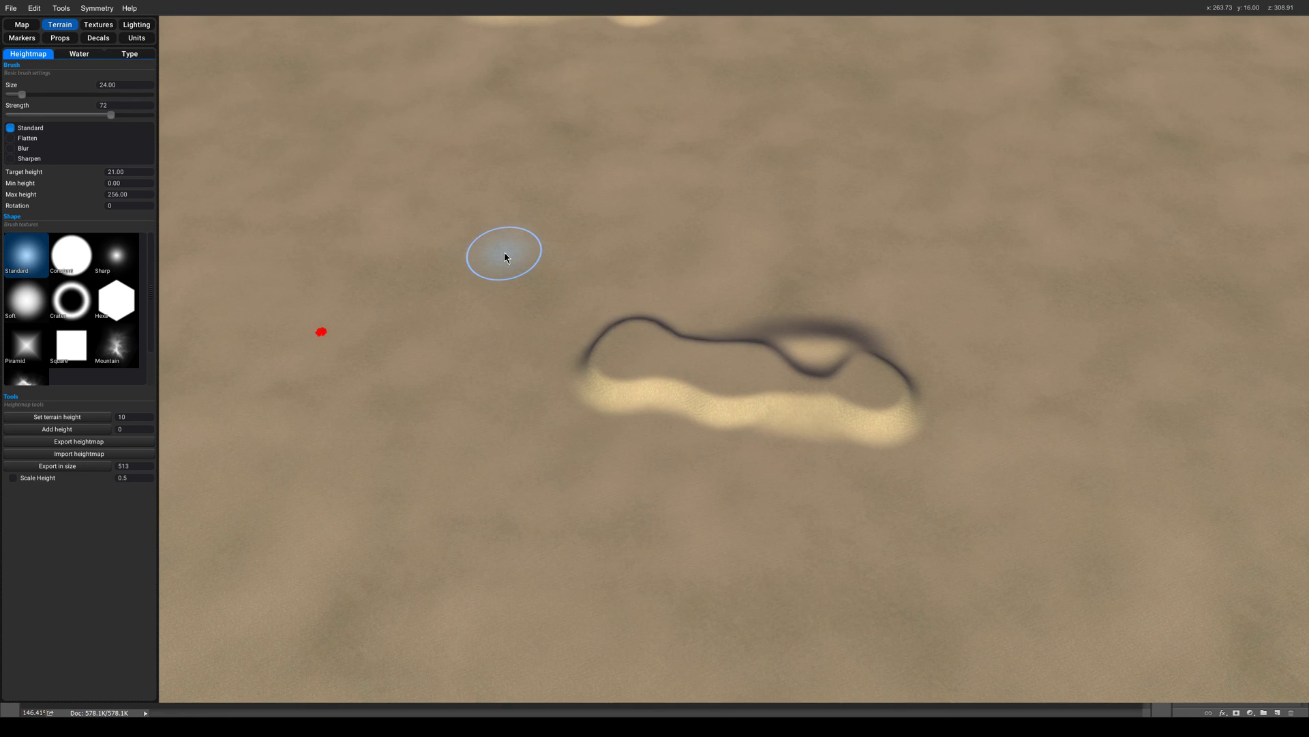
Sample the flat ground beside the plateau to set the target height to 16, and inspect the plateau from different angles.
left_click(504, 258, "alt")
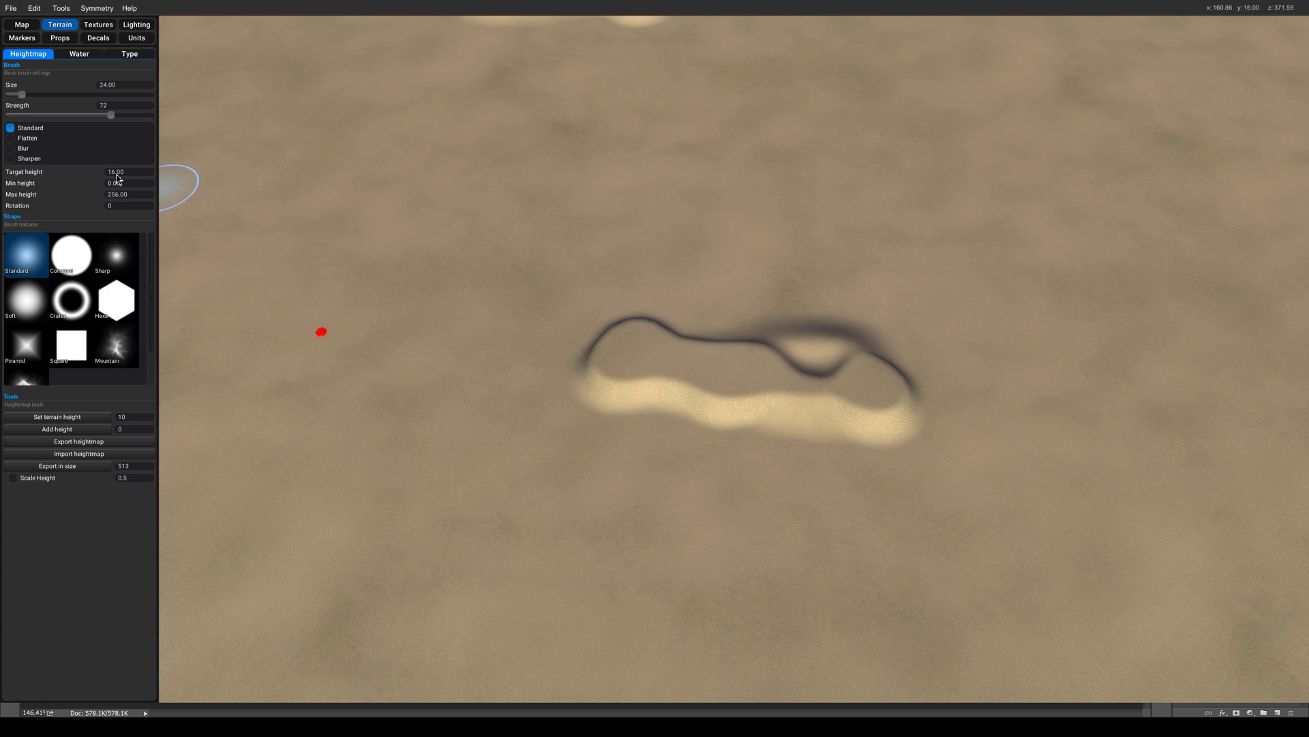
scroll(828, 356, "up", 3)
scroll(853, 396, "down", 4)
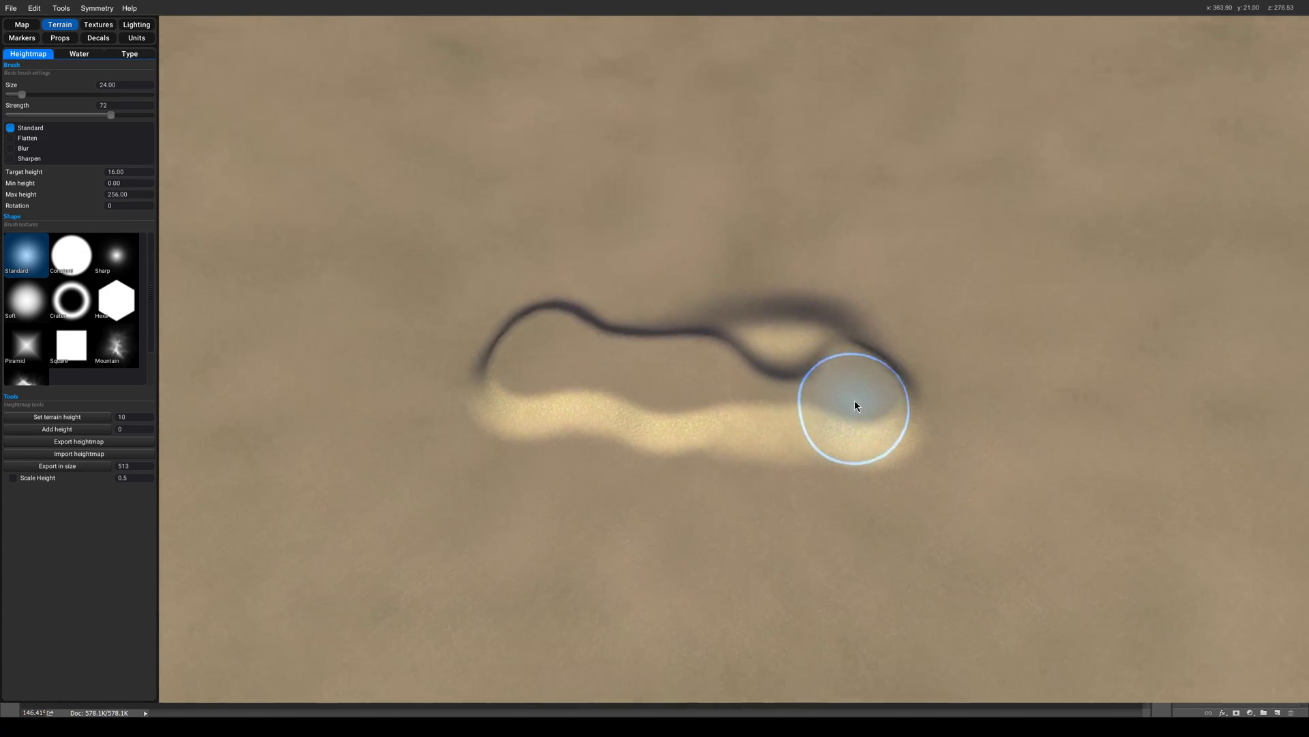
middle_click_drag(740, 368, 663, 315)
scroll(725, 354, "up", 4)
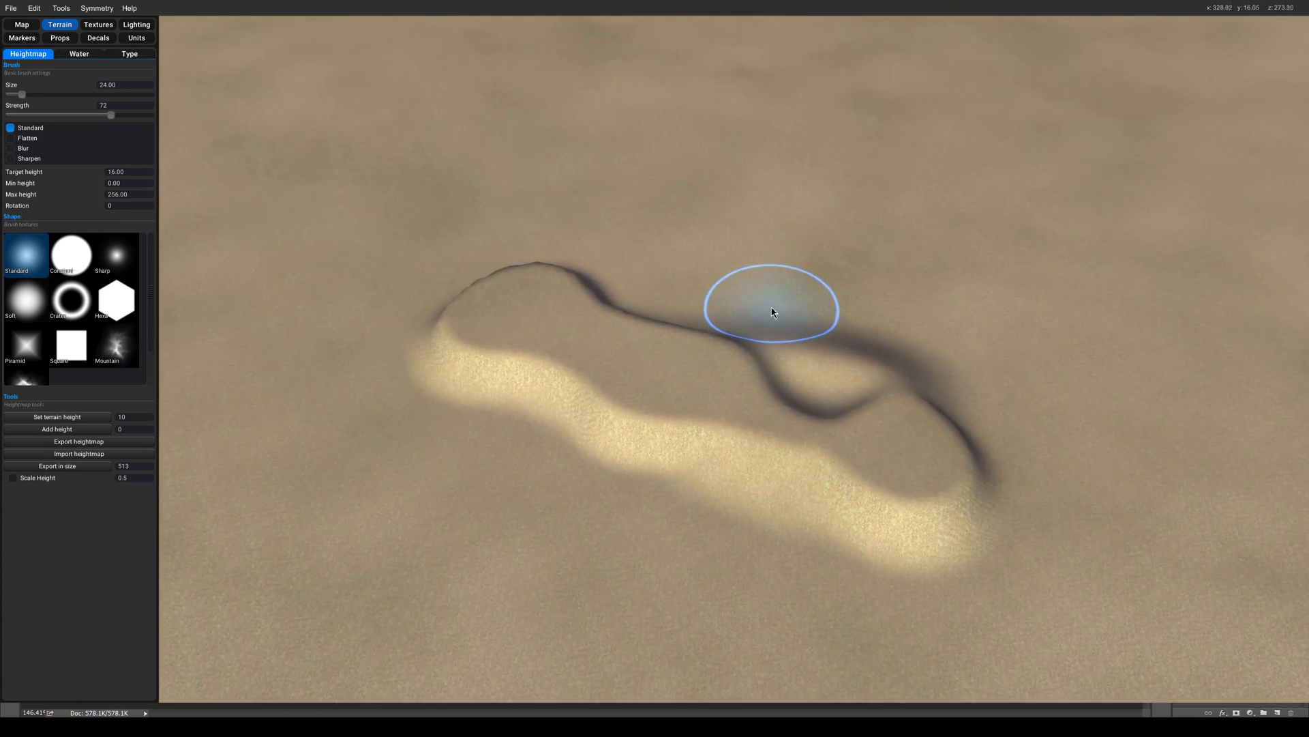
scroll(764, 315, "down", 2)
middle_click_drag(778, 336, 836, 430)
scroll(839, 428, "up", 3)
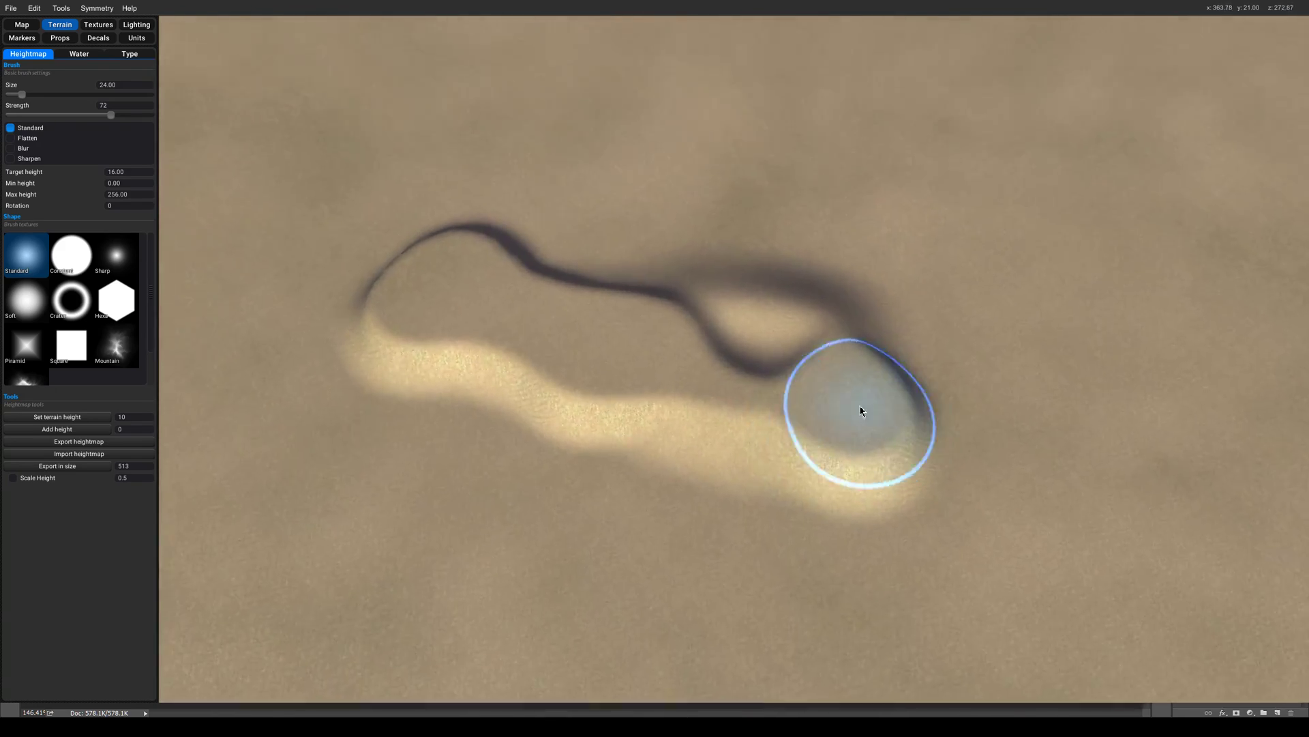
Try reshaping the plateau with brush strokes that dig into it and the surrounding ground, and restore the flat terrain.
mouse_move(818, 412)
left_mouse_down("alt")
mouse_move(543, 354)
mouse_move(498, 357)
mouse_move(500, 332)
mouse_move(703, 346)
left_mouse_up("alt")
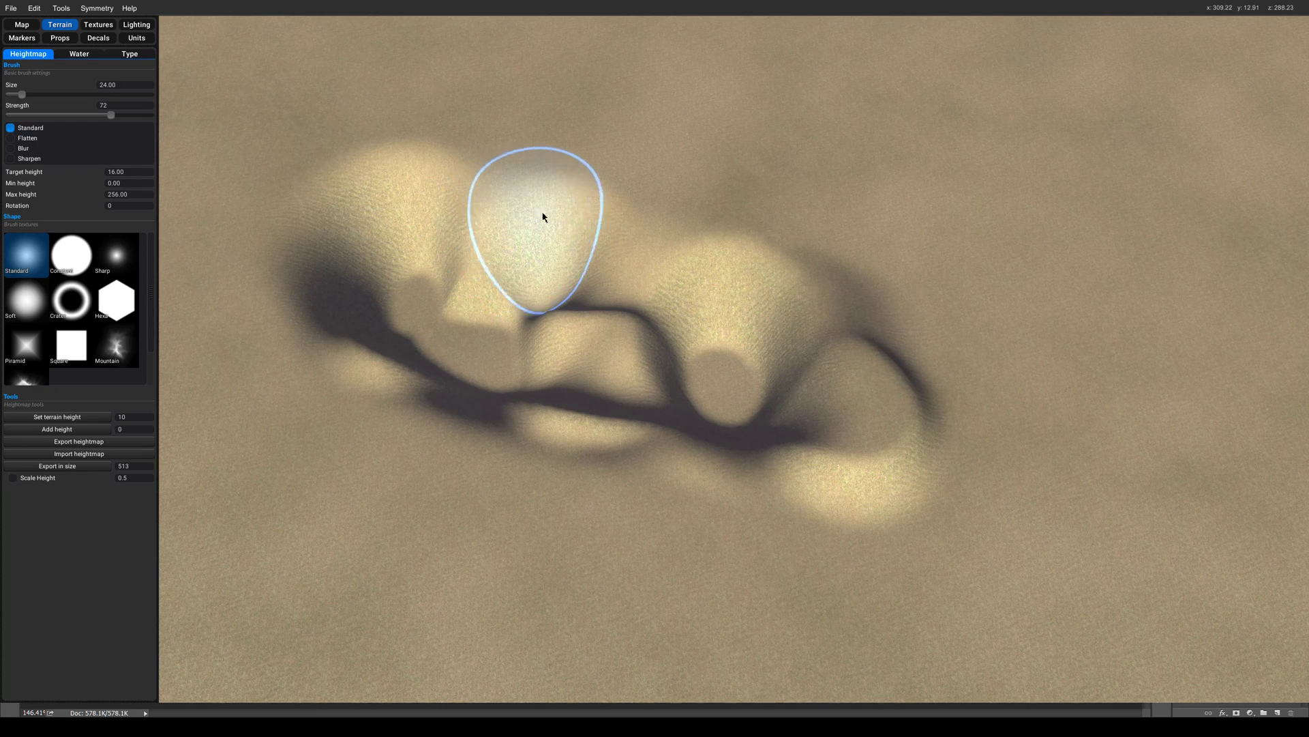
mouse_move(660, 320)
left_mouse_down("shift")
mouse_move(678, 321)
mouse_move(457, 348)
mouse_move(410, 238)
mouse_move(289, 203)
mouse_move(564, 197)
mouse_move(476, 362)
mouse_move(660, 339)
mouse_move(818, 436)
left_mouse_up("shift")
scroll(818, 433, "down", 5)
middle_click_drag(830, 433, 750, 319)
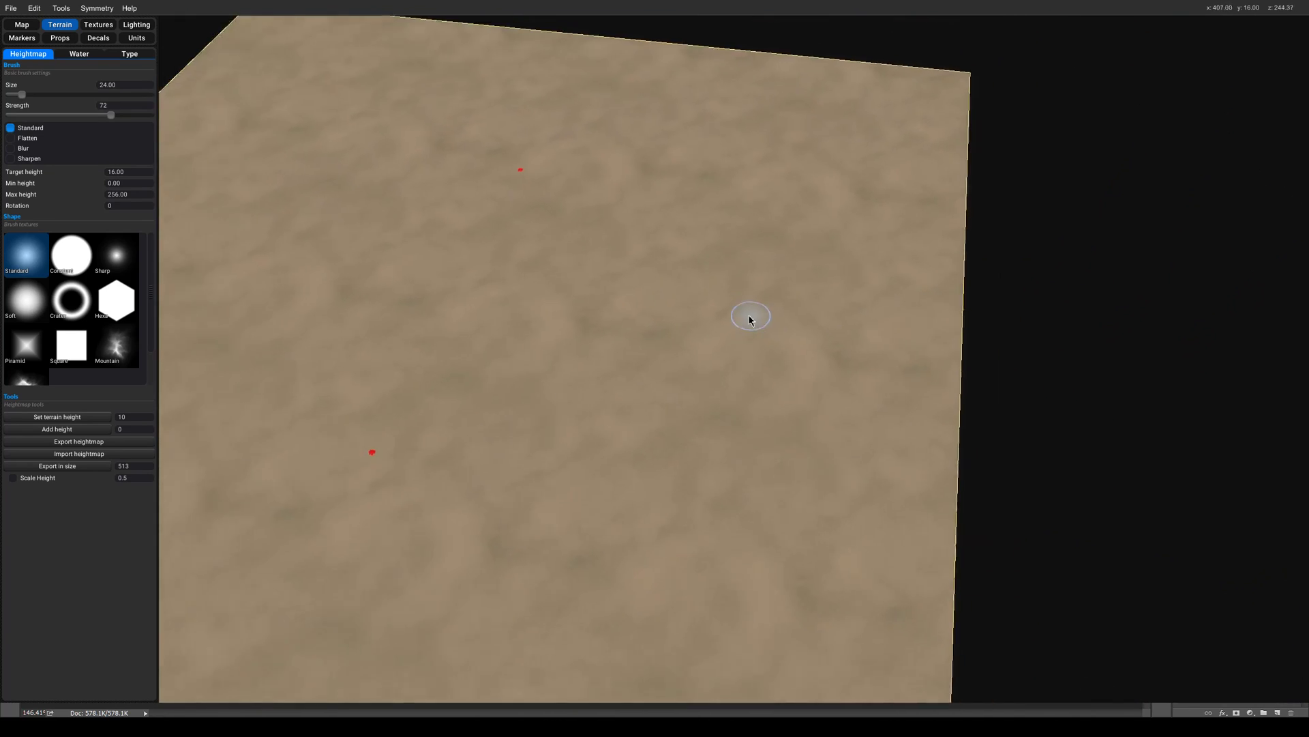
Open the symmetry settings, review the available symmetry modes and rotation steps, and close them.
scroll(621, 362, "down", 3)
middle_click_drag(621, 362, 596, 371)
scroll(655, 289, "up", 4)
scroll(664, 289, "down", 3)
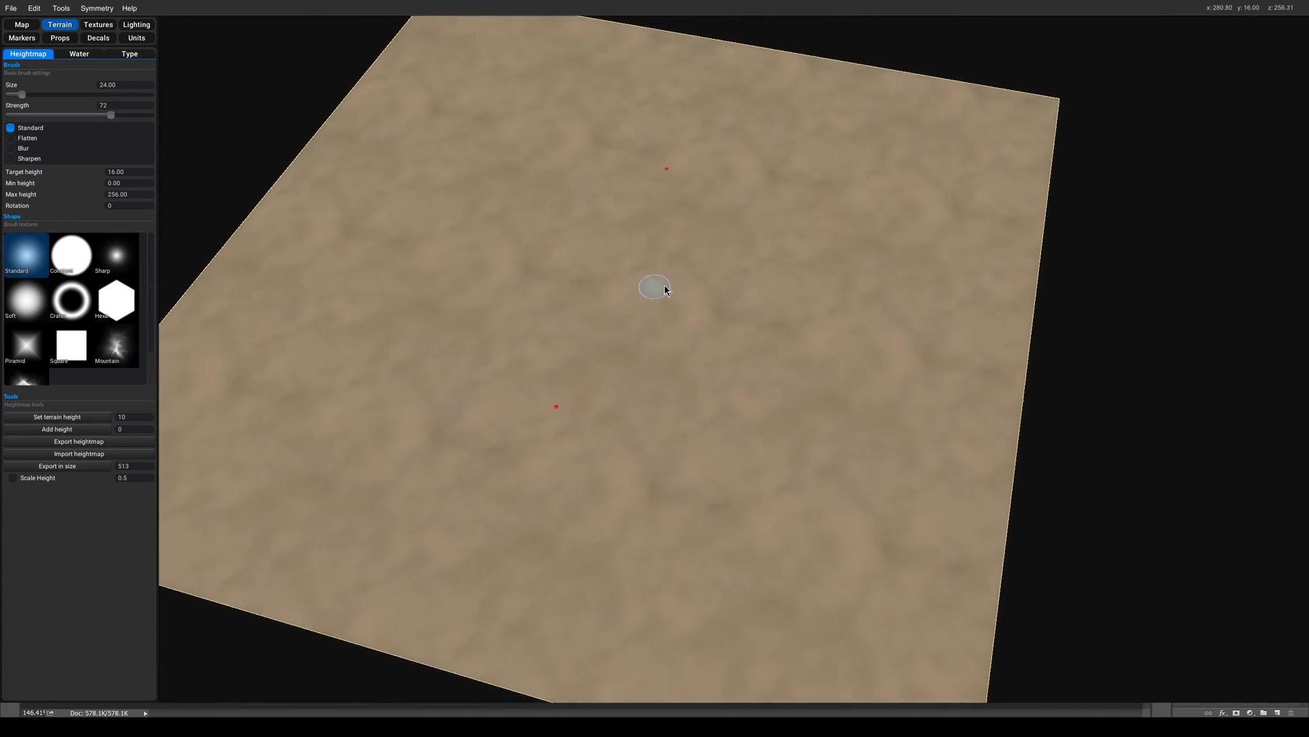
scroll(736, 275, "up", 2)
left_click(97, 9)
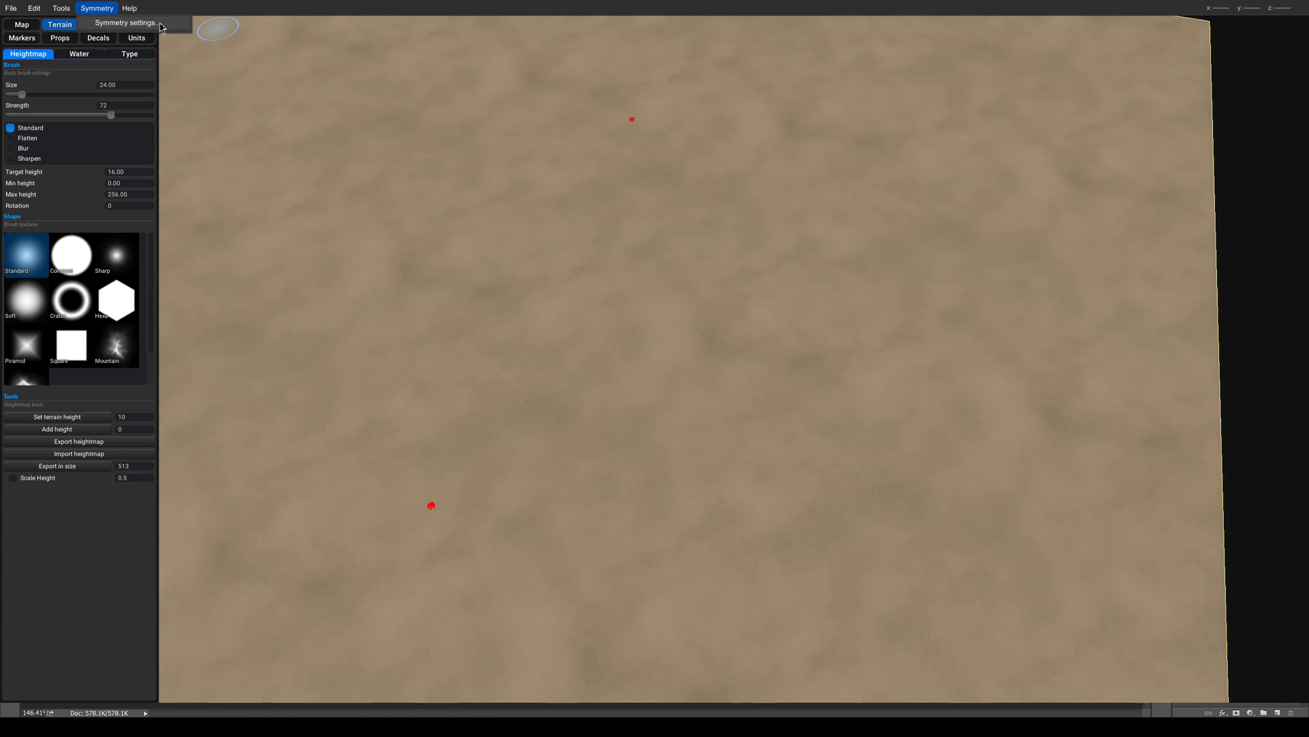
left_click(137, 23)
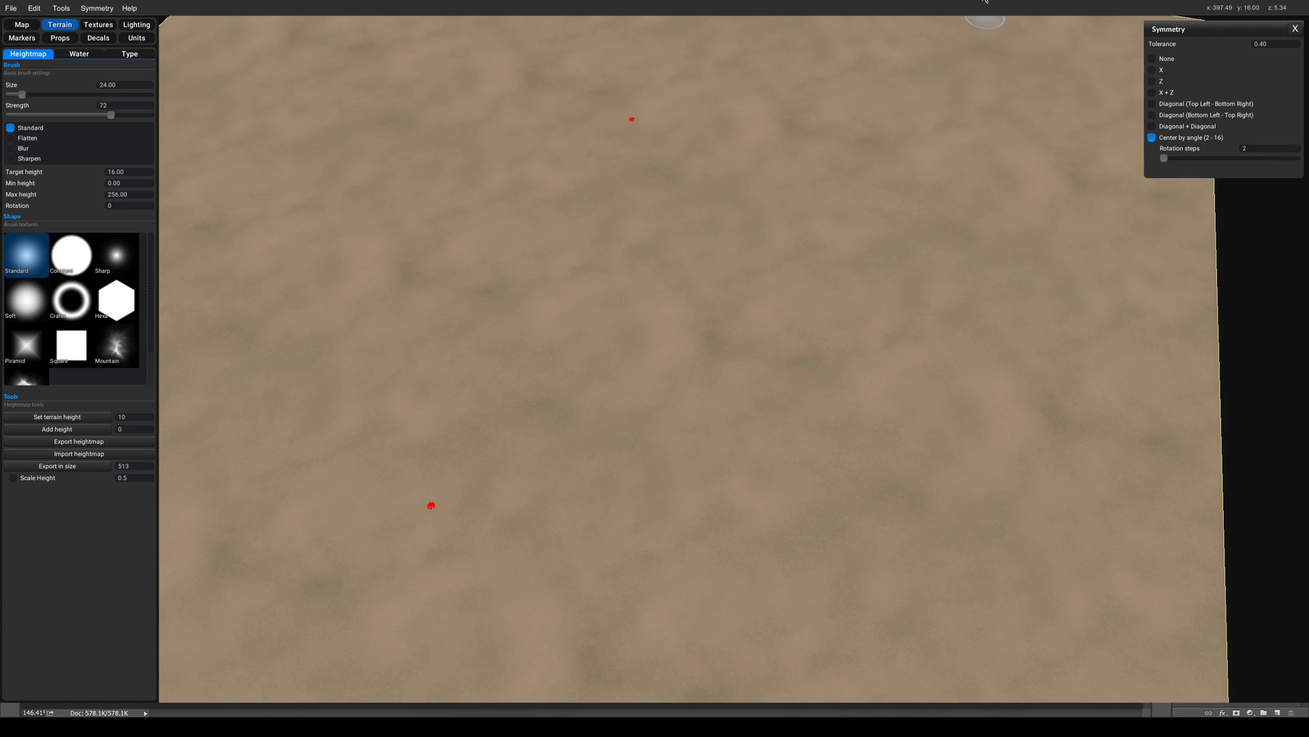
scroll(865, 333, "down", 2)
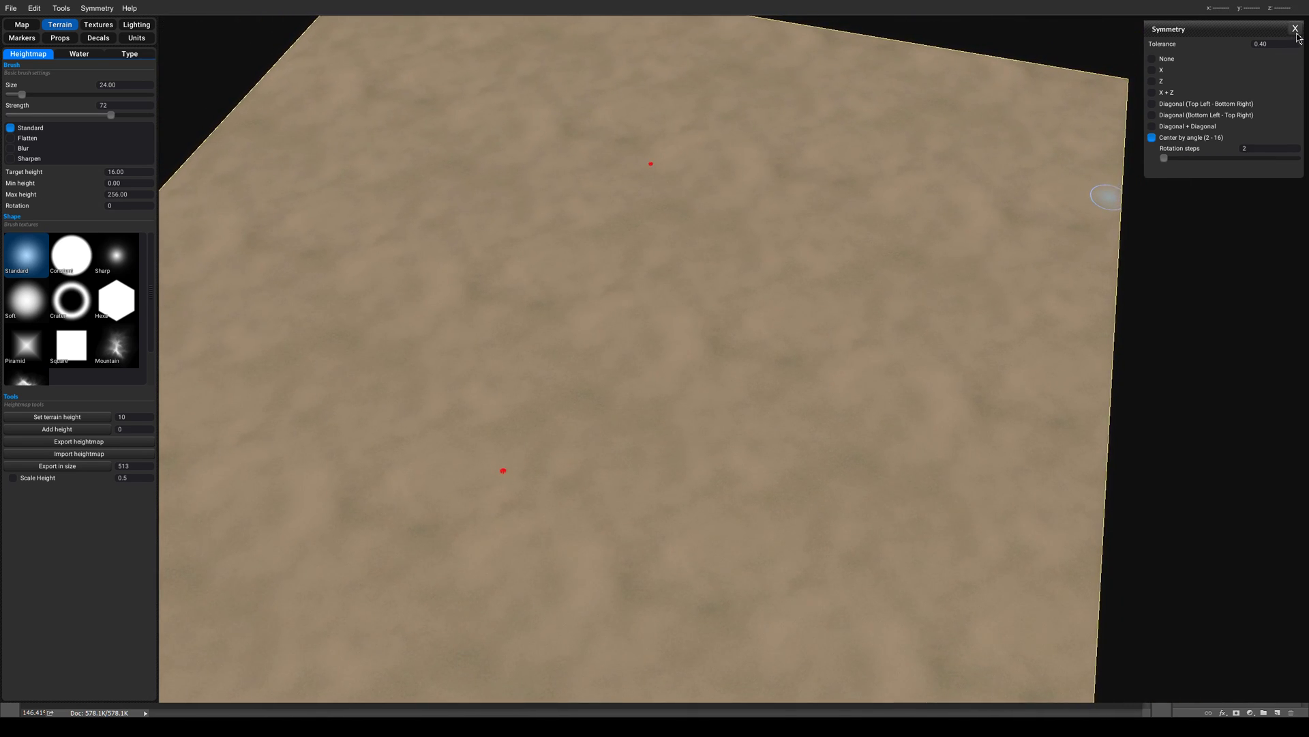
left_click(1295, 30)
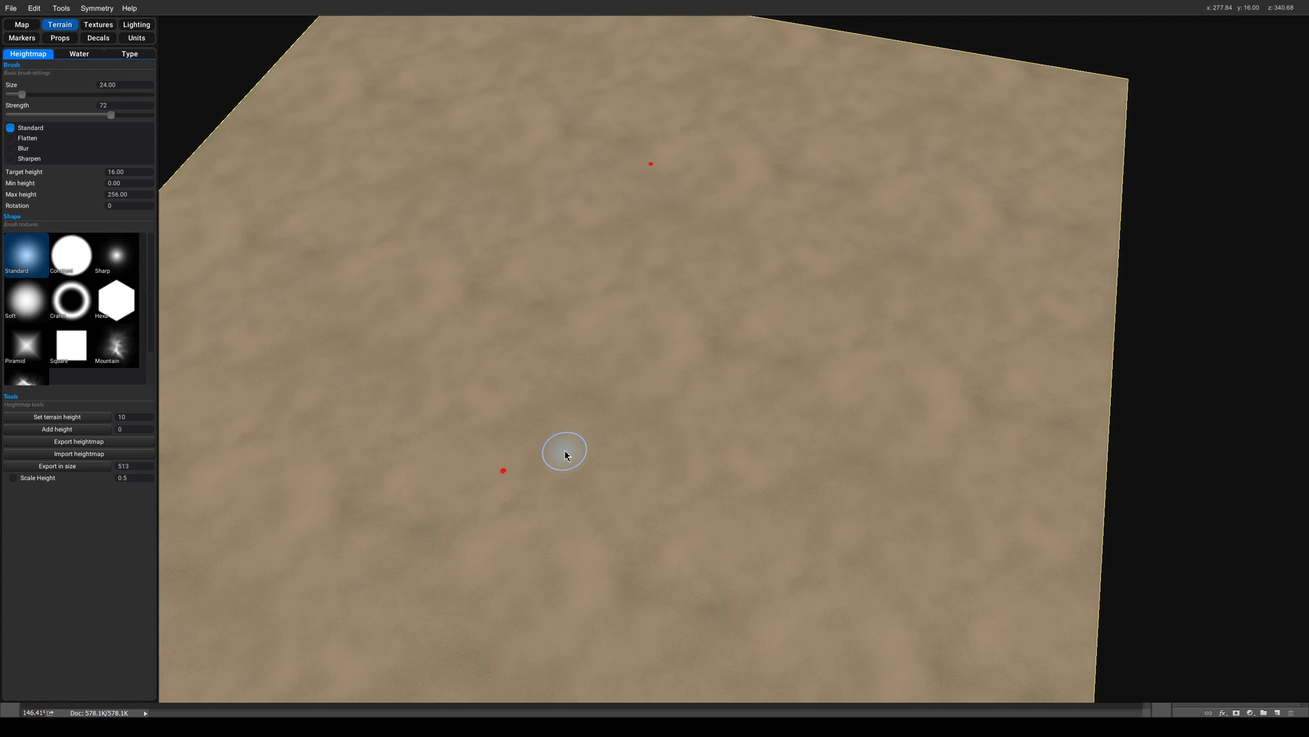
scroll(631, 522, "up", 8)
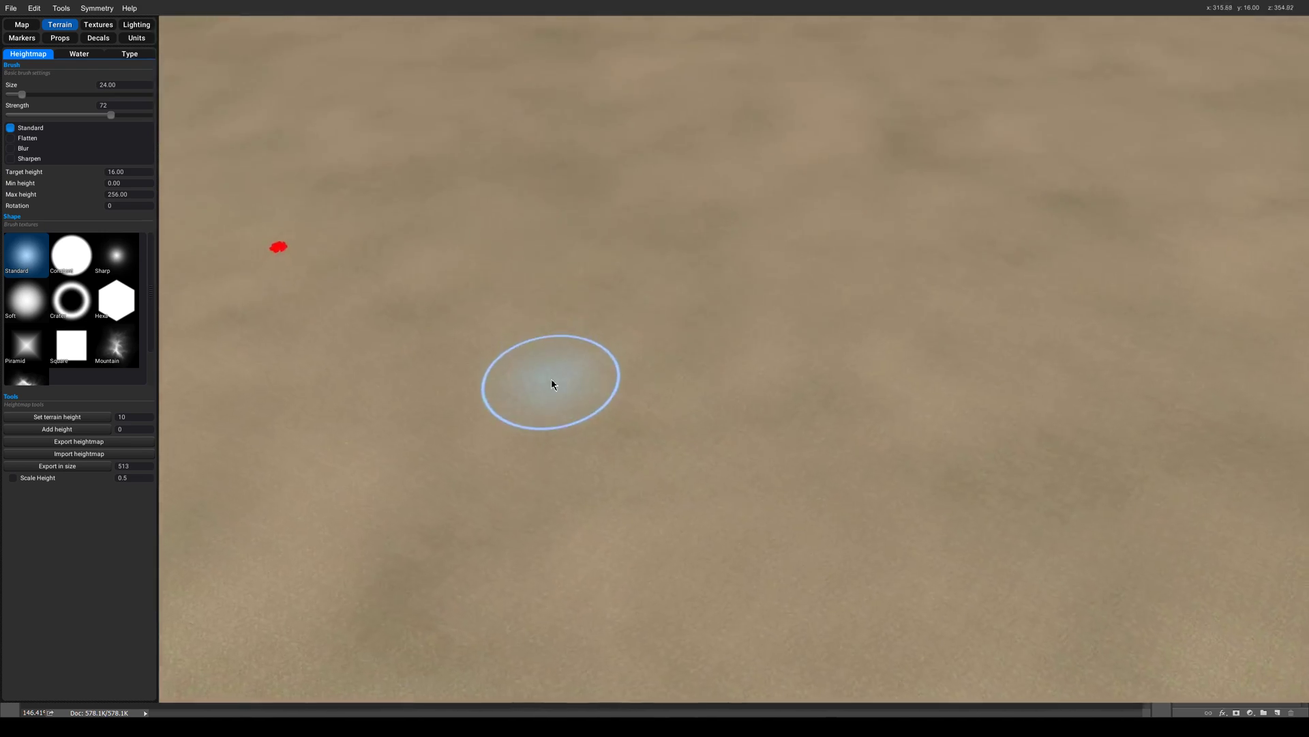
scroll(669, 301, "up", 5)
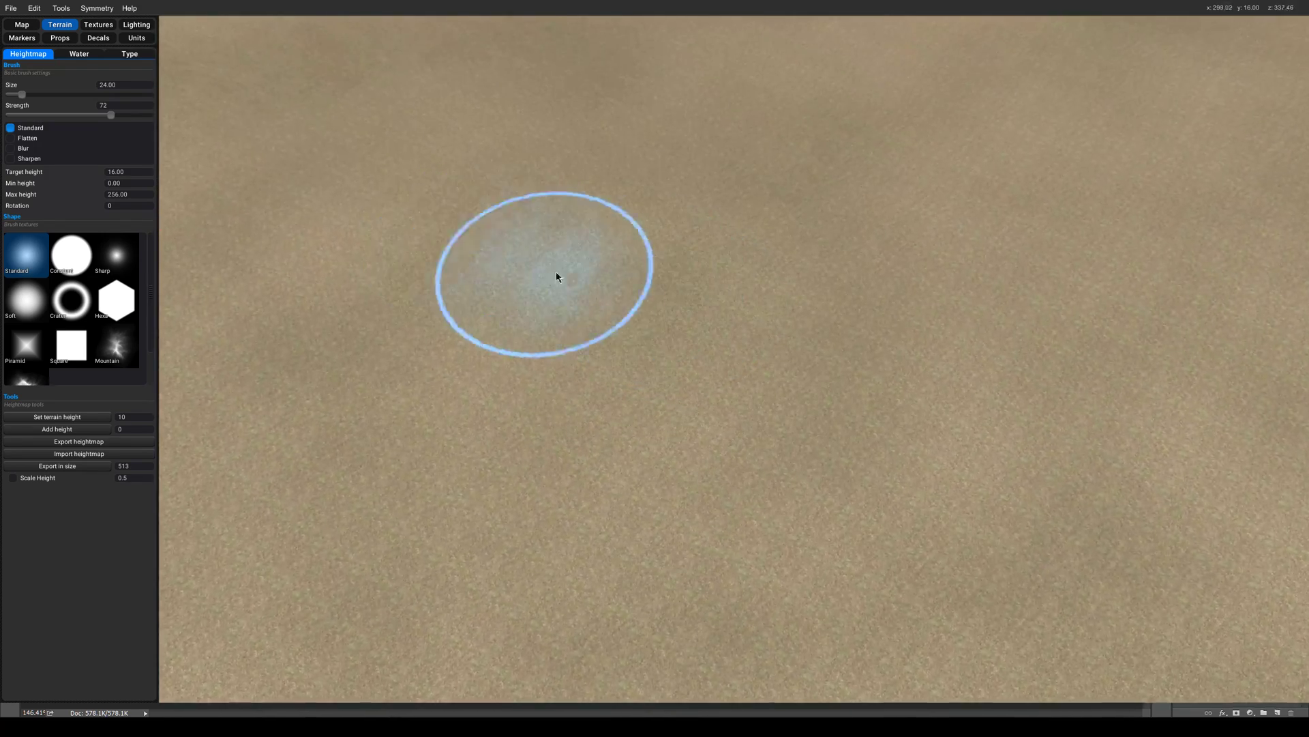
scroll(696, 225, "down", 5)
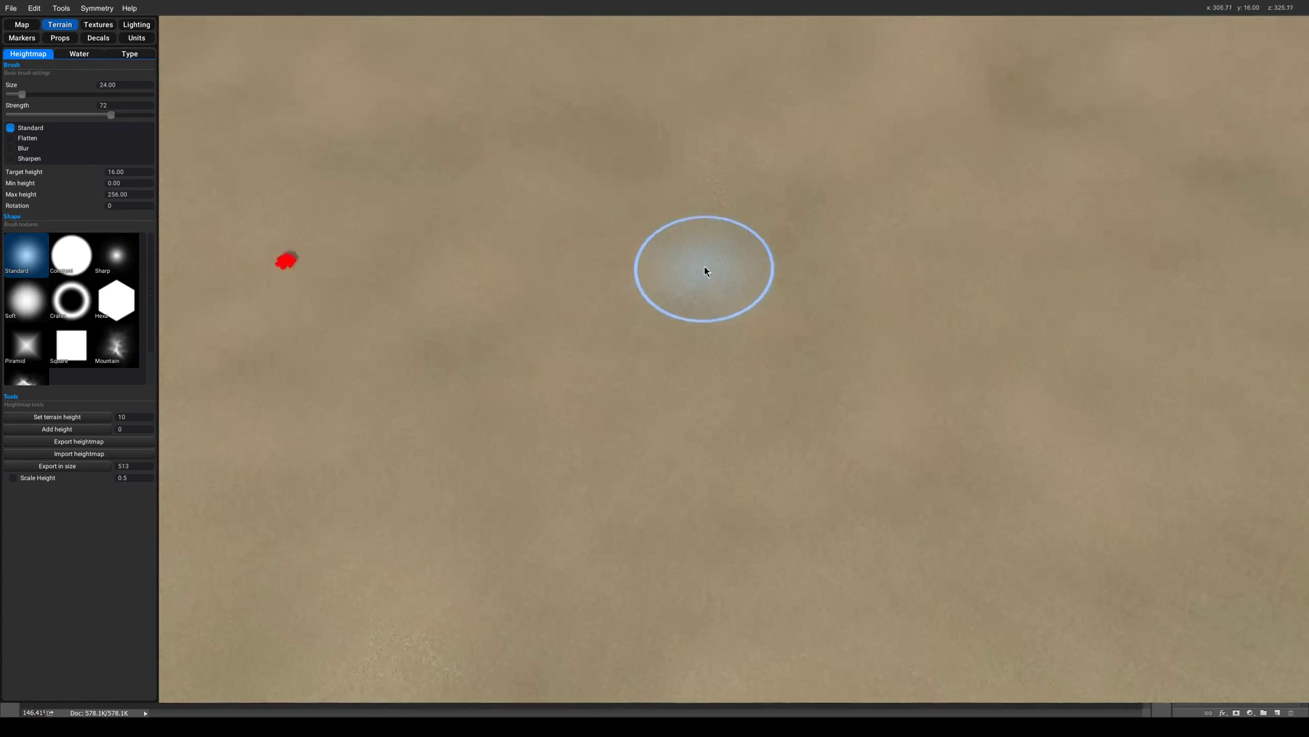
scroll(737, 314, "up", 2)
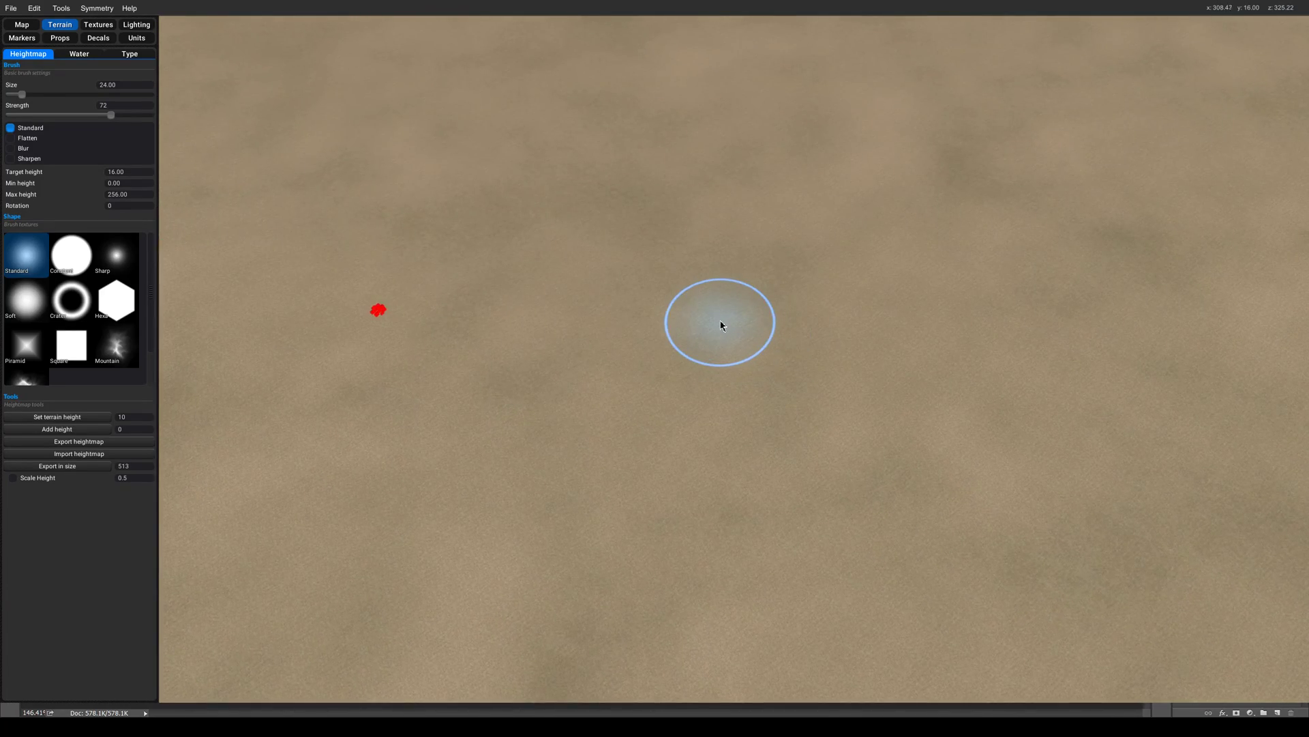
scroll(736, 331, "down", 5)
scroll(807, 381, "up", 4)
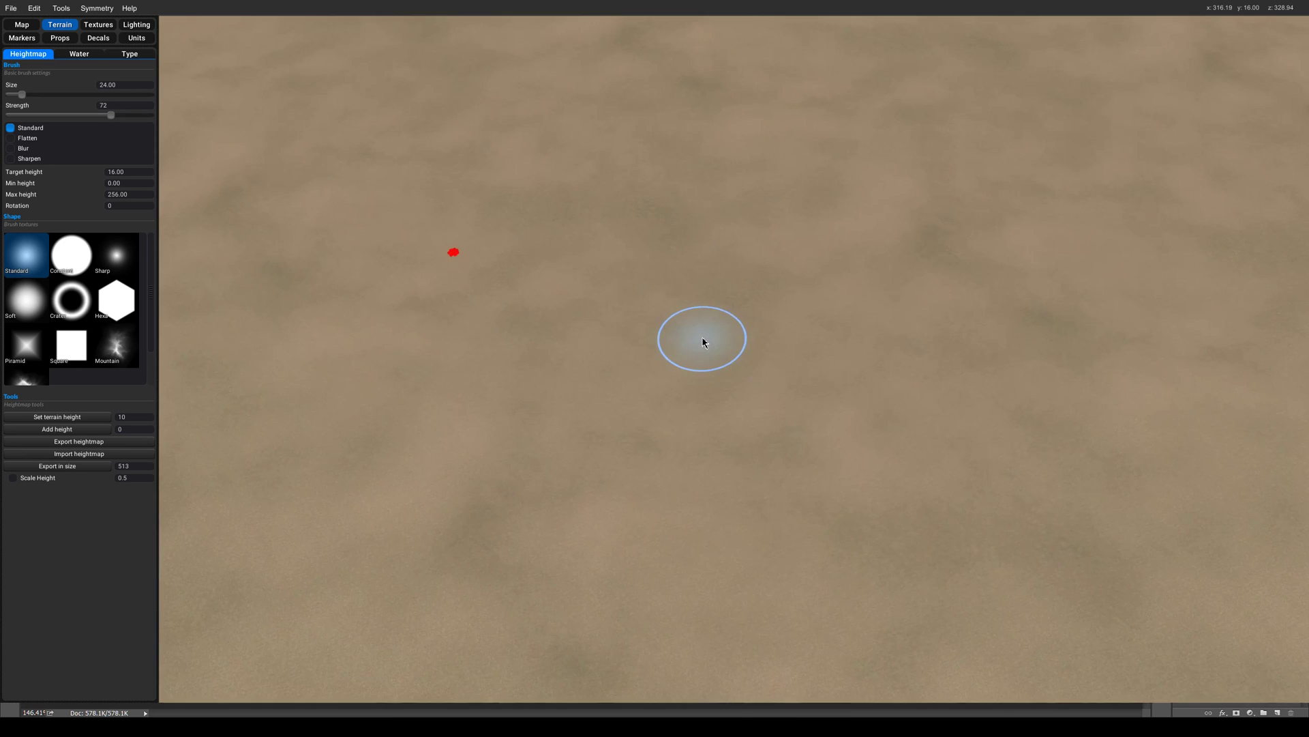
scroll(702, 340, "down", 2)
scroll(748, 385, "up", 5)
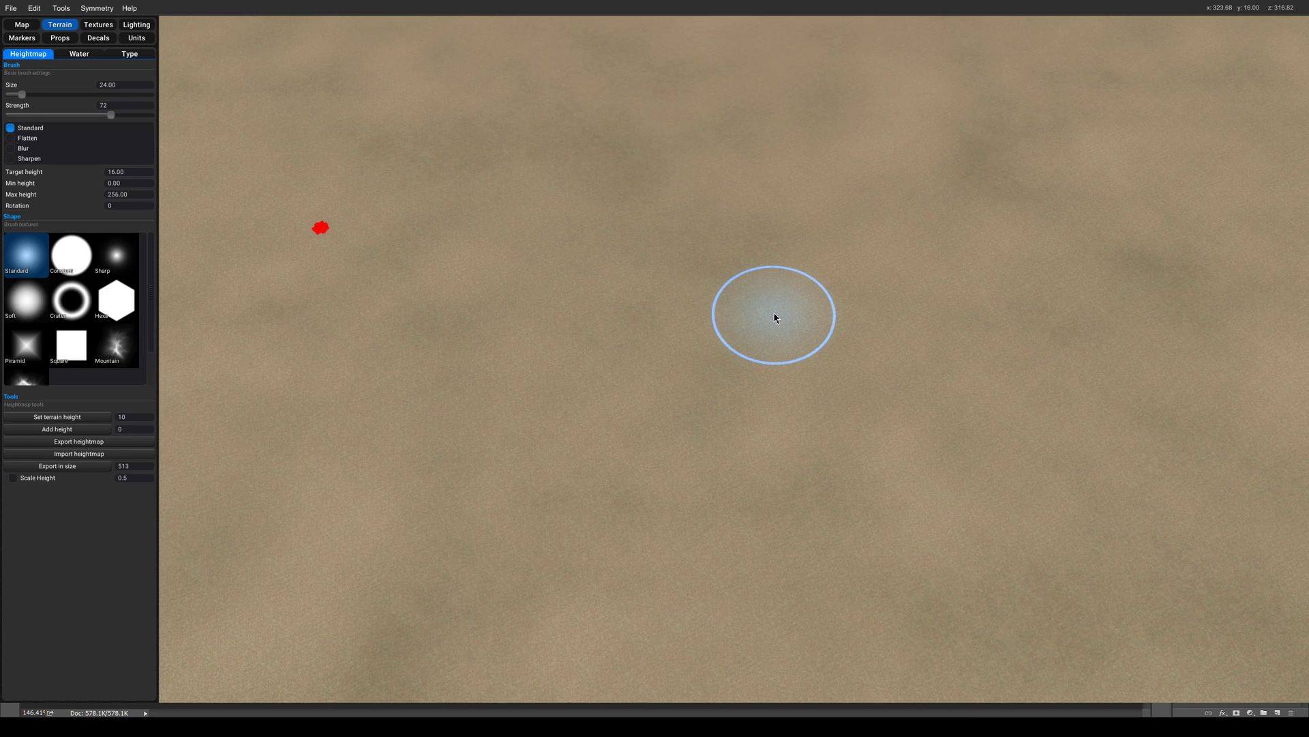
scroll(773, 316, "down", 3)
scroll(771, 313, "up", 3)
scroll(743, 290, "down", 1)
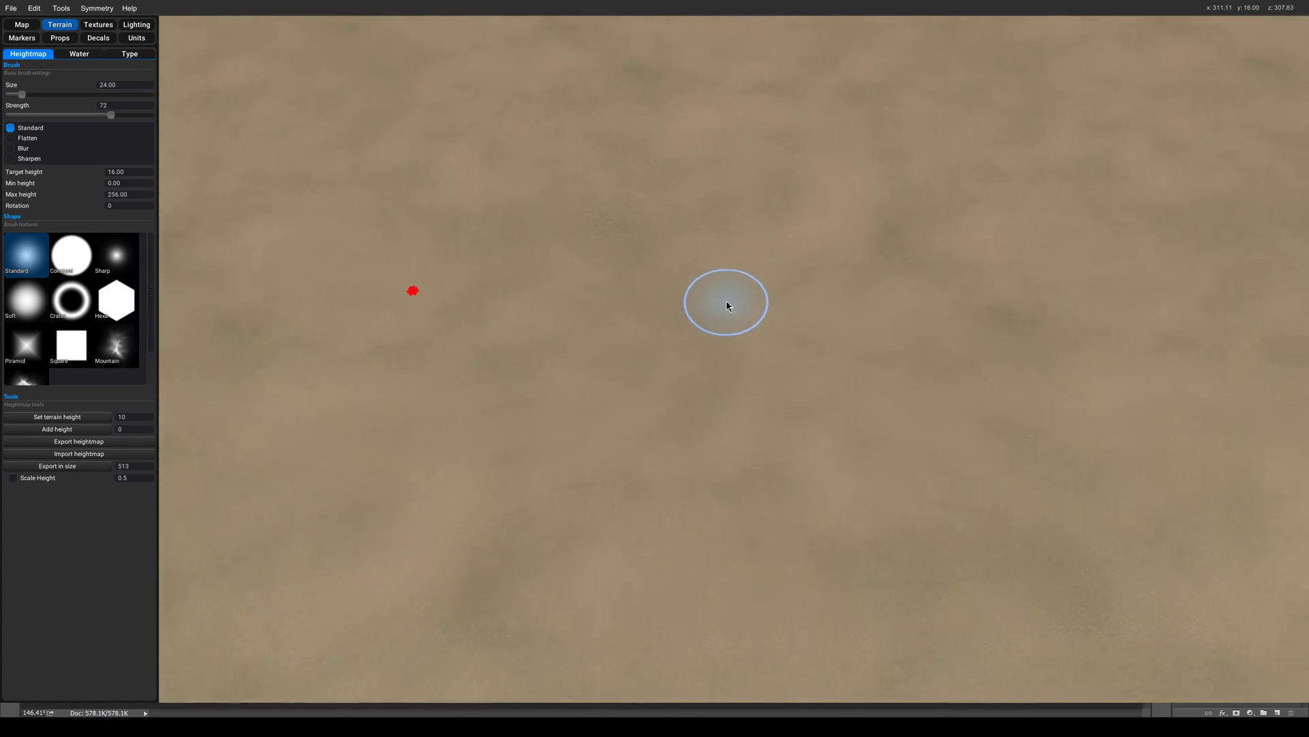
scroll(727, 306, "down", 3)
scroll(763, 313, "up", 3)
scroll(760, 309, "down", 2)
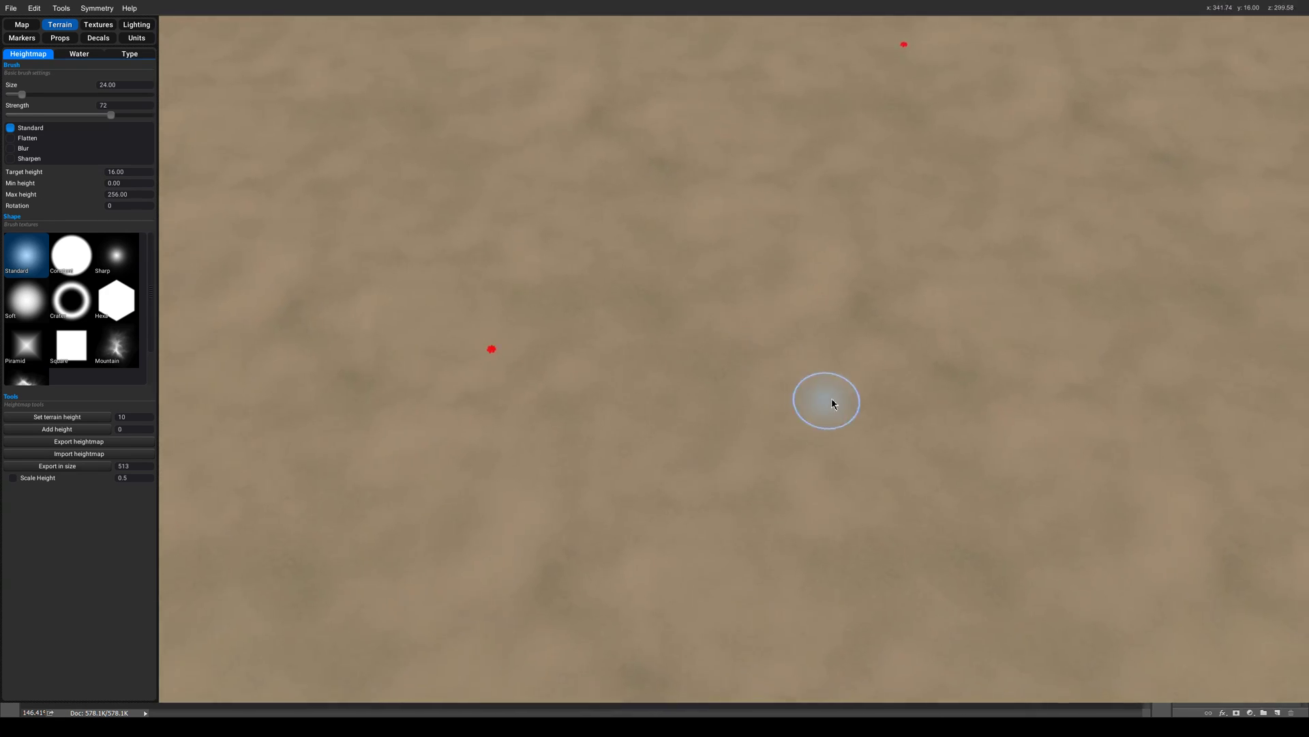
scroll(814, 395, "up", 2)
scroll(819, 389, "down", 1)
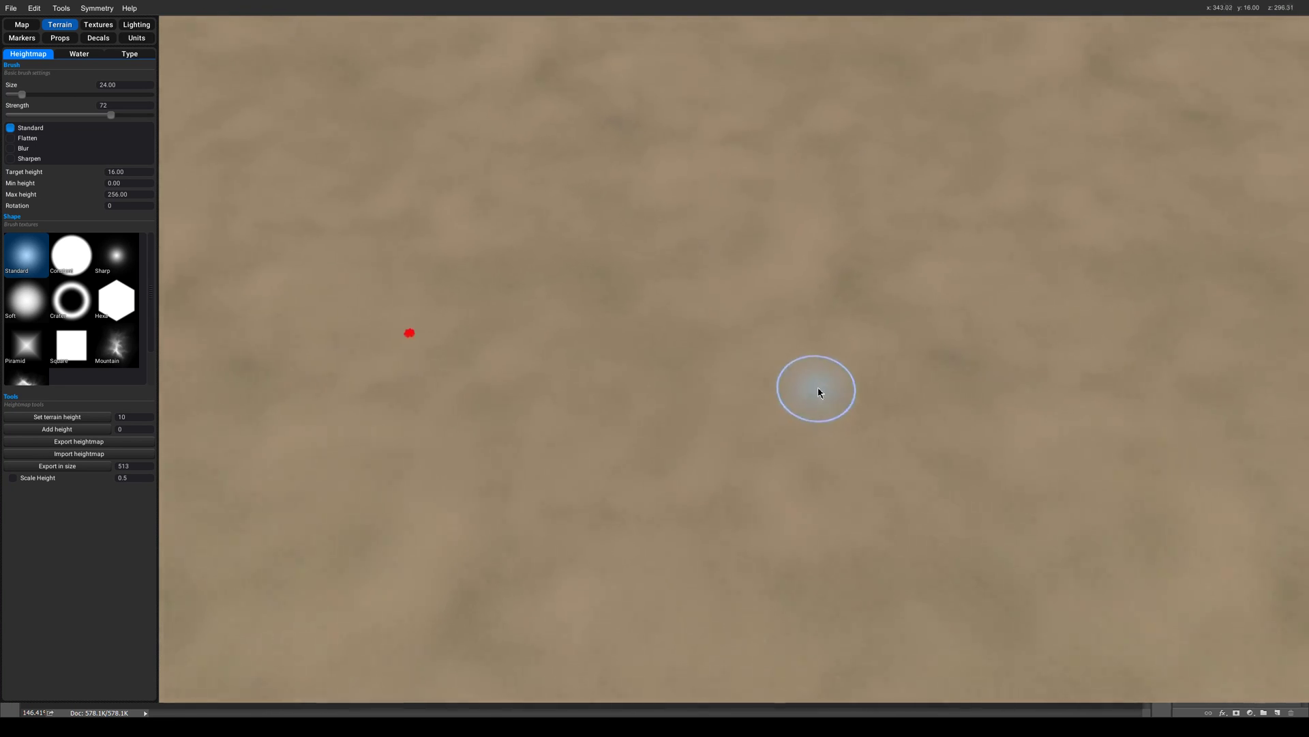
scroll(821, 390, "up", 3)
scroll(815, 381, "down", 4)
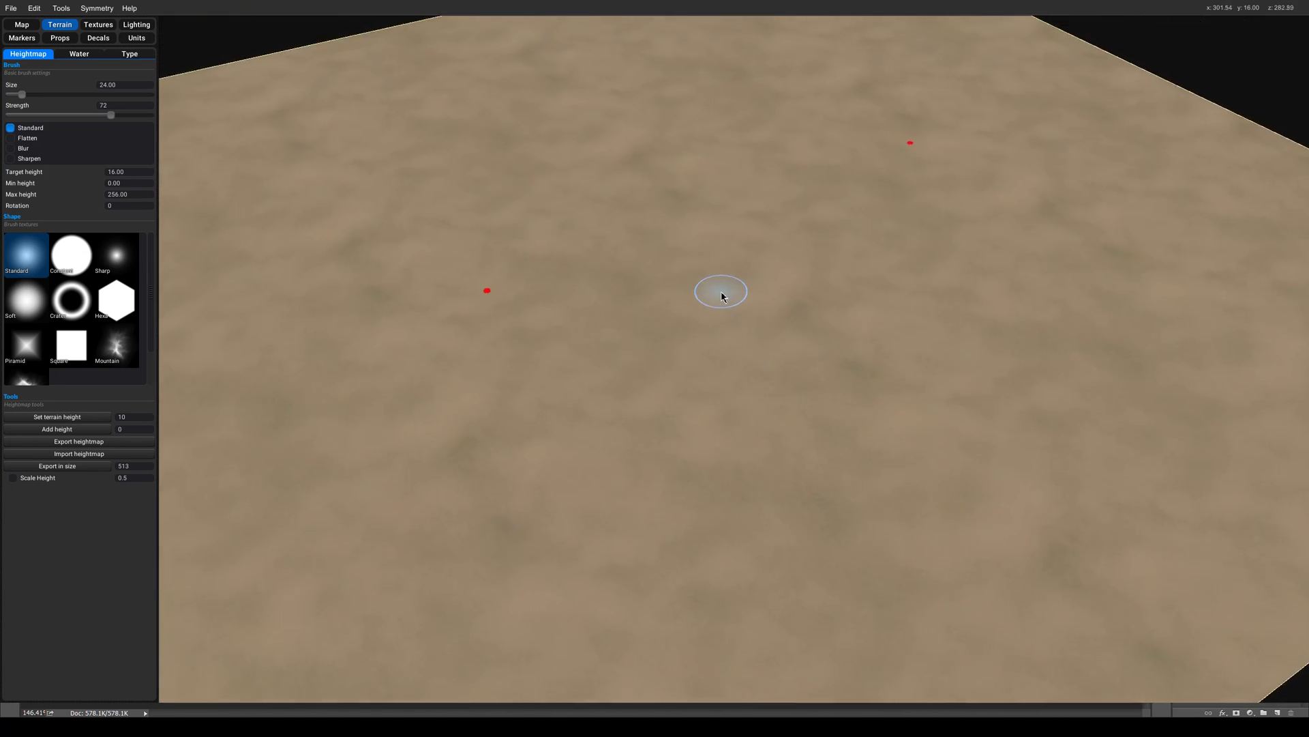
scroll(746, 321, "up", 3)
scroll(764, 356, "down", 2)
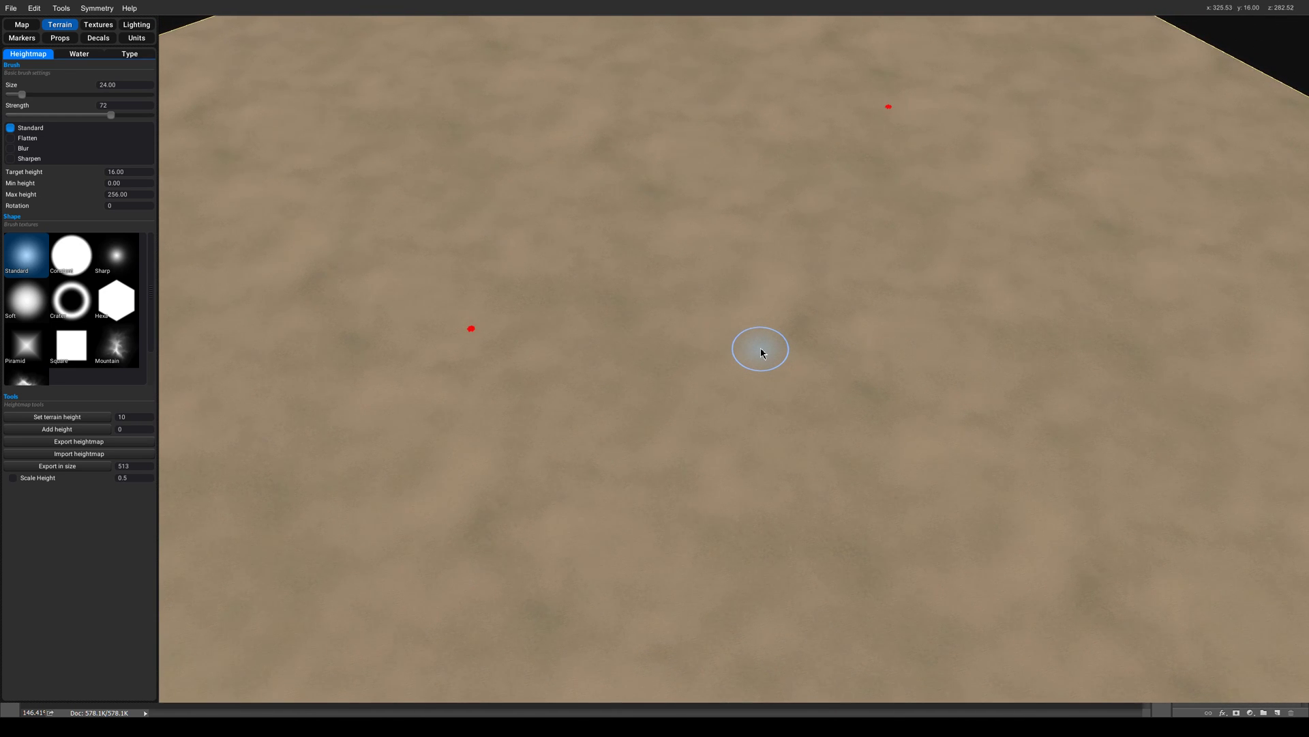
scroll(695, 365, "up", 3)
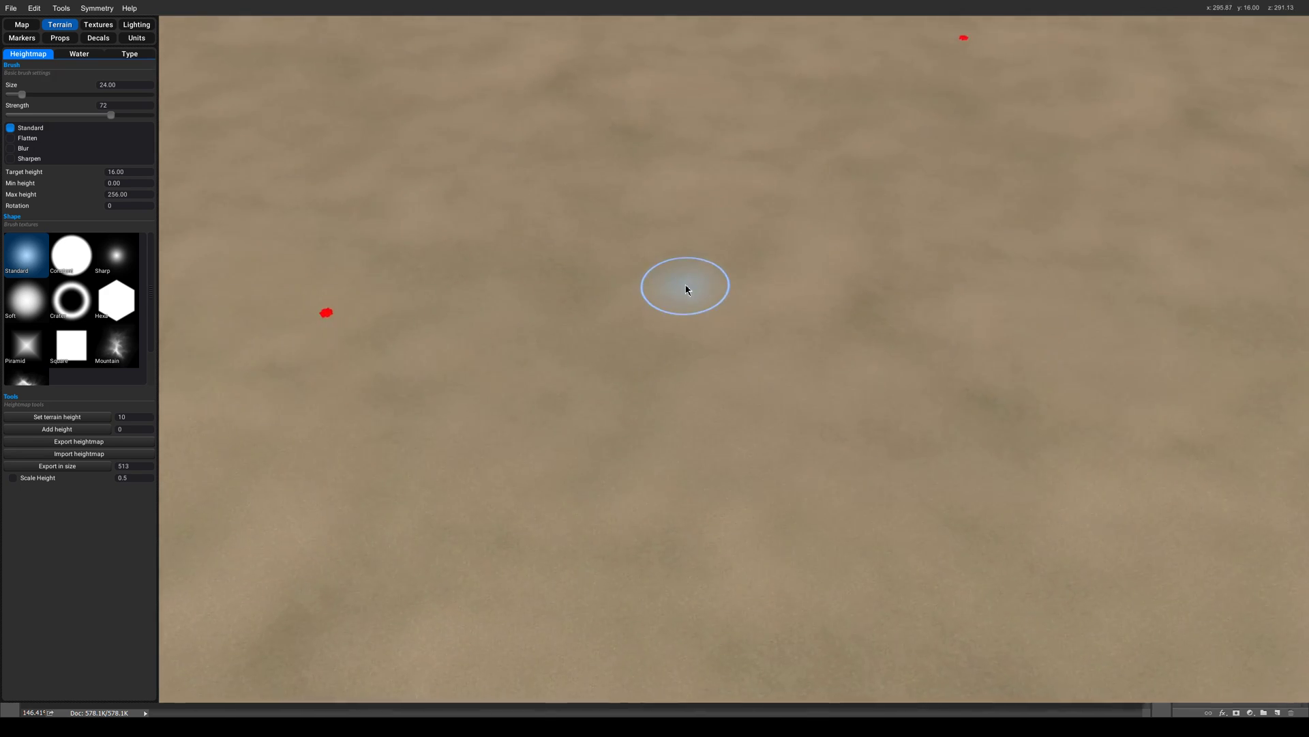
scroll(689, 288, "down", 2)
scroll(722, 362, "up", 5)
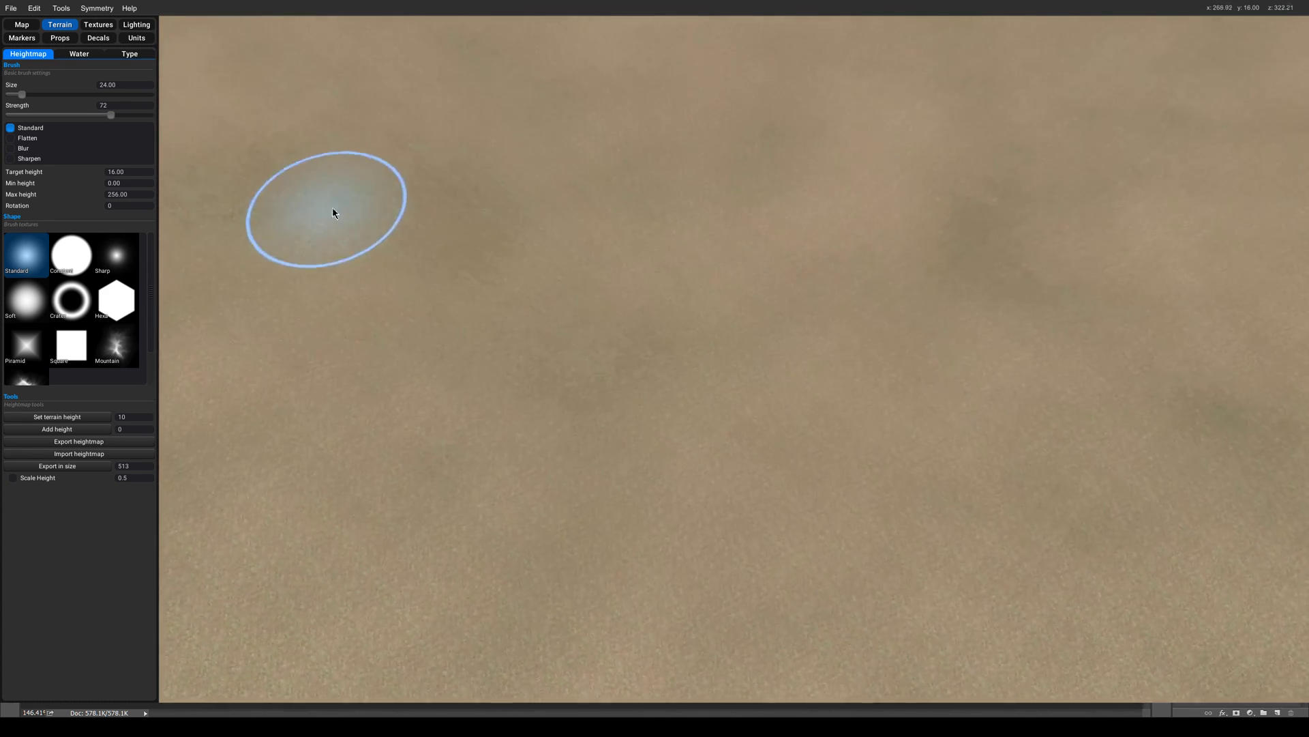
Set the target height to 17 and paint a broad, irregular base plateau on the flat terrain with the Standard brush.
scroll(635, 320, "down", 2)
mouse_move(651, 379)
left_mouse_down()
mouse_move(772, 354)
mouse_move(959, 409)
mouse_move(669, 418)
mouse_move(801, 477)
mouse_move(519, 492)
mouse_move(1066, 458)
mouse_move(547, 325)
mouse_move(409, 409)
mouse_move(409, 330)
left_mouse_up()
scroll(593, 493, "down", 1)
scroll(679, 476, "up", 1)
scroll(646, 403, "down", 3)
left_click_drag(872, 428, 768, 446)
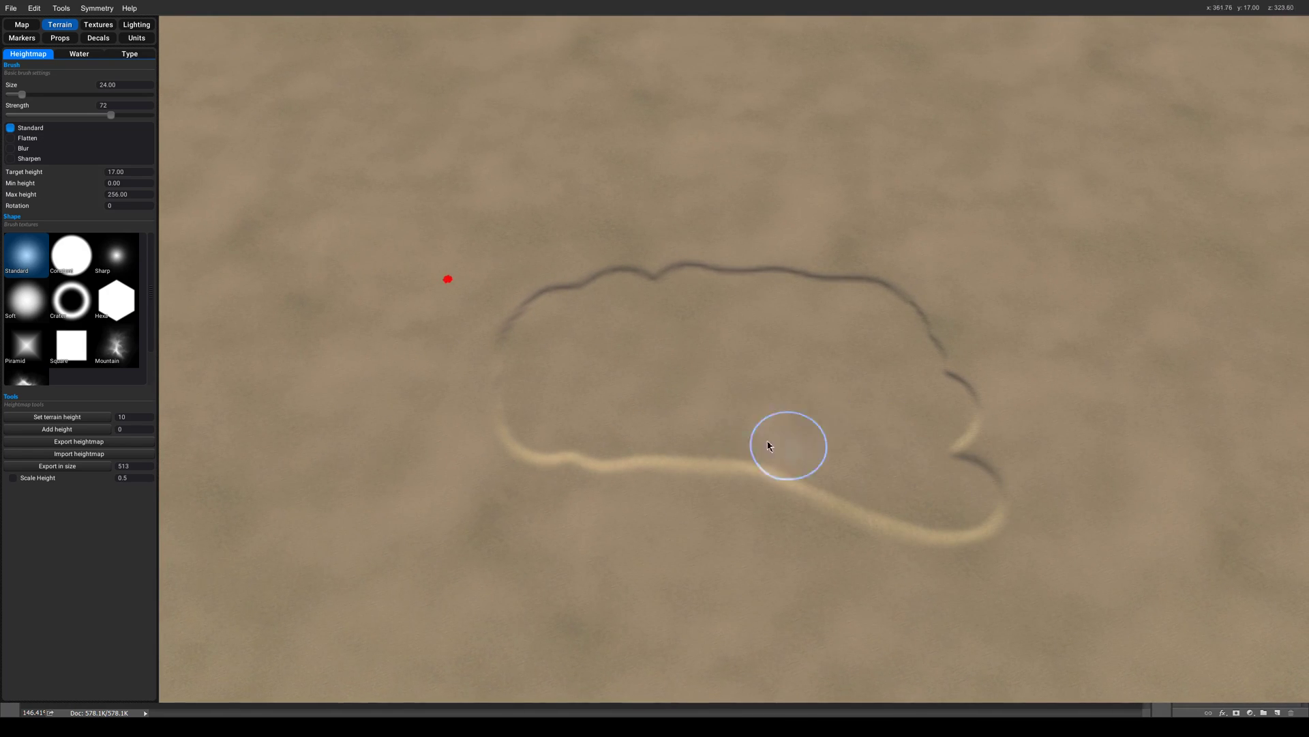
mouse_move(981, 459)
left_mouse_down()
mouse_move(1005, 495)
mouse_move(1048, 483)
mouse_move(1019, 513)
mouse_move(804, 474)
mouse_move(523, 456)
mouse_move(543, 425)
left_mouse_up()
Raise the target height to 18 and paint two separate second-layer mounds inside the outline of the base plateau.
scroll(918, 457, "up", 3)
mouse_move(918, 457)
middle_mouse_down()
mouse_move(795, 367)
mouse_move(865, 437)
middle_mouse_up()
scroll(867, 441, "down", 2)
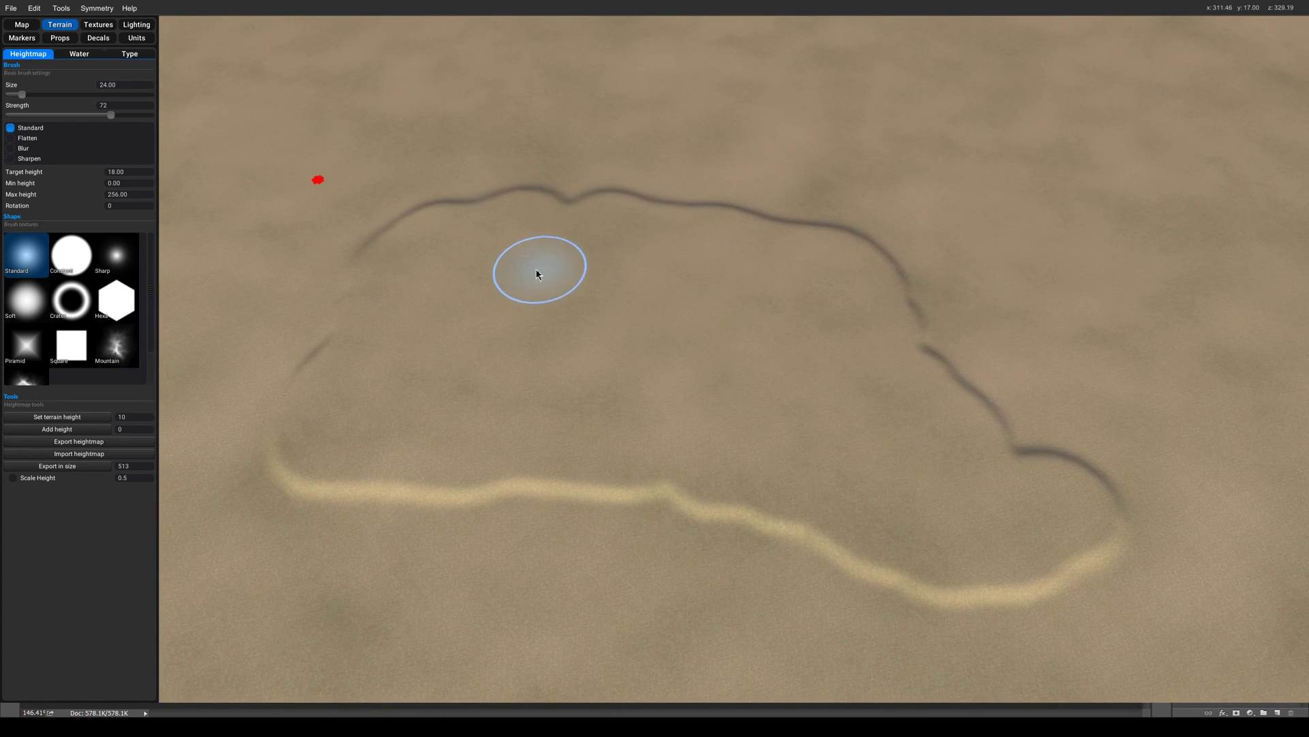
scroll(518, 270, "up", 1)
mouse_move(497, 263)
left_mouse_down()
mouse_move(427, 266)
mouse_move(348, 415)
mouse_move(487, 459)
mouse_move(397, 453)
mouse_move(511, 291)
mouse_move(484, 356)
left_mouse_up()
mouse_move(554, 324)
left_mouse_down()
mouse_move(657, 284)
mouse_move(739, 319)
mouse_move(587, 444)
mouse_move(726, 384)
left_mouse_up()
scroll(726, 384, "down", 3)
mouse_move(864, 452)
left_mouse_down()
mouse_move(812, 418)
mouse_move(821, 381)
left_mouse_up()
scroll(821, 386, "up", 3)
scroll(868, 414, "down", 3)
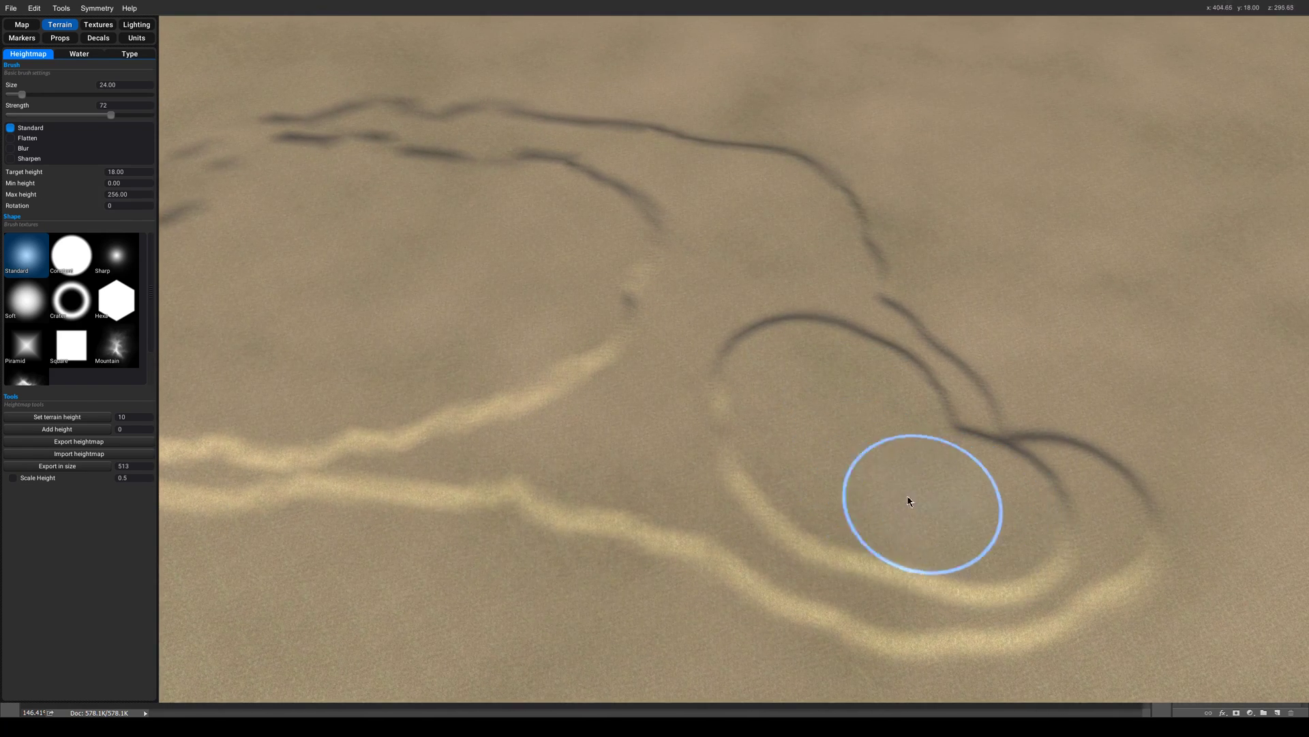
Raise the target height to 19, paint a third layer on both mounds, and reduce the brush size to 17.
mouse_move(738, 421)
middle_mouse_down()
mouse_move(853, 497)
mouse_move(532, 319)
mouse_move(556, 255)
middle_mouse_up()
scroll(853, 497, "down", 2)
scroll(556, 254, "down", 2)
scroll(506, 213, "up", 3)
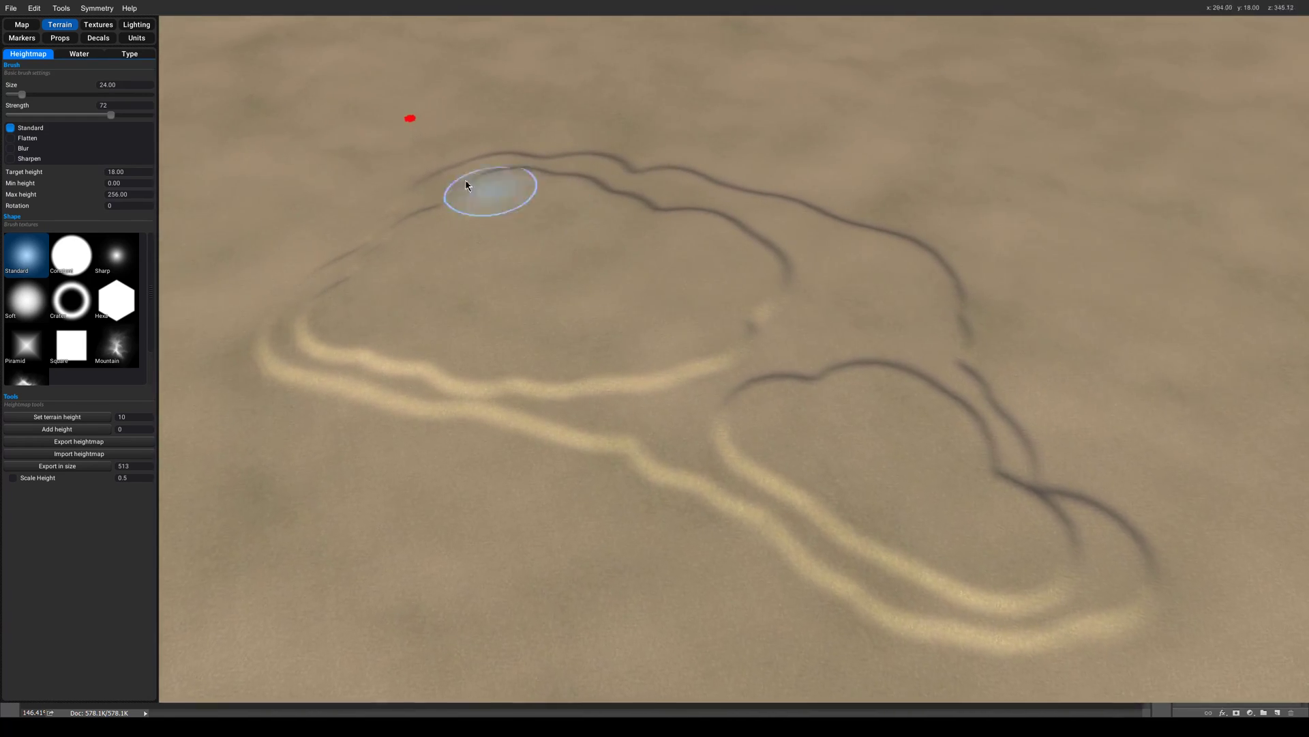
scroll(497, 330, "up", 5)
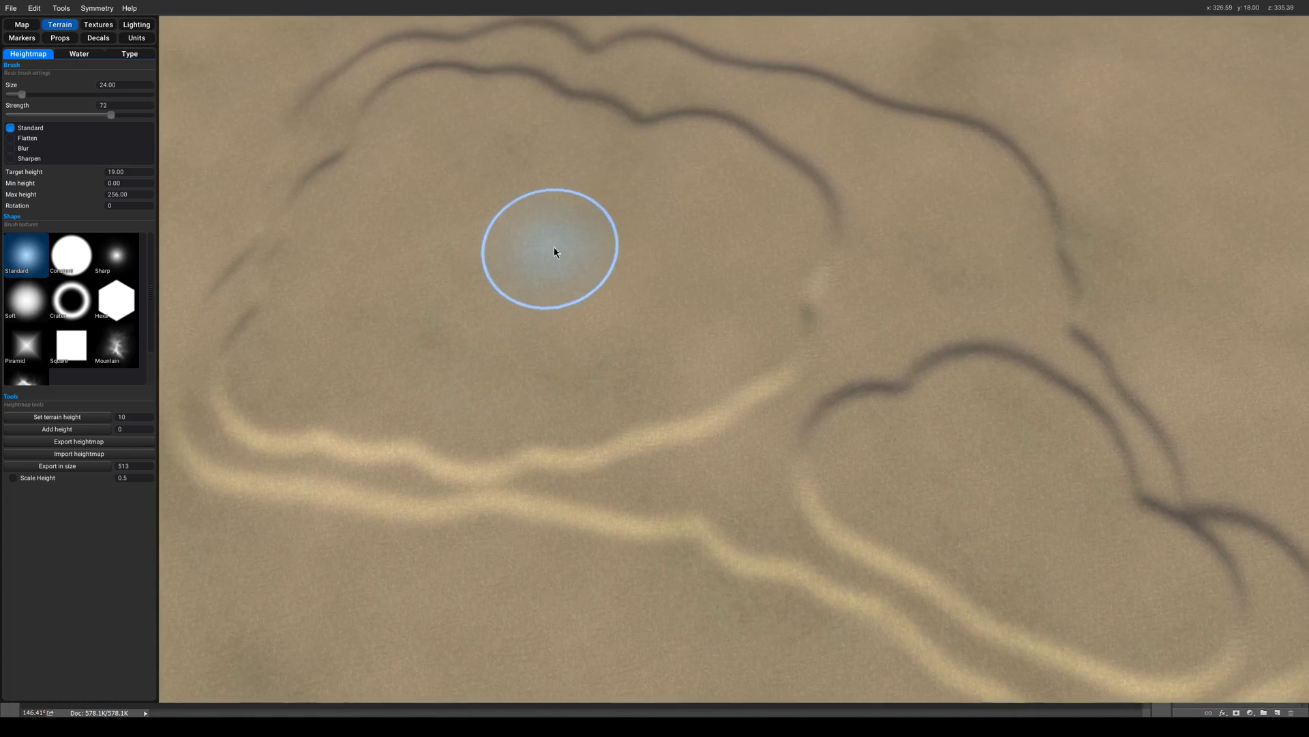
mouse_move(348, 336)
left_mouse_down()
mouse_move(416, 176)
mouse_move(468, 140)
mouse_move(716, 217)
mouse_move(541, 184)
mouse_move(643, 304)
mouse_move(497, 359)
mouse_move(713, 275)
left_mouse_up()
scroll(712, 275, "down", 5)
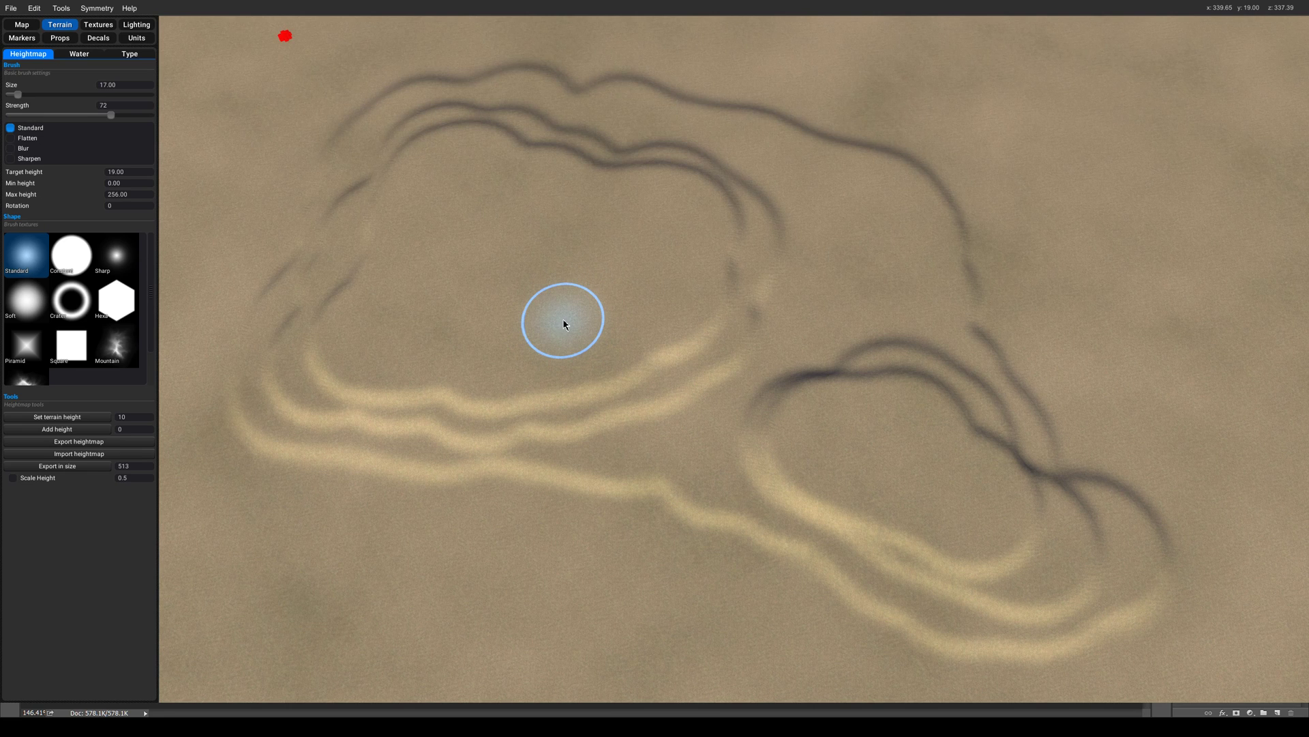
middle_click_drag(563, 325, 563, 251)
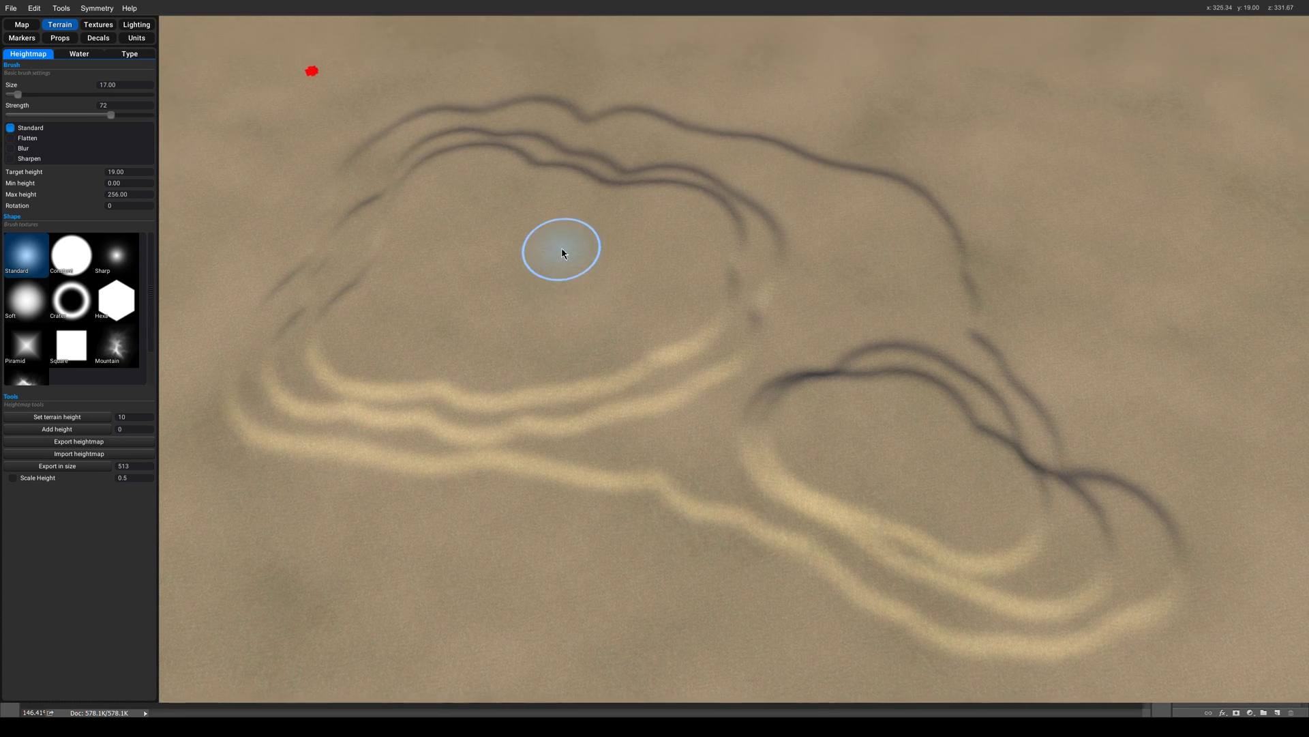
left_click(136, 9)
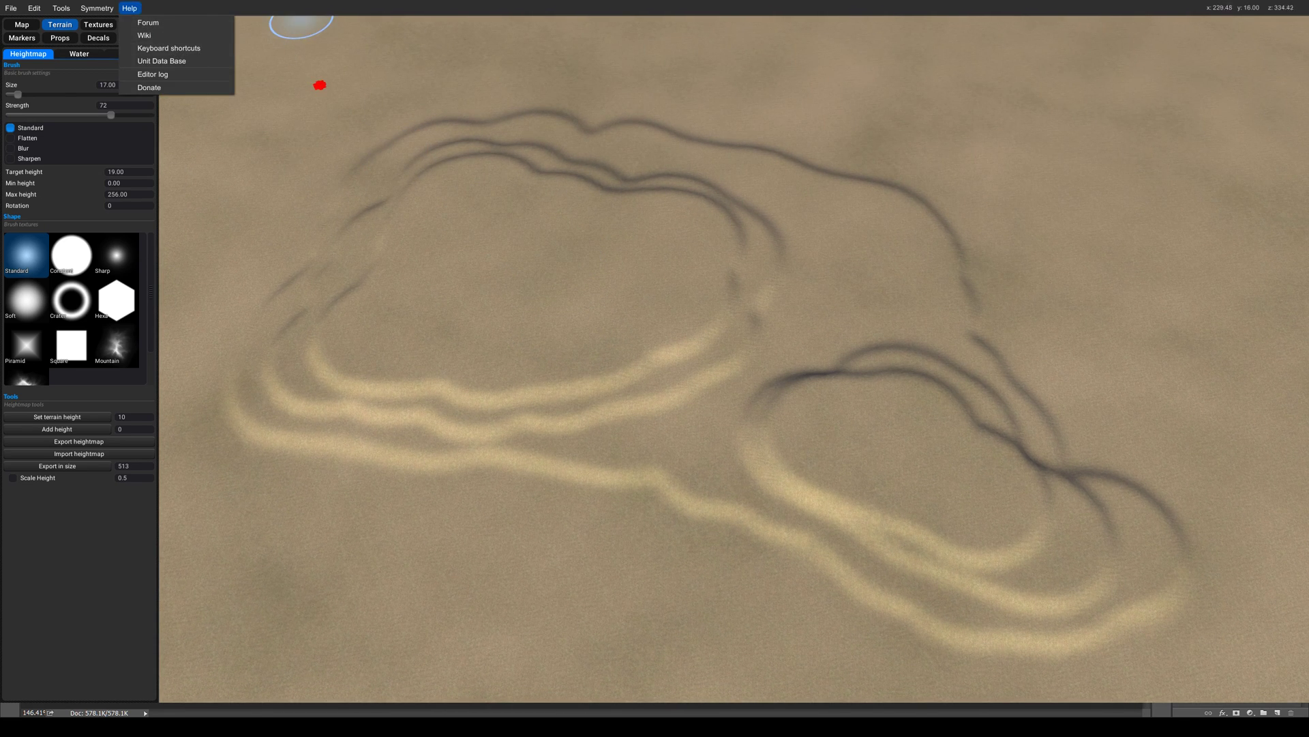
left_click(129, 10)
middle_click_drag(588, 307, 599, 354)
scroll(605, 266, "up", 3)
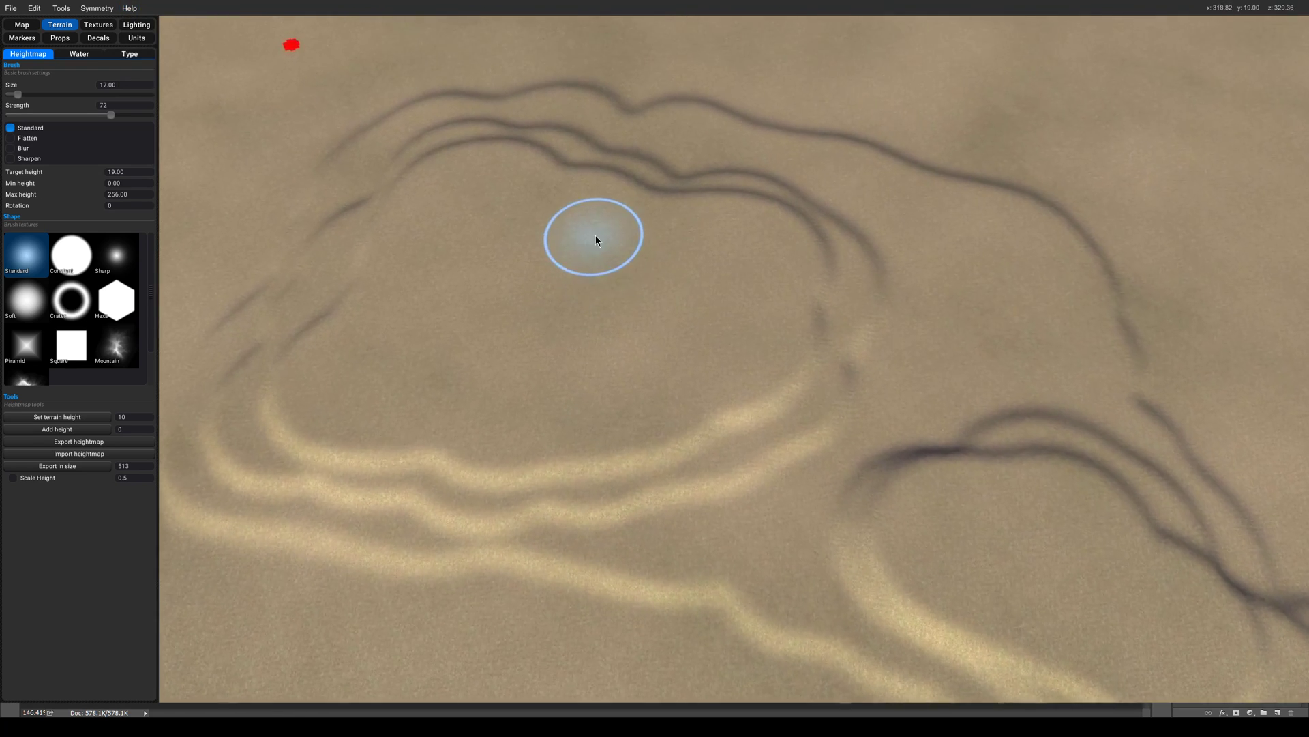
scroll(650, 314, "down", 3)
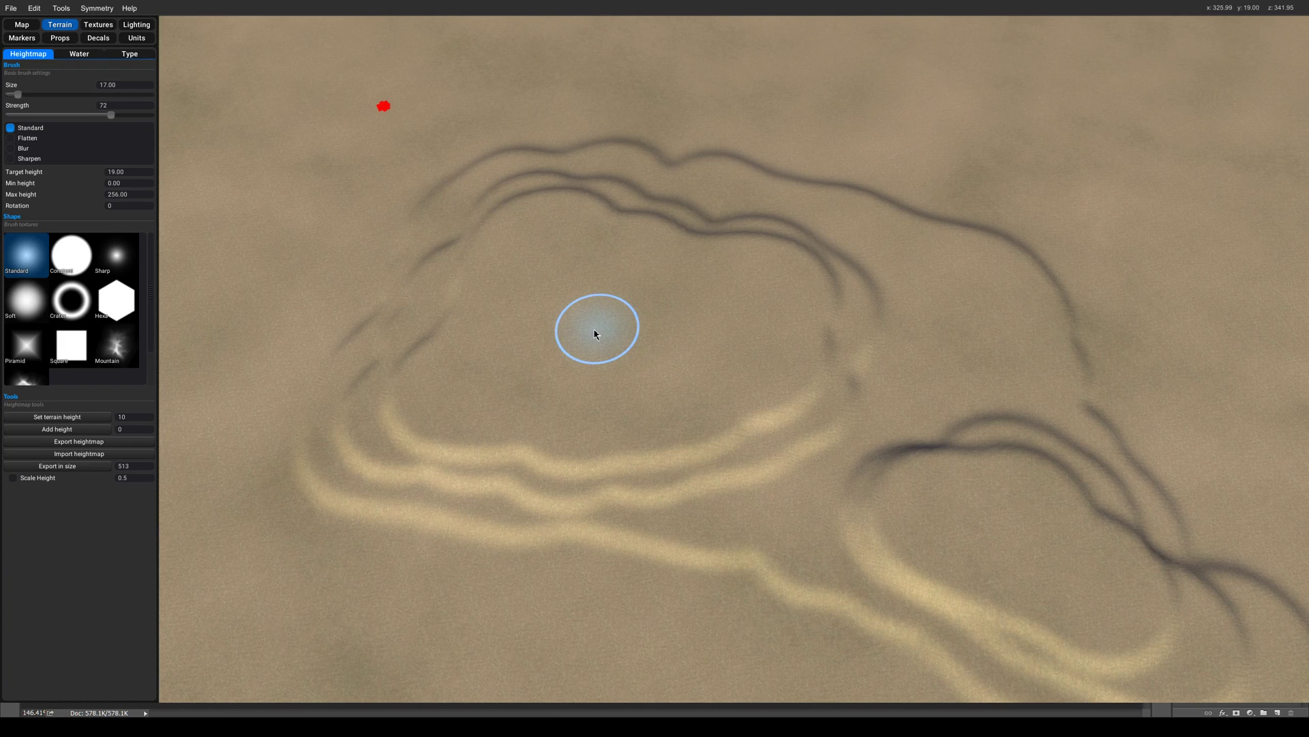
Set the brush size to 18 and the brush strength to 49.
mouse_move(577, 307)
left_mouse_down()
mouse_move(593, 317)
mouse_move(576, 318)
left_mouse_up()
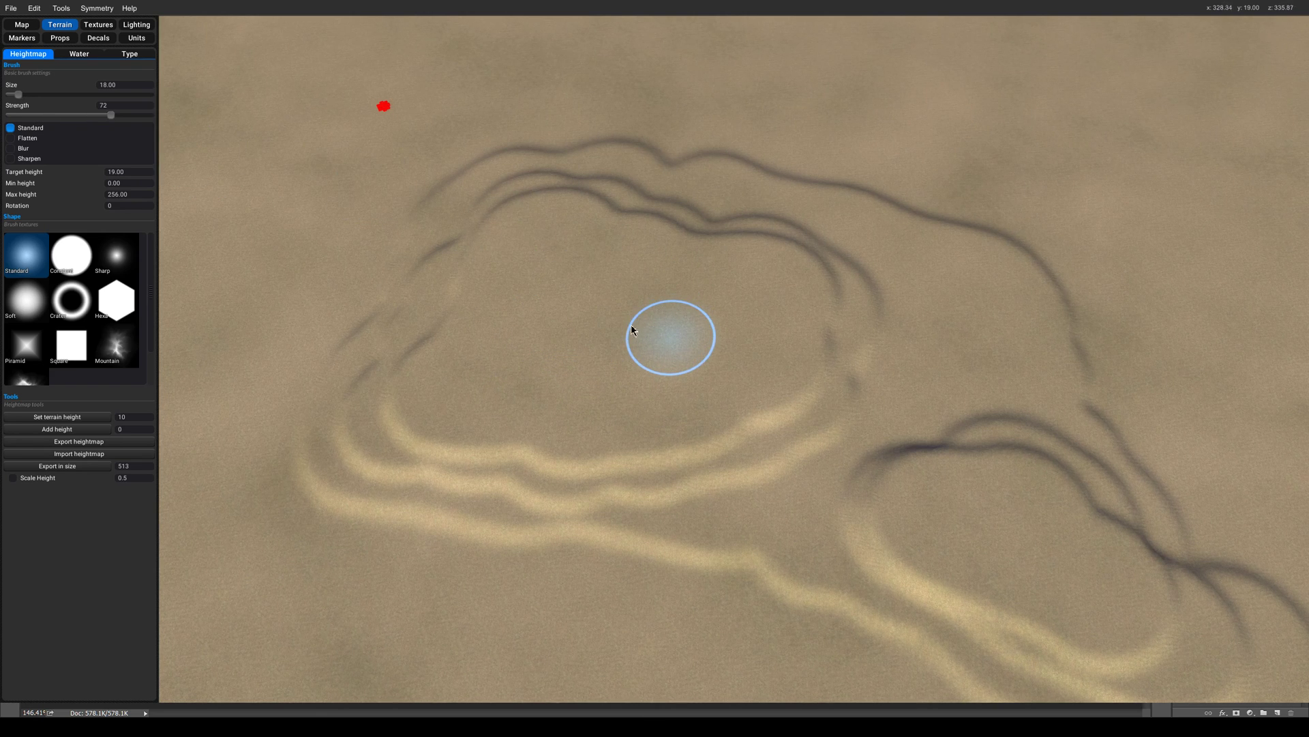
left_click_drag(653, 335, 661, 343)
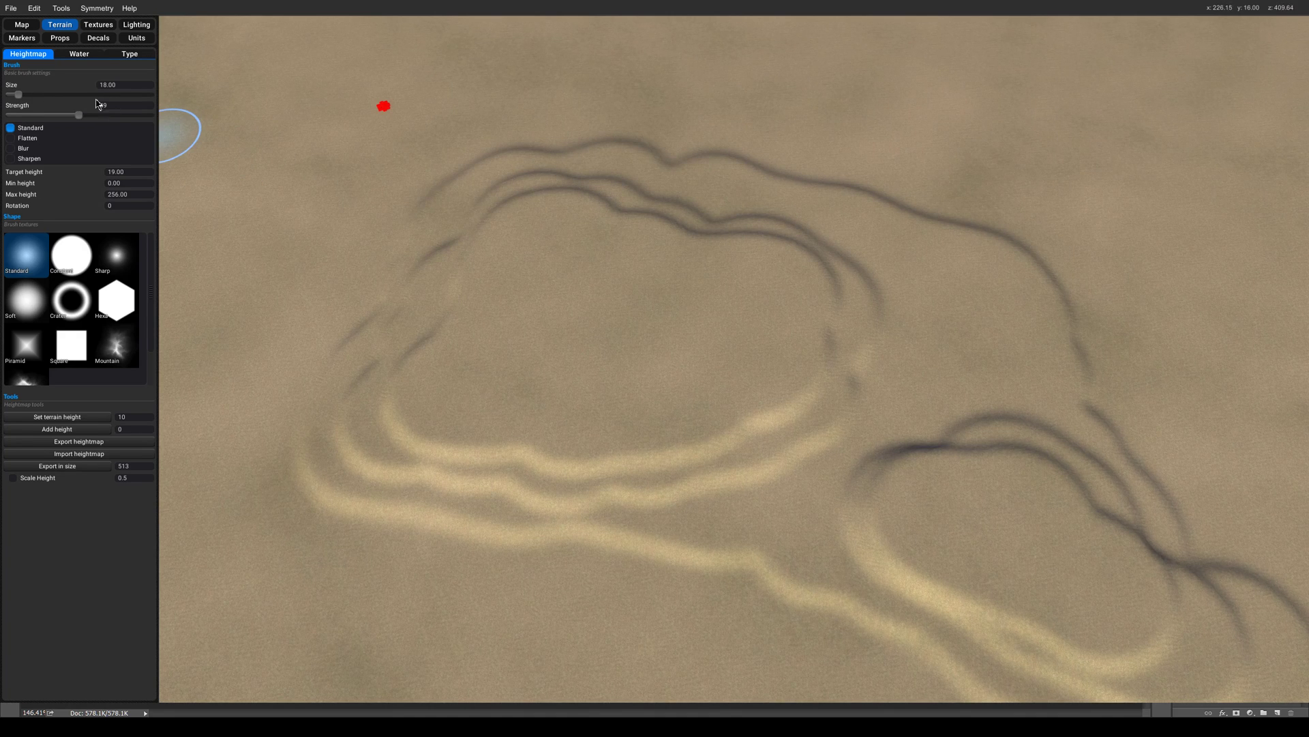
scroll(659, 341, "up", 2)
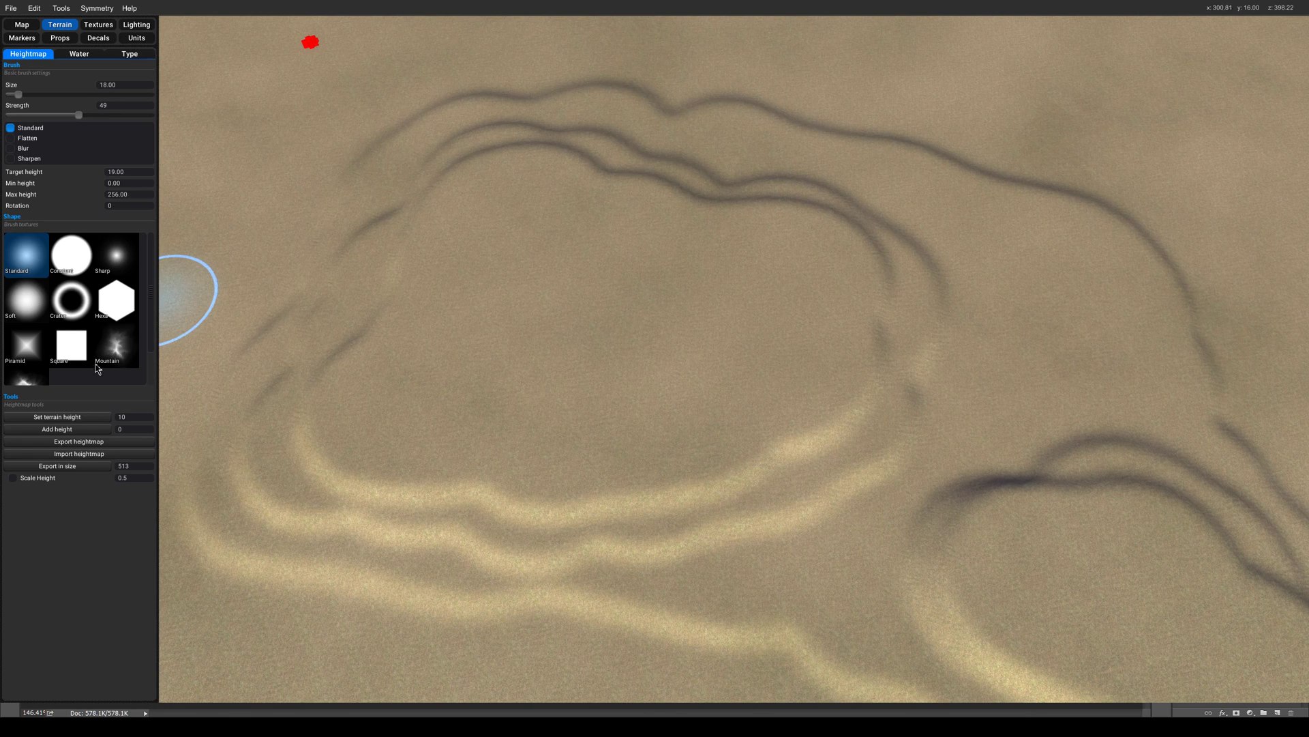
scroll(243, 326, "down", 1)
scroll(651, 314, "up", 1)
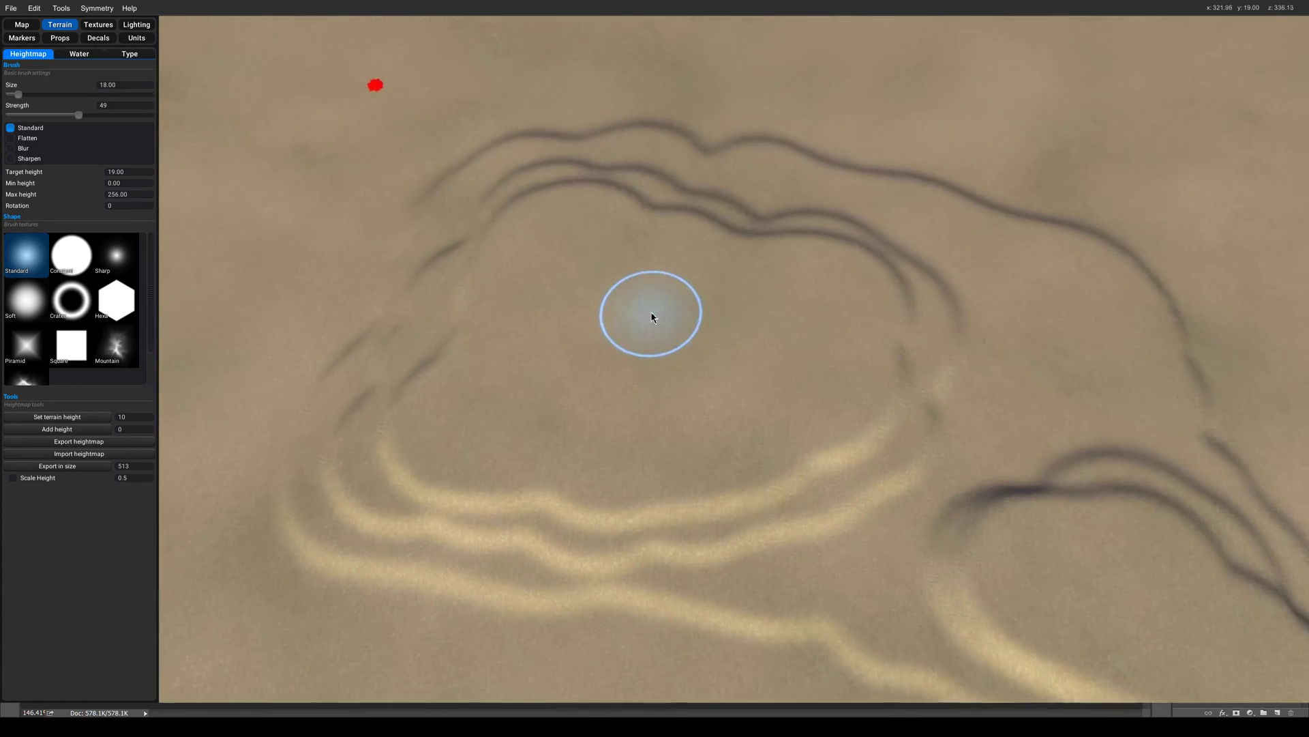
scroll(653, 337, "down", 1)
scroll(771, 393, "up", 2)
middle_click_drag(771, 392, 775, 325)
scroll(672, 291, "down", 2)
scroll(848, 373, "up", 2)
scroll(780, 324, "down", 3)
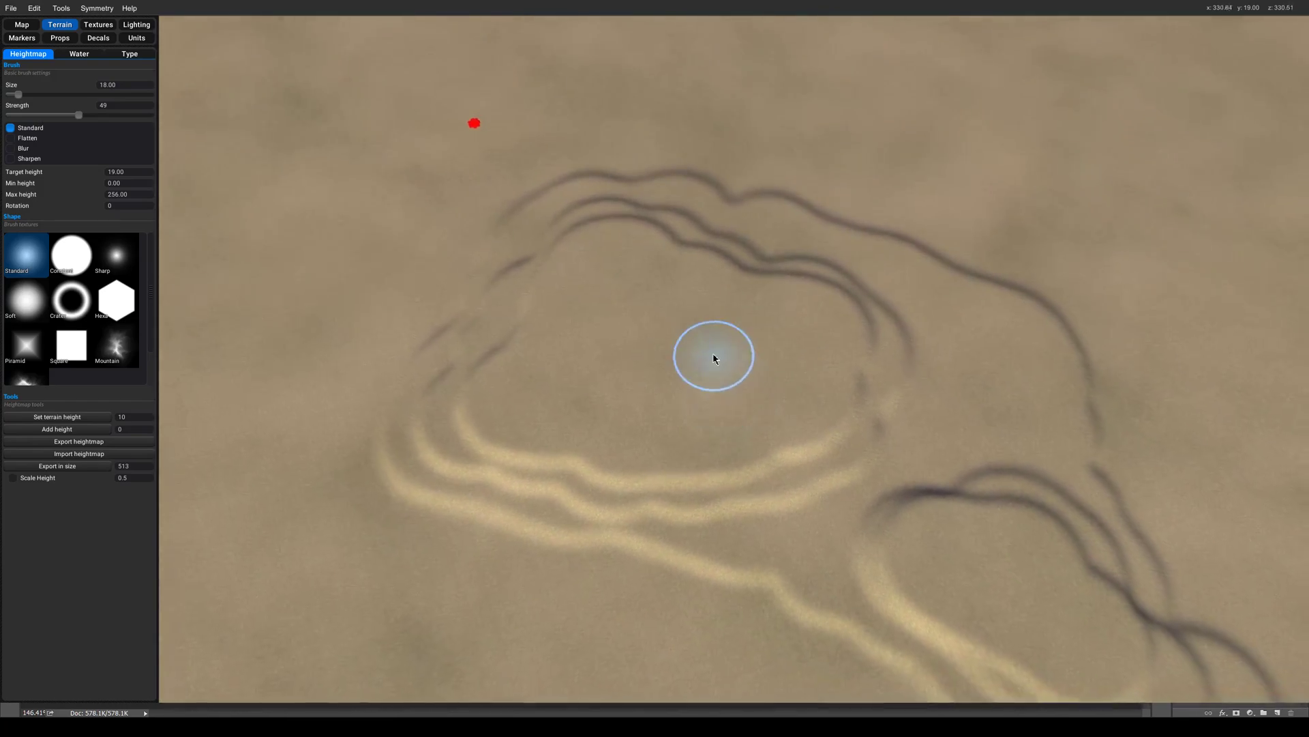
scroll(713, 356, "up", 3)
scroll(653, 313, "down", 2)
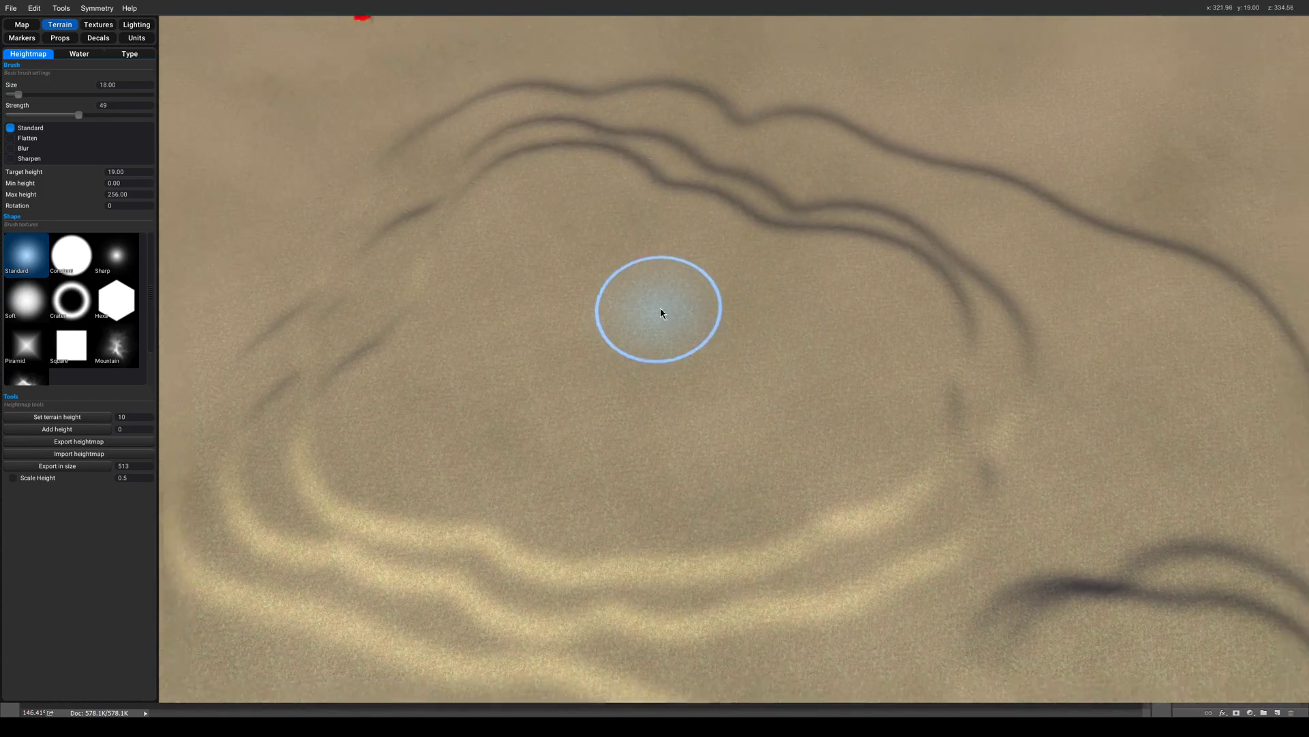
middle_click_drag(745, 345, 738, 245)
scroll(772, 346, "up", 3)
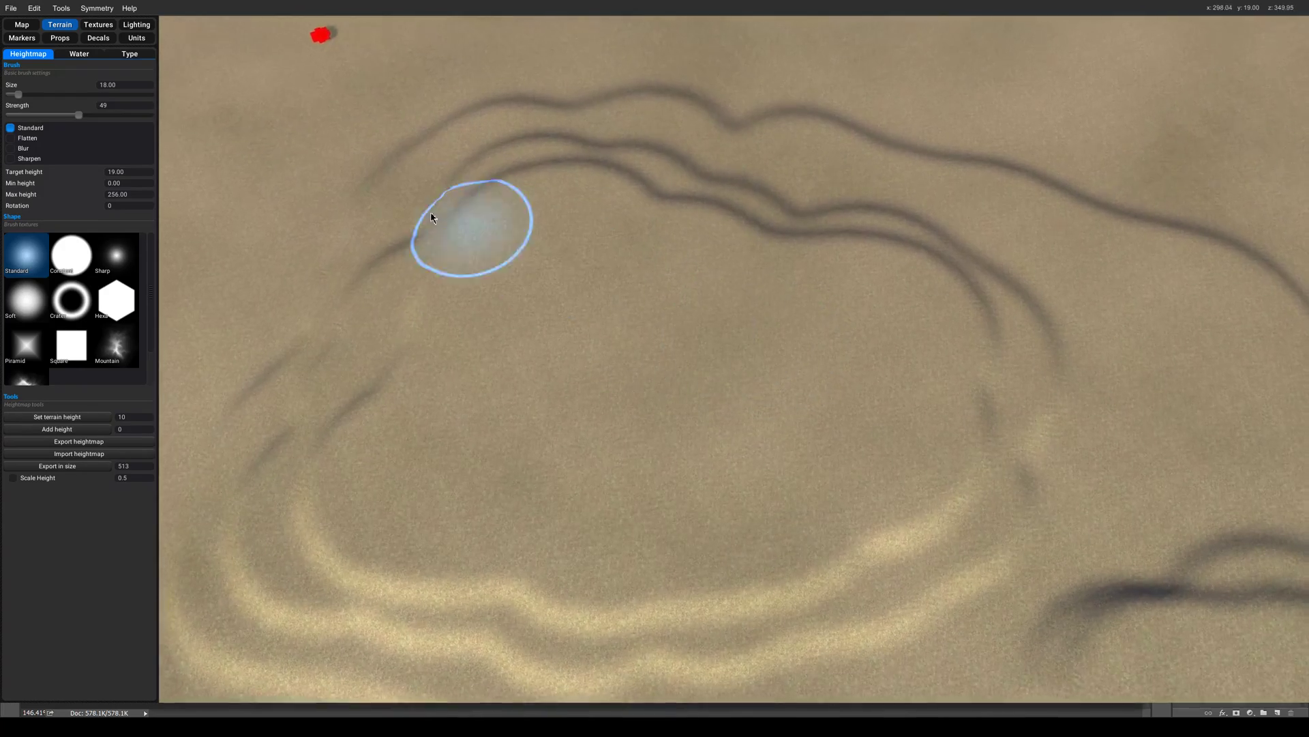
Raise the target height to 20 and paint a fourth, smaller layer on both mounds.
scroll(686, 344, "down", 3)
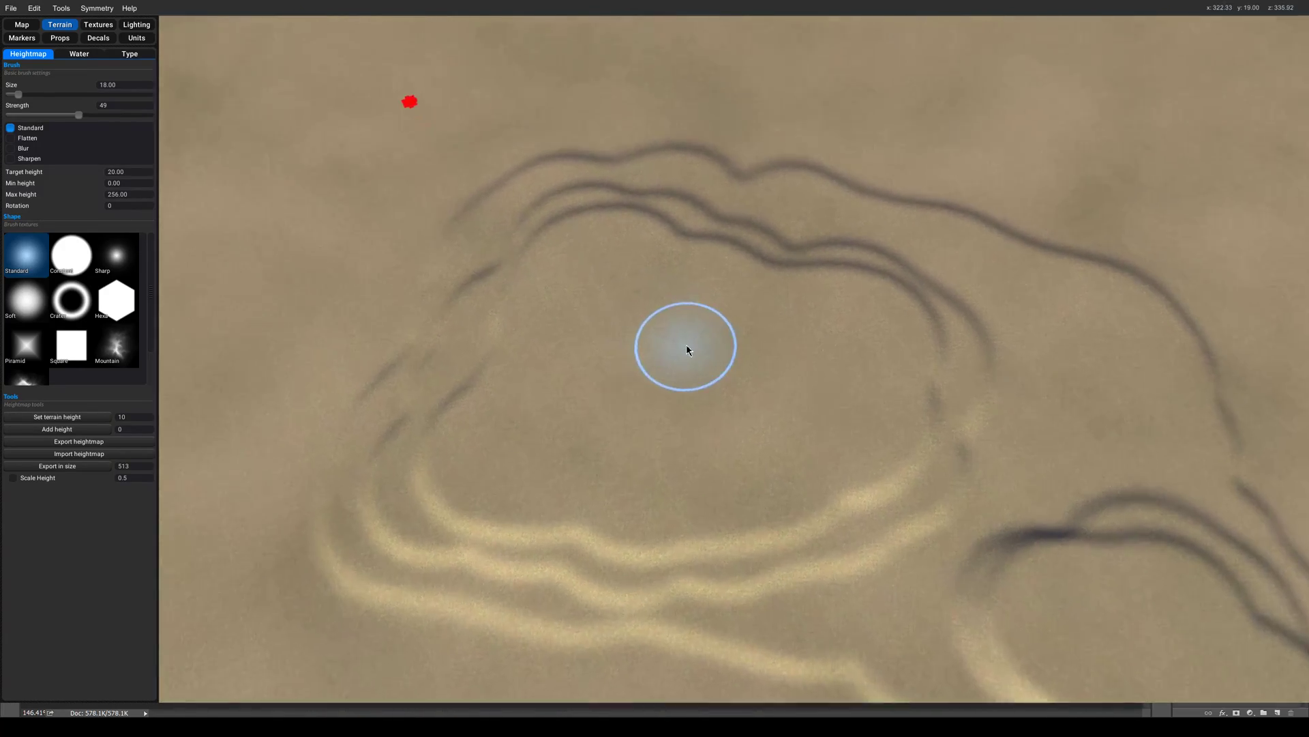
scroll(690, 341, "up", 1)
key("equal")
mouse_move(694, 379)
left_mouse_down()
mouse_move(518, 452)
mouse_move(561, 320)
mouse_move(667, 325)
mouse_move(623, 289)
mouse_move(777, 400)
mouse_move(702, 444)
left_mouse_up()
scroll(980, 500, "down", 2)
scroll(979, 500, "up", 3)
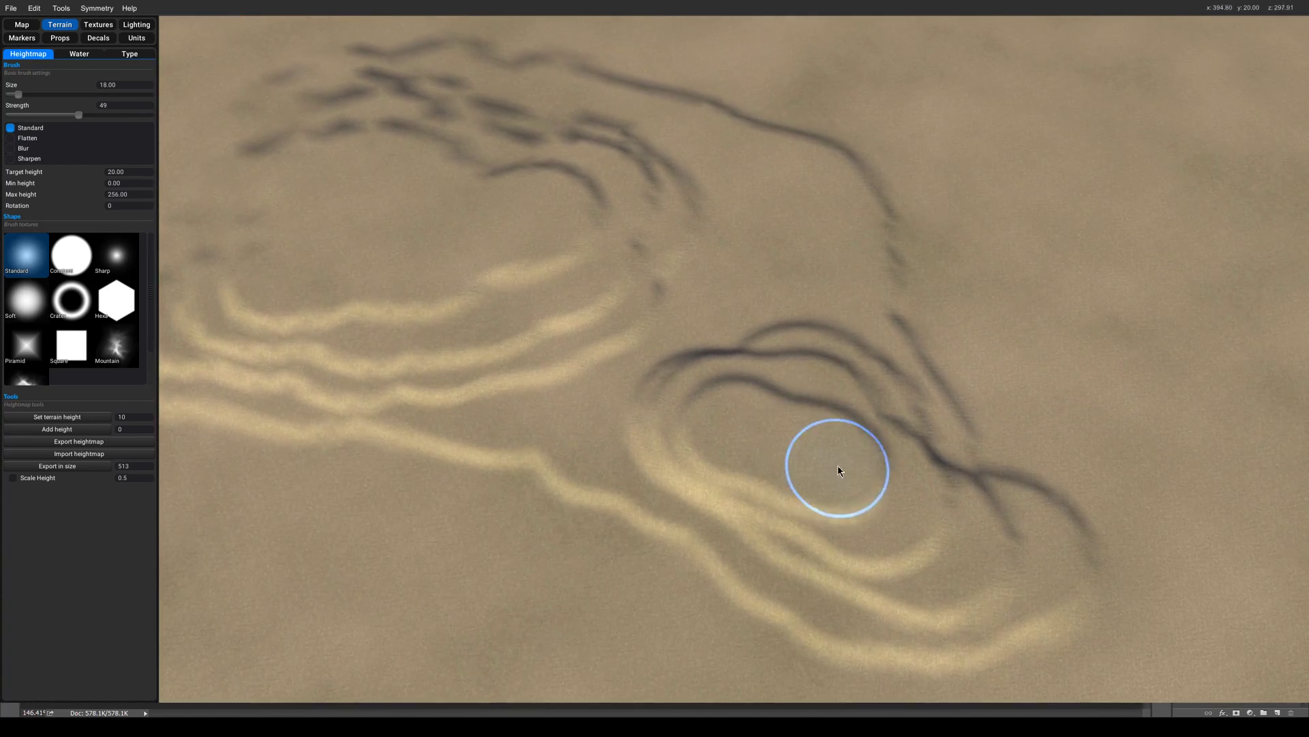
Raise the target height to 21 and paint a fifth layer on top of the large mound and the small mound.
scroll(409, 204, "down", 2)
scroll(607, 341, "up", 3)
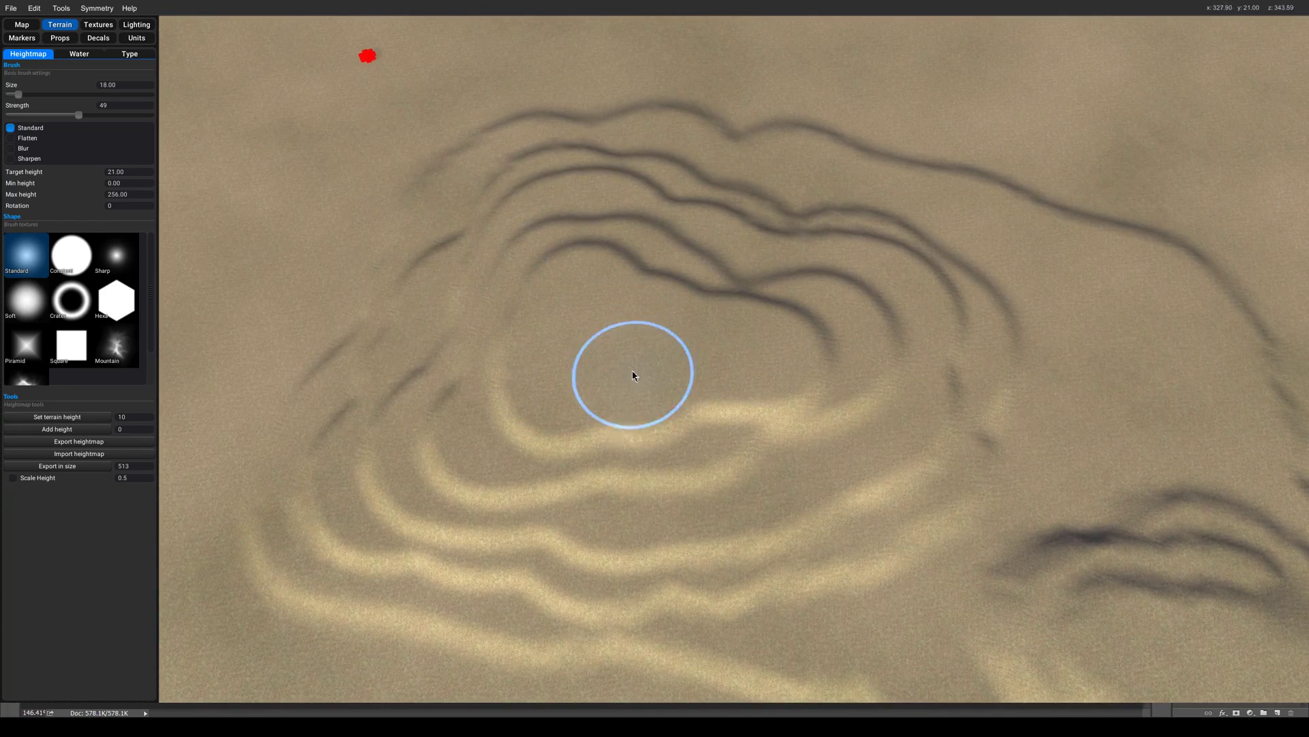
scroll(888, 432, "down", 2)
scroll(802, 452, "up", 4)
left_click_drag(801, 452, 792, 429)
scroll(792, 429, "down", 3)
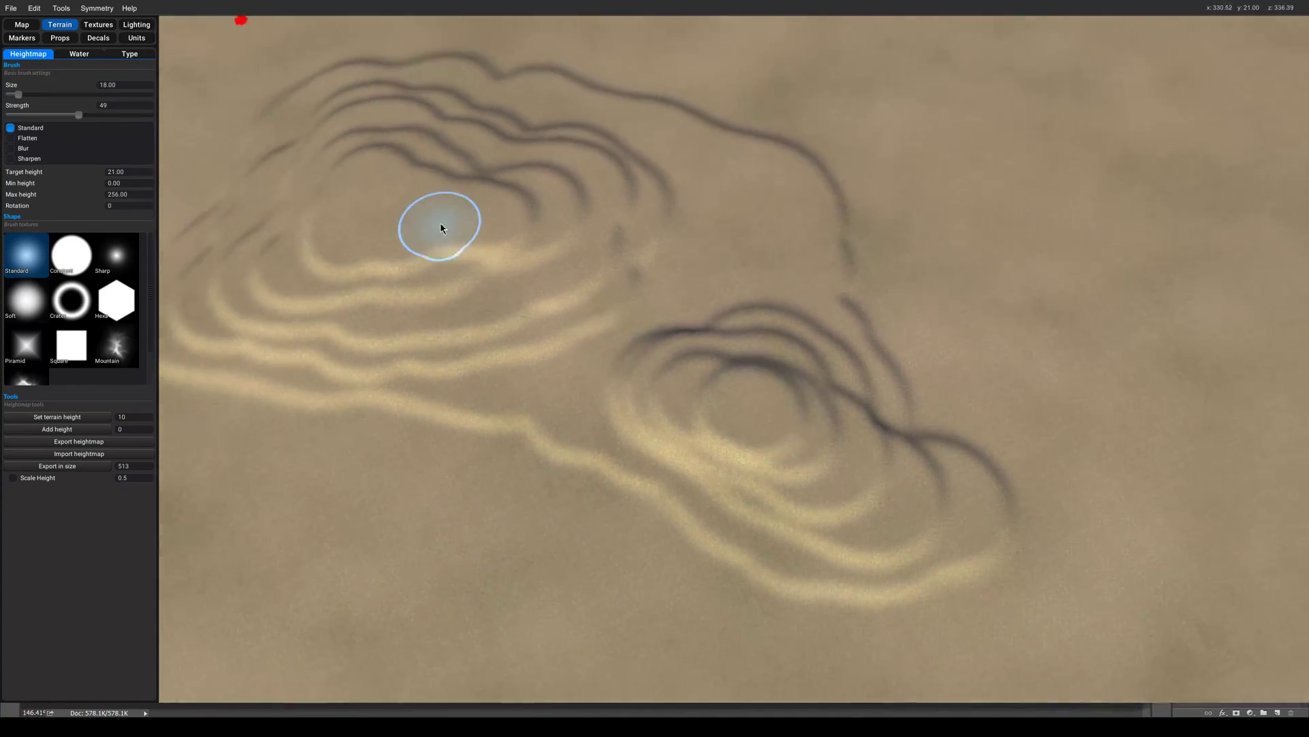
Reduce the brush size to 10, raise the target height to 22, and paint the summits of both mounds.
scroll(441, 225, "up", 3)
key("b")
scroll(418, 225, "down", 2)
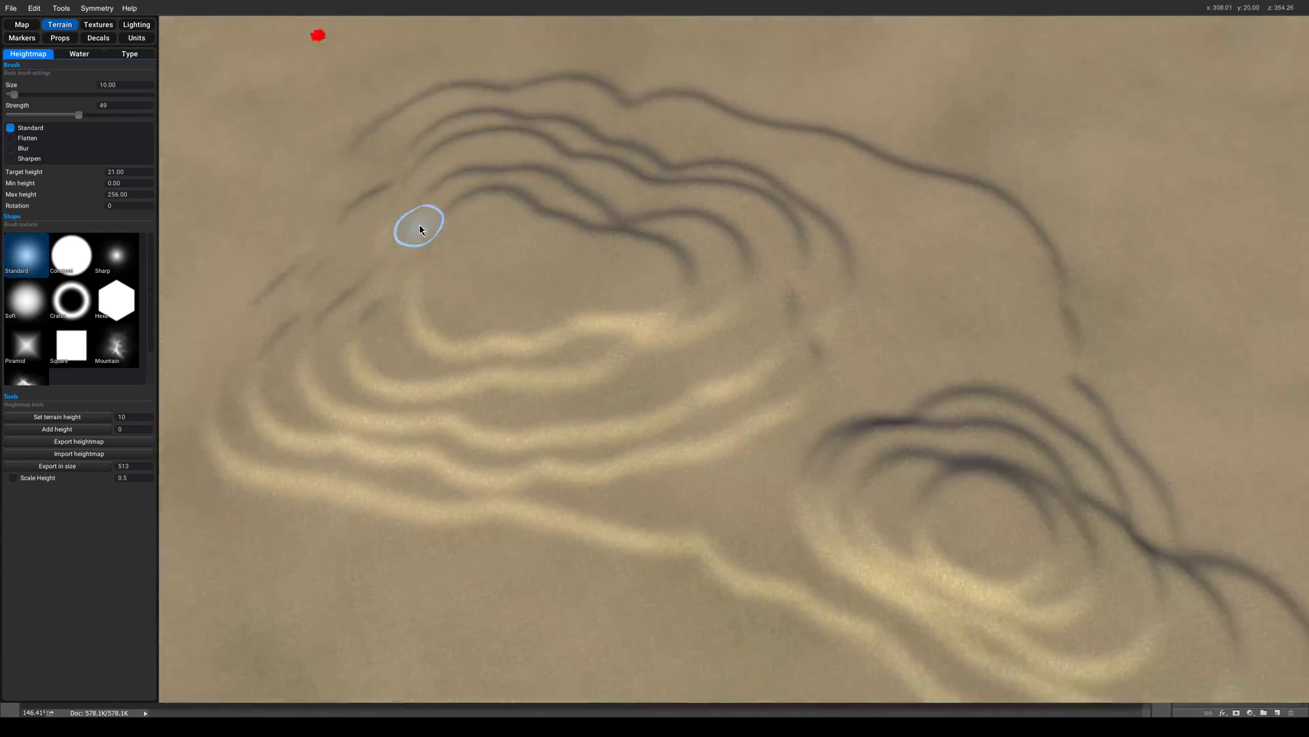
scroll(707, 300, "up", 3)
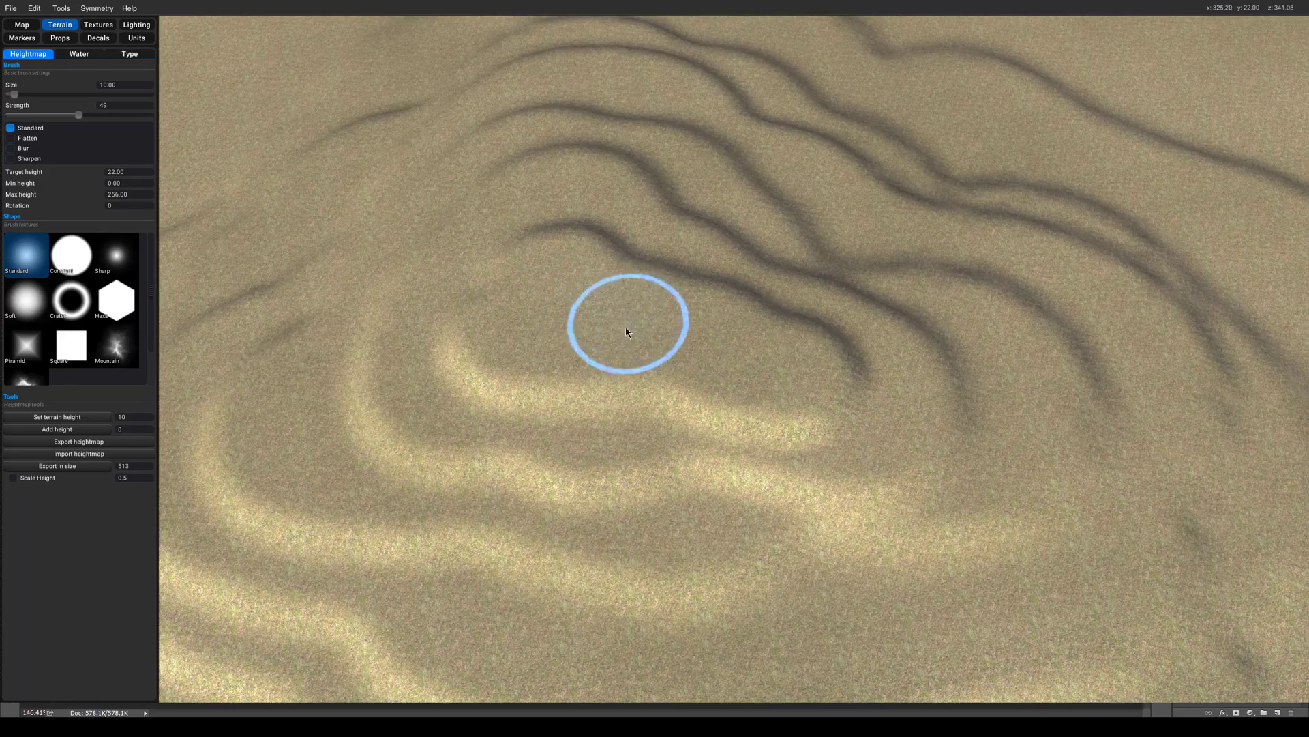
scroll(823, 439, "down", 2)
scroll(877, 462, "up", 3)
left_click(751, 418)
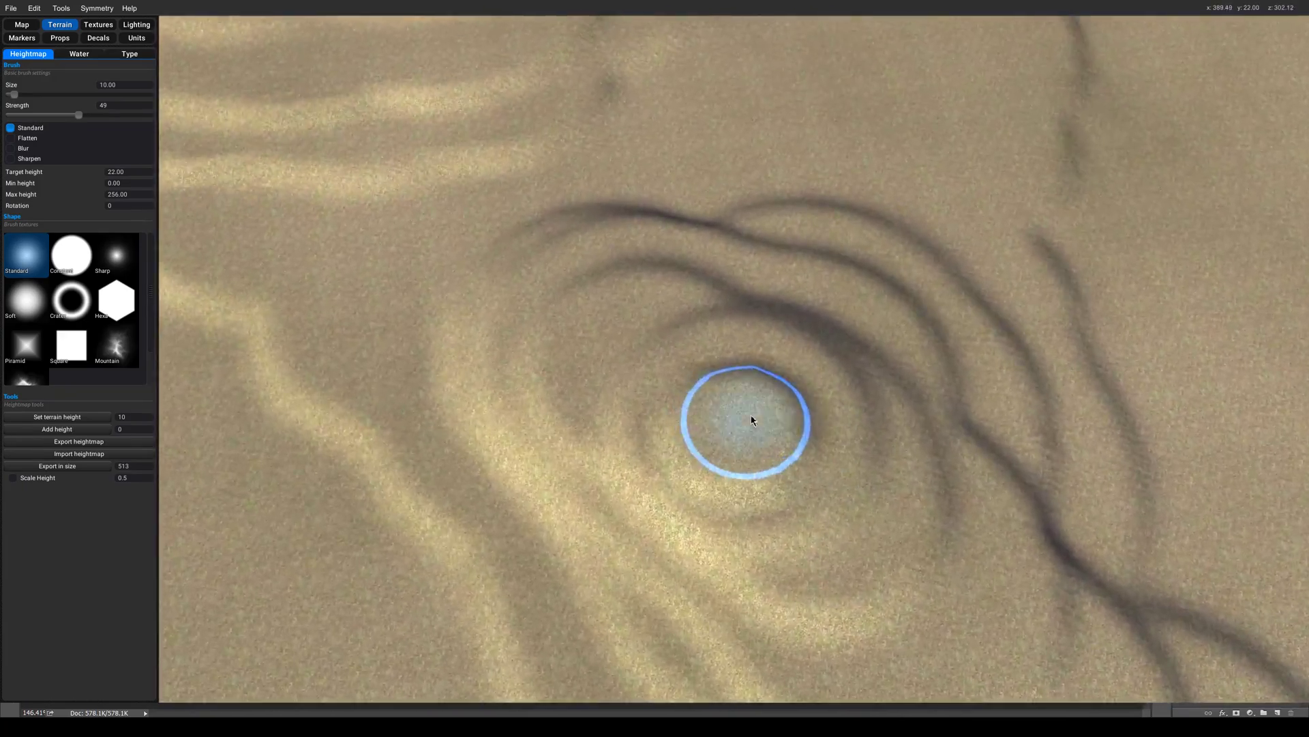
Raise the target height to 23 and paint the peak of the large mound.
scroll(751, 418, "down", 3)
scroll(599, 204, "up", 3)
scroll(932, 443, "down", 3)
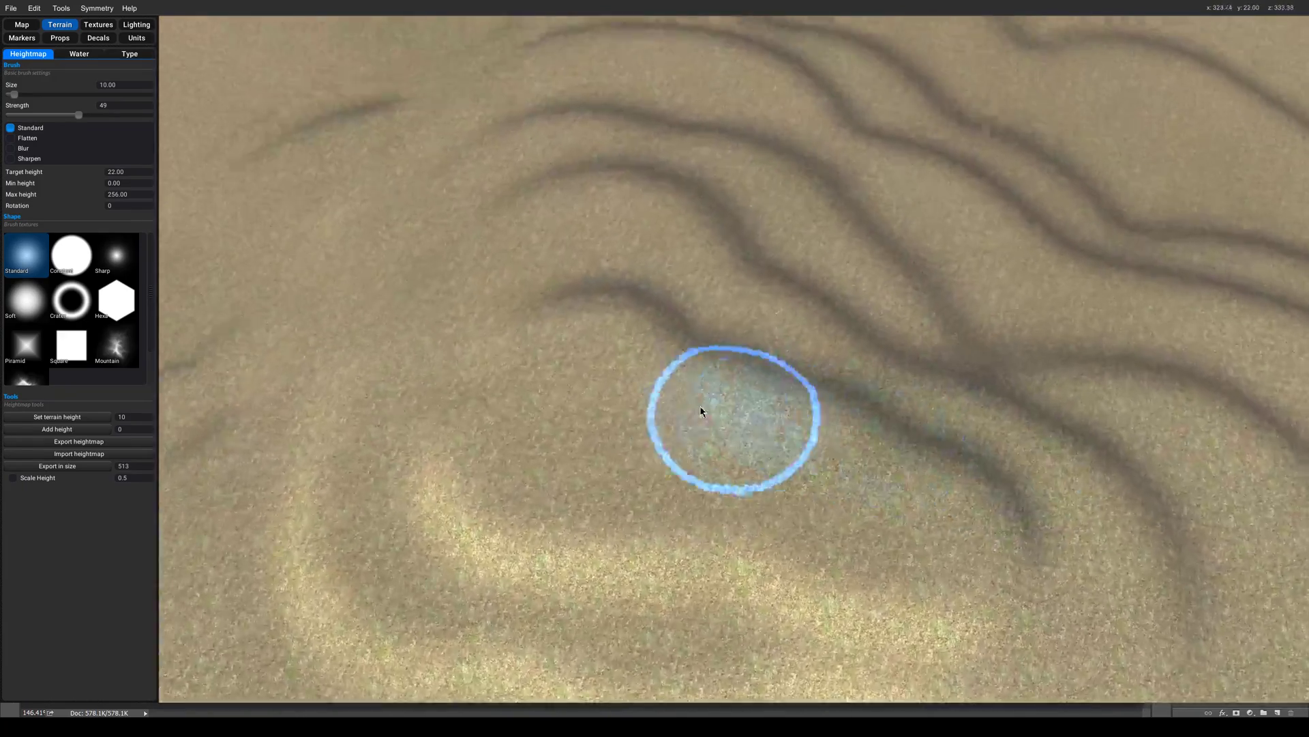
scroll(729, 446, "down", 3)
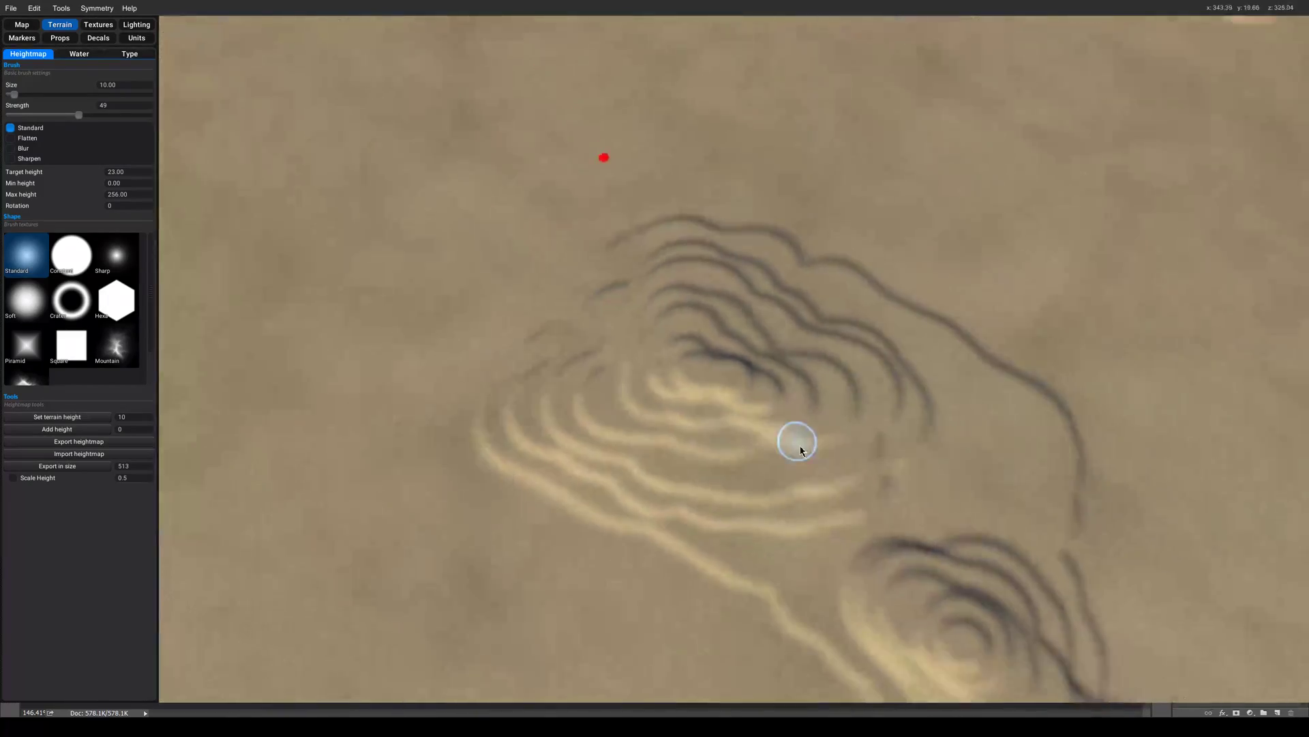
Examine the layered mounds and their mirrored copy across the whole map.
middle_click_drag(976, 672, 571, 330)
scroll(570, 330, "up", 3)
scroll(546, 273, "down", 3)
middle_click_drag(546, 274, 676, 333)
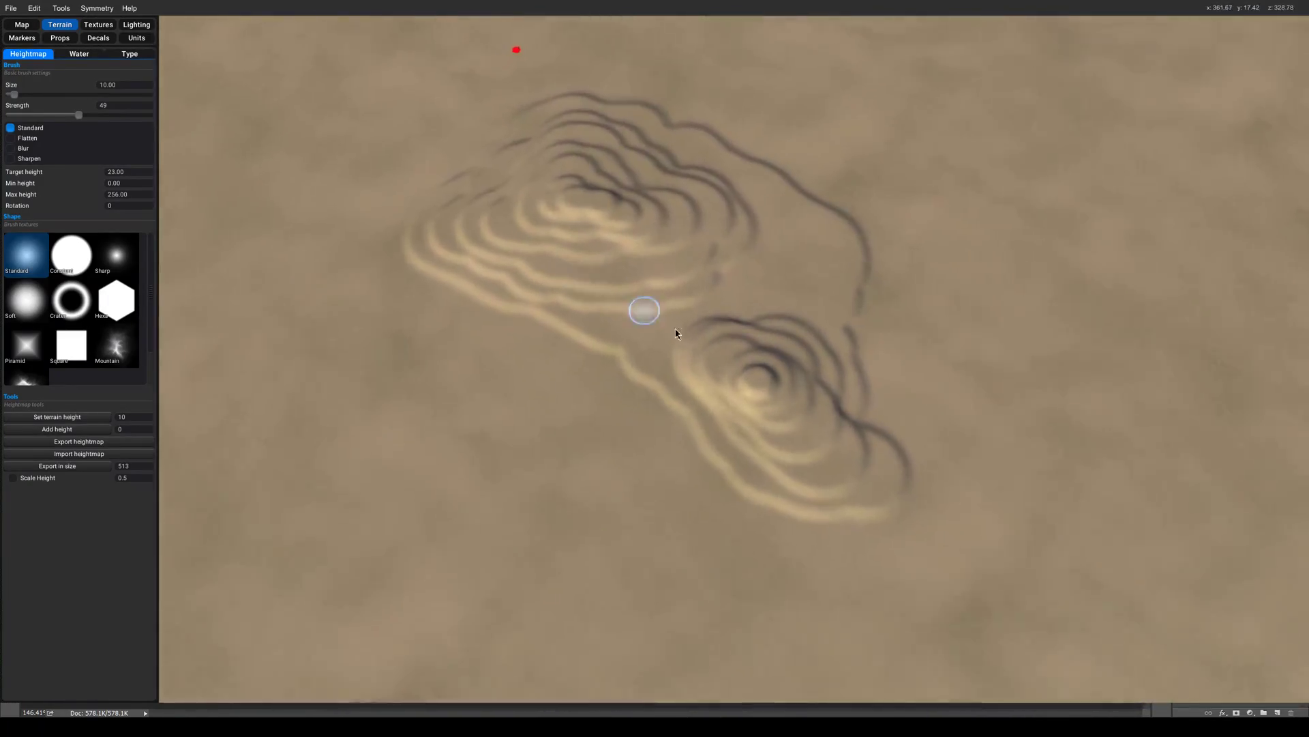
scroll(675, 334, "up", 1)
key("space")
scroll(897, 480, "down", 4)
key("space")
scroll(664, 341, "down", 2)
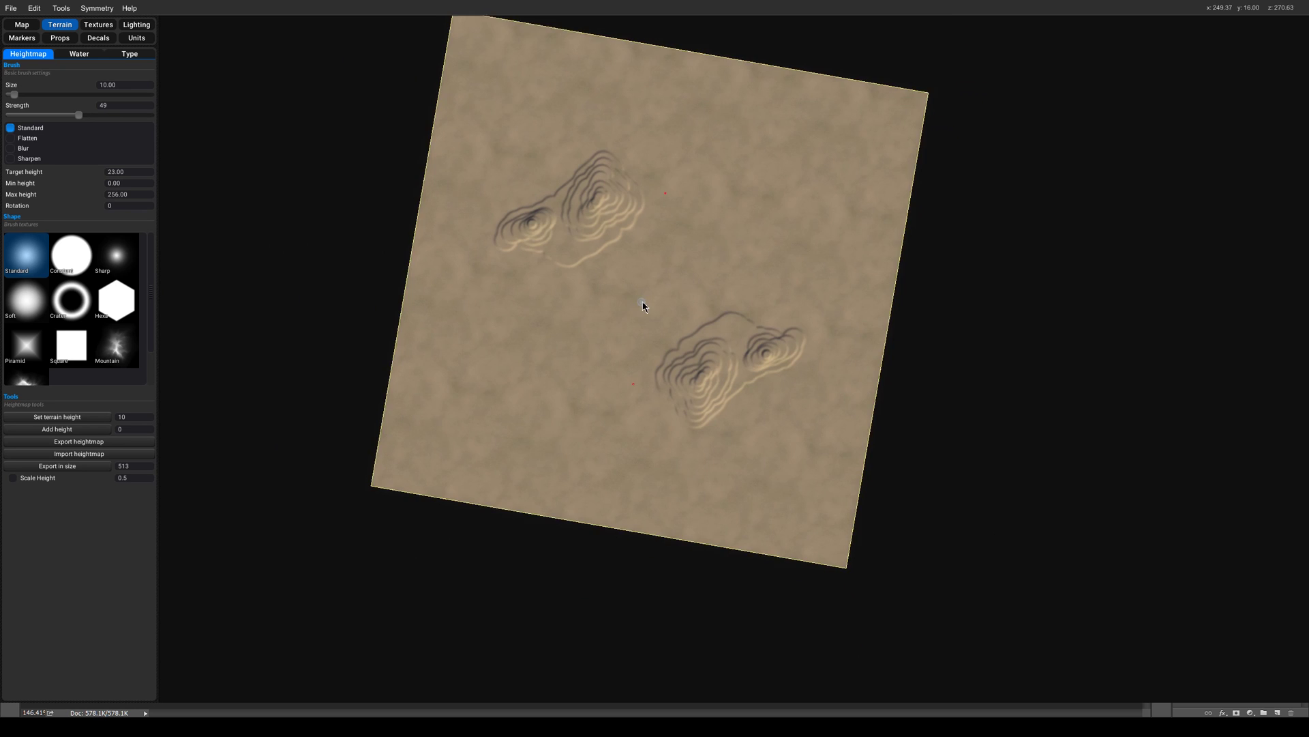
scroll(643, 302, "up", 1)
scroll(744, 376, "down", 1)
scroll(753, 376, "up", 4)
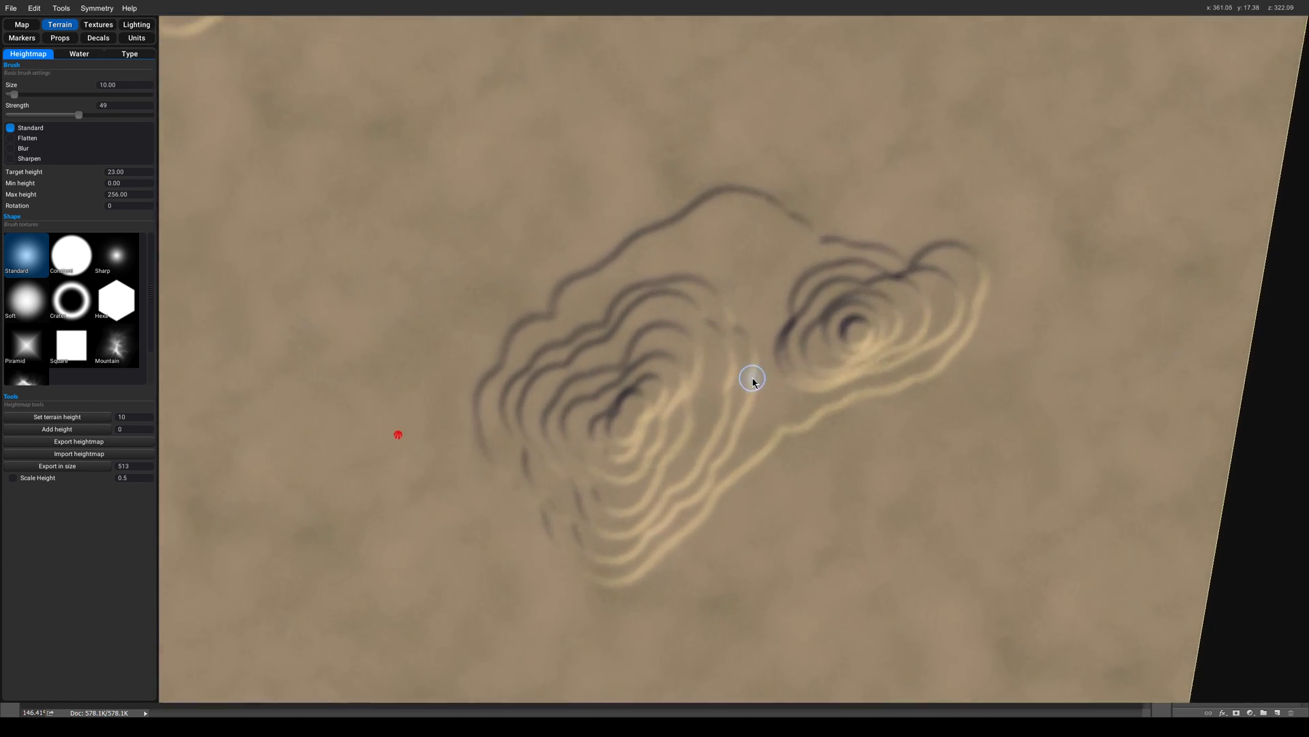
Examine the mirrored large mound's stepped layers up close and from a tilted angle.
scroll(739, 389, "down", 4)
scroll(647, 247, "up", 5)
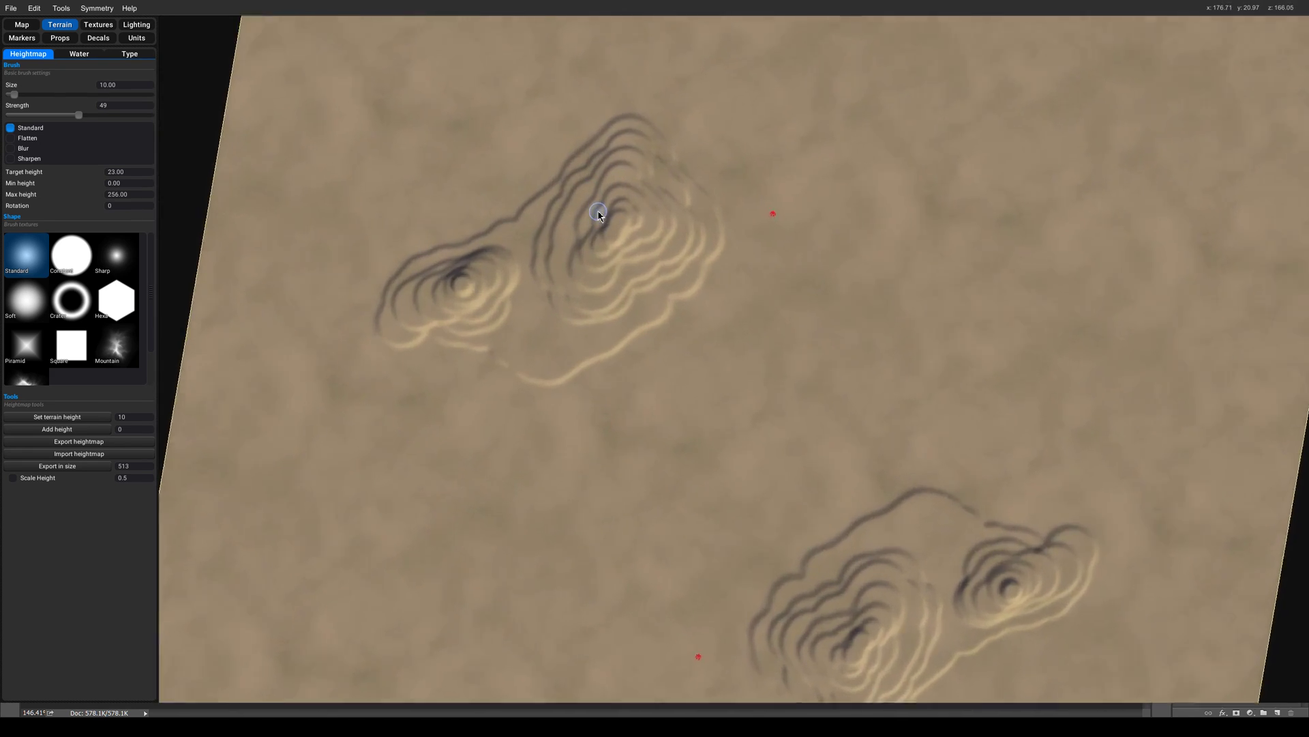
scroll(596, 213, "down", 2)
scroll(734, 355, "up", 6)
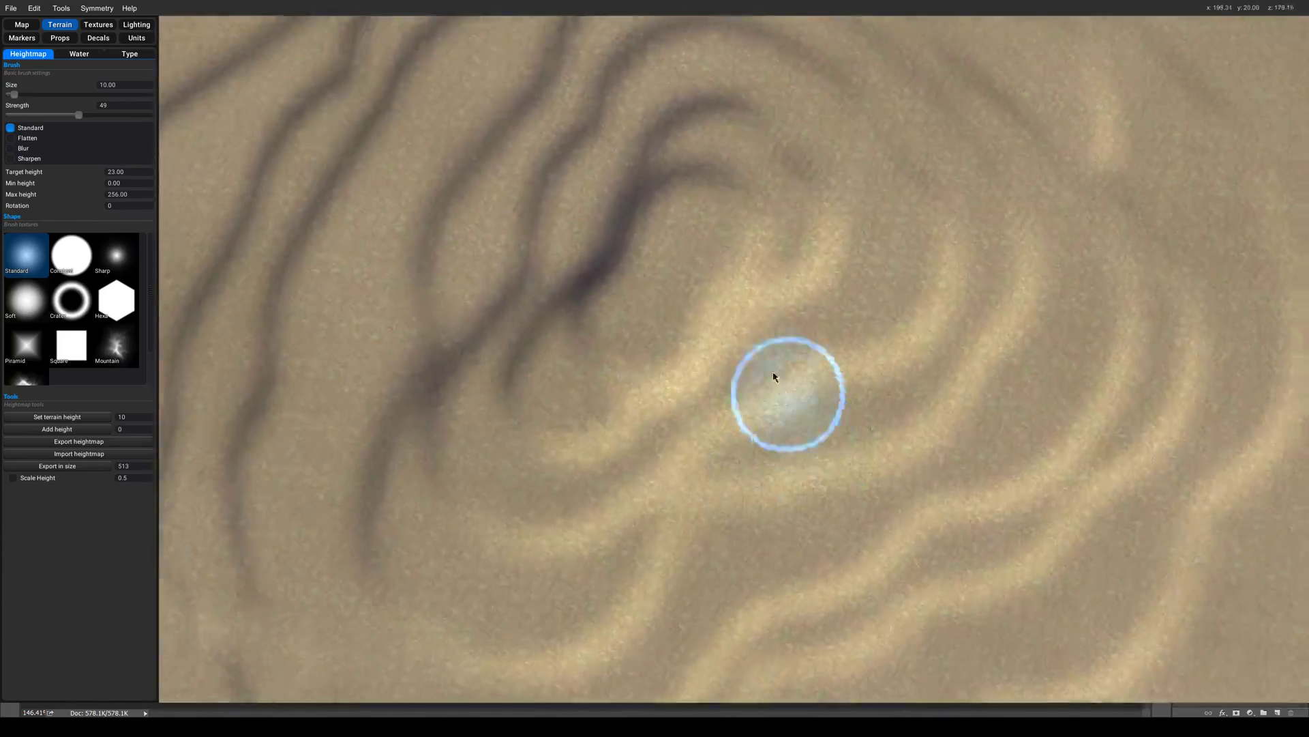
scroll(746, 348, "up", 4)
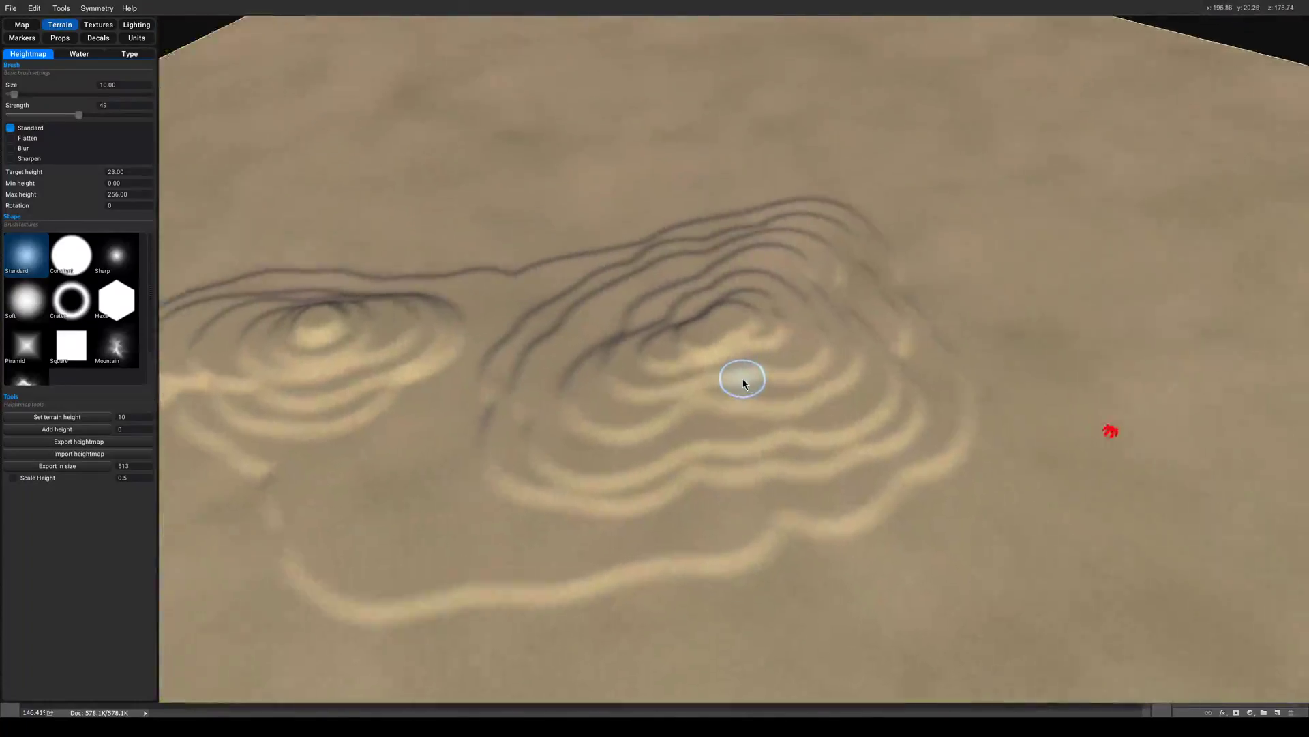
scroll(743, 380, "up", 4)
scroll(745, 385, "down", 4)
scroll(725, 375, "up", 6)
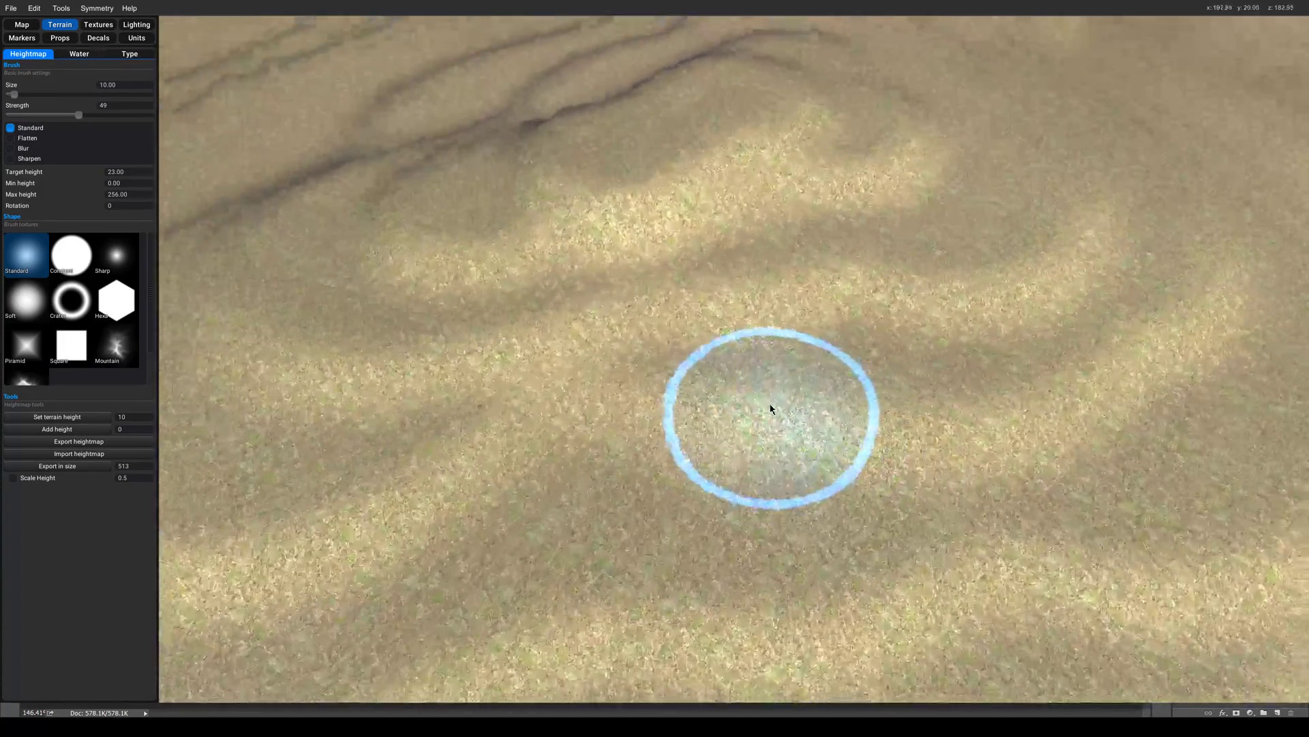
key("space")
scroll(599, 391, "down", 6)
Set the Lower texture layer's albedo to Evergreen2 EvRock006_albedo and its normal map to EvRock007_normal.
left_click(105, 26)
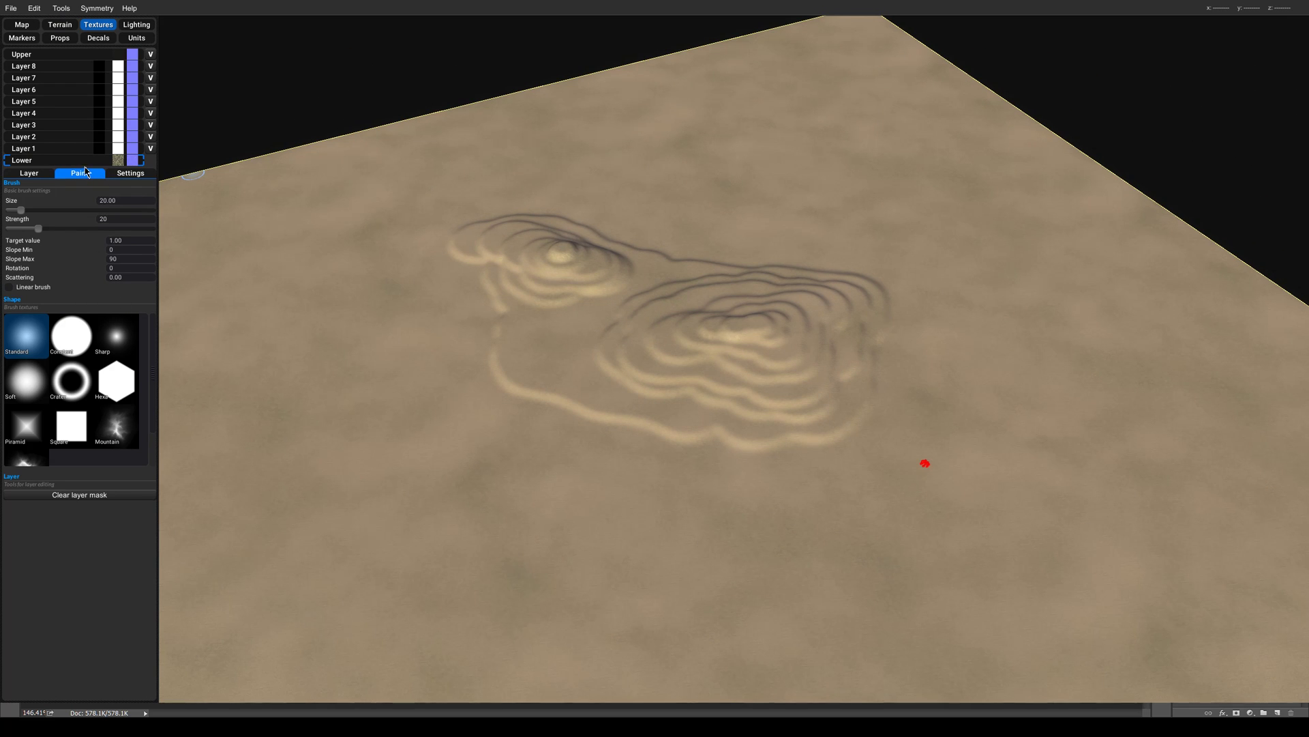
left_click(29, 173)
left_click(57, 242)
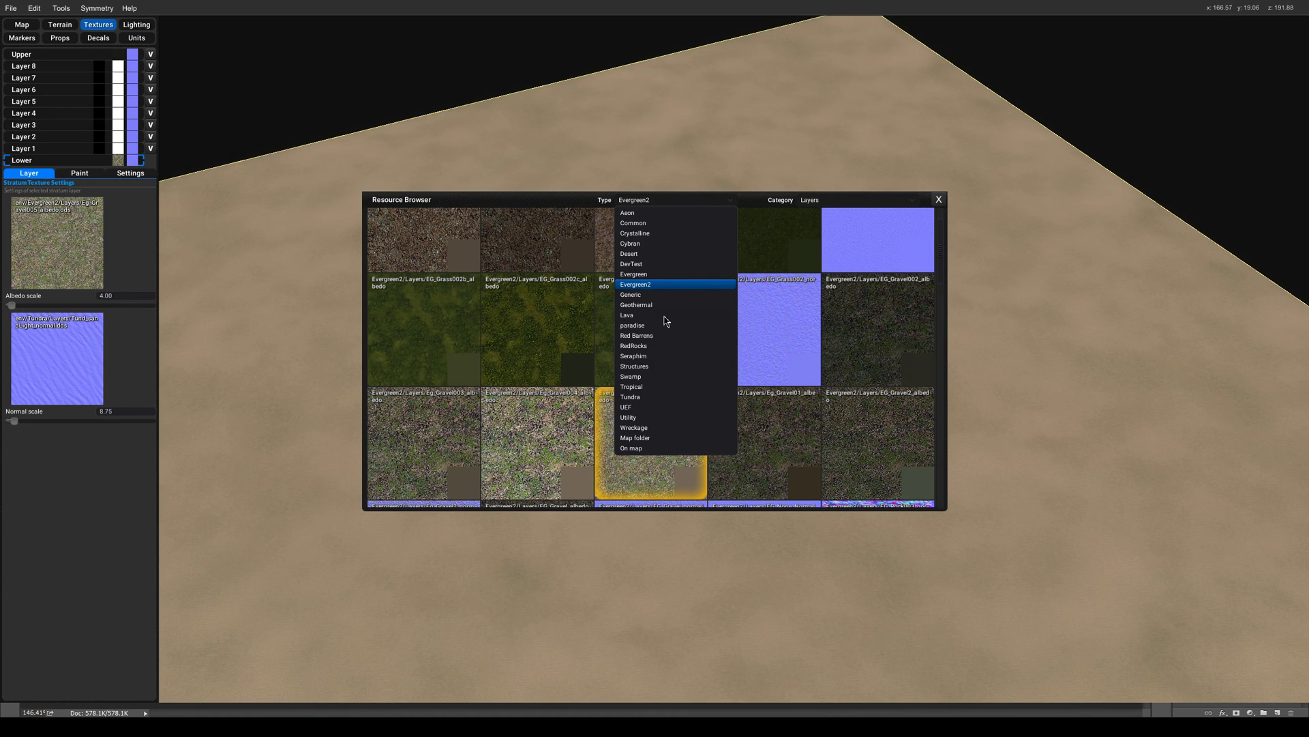
left_click(945, 292)
left_click_drag(941, 277, 937, 461)
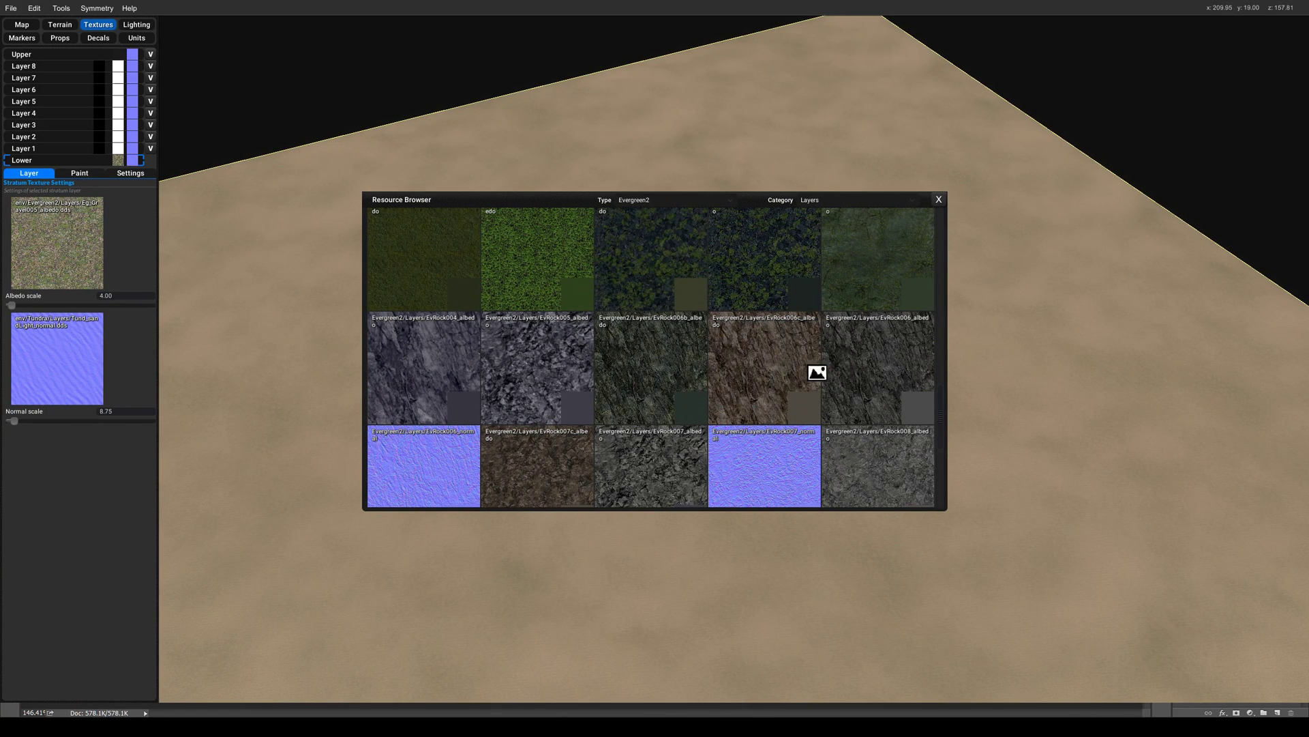
left_click_drag(817, 372, 73, 264)
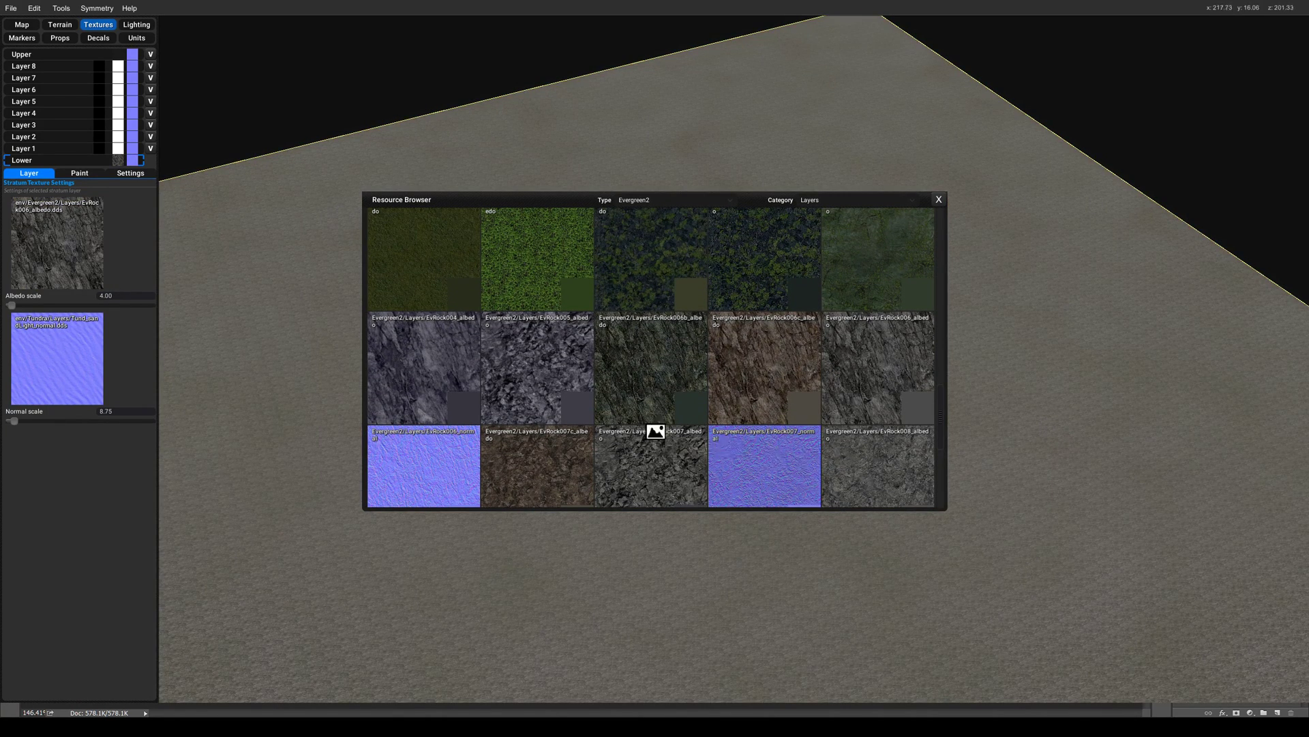
left_click(938, 201)
Examine the rock-textured mountains from above, then return to heightmap editing and view them from ground level.
scroll(856, 431, "up", 10)
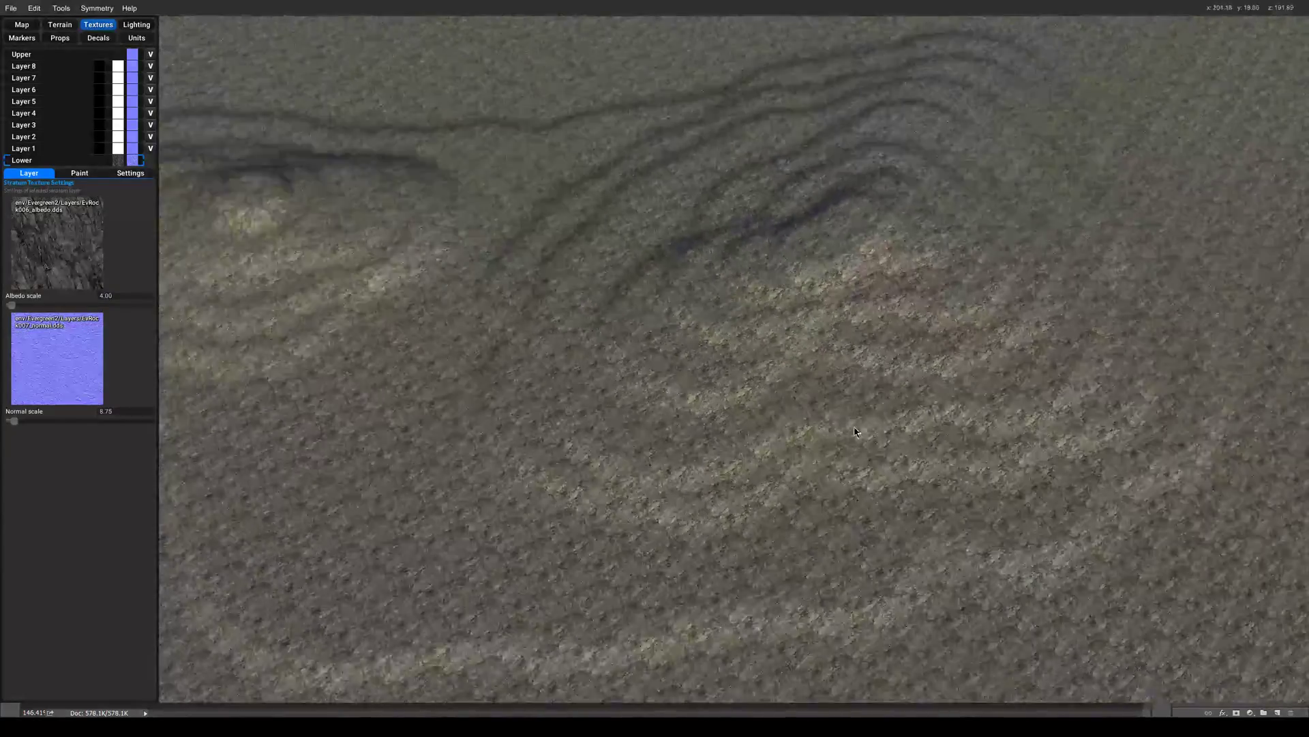
middle_click_drag(856, 431, 719, 327)
scroll(696, 361, "down", 5)
scroll(691, 370, "down", 3)
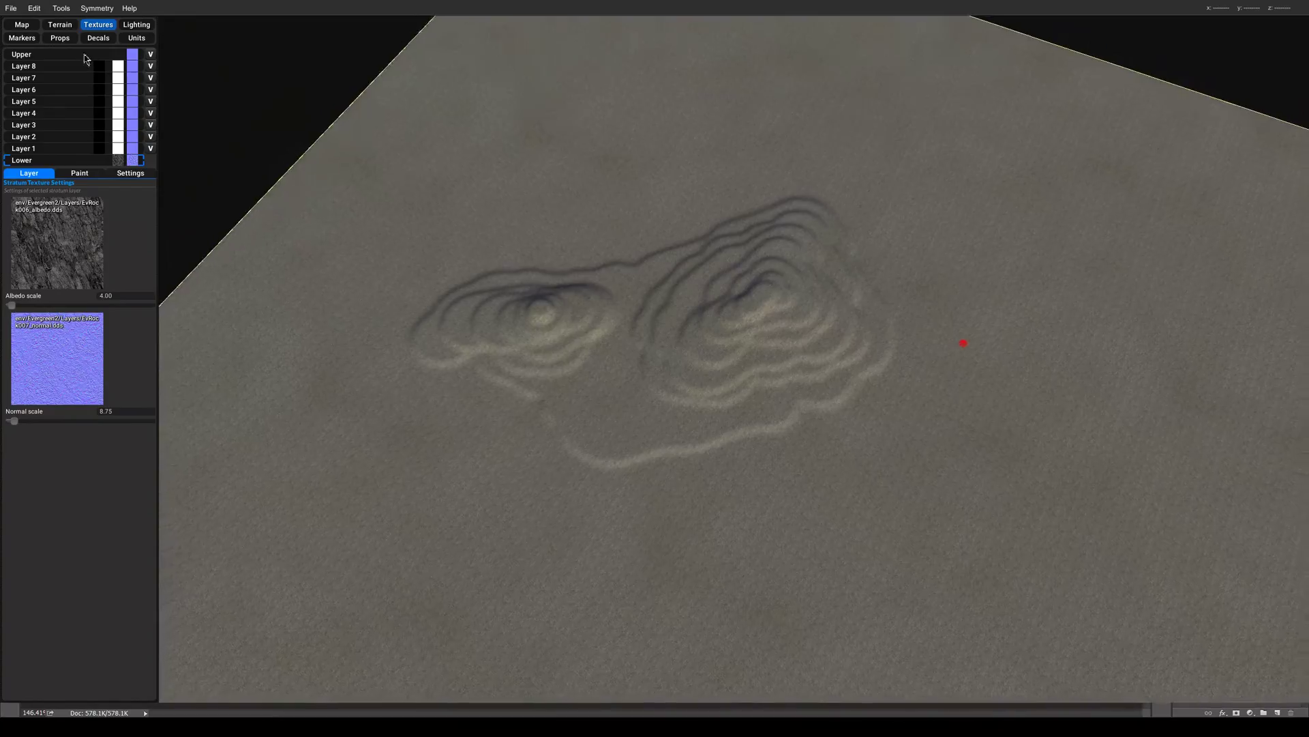
left_click(61, 29)
scroll(575, 351, "up", 6)
mouse_move(575, 337)
middle_mouse_down()
mouse_move(799, 38)
mouse_move(1045, 317)
mouse_move(922, 376)
mouse_move(1022, 344)
mouse_move(827, 327)
mouse_move(898, 412)
mouse_move(822, 323)
mouse_move(869, 462)
middle_mouse_up()
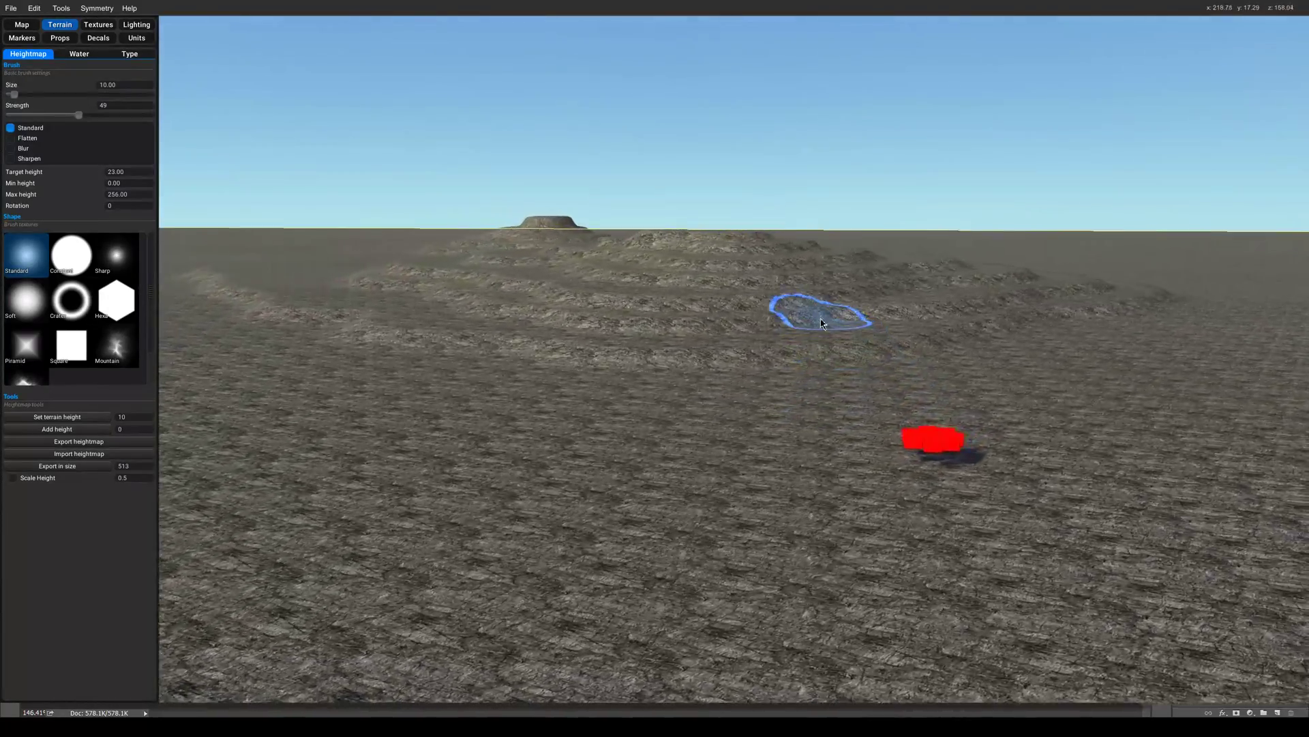
scroll(613, 268, "down", 7)
scroll(566, 283, "up", 3)
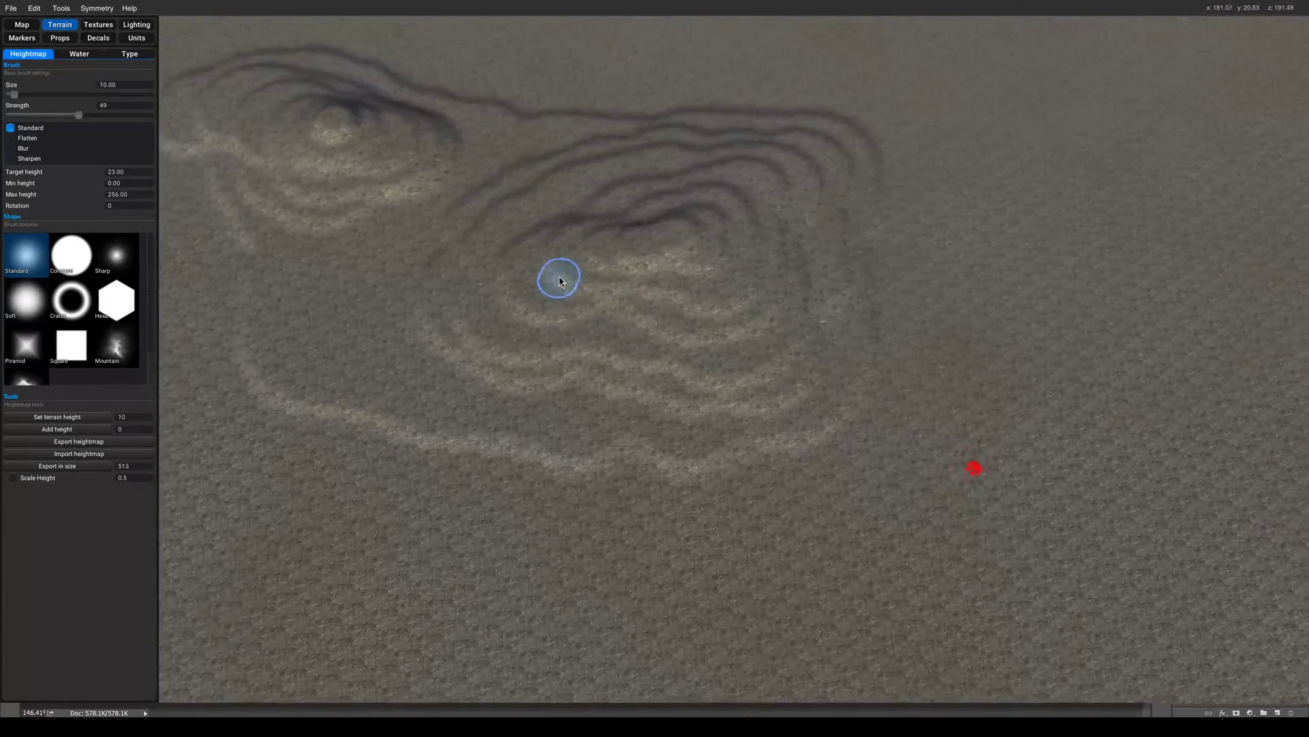
Turn on the slope overlay for the terrain and inspect the contour rings around the large mound's summit.
key("h")
middle_click_drag(588, 269, 777, 326)
scroll(653, 333, "up", 4)
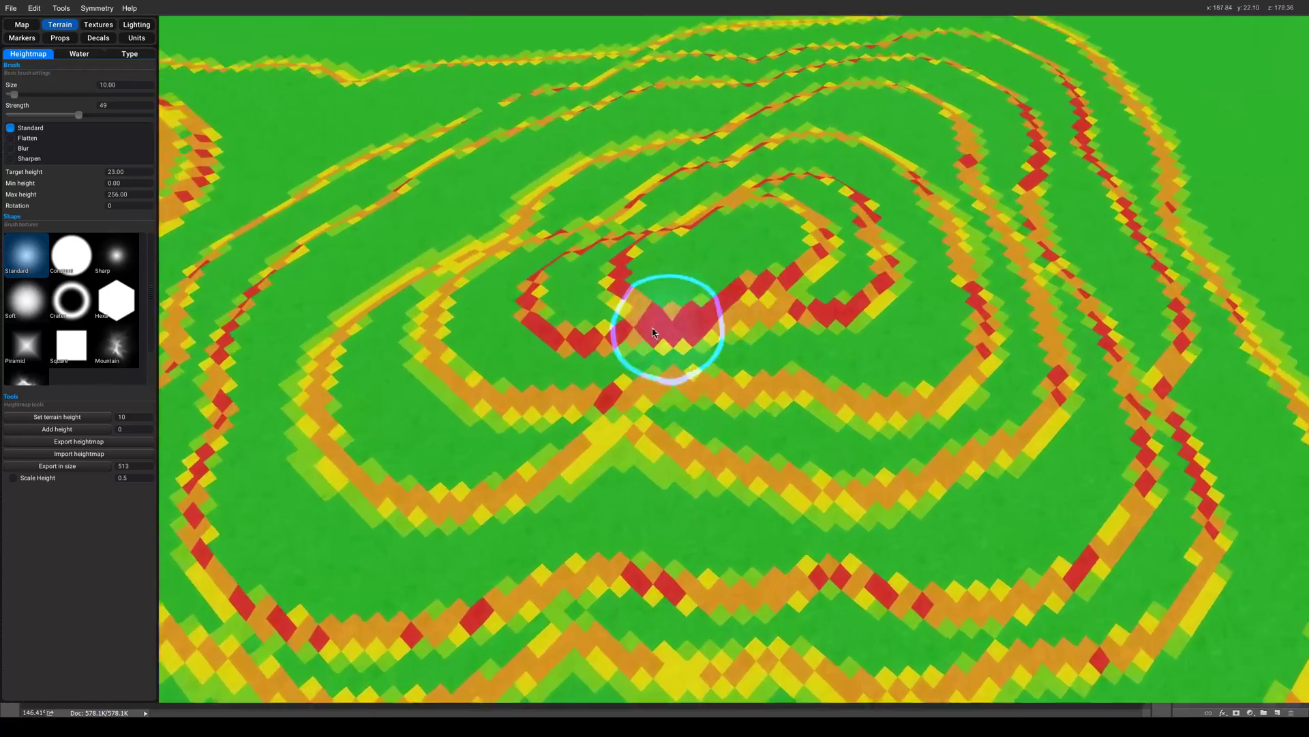
scroll(783, 407, "down", 5)
scroll(728, 435, "up", 5)
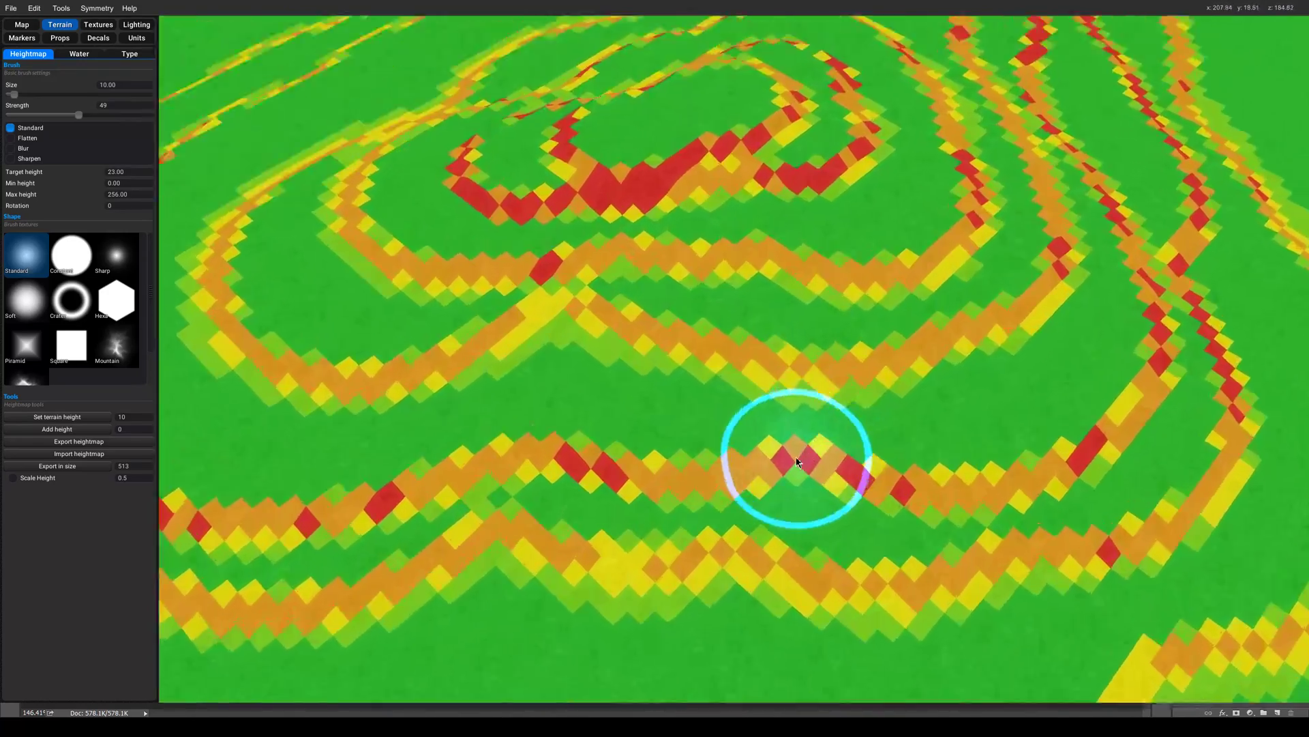
scroll(798, 462, "down", 6)
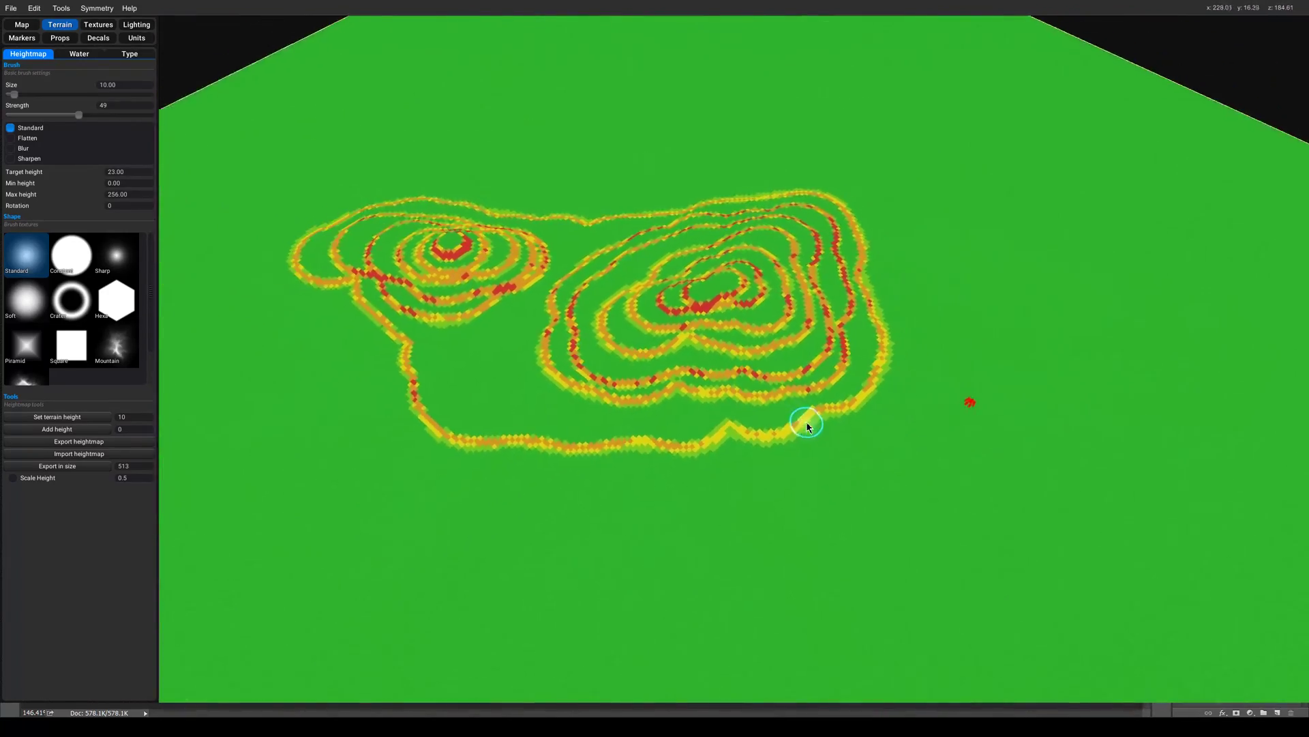
Examine the slope colours along the large mound's lowest edge and the flat ground around it.
scroll(711, 417, "up", 6)
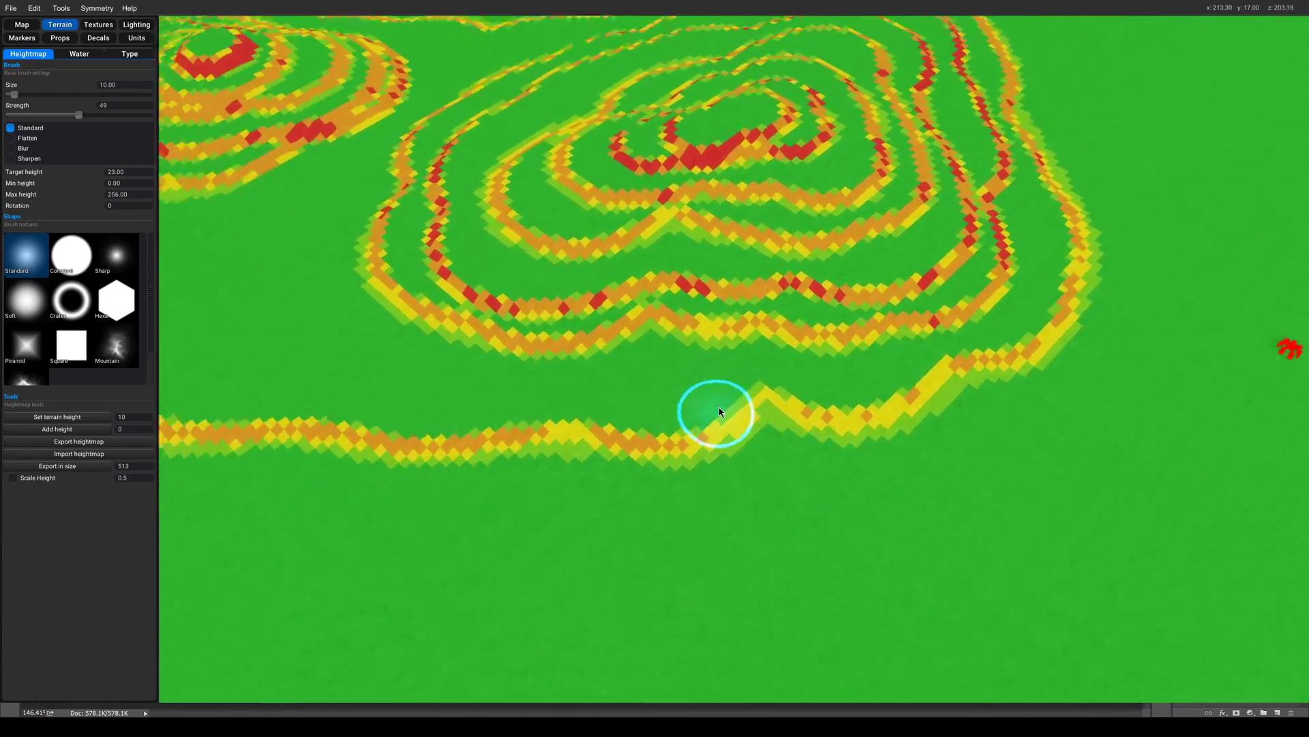
scroll(775, 371, "down", 4)
scroll(787, 374, "up", 5)
scroll(784, 371, "down", 2)
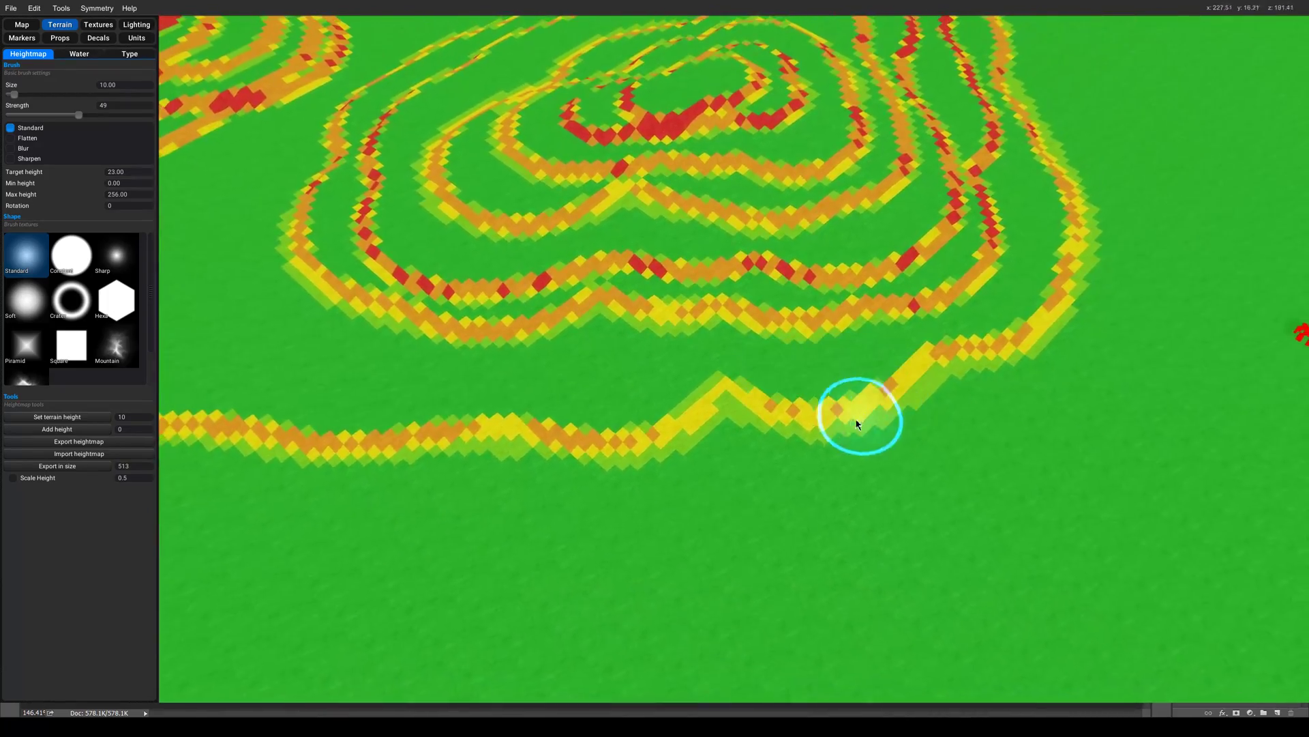
scroll(857, 425, "down", 5)
scroll(862, 476, "up", 5)
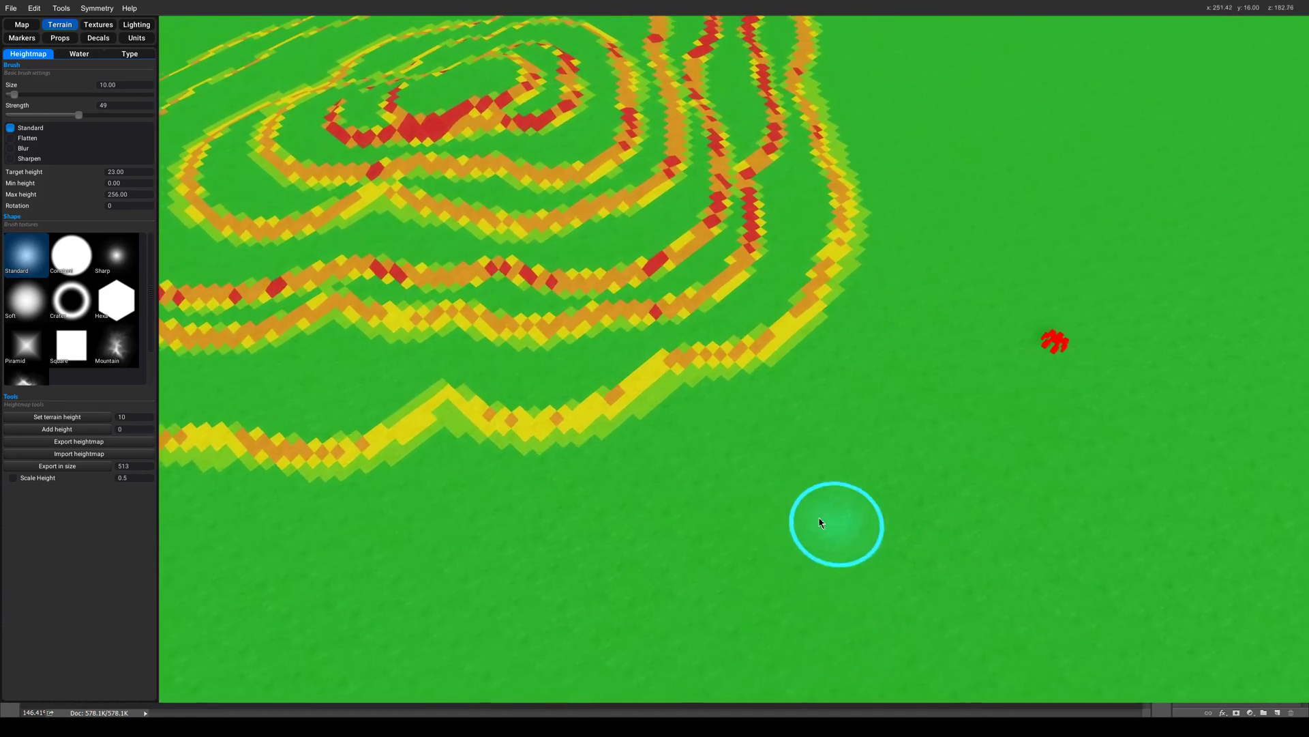
scroll(893, 420, "down", 2)
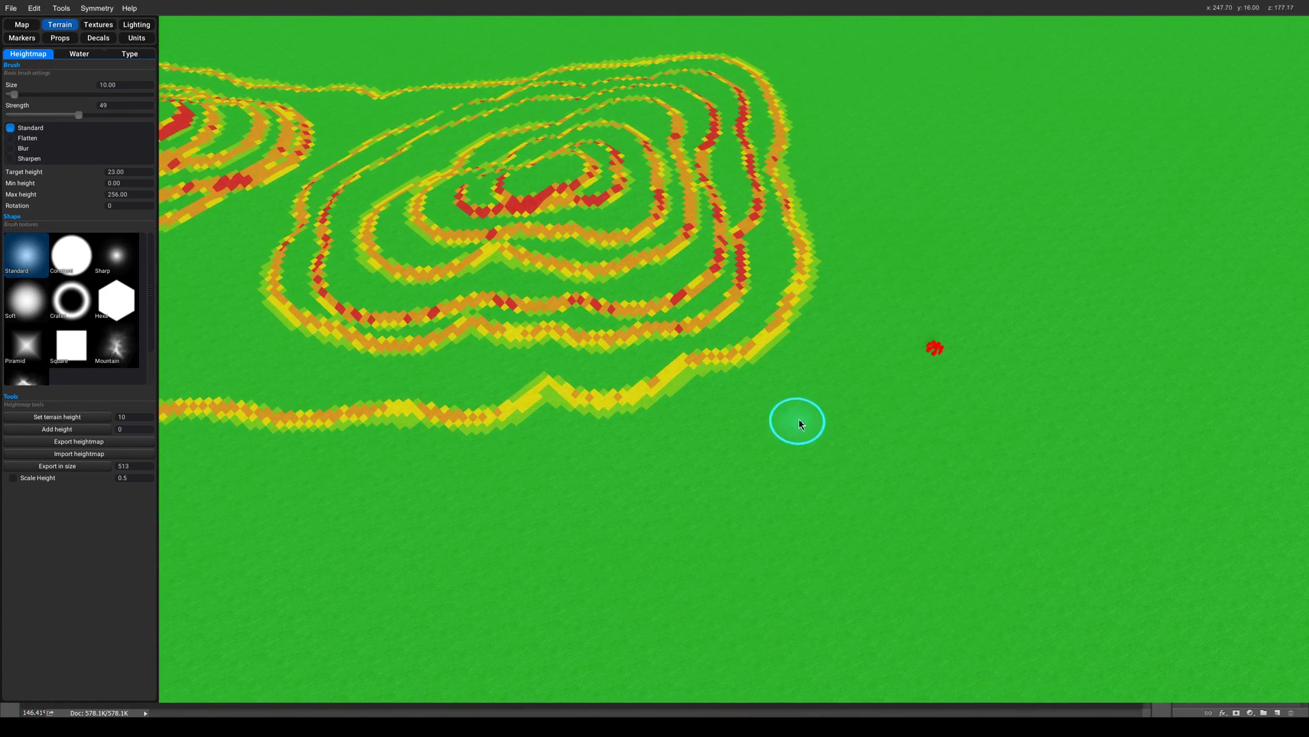
scroll(799, 423, "down", 5)
scroll(853, 407, "up", 5)
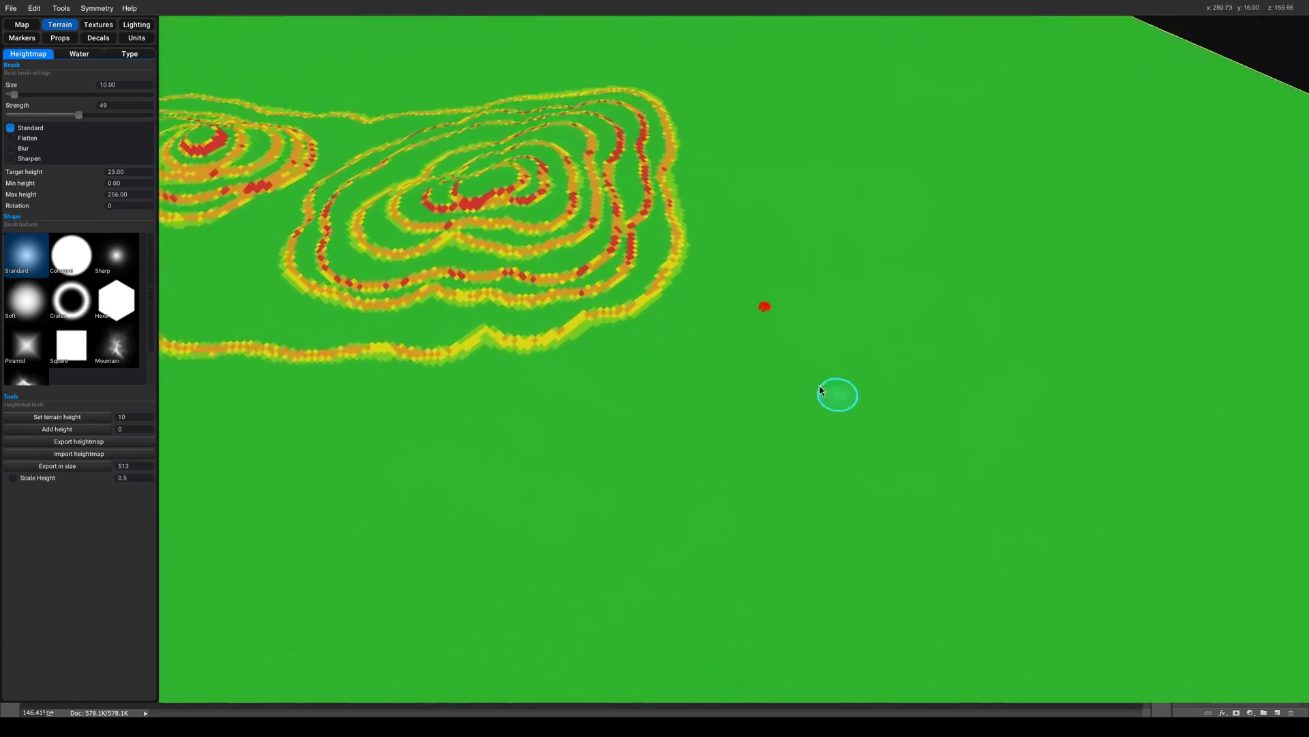
scroll(703, 321, "up", 3)
scroll(702, 318, "down", 5)
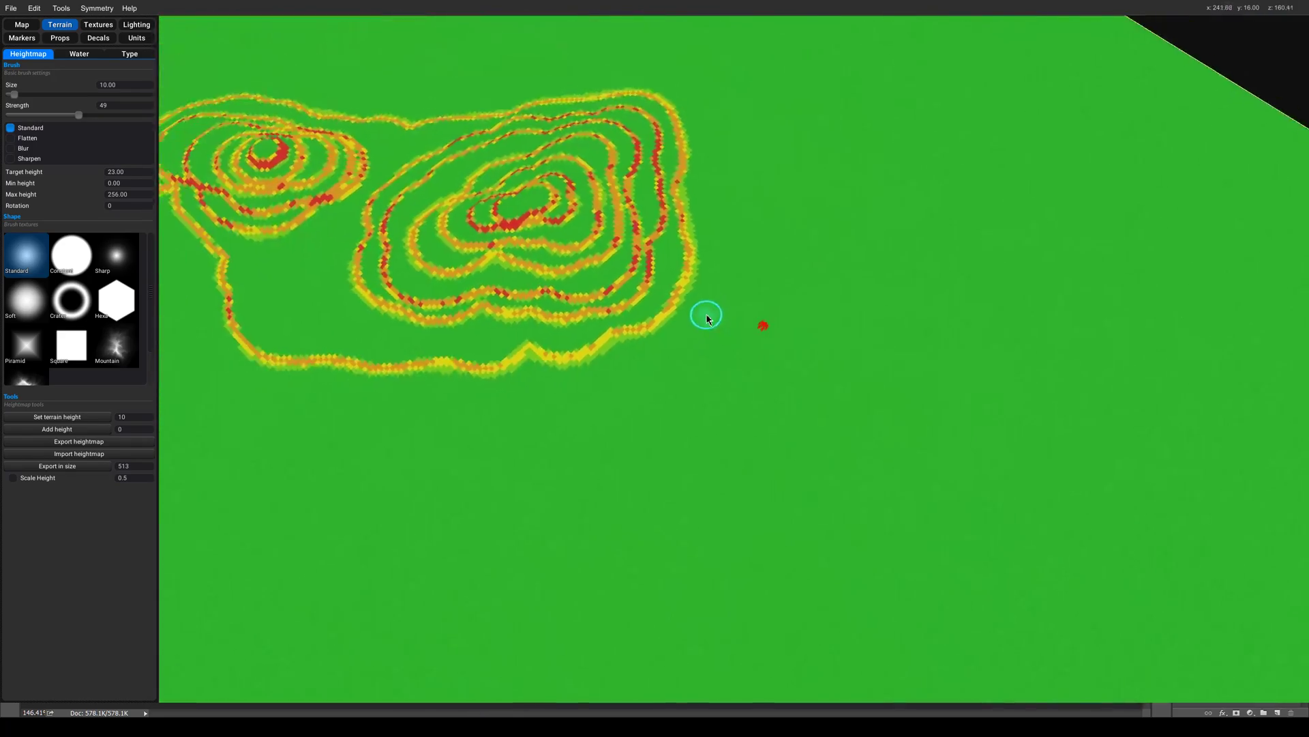
scroll(616, 317, "up", 4)
scroll(631, 325, "down", 1)
scroll(632, 325, "down", 2)
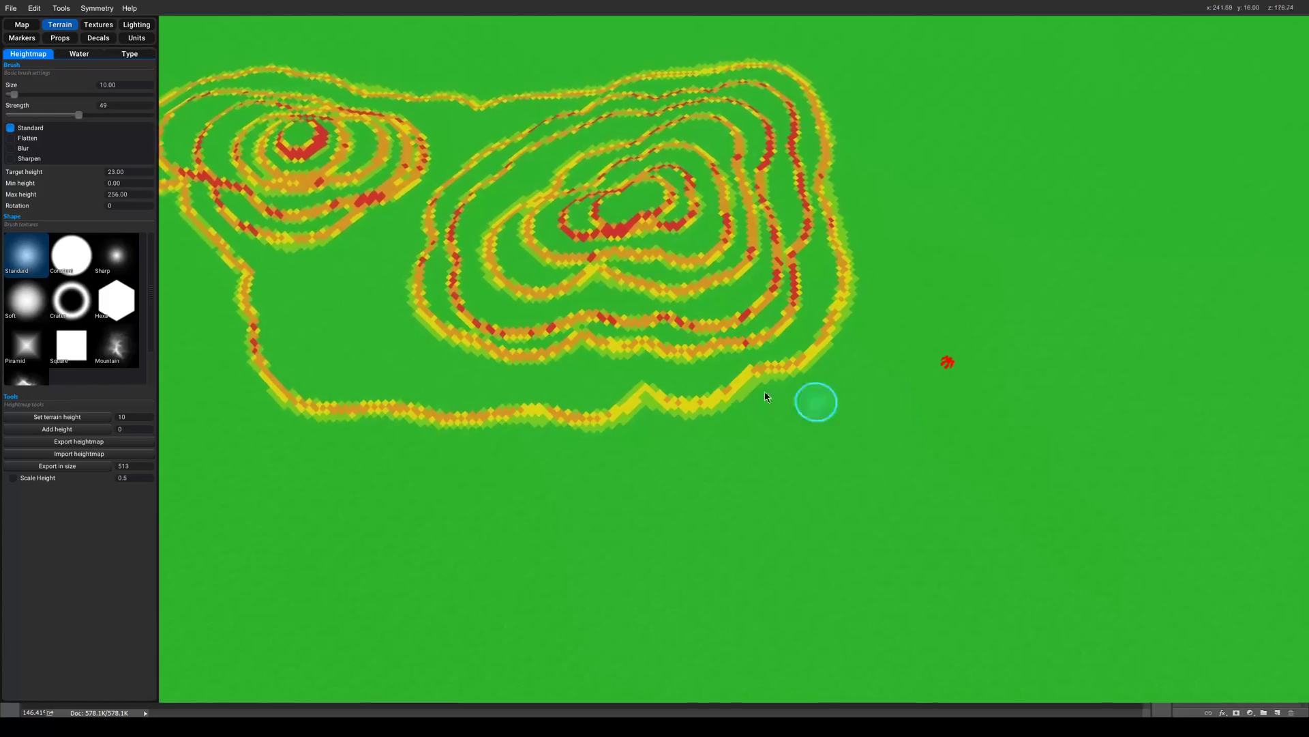
Inspect the individual slope cells at the bend in the large mound's lowest contour at close range.
scroll(727, 378, "up", 6)
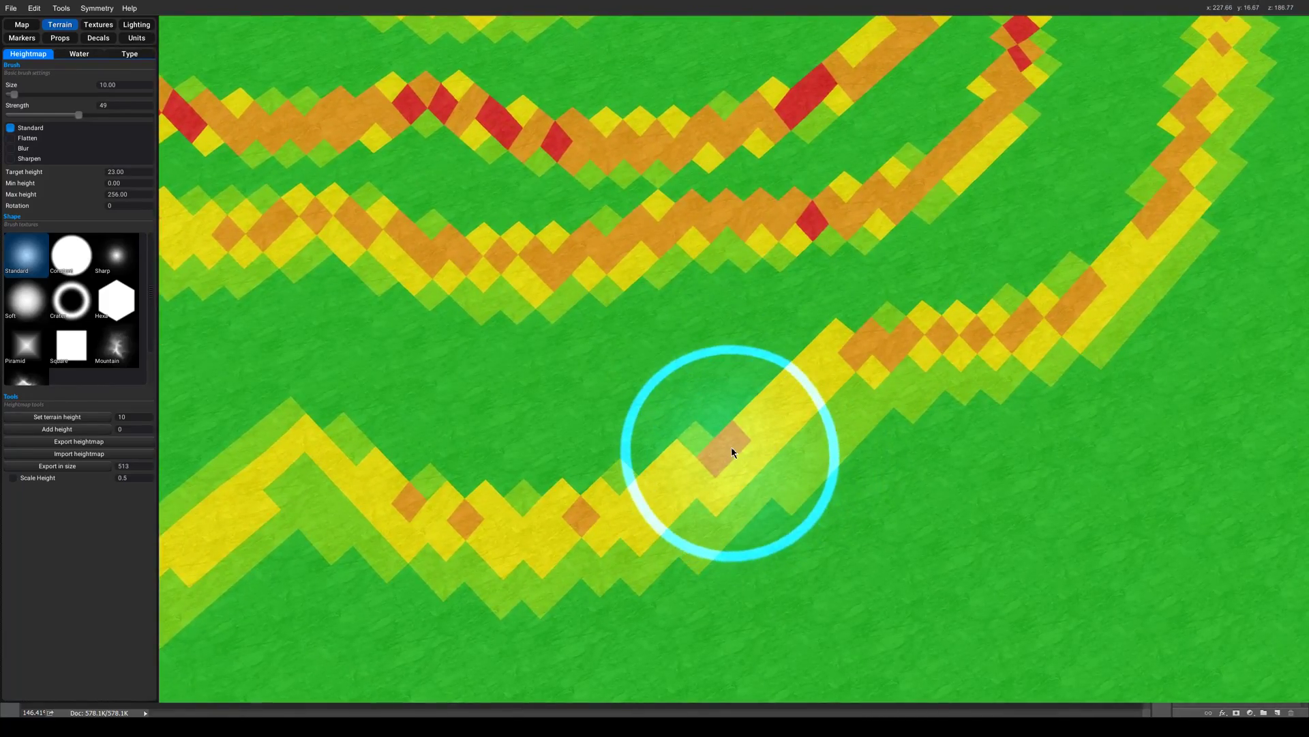
scroll(736, 439, "down", 2)
scroll(757, 396, "up", 4)
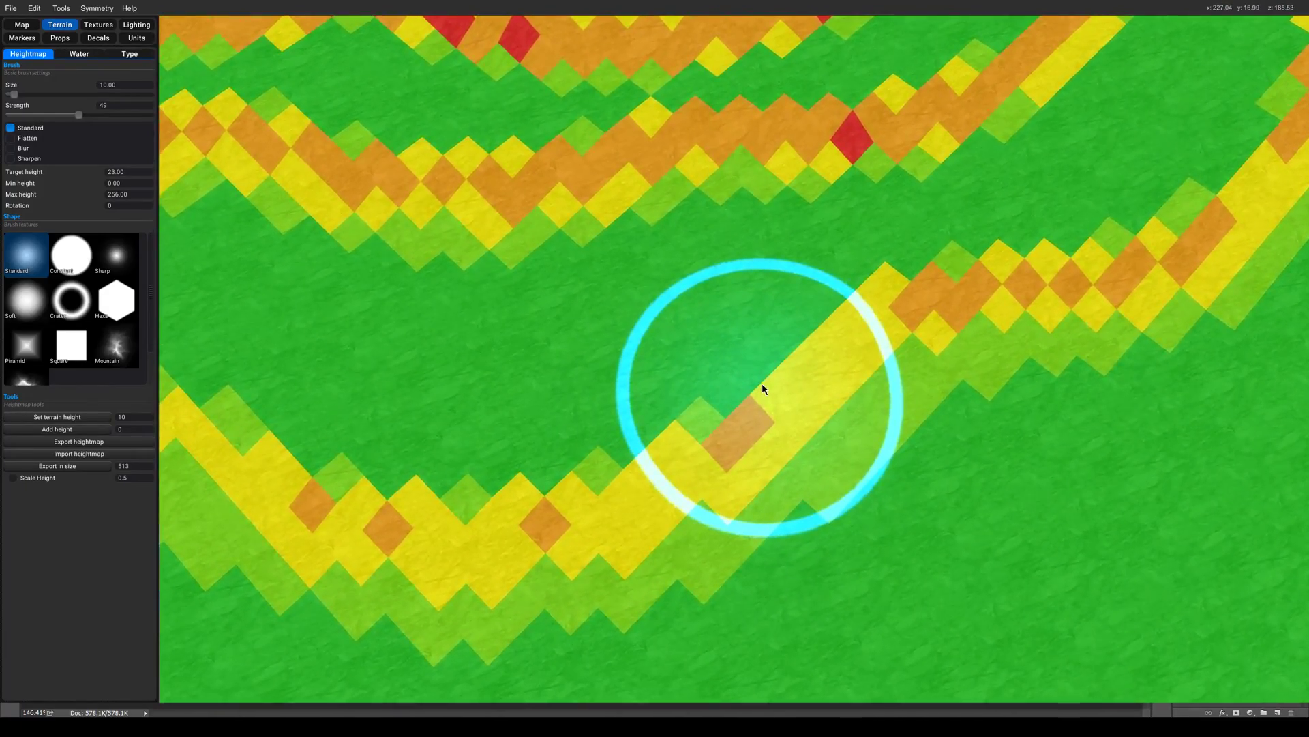
scroll(762, 388, "down", 3)
scroll(738, 335, "down", 2)
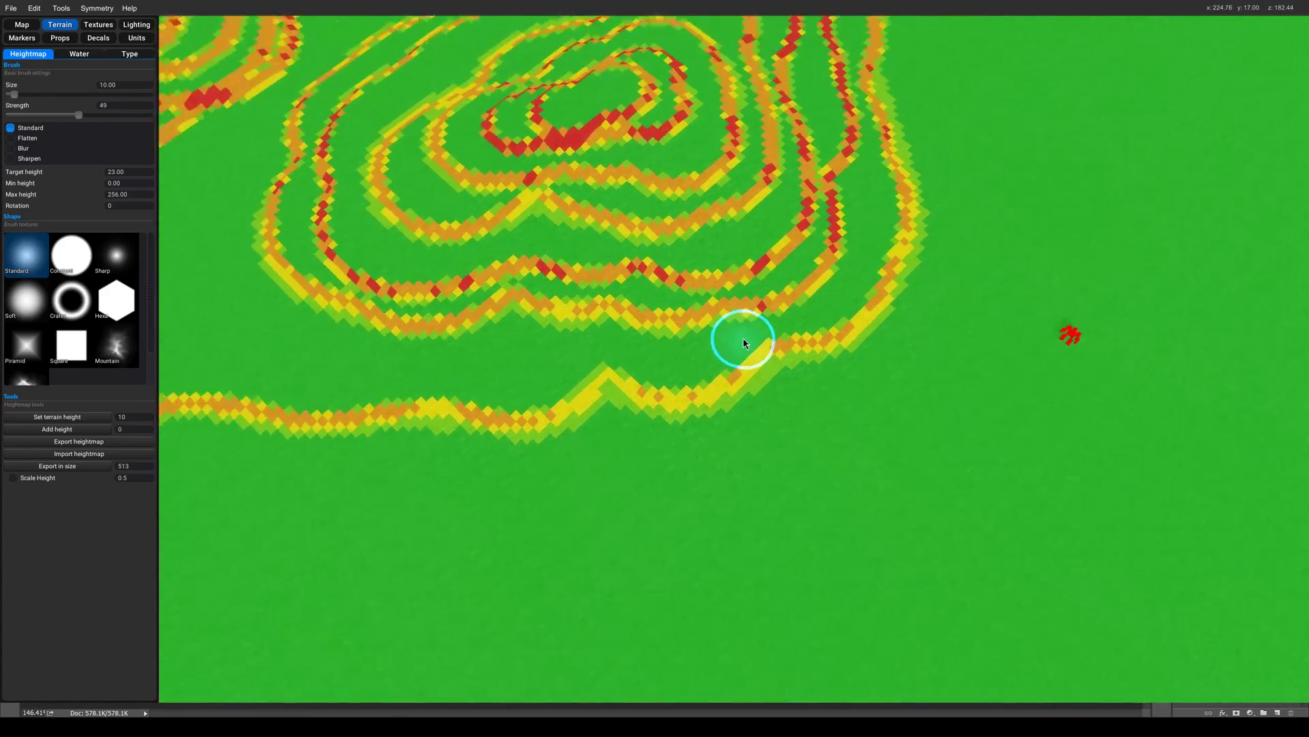
scroll(745, 339, "up", 3)
key("space")
scroll(734, 301, "down", 3)
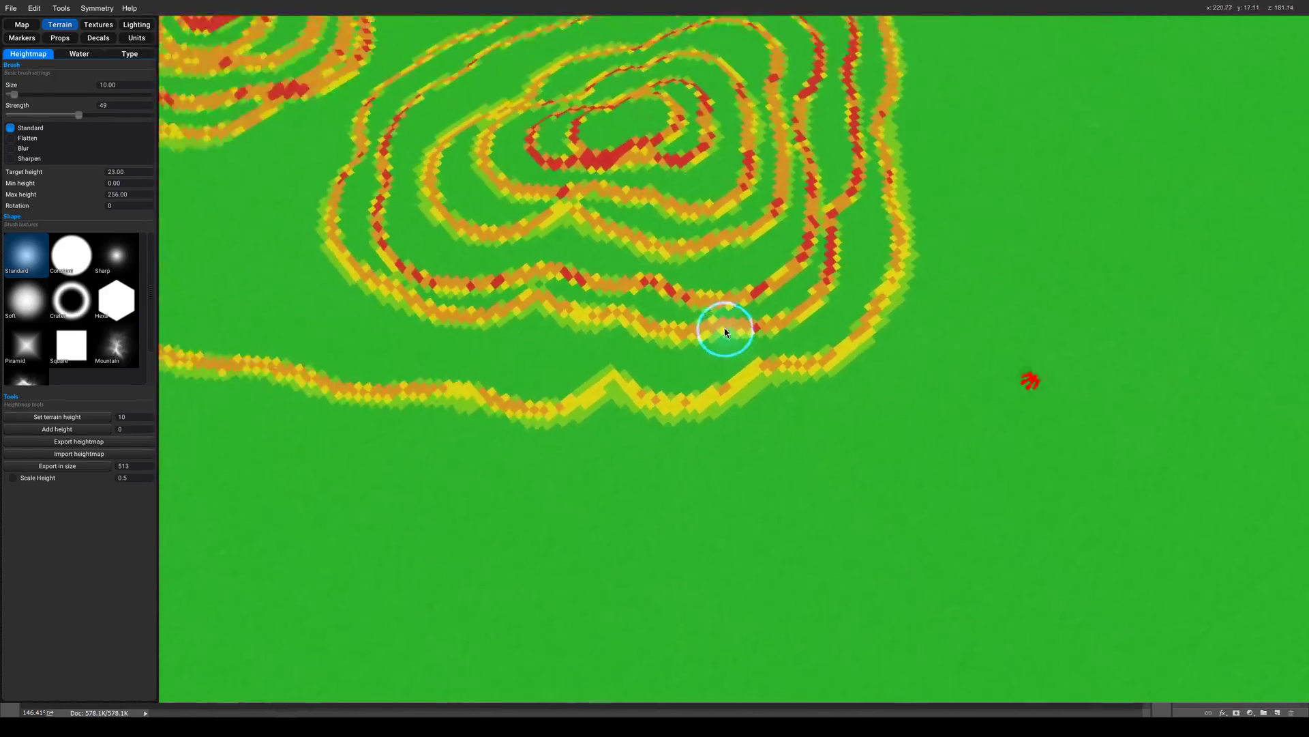
Compare the slope colours of the large mound's summit and middle layers with its lower contours.
scroll(723, 328, "up", 3)
scroll(661, 301, "down", 2)
scroll(657, 298, "down", 1)
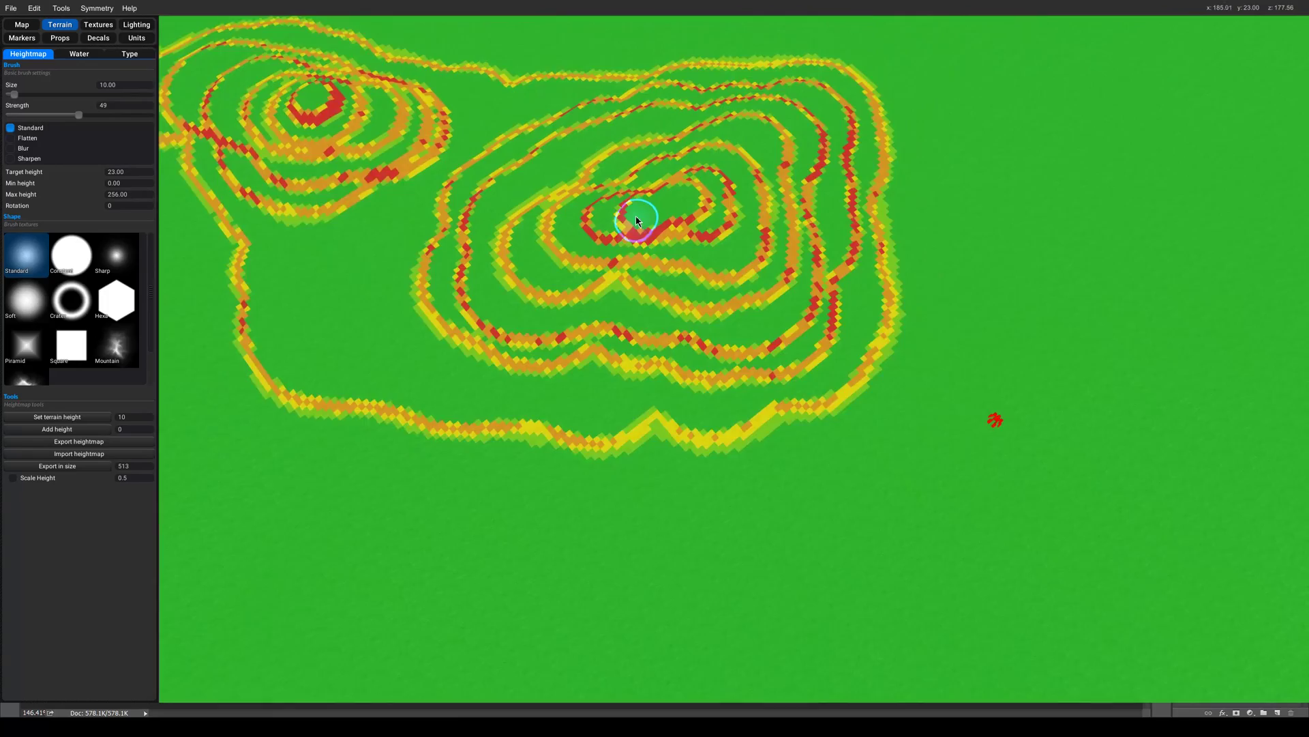
scroll(637, 216, "up", 5)
scroll(674, 335, "down", 5)
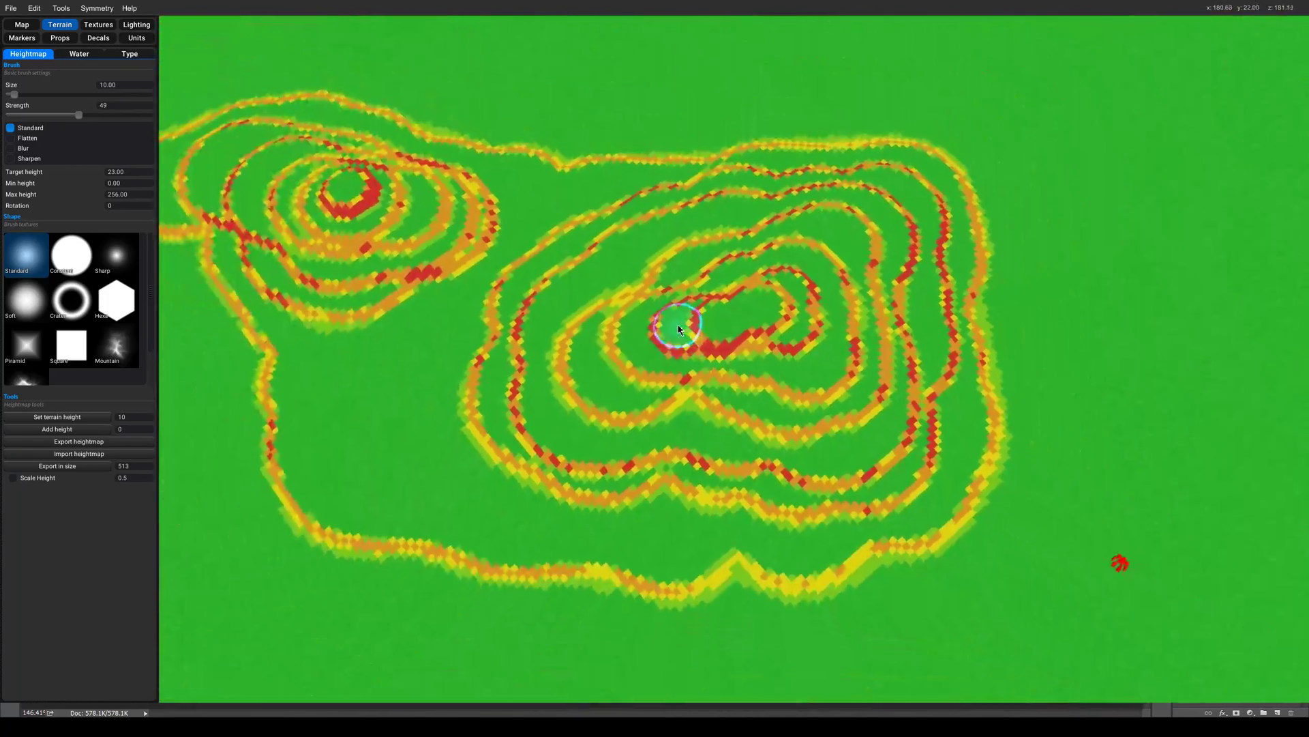
scroll(733, 380, "up", 3)
scroll(733, 380, "up", 3)
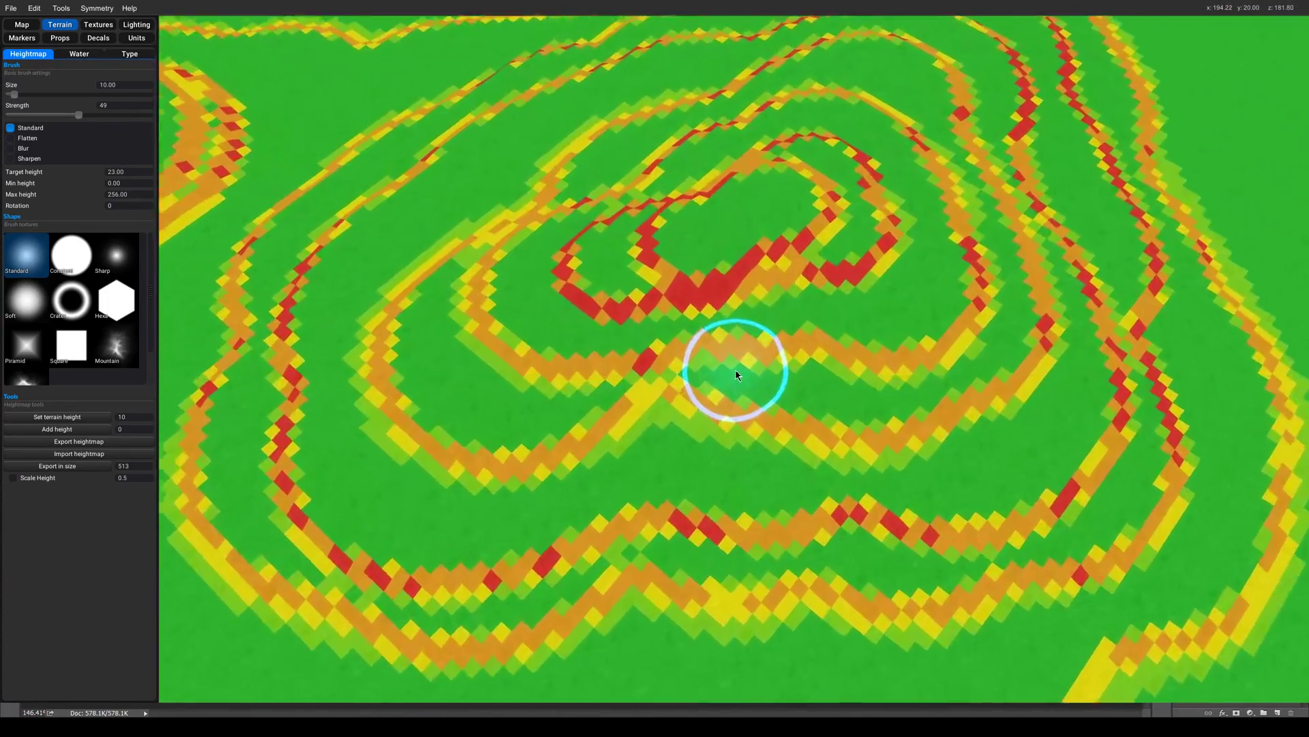
scroll(684, 243, "down", 4)
scroll(707, 361, "up", 4)
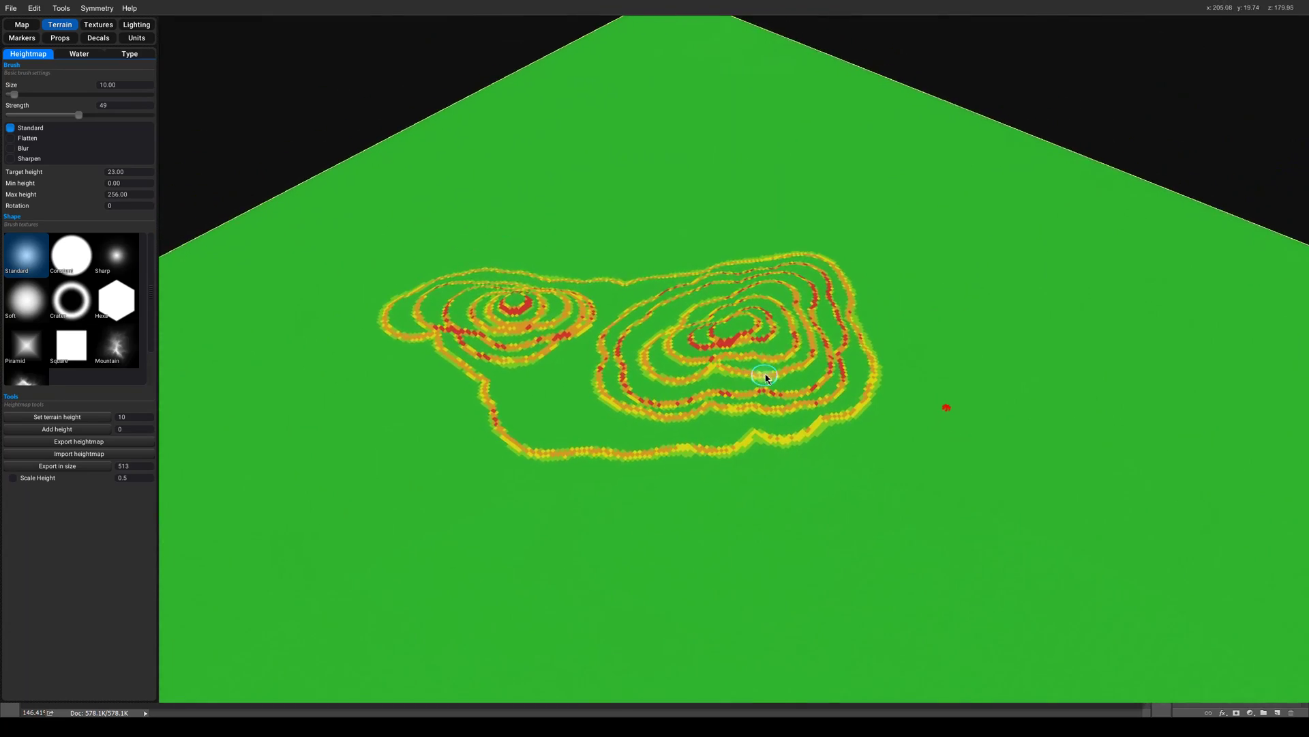
Compare the slope colours of the large and small mounds from several angles and distances.
scroll(689, 346, "down", 3)
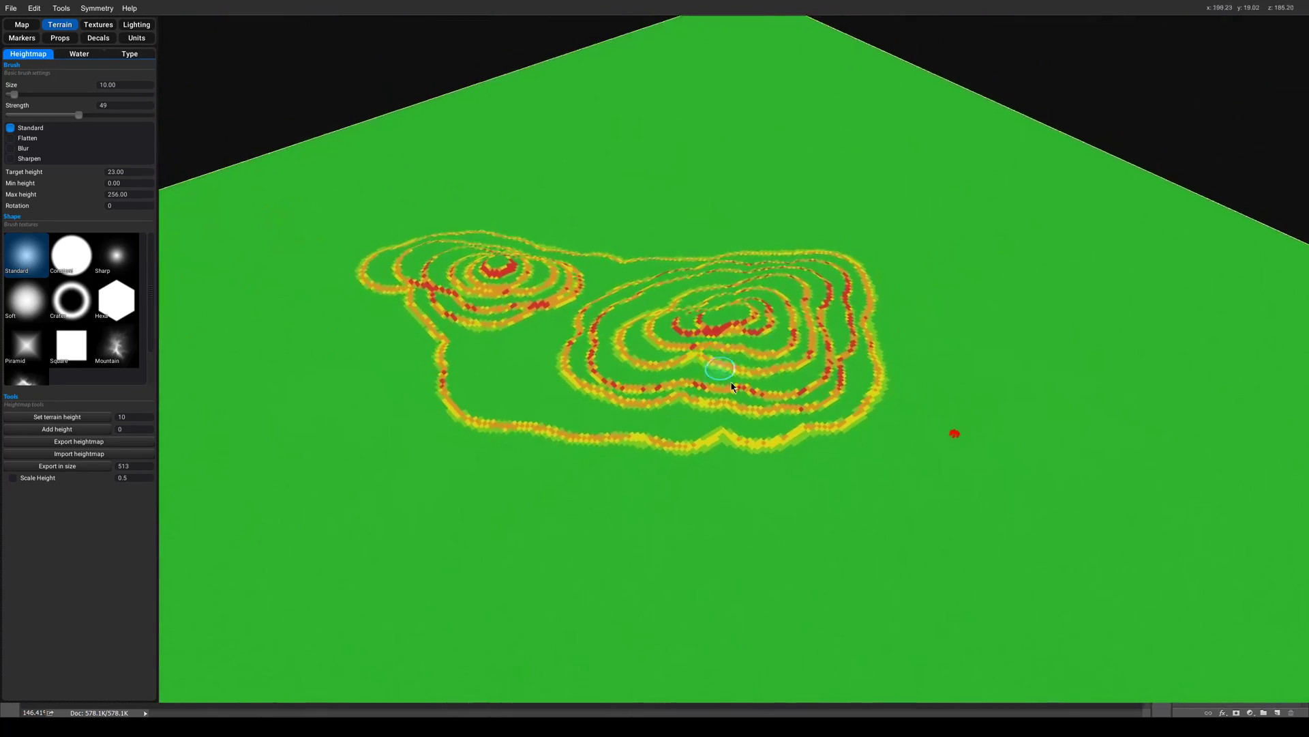
scroll(795, 452, "down", 4)
scroll(800, 522, "up", 3)
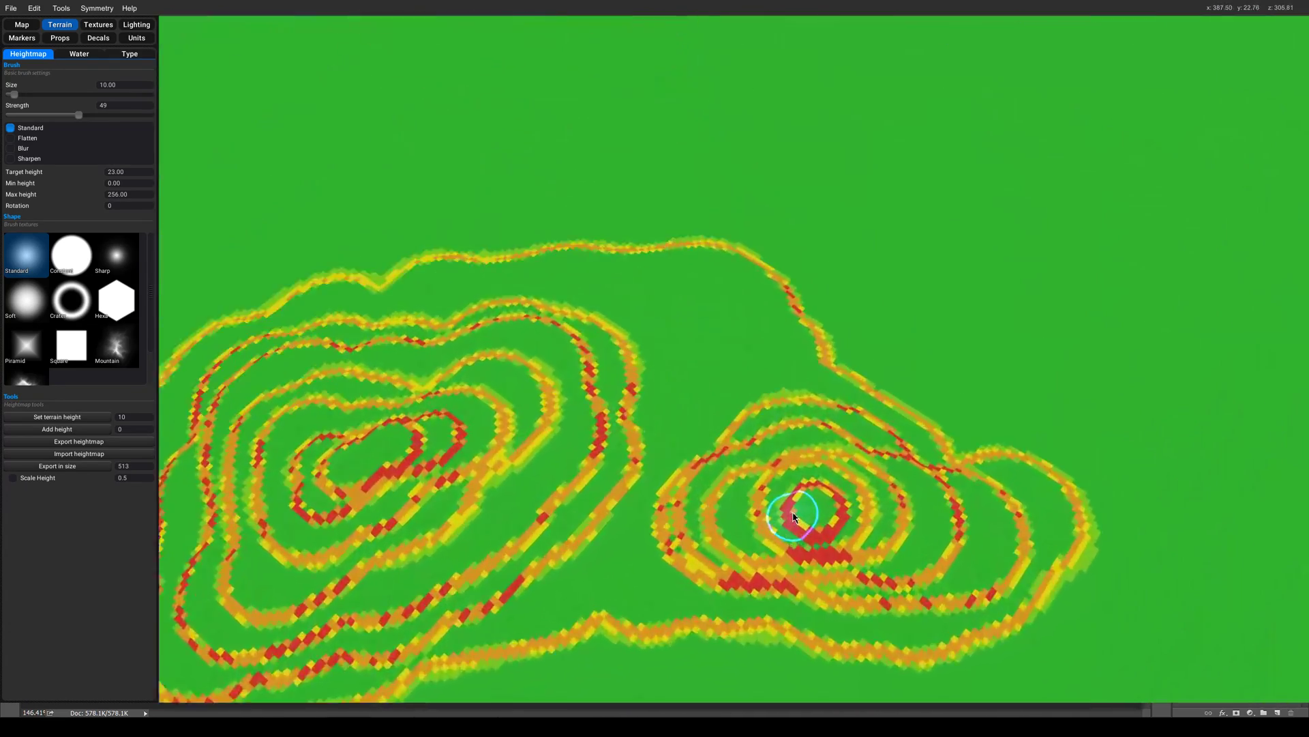
scroll(646, 198, "down", 3)
scroll(584, 91, "up", 4)
scroll(520, 48, "up", 3)
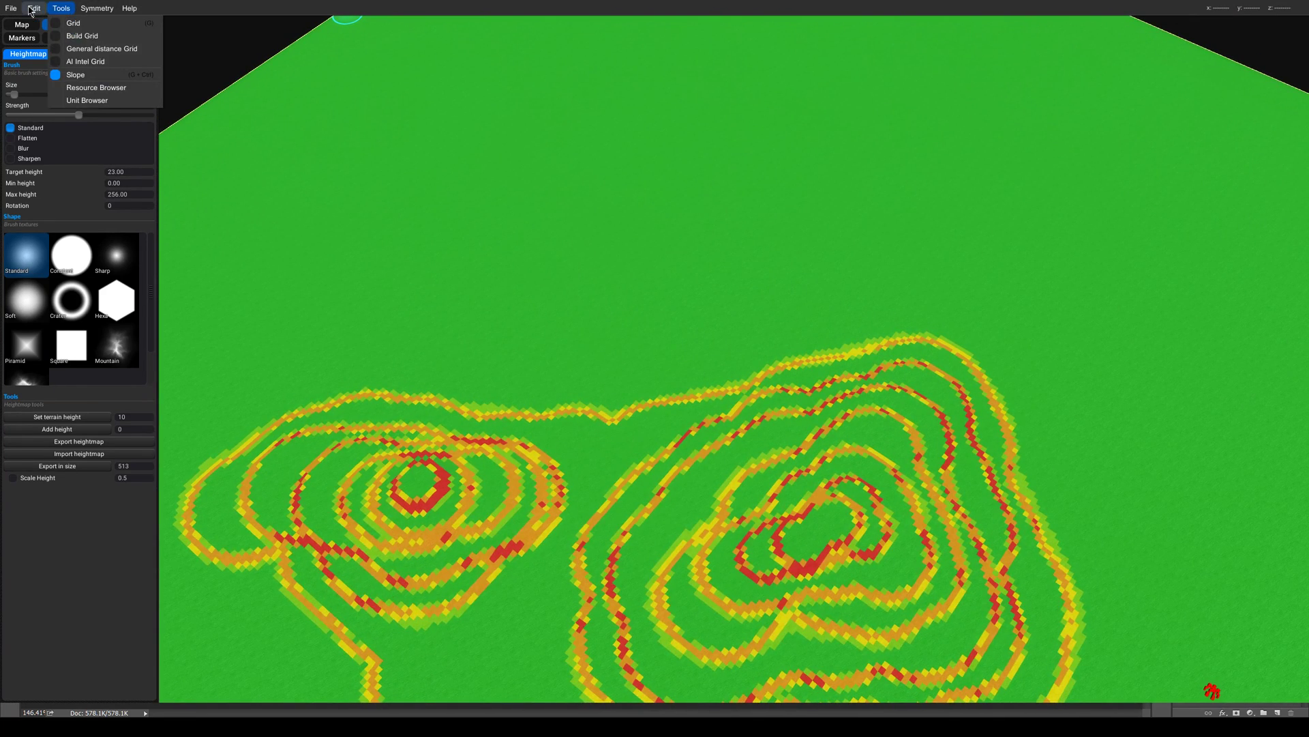
Turn off the slope overlay and try toggling it on and off over the terrain.
left_click(98, 10)
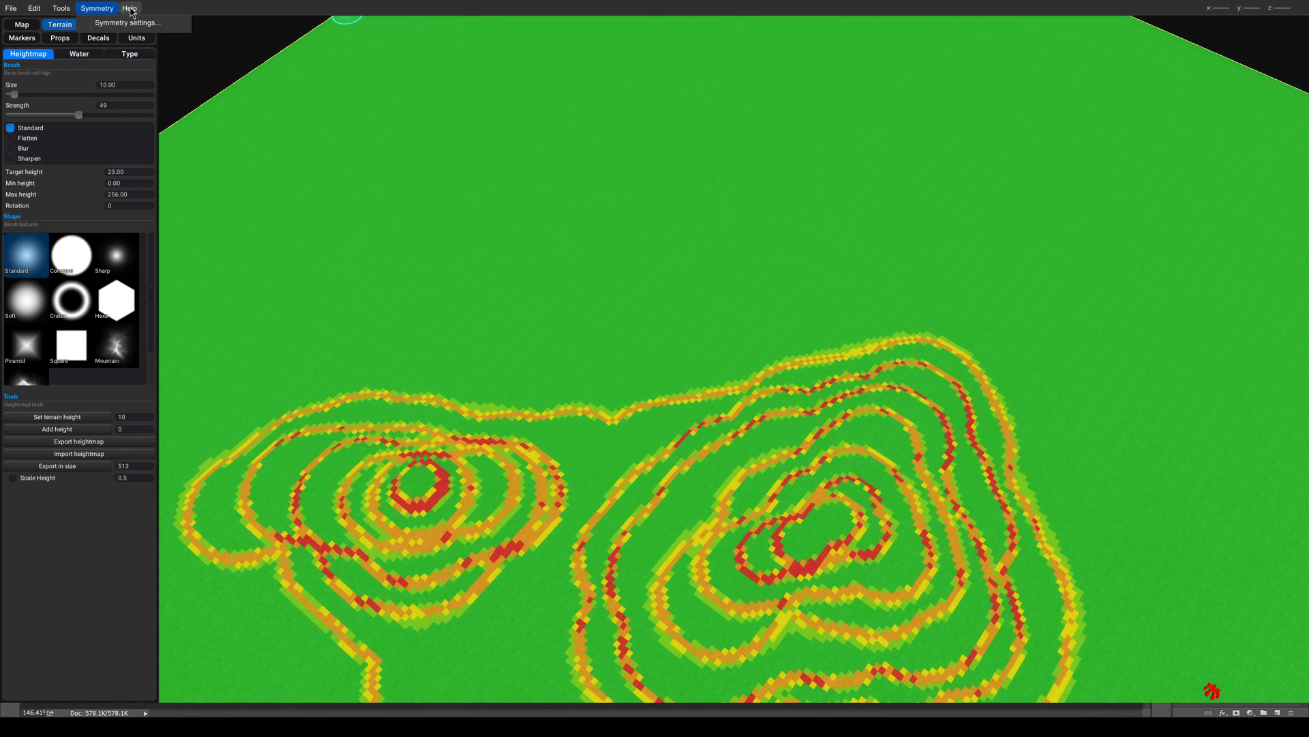
left_click(71, 10)
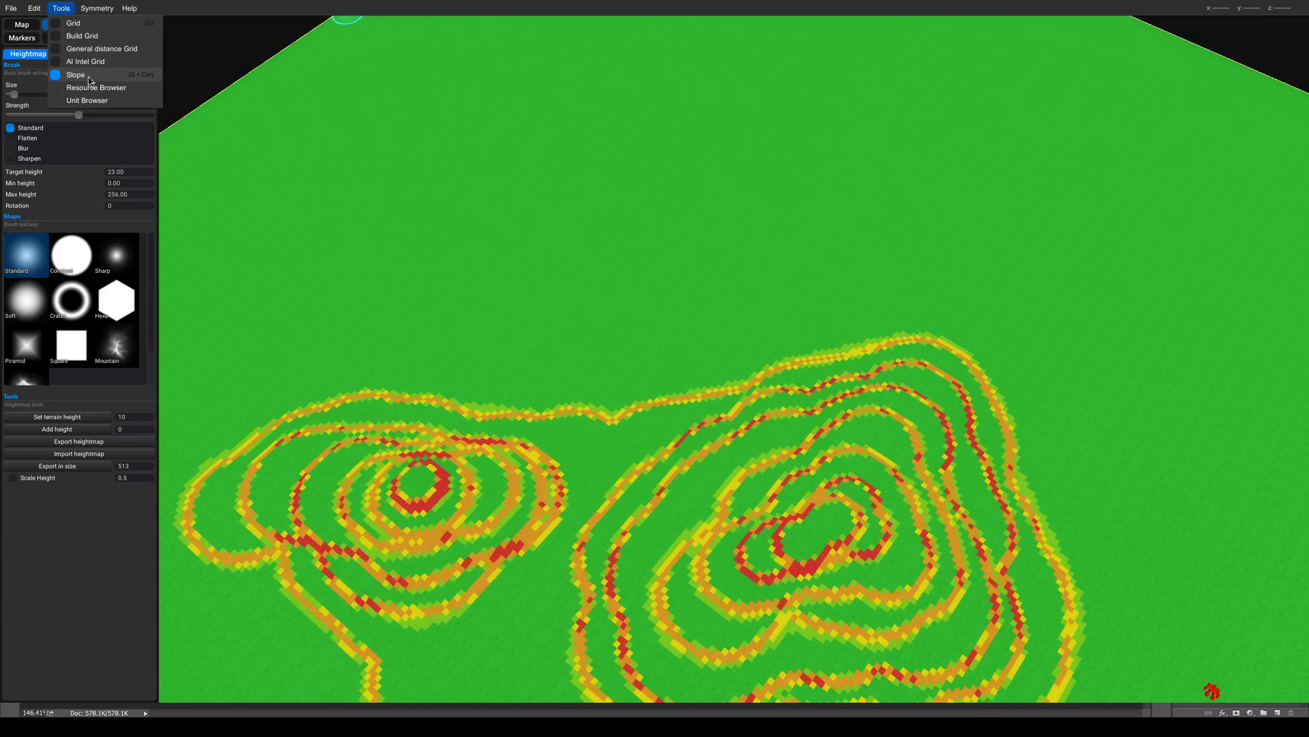
left_click(57, 77)
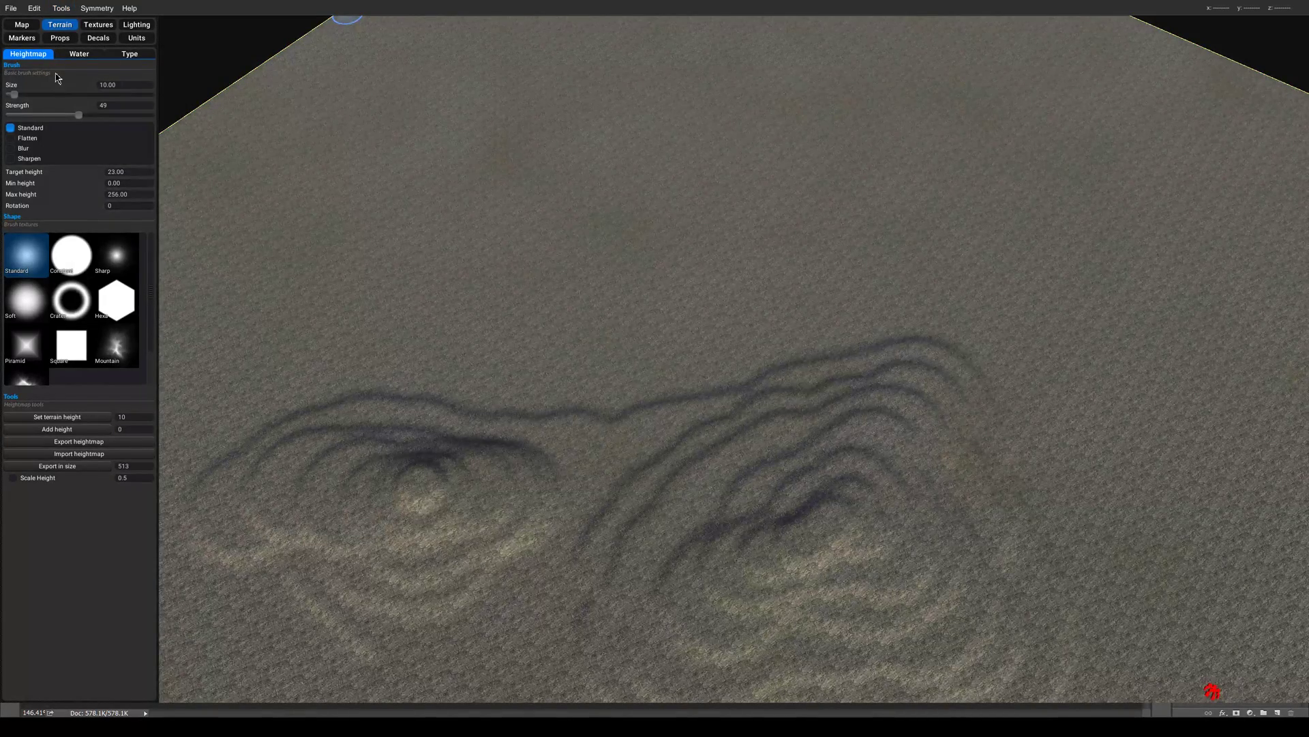
key("h")
key("h")
key("h")
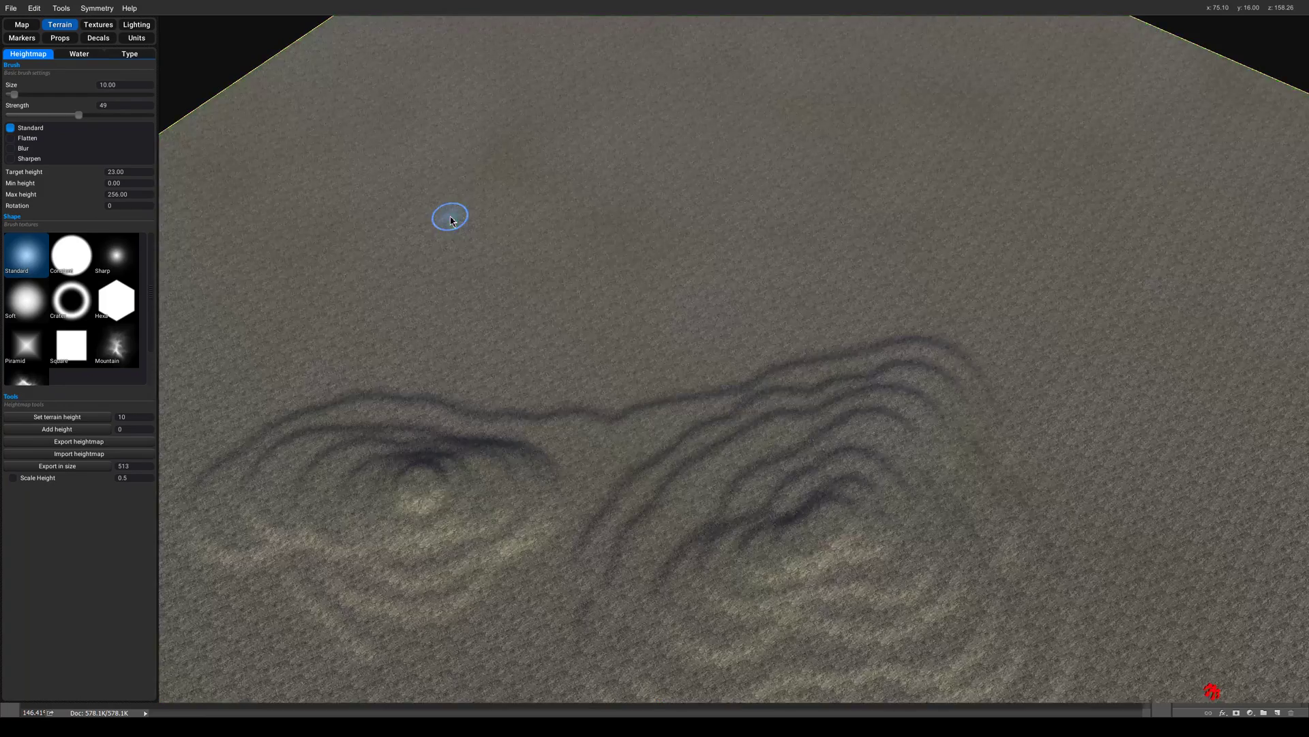
key("h")
key("h")
key("h")
Inspect the stepped layers of both mounds in the plain rock texture from a low angle and up close.
scroll(459, 217, "down", 3)
key("space")
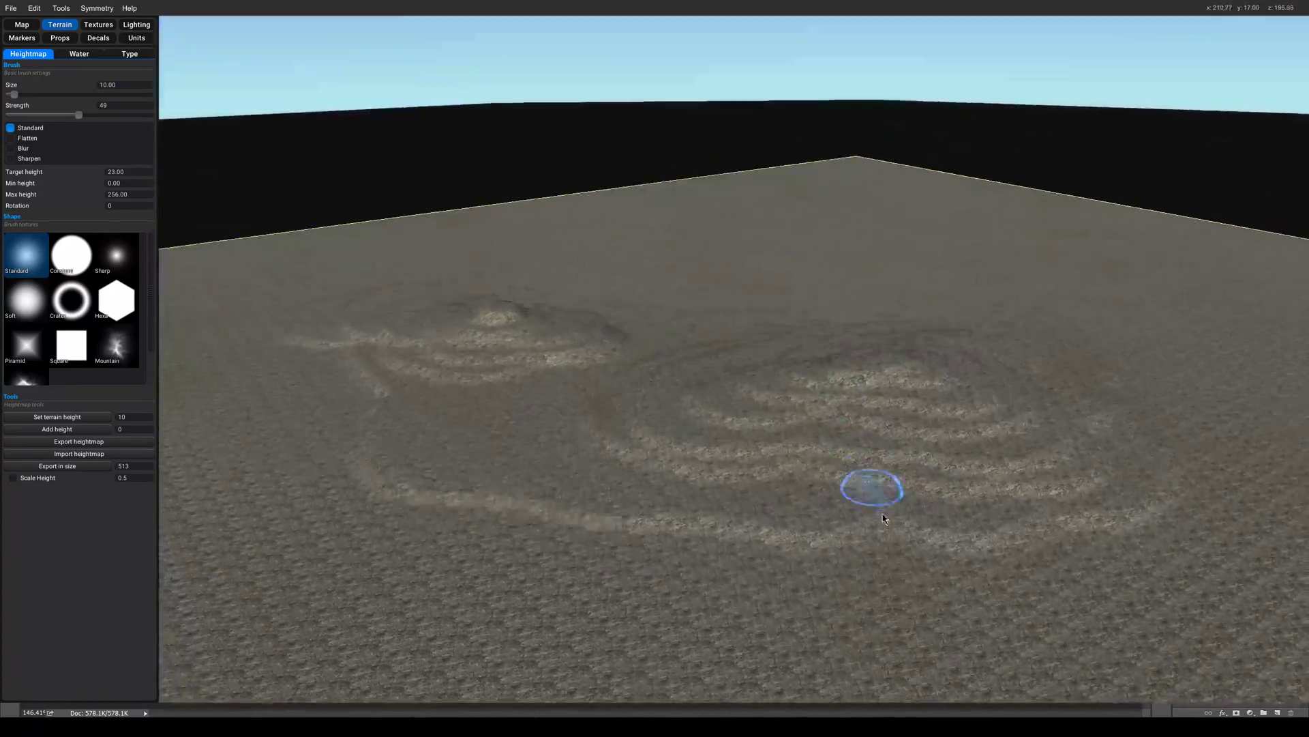
scroll(820, 542, "down", 4)
scroll(798, 553, "down", 2)
scroll(759, 459, "up", 10)
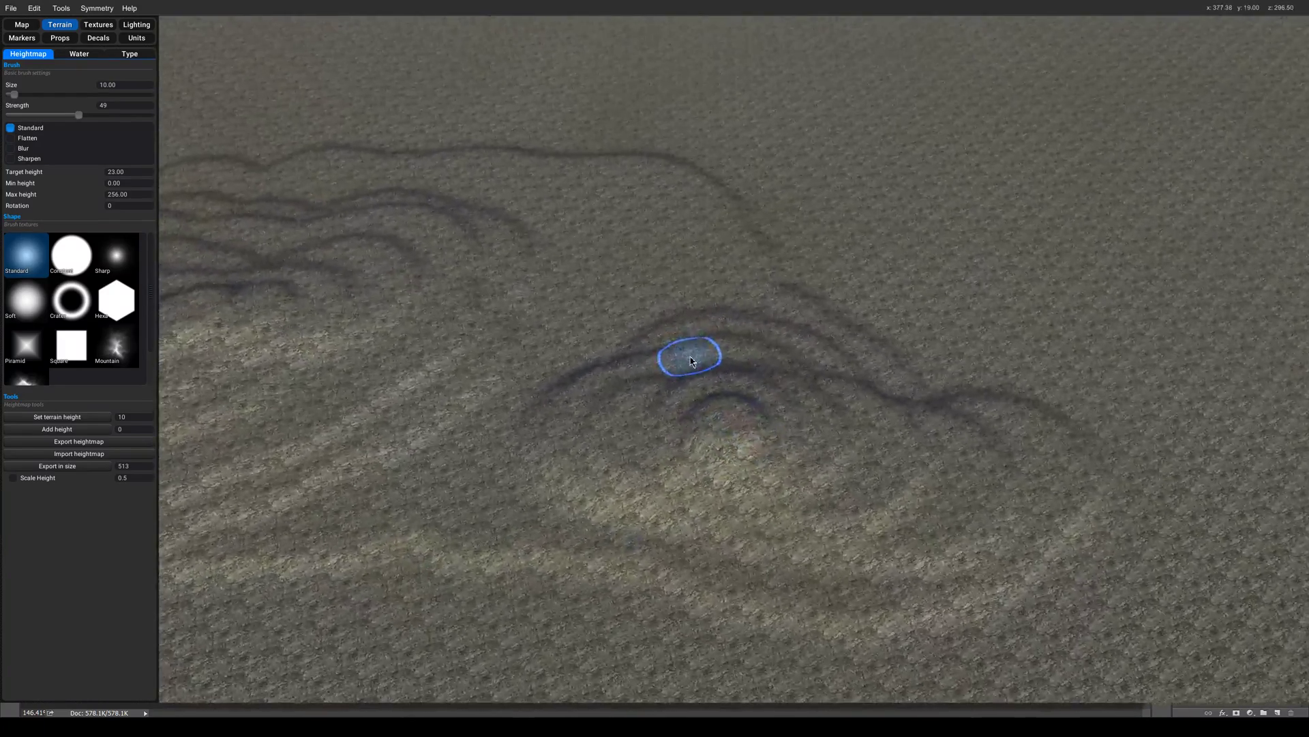
Show the slope overlay again and examine the large mound's outer edge and summit contours.
key("h")
scroll(689, 356, "down", 5)
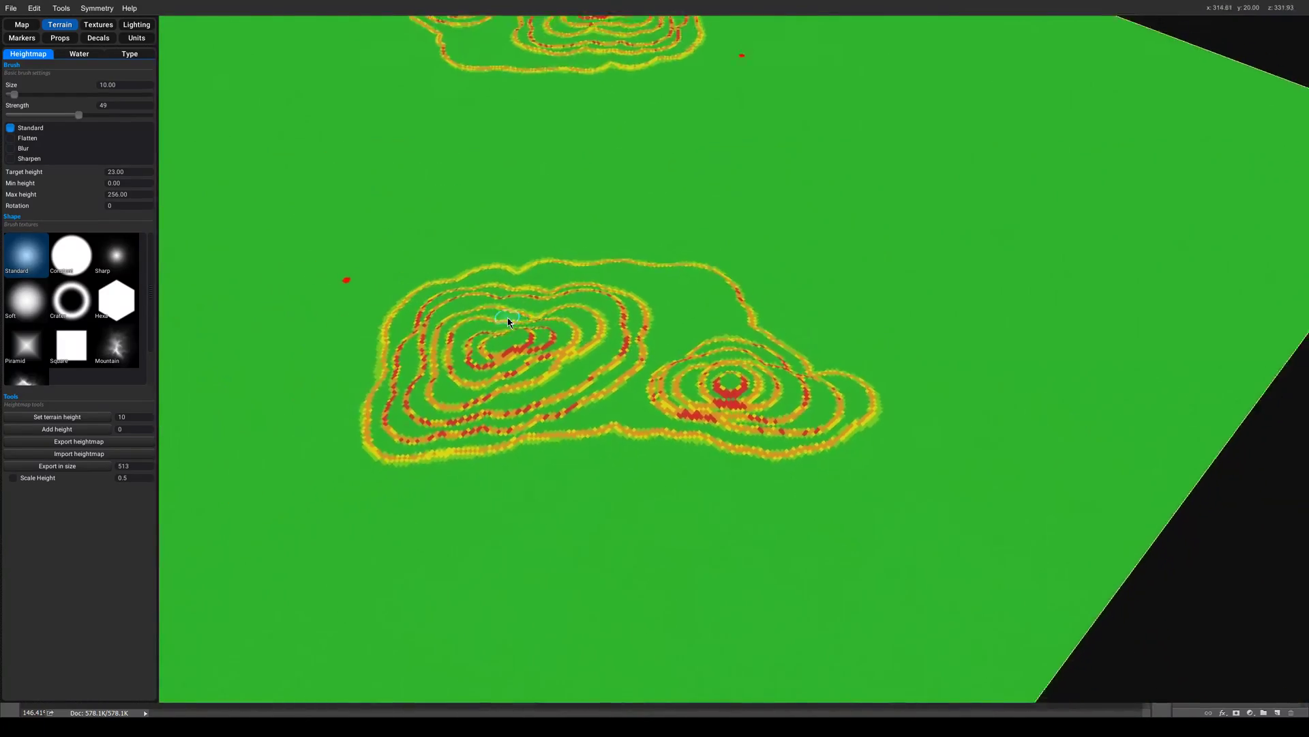
scroll(509, 318, "up", 5)
scroll(511, 317, "down", 4)
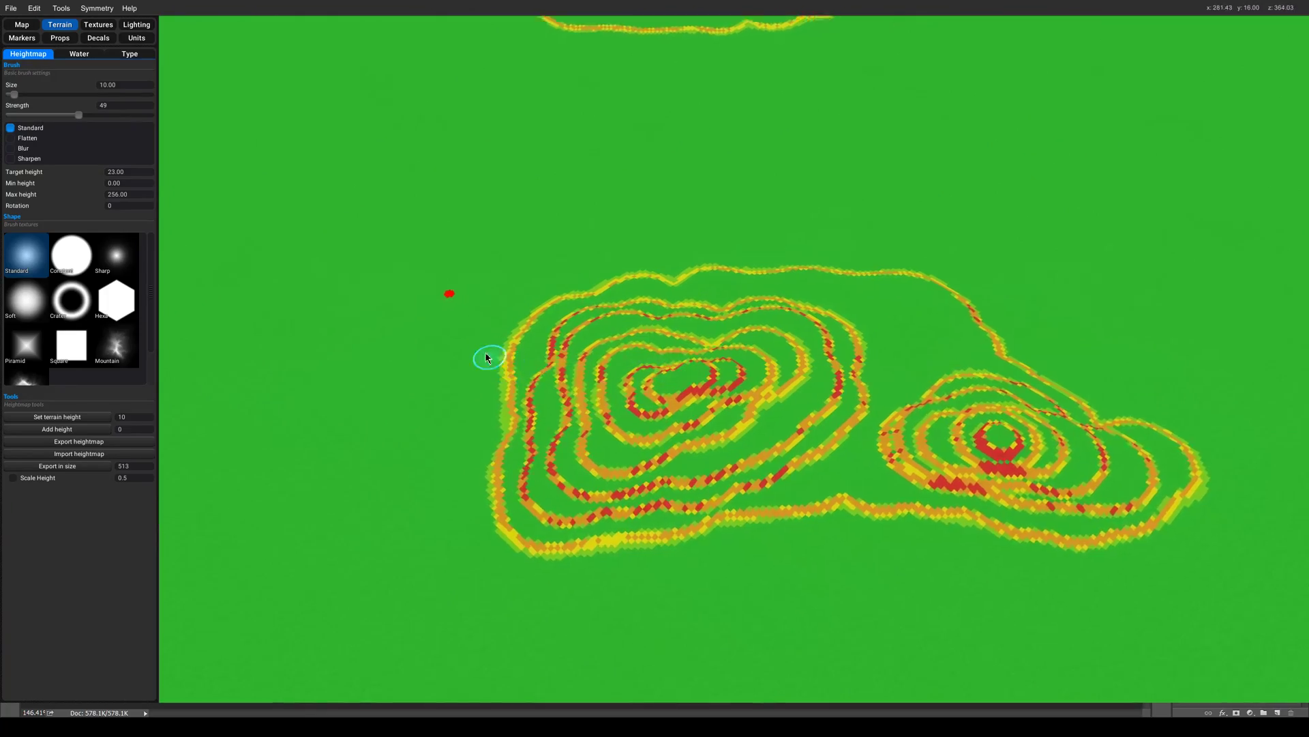
scroll(582, 312, "up", 5)
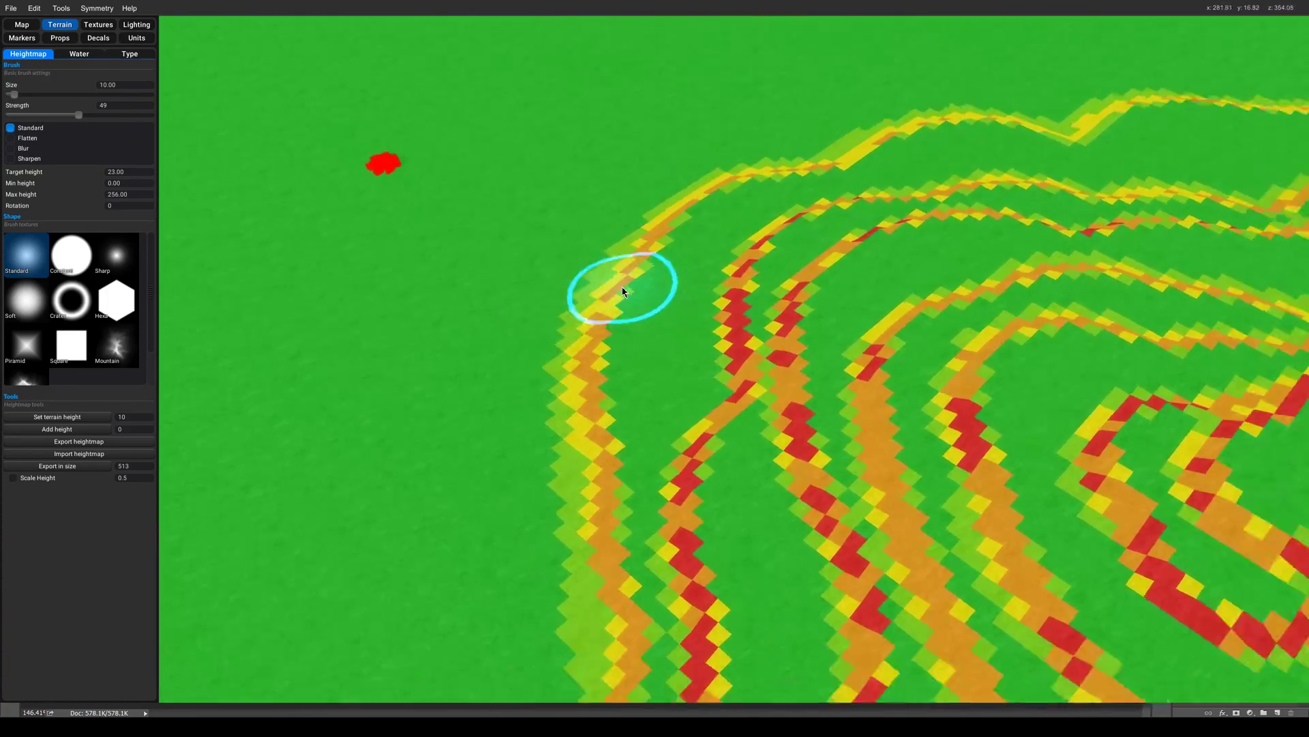
scroll(622, 292, "down", 4)
scroll(936, 331, "up", 2)
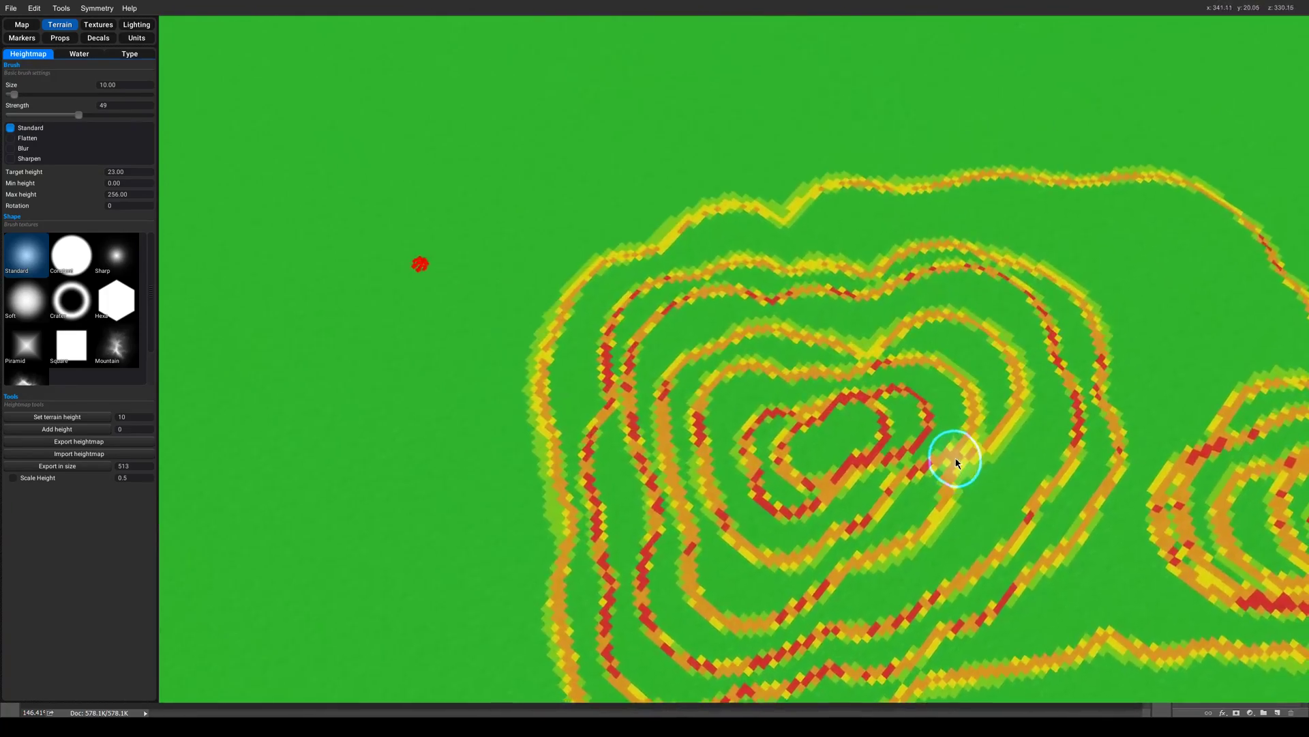
scroll(955, 458, "down", 4)
scroll(830, 177, "down", 4)
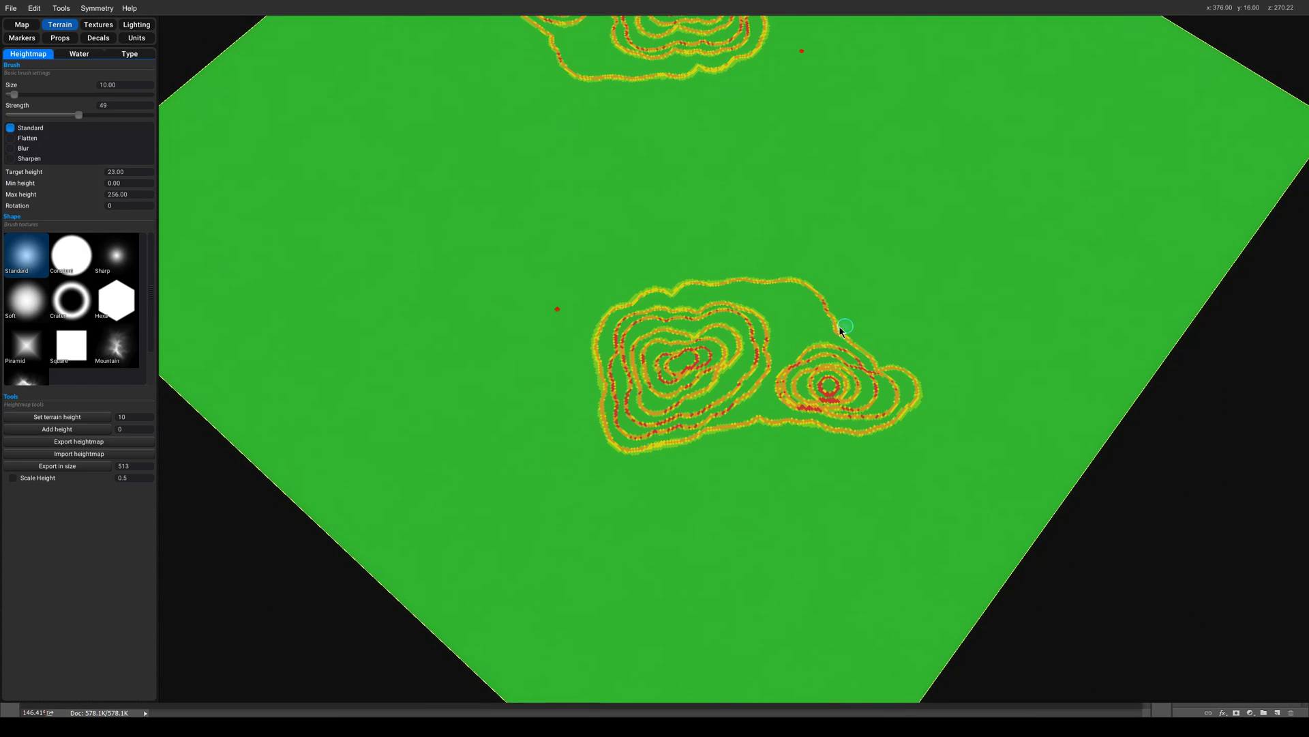
Inspect the slope colours in the gap between the two mounds and across the whole map.
scroll(779, 399, "up", 3)
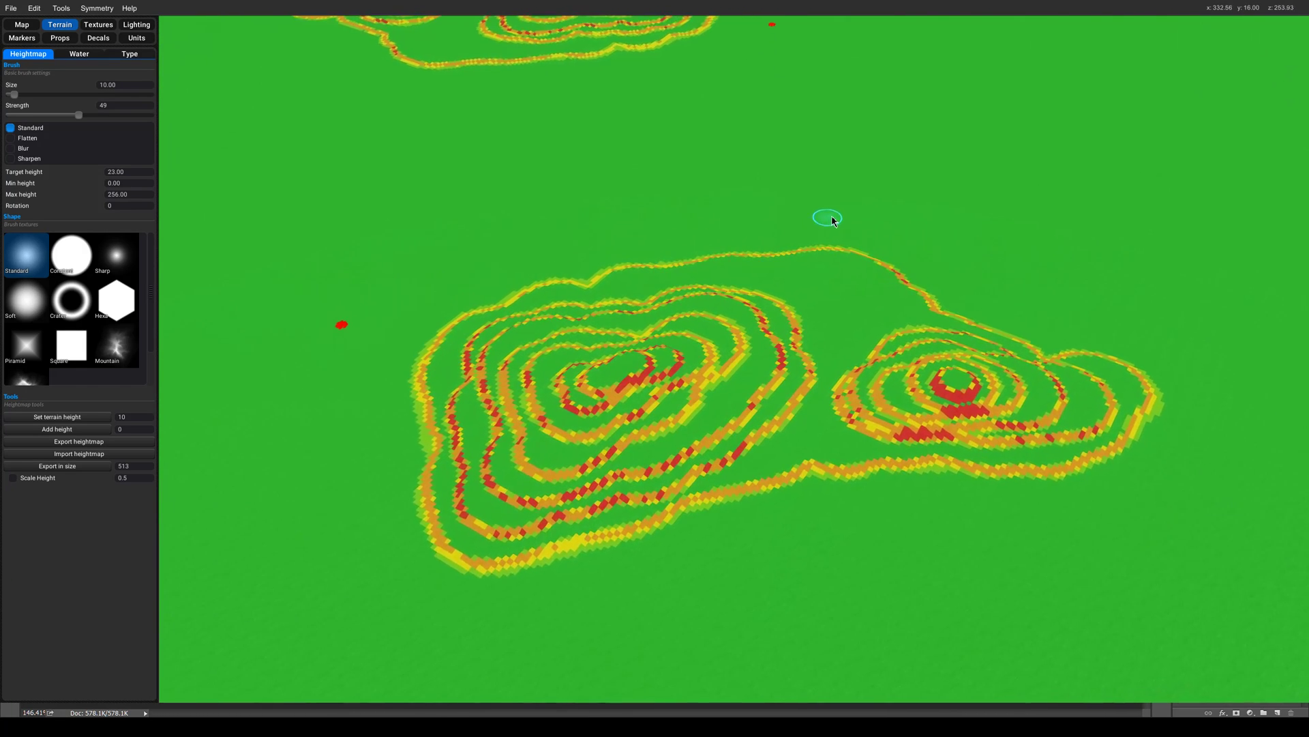
scroll(831, 220, "down", 2)
scroll(812, 334, "up", 6)
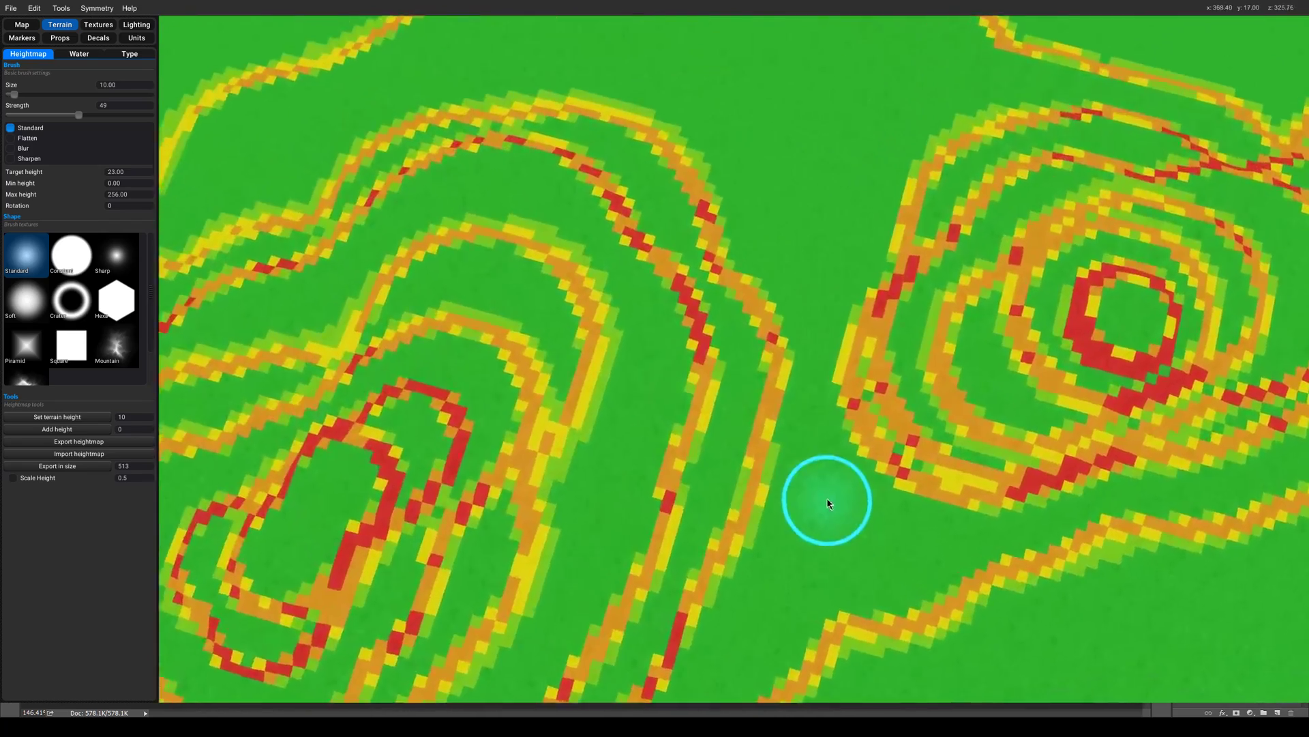
scroll(827, 503, "down", 6)
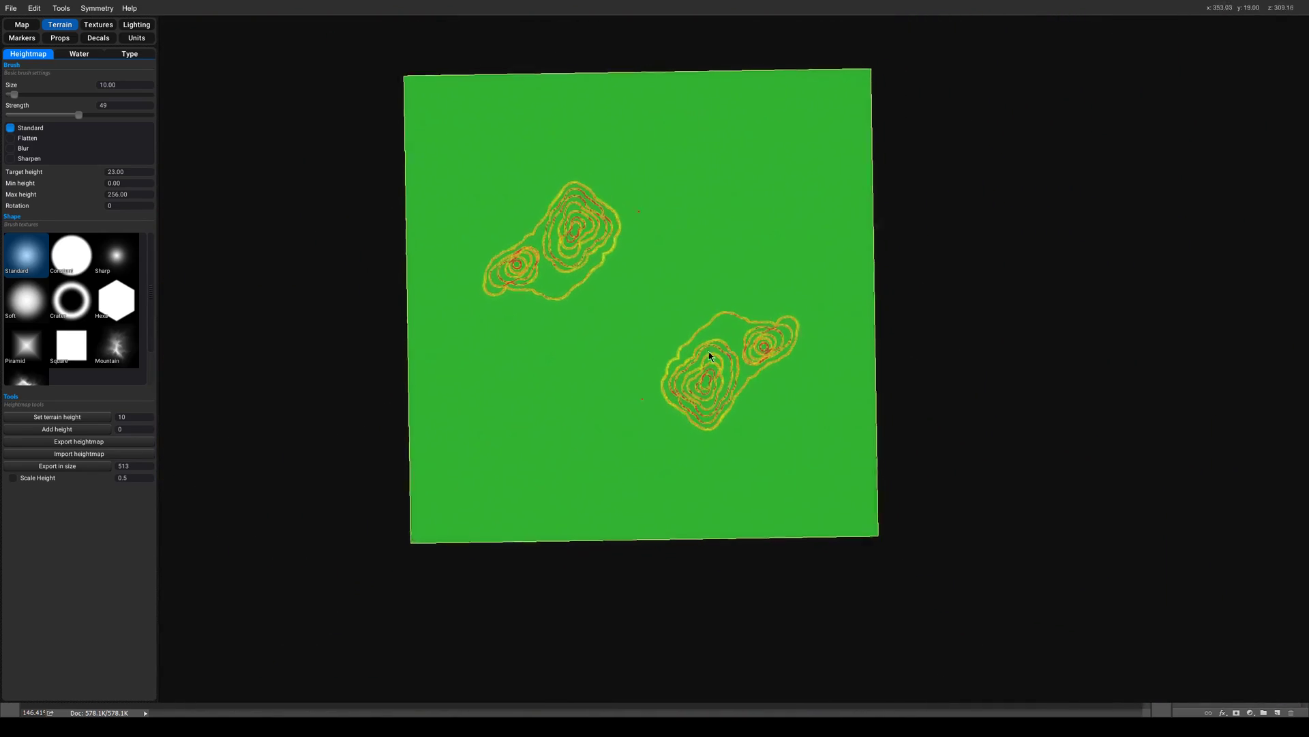
scroll(709, 355, "up", 6)
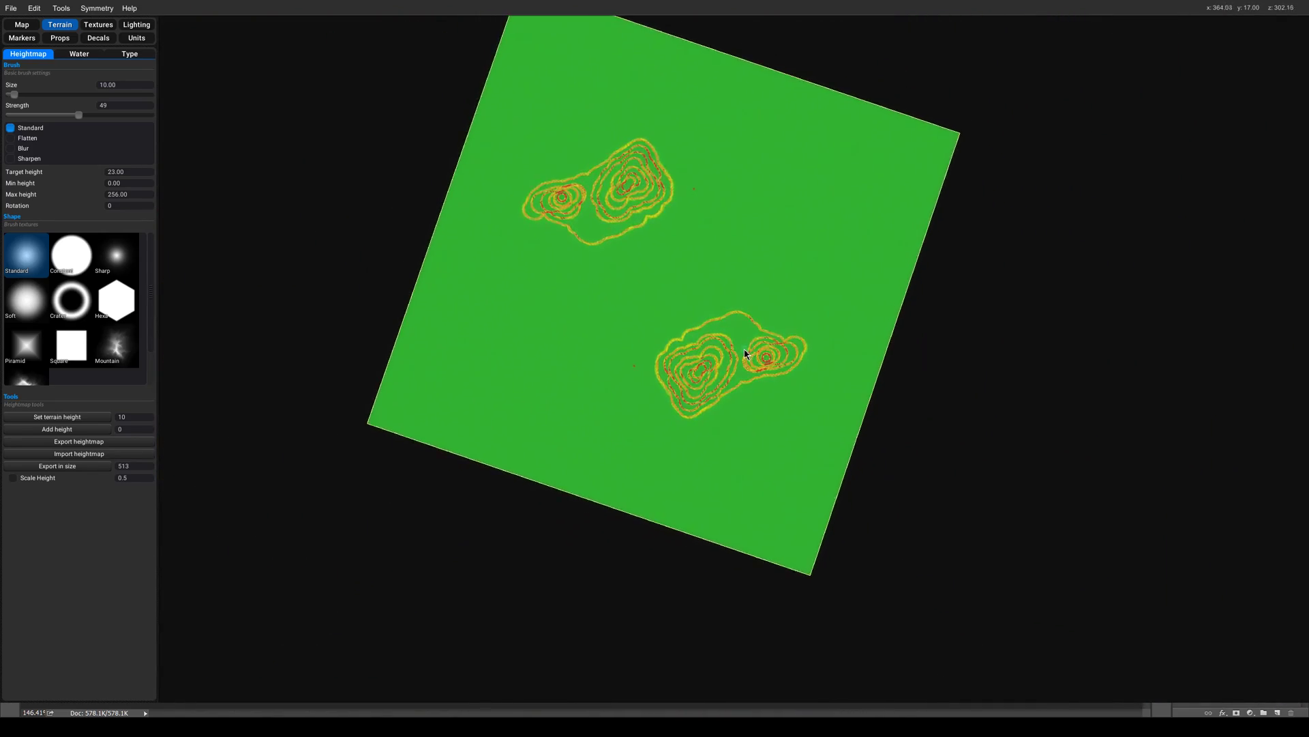
middle_click_drag(677, 439, 664, 339)
scroll(682, 361, "down", 2)
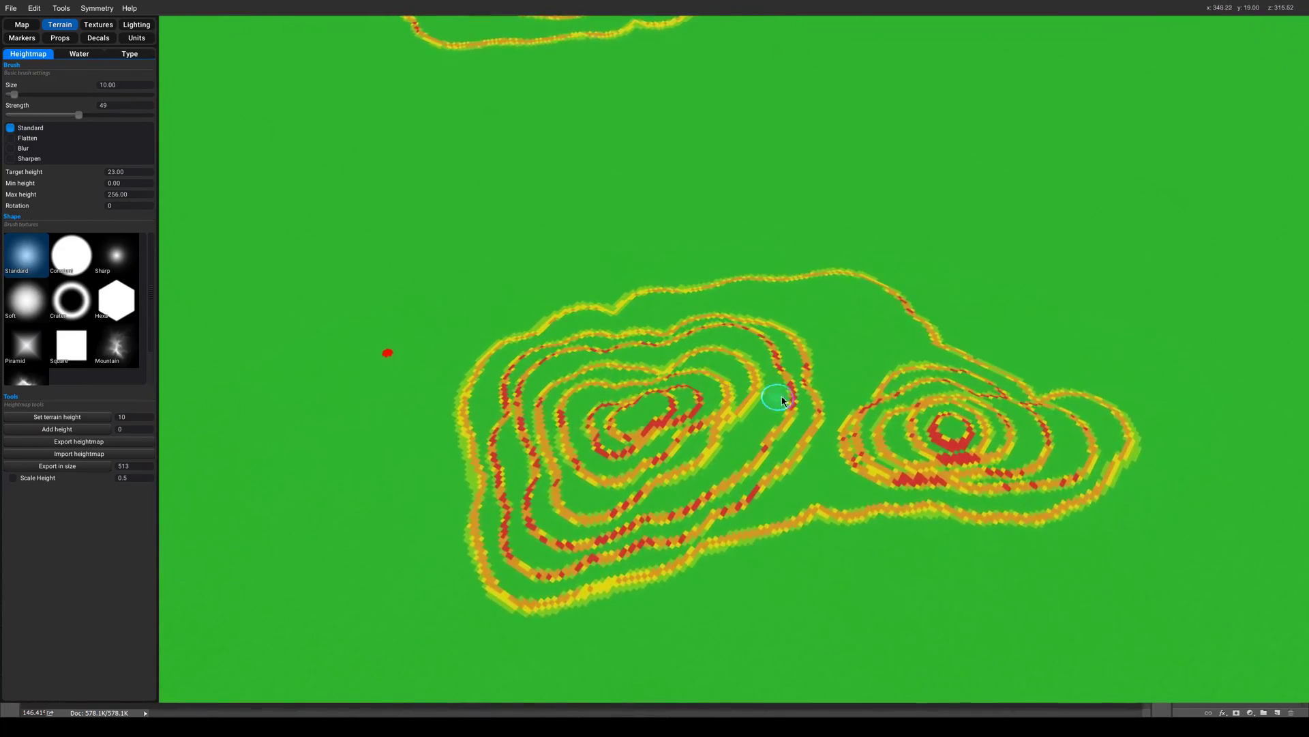
Hide the slope overlay and view the small mound's rock-textured profile from near ground level and from above.
scroll(792, 395, "up", 1)
key("h")
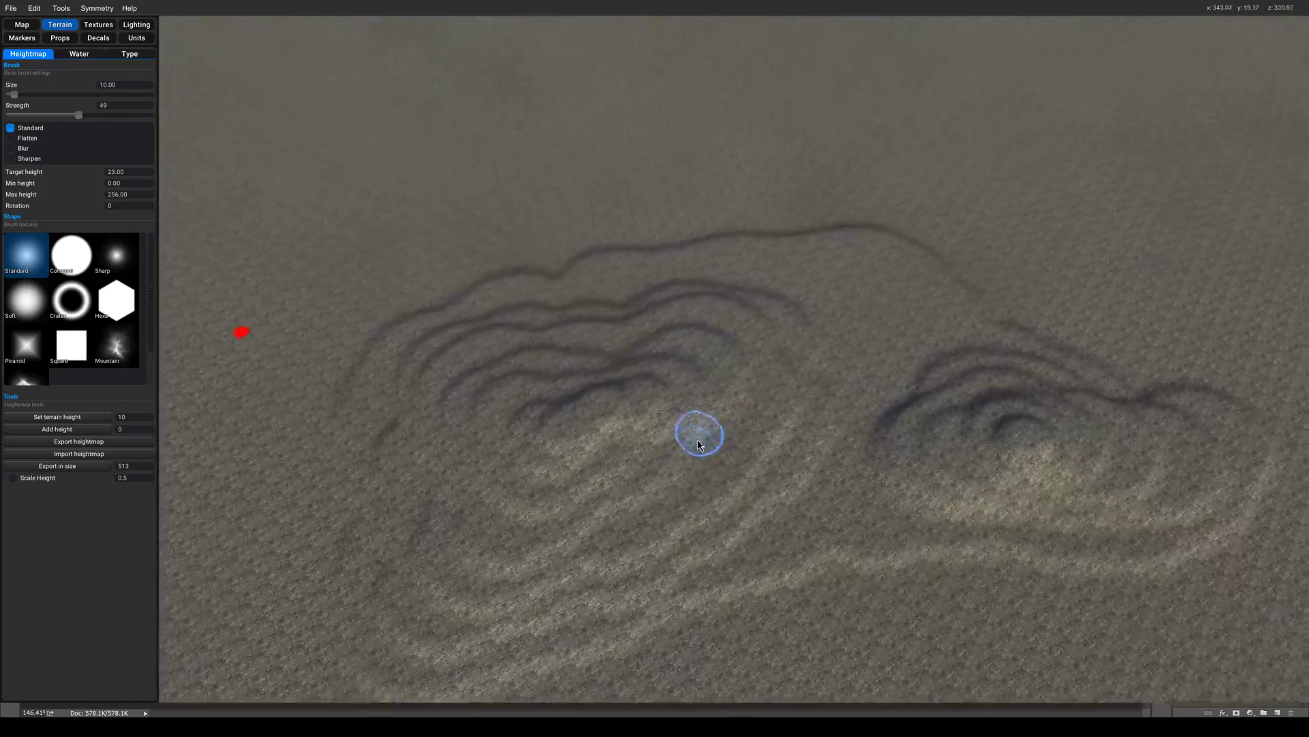
scroll(578, 400, "up", 2)
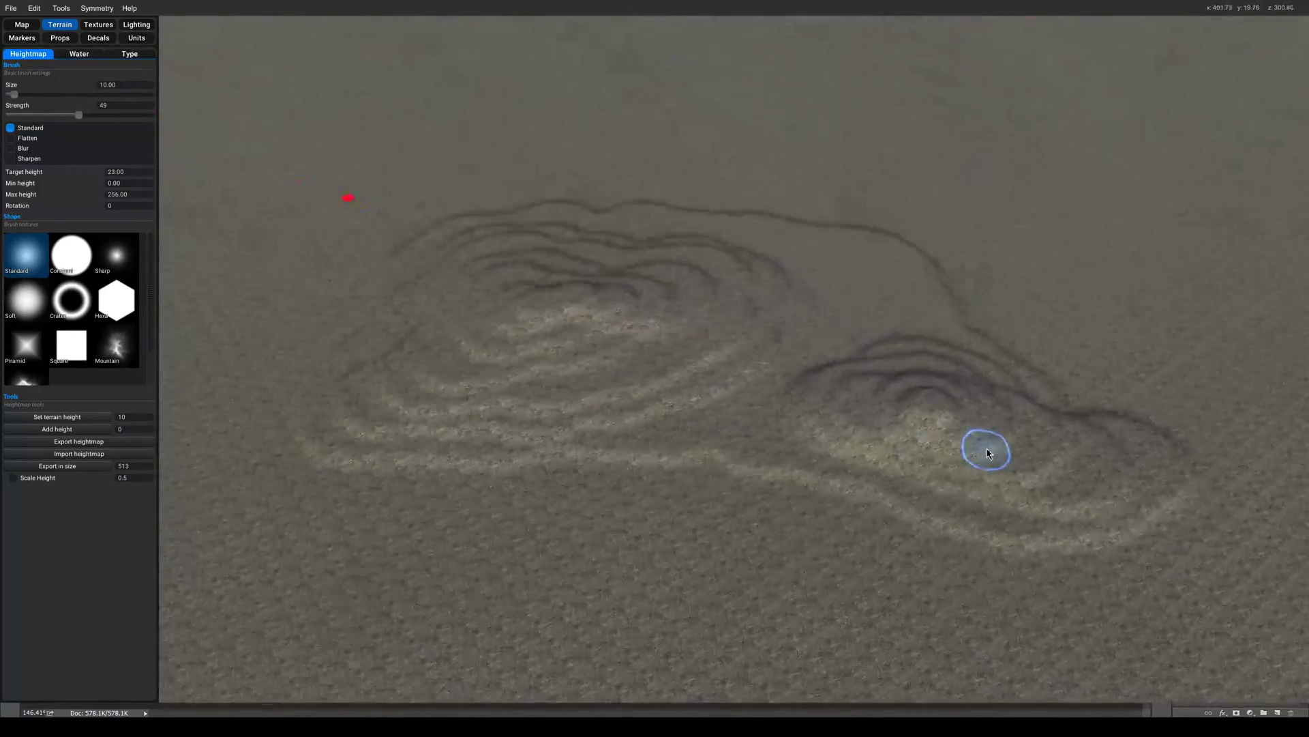
middle_click_drag(987, 453, 899, 173)
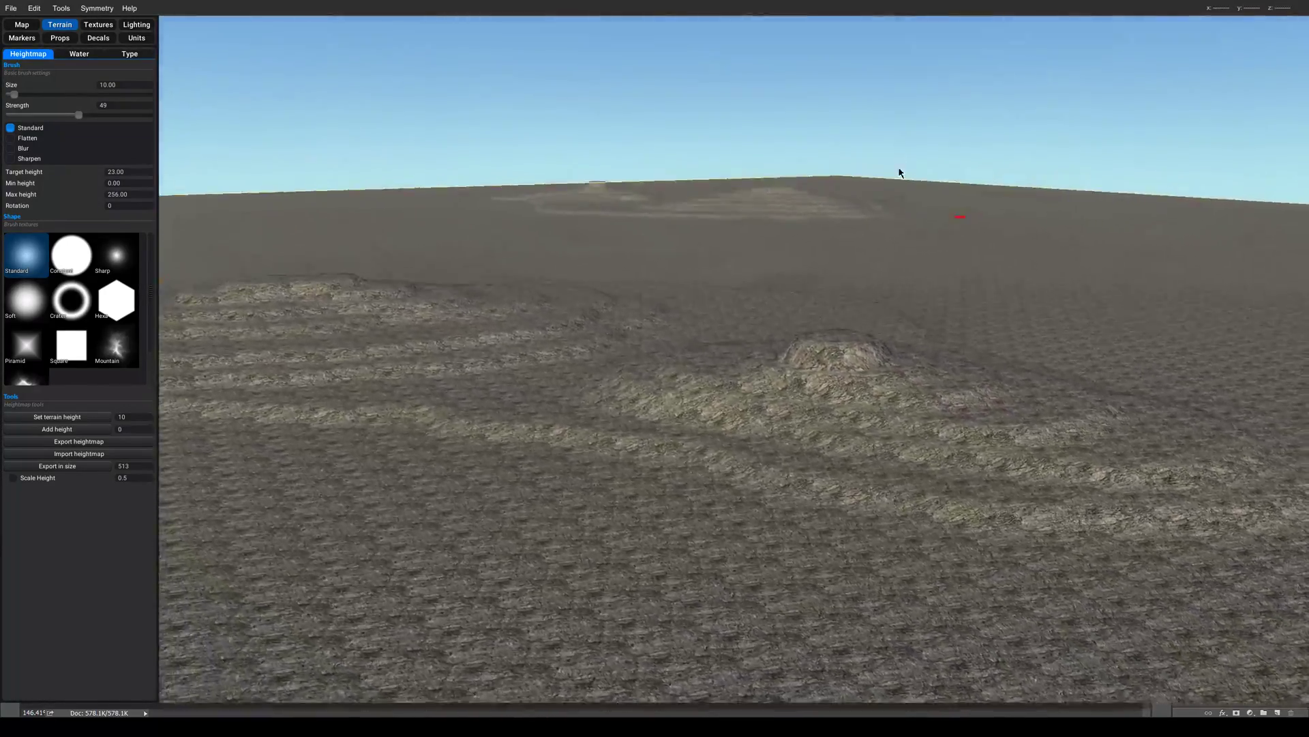
right_click_drag(900, 173, 862, 366)
scroll(503, 324, "up", 3)
scroll(511, 328, "down", 1)
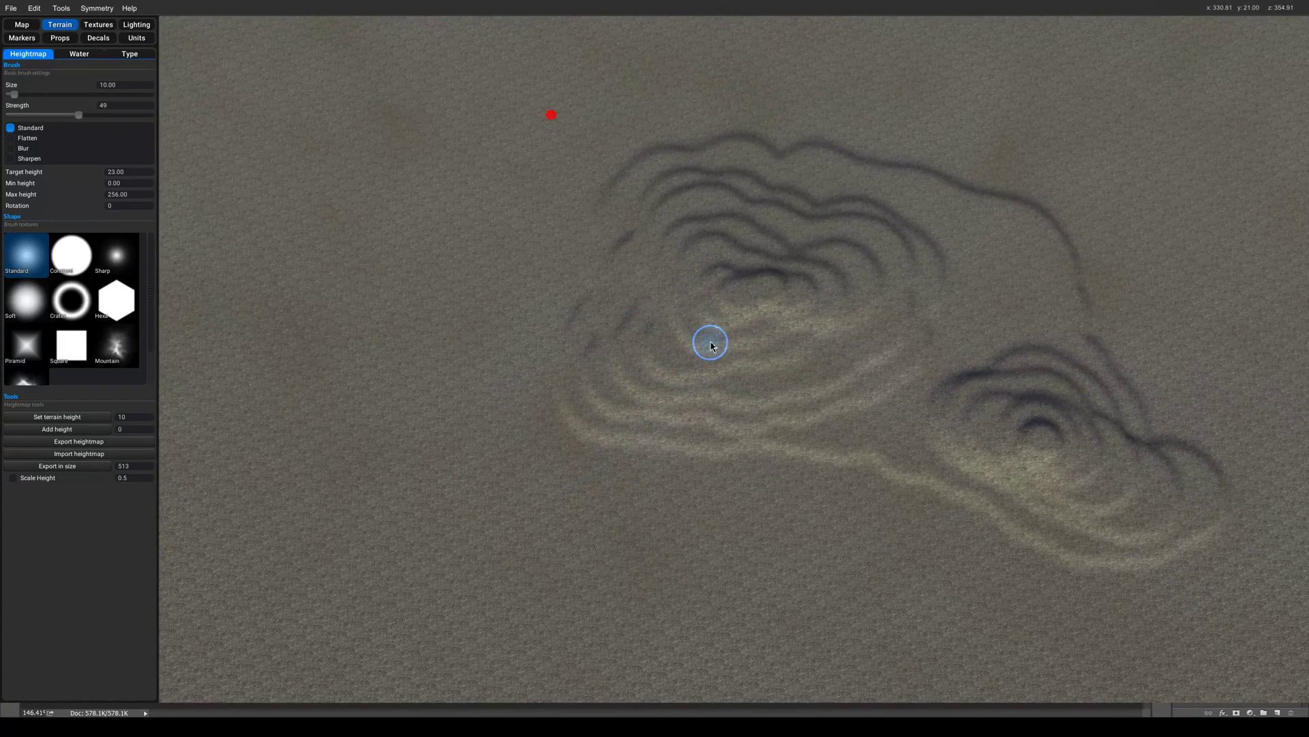
Reduce the terrain brush size to 4 for work at the foot of the large mound.
scroll(707, 342, "up", 3)
scroll(713, 344, "down", 1)
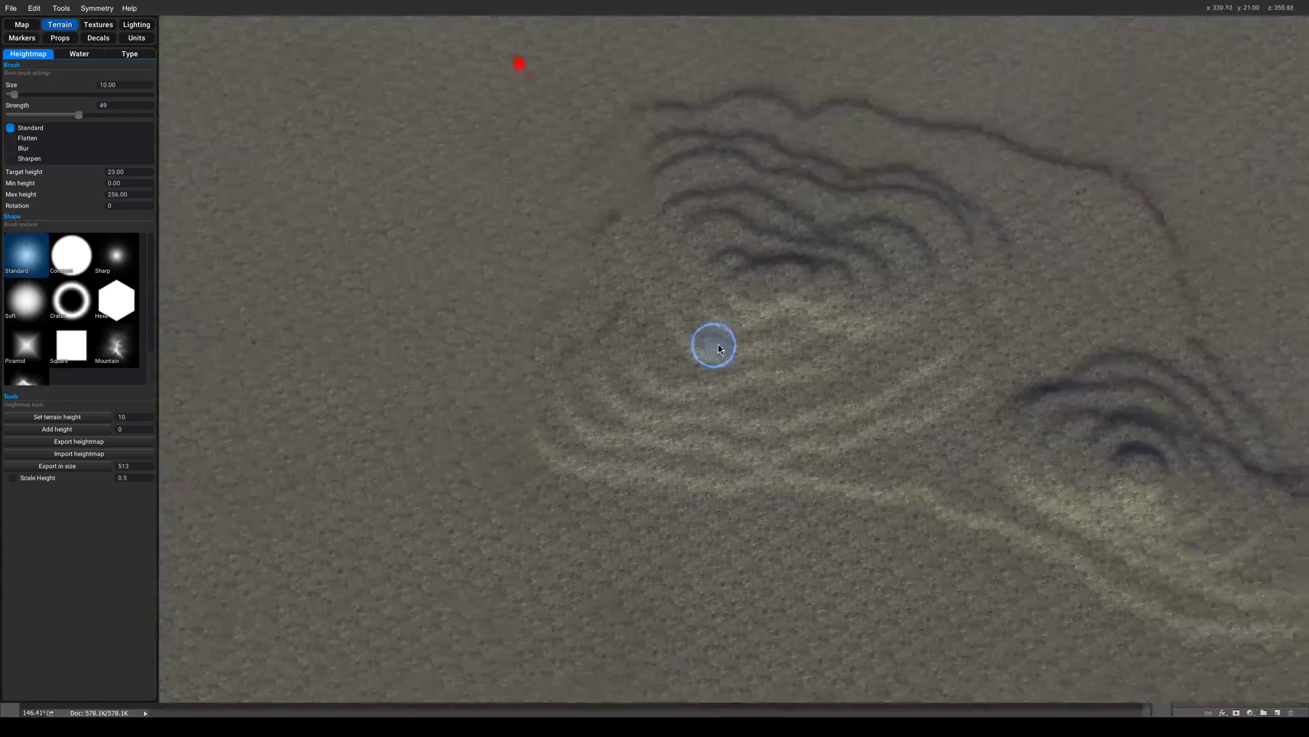
scroll(736, 358, "up", 1)
middle_click_drag(819, 415, 752, 355)
mouse_move(753, 360)
right_mouse_down()
mouse_move(704, 227)
mouse_move(723, 204)
mouse_move(787, 542)
mouse_move(1091, 414)
mouse_move(766, 386)
right_mouse_up()
scroll(679, 439, "up", 3)
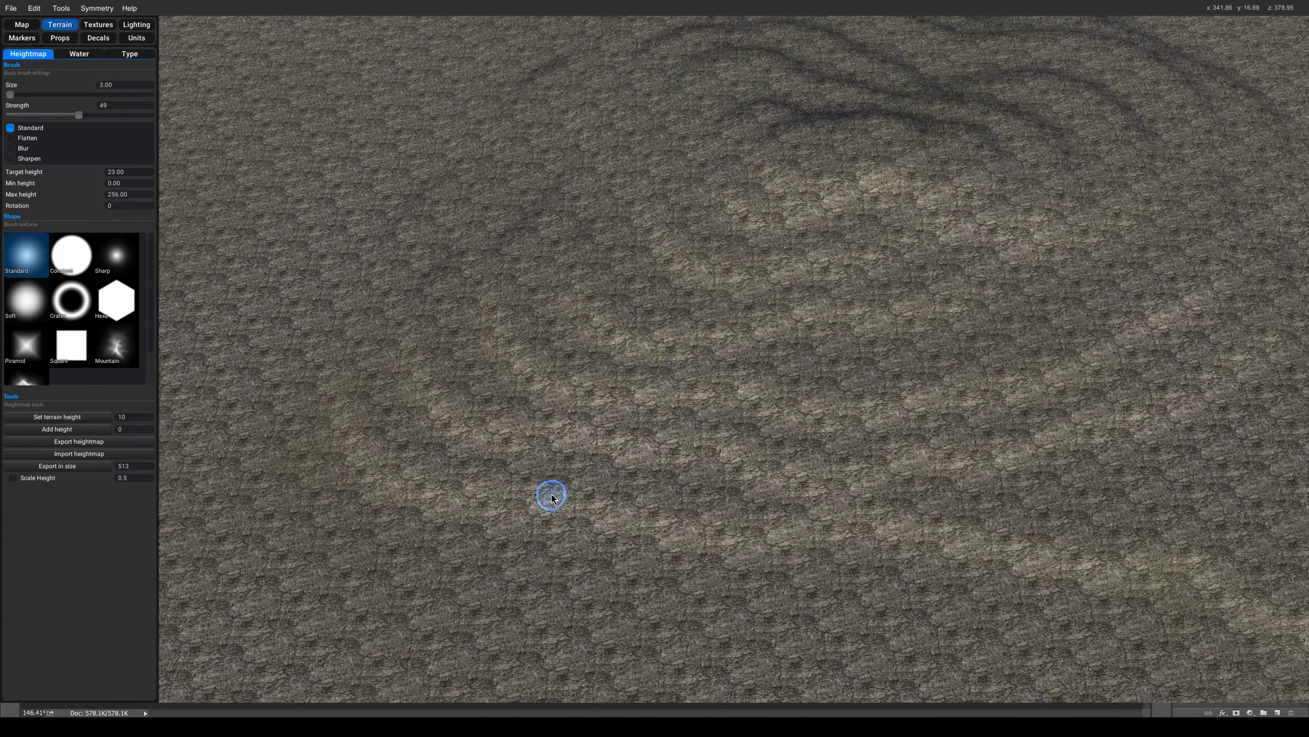
key("space")
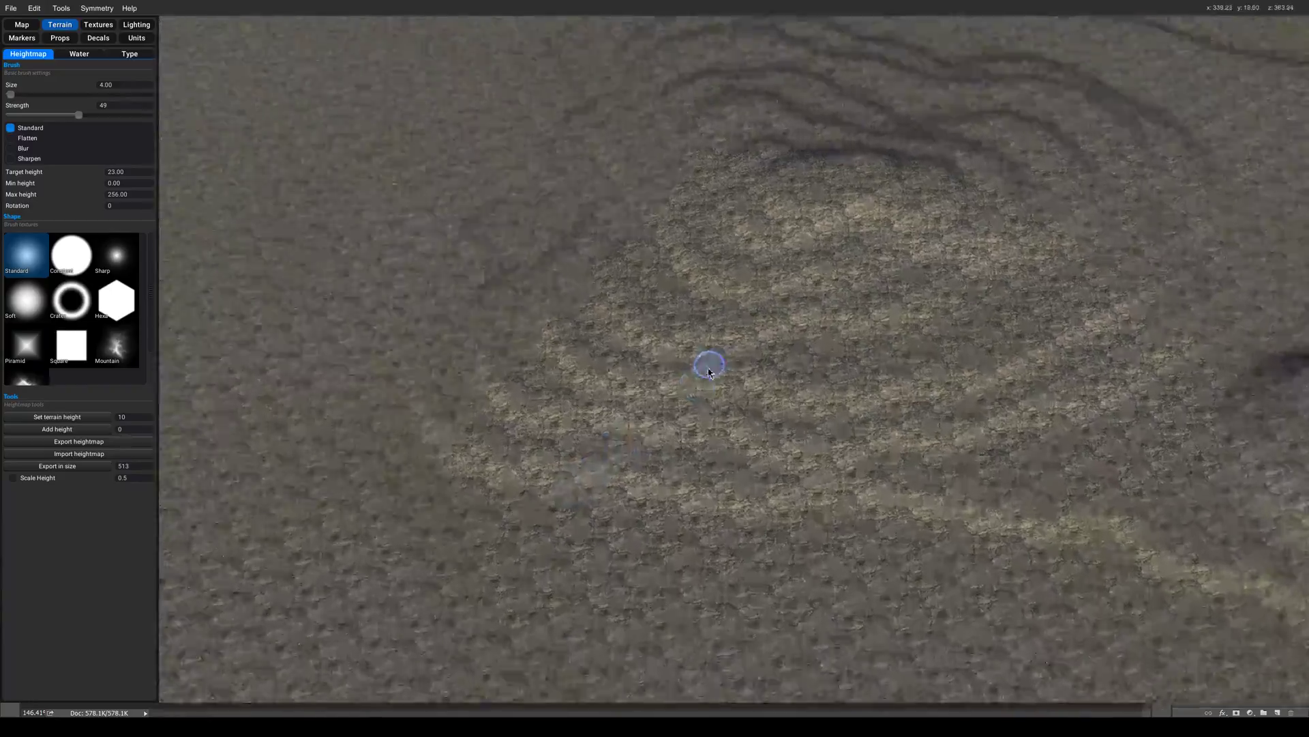
Look over the small mound, review the available modes in the symmetry settings and close them.
scroll(658, 386, "up", 2)
scroll(1018, 484, "down", 3)
scroll(1033, 498, "up", 3)
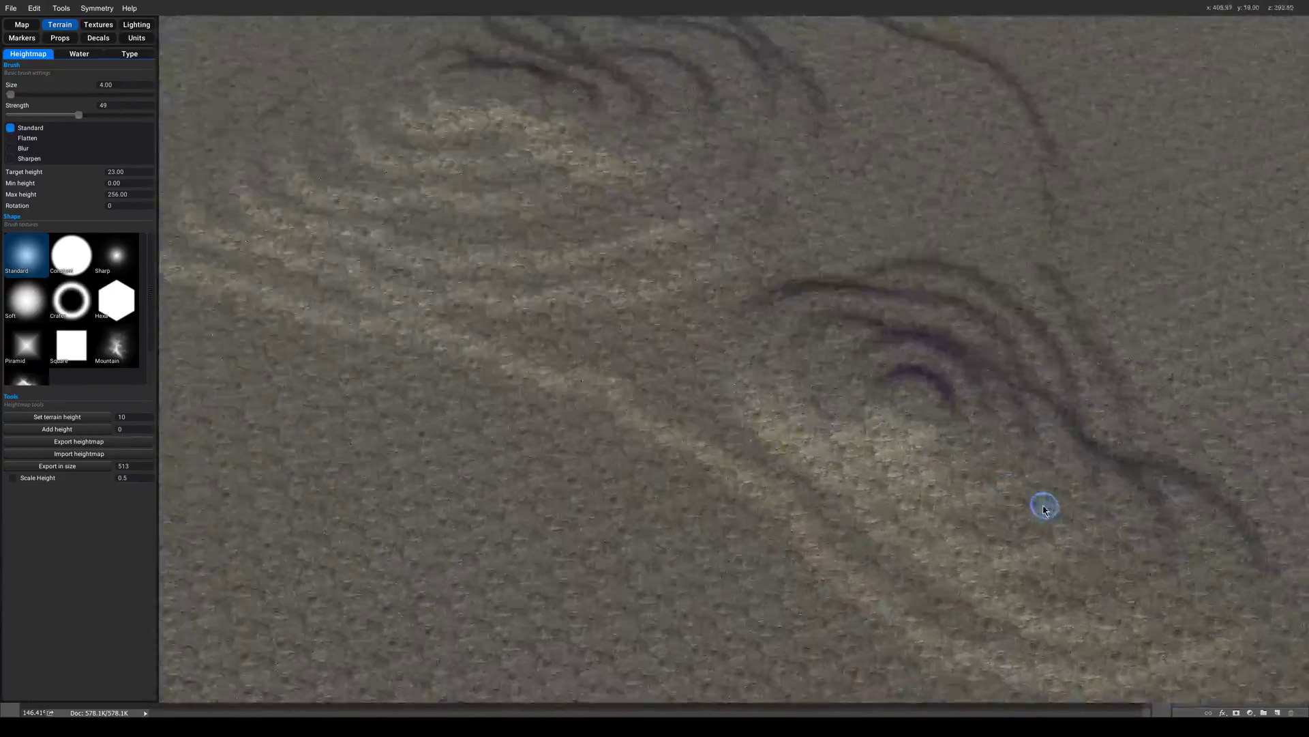
scroll(907, 457, "down", 3)
scroll(403, 340, "up", 2)
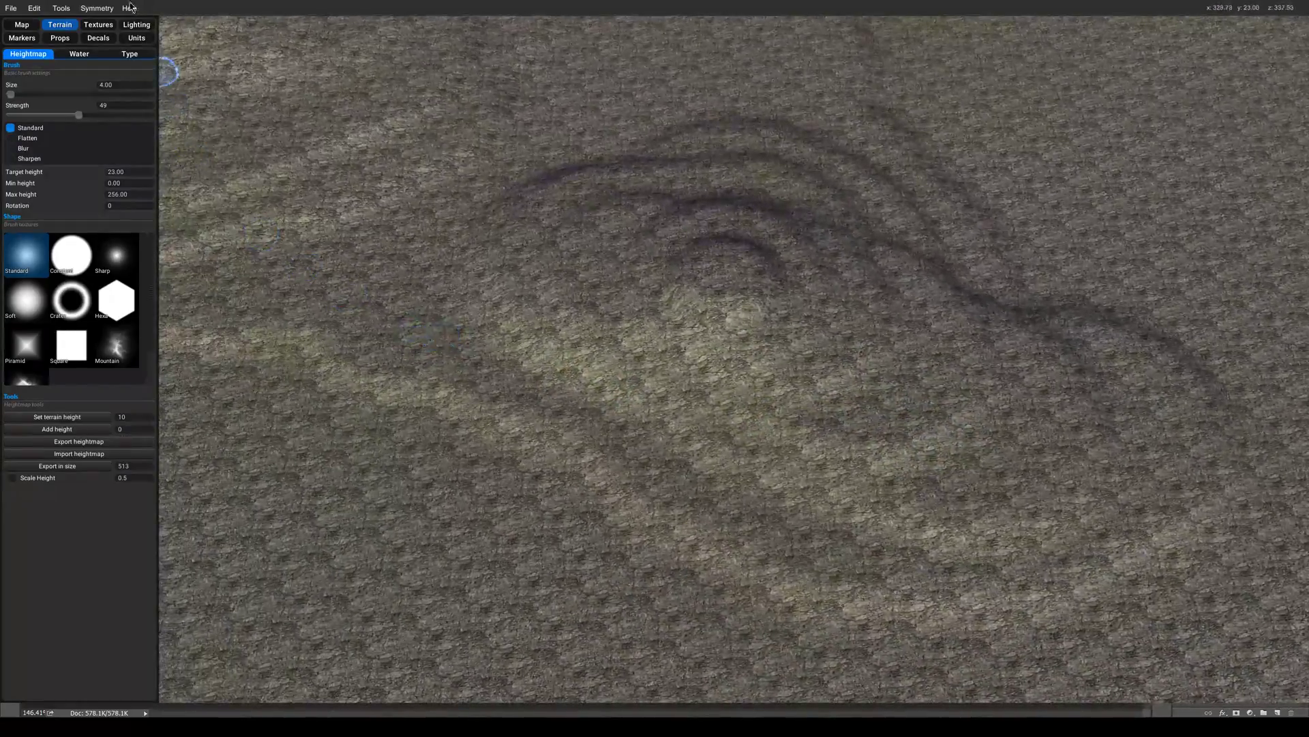
left_click(98, 13)
left_click(126, 24)
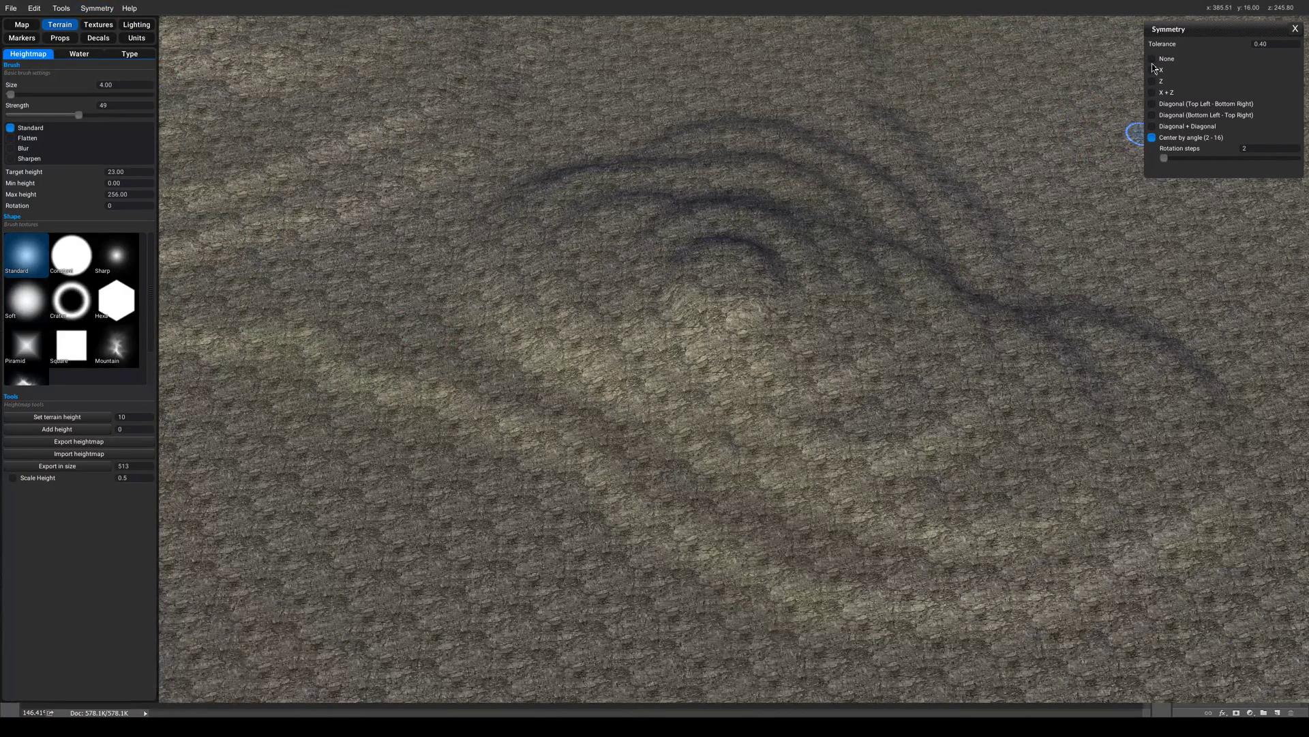
left_click(1296, 29)
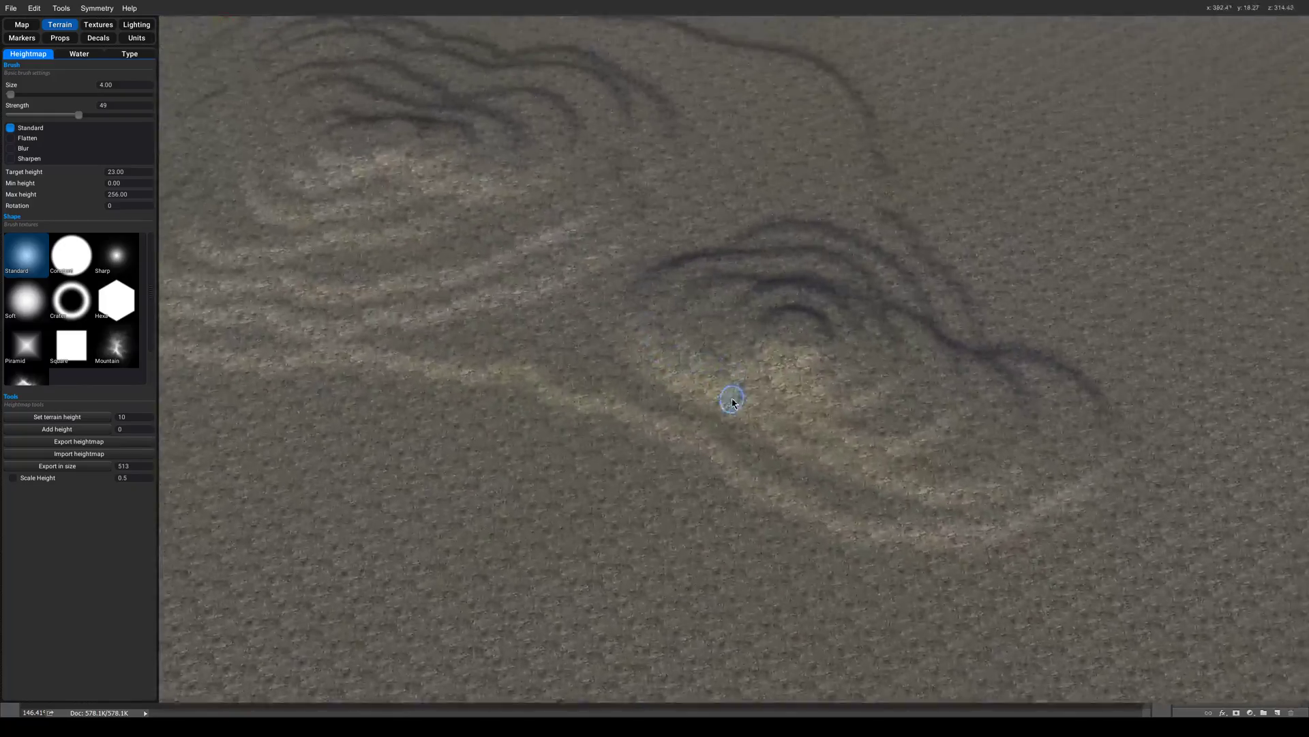
Set the brush strength to 100 and raise two clusters of steep rocky peaks on the flat ground beside the mounds.
scroll(605, 329, "up", 3)
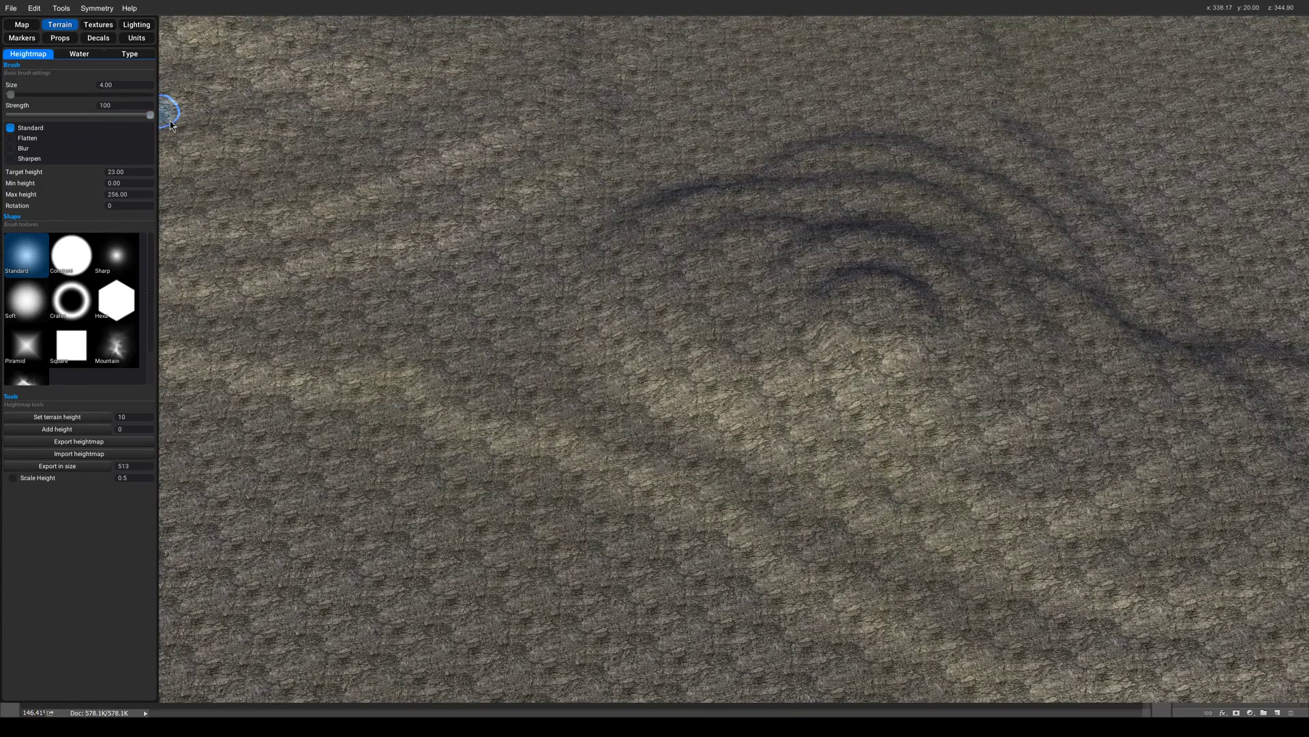
scroll(452, 401, "down", 3)
scroll(681, 398, "up", 3)
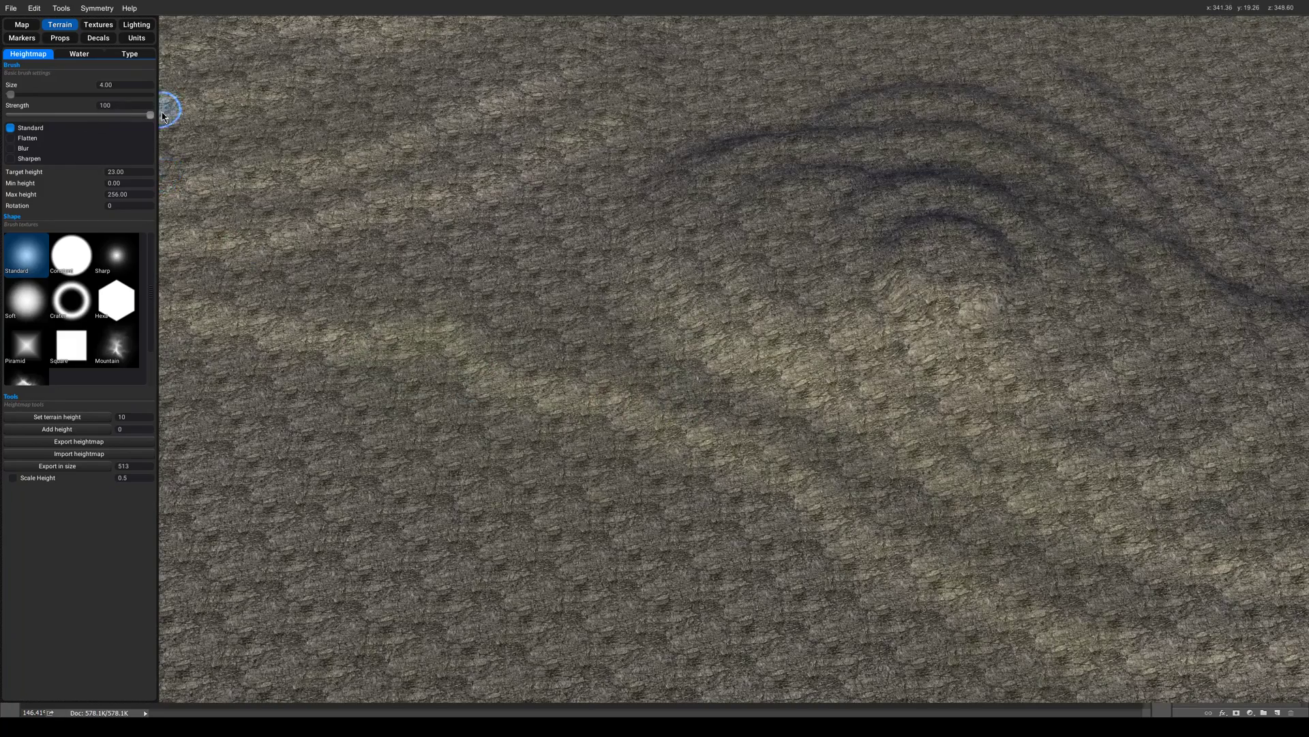
scroll(566, 292, "down", 5)
scroll(634, 313, "up", 1)
scroll(771, 384, "down", 2)
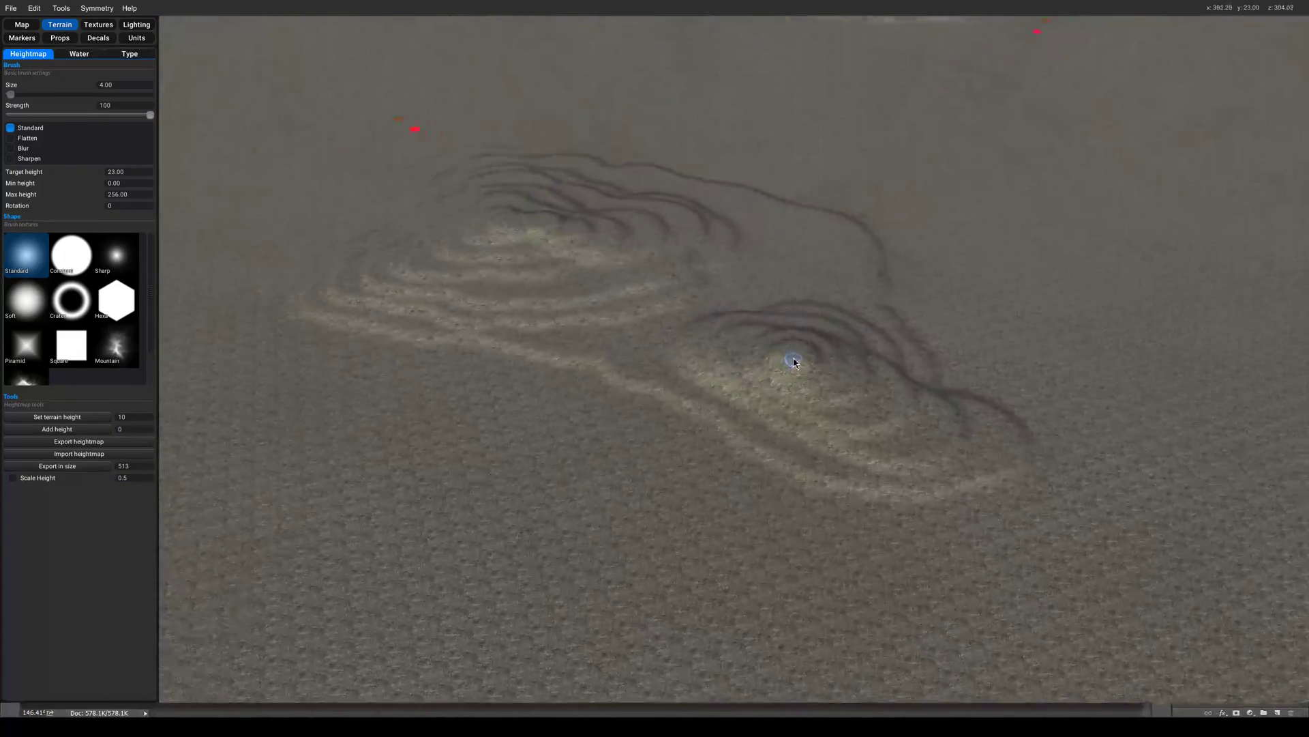
scroll(793, 362, "up", 2)
left_click_drag(530, 518, 558, 524)
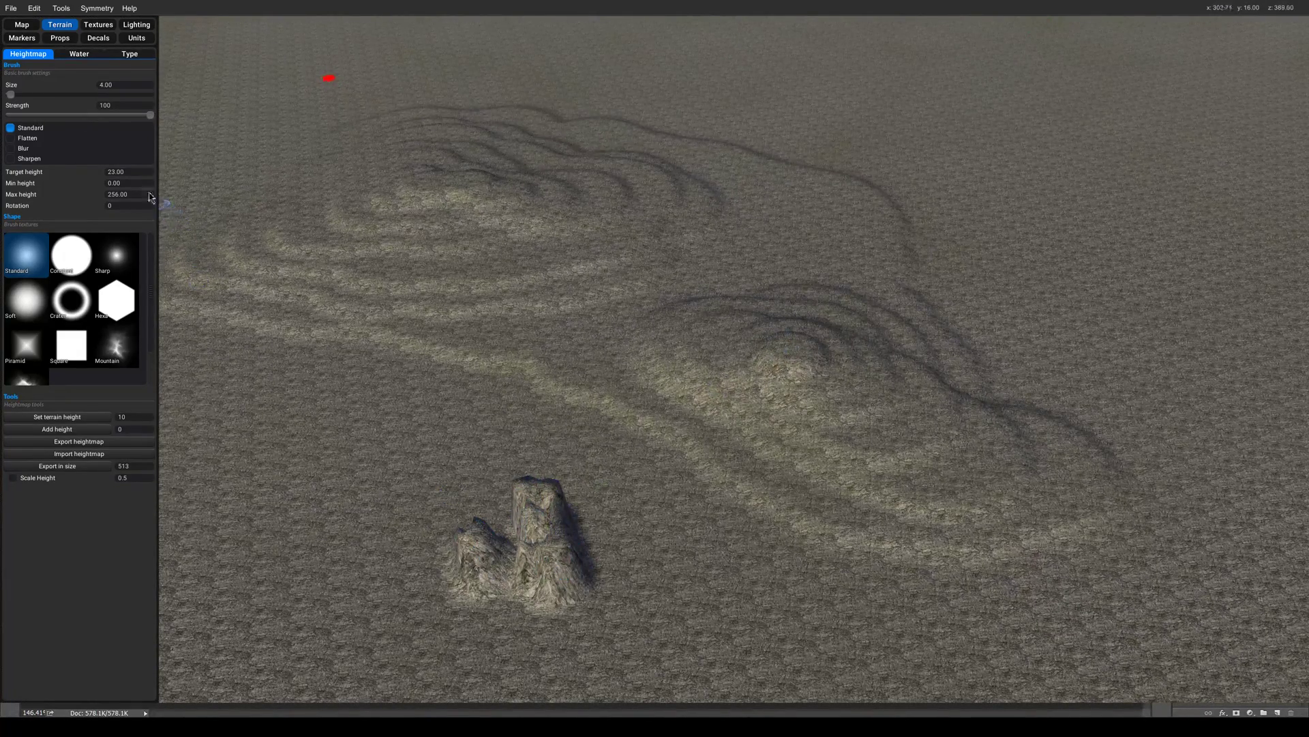
left_click_drag(320, 479, 352, 484)
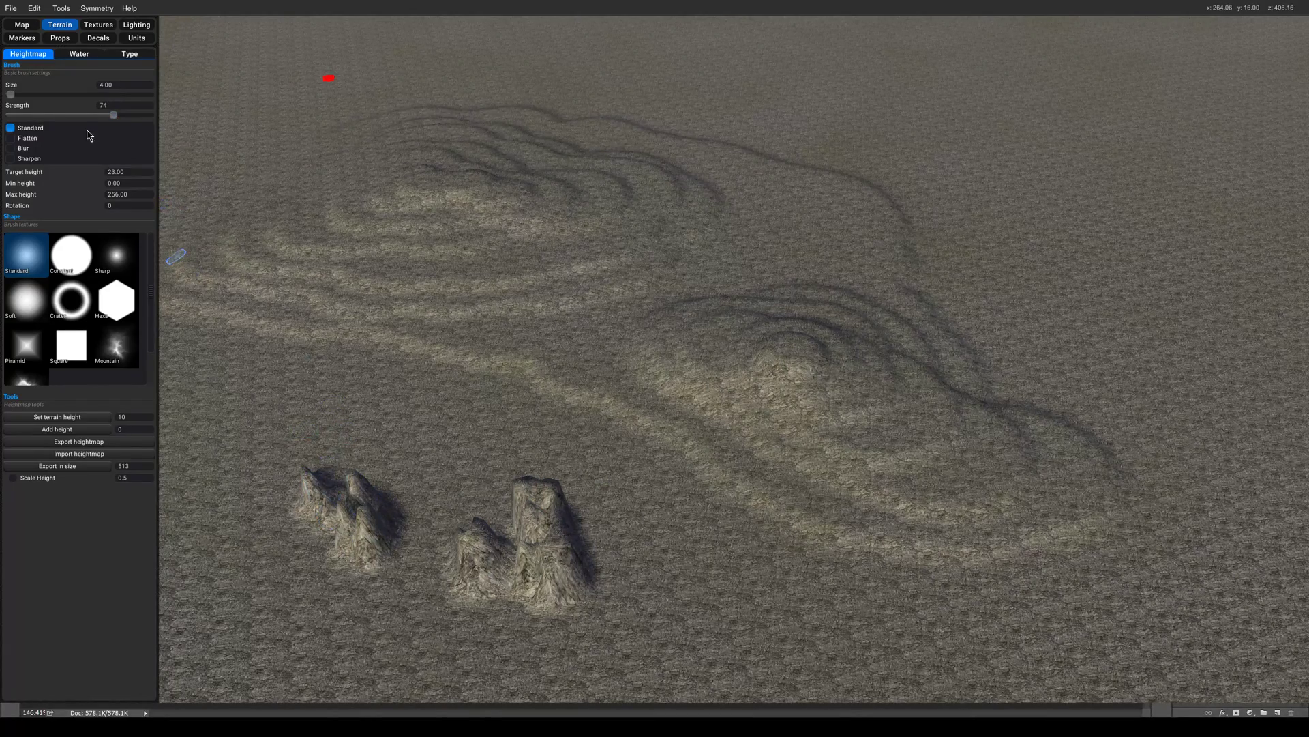
Raise further rows of rocky peaks around the two clusters on the flat ground, with the brush strength reduced to 37.
left_click_drag(276, 394, 345, 440)
scroll(371, 444, "down", 1)
middle_click_drag(371, 444, 512, 409)
scroll(511, 409, "up", 1)
mouse_move(408, 466)
left_mouse_down()
mouse_move(518, 546)
mouse_move(539, 546)
left_mouse_up()
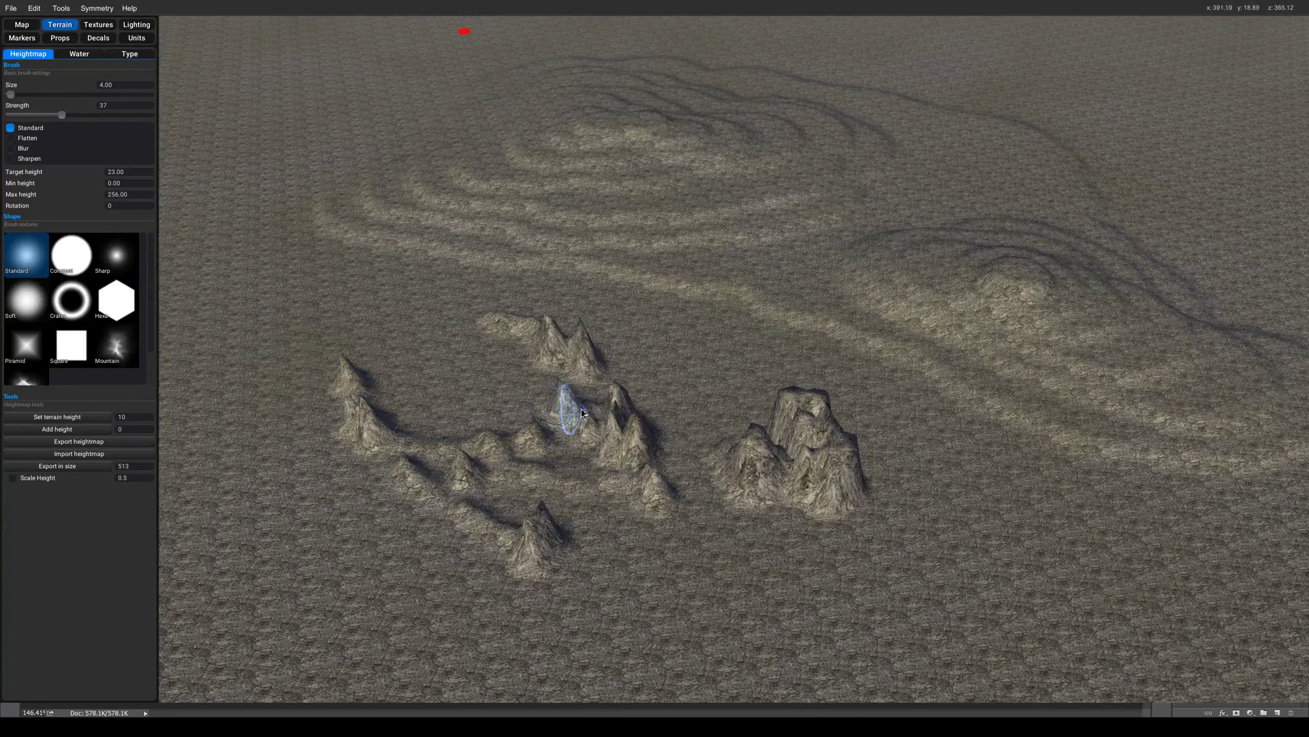
Undo the test peaks until the flat ground beside the mounds is clear again.
scroll(582, 413, "up", 2)
scroll(587, 444, "down", 2)
key("ctrl+z")
key("ctrl+z")
key("ctrl+z")
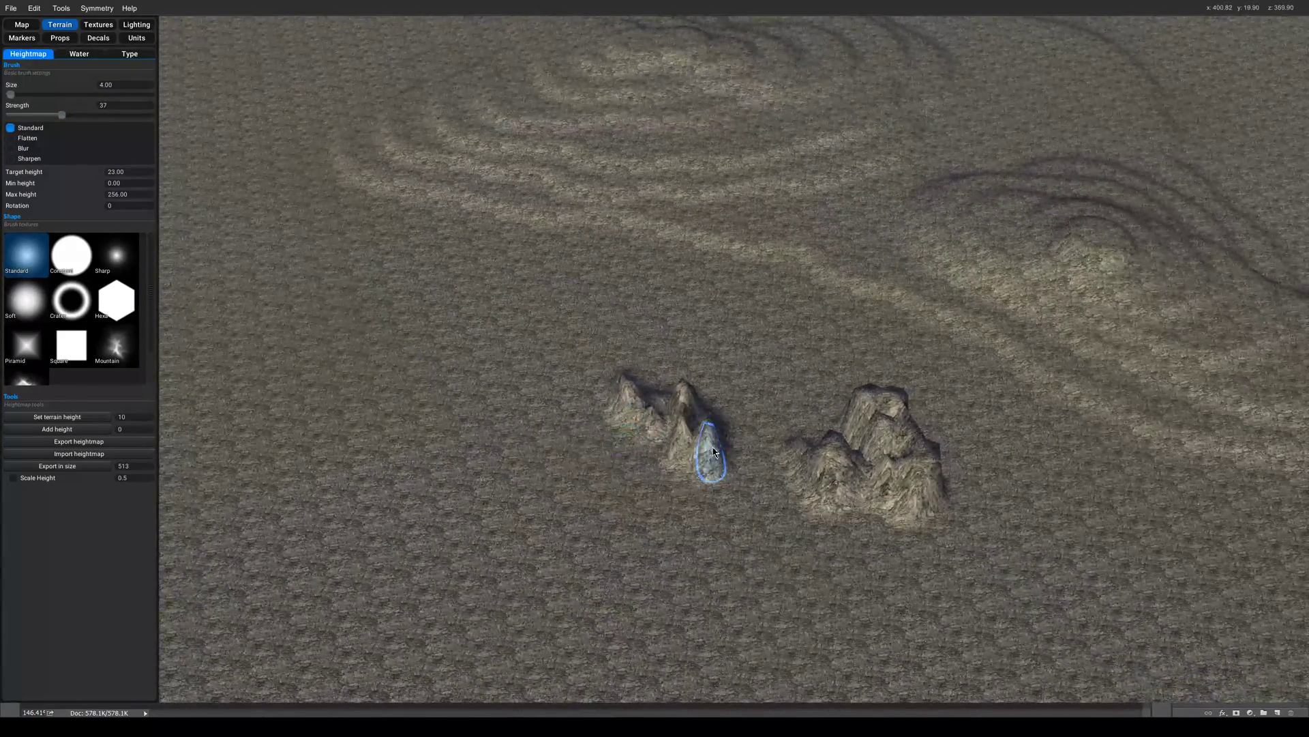
key("ctrl+z")
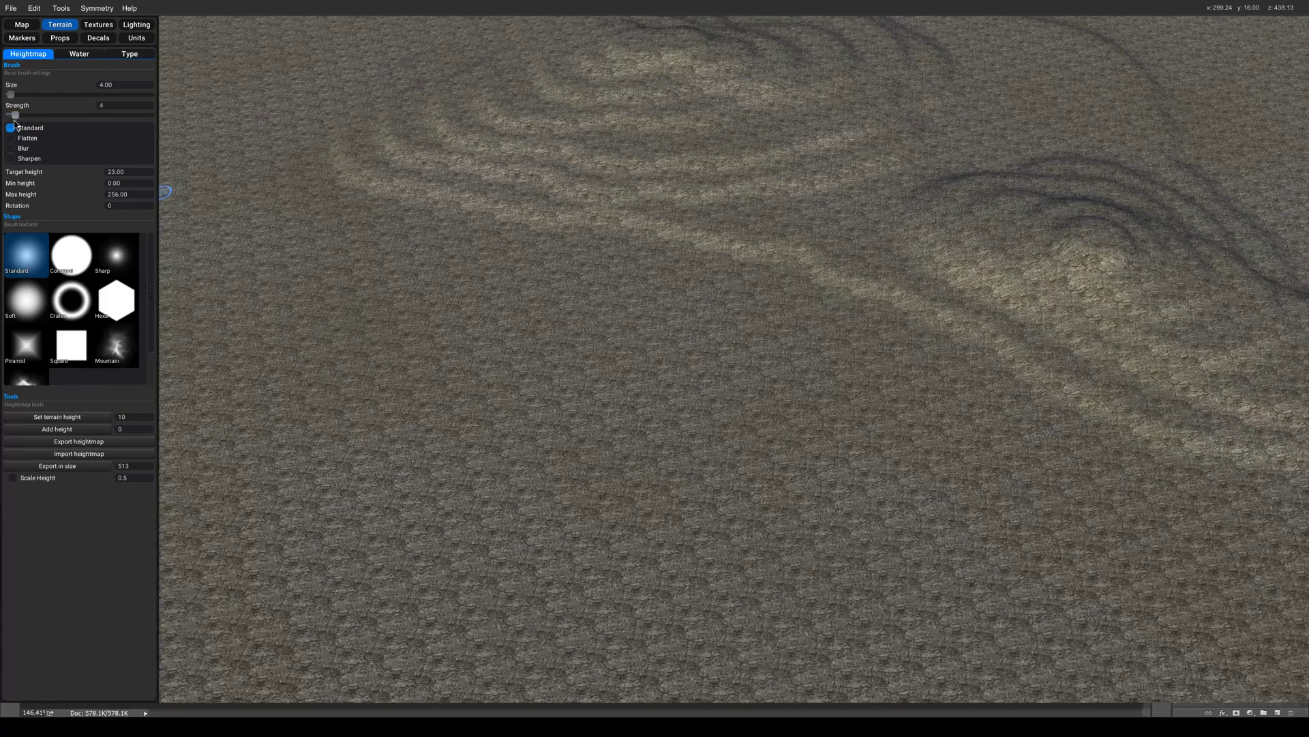
Set the brush strength to 5 and raise a narrow ridge from the small mound's summit down to its foot.
scroll(953, 368, "down", 3)
scroll(953, 368, "up", 5)
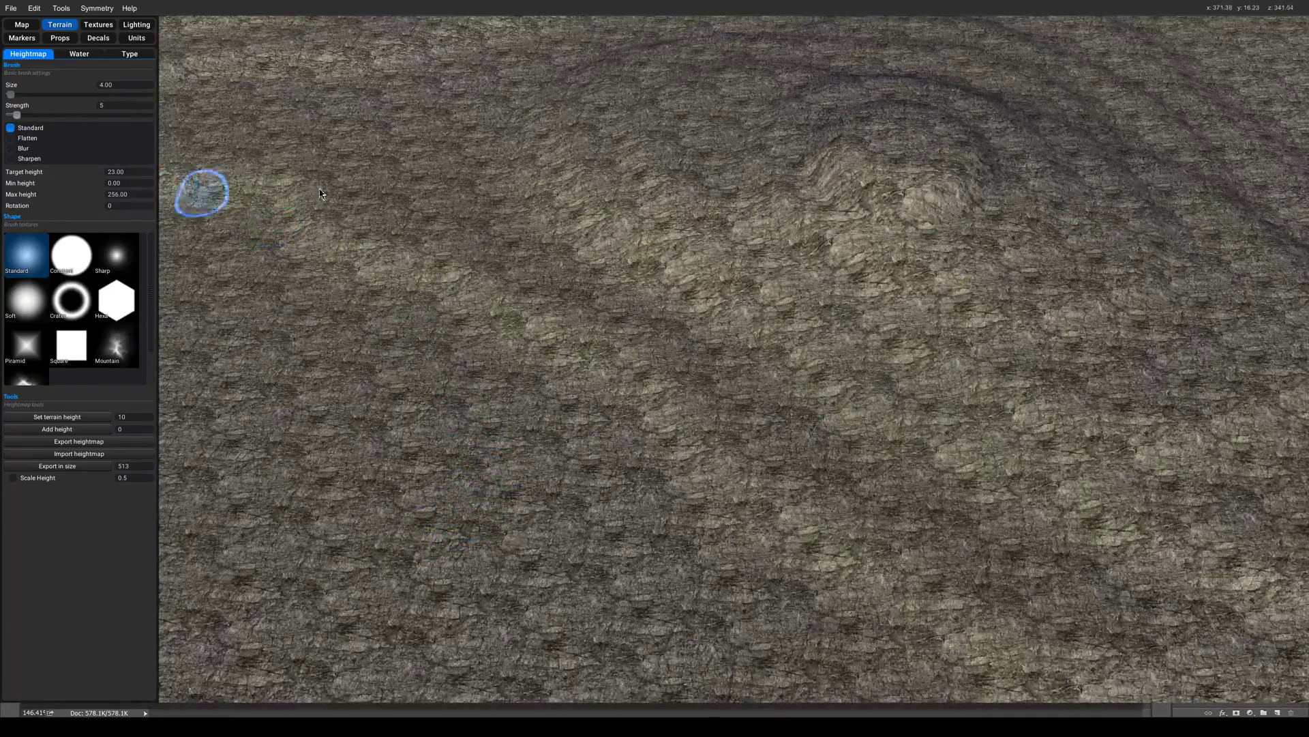
scroll(832, 225, "down", 5)
scroll(770, 350, "up", 3)
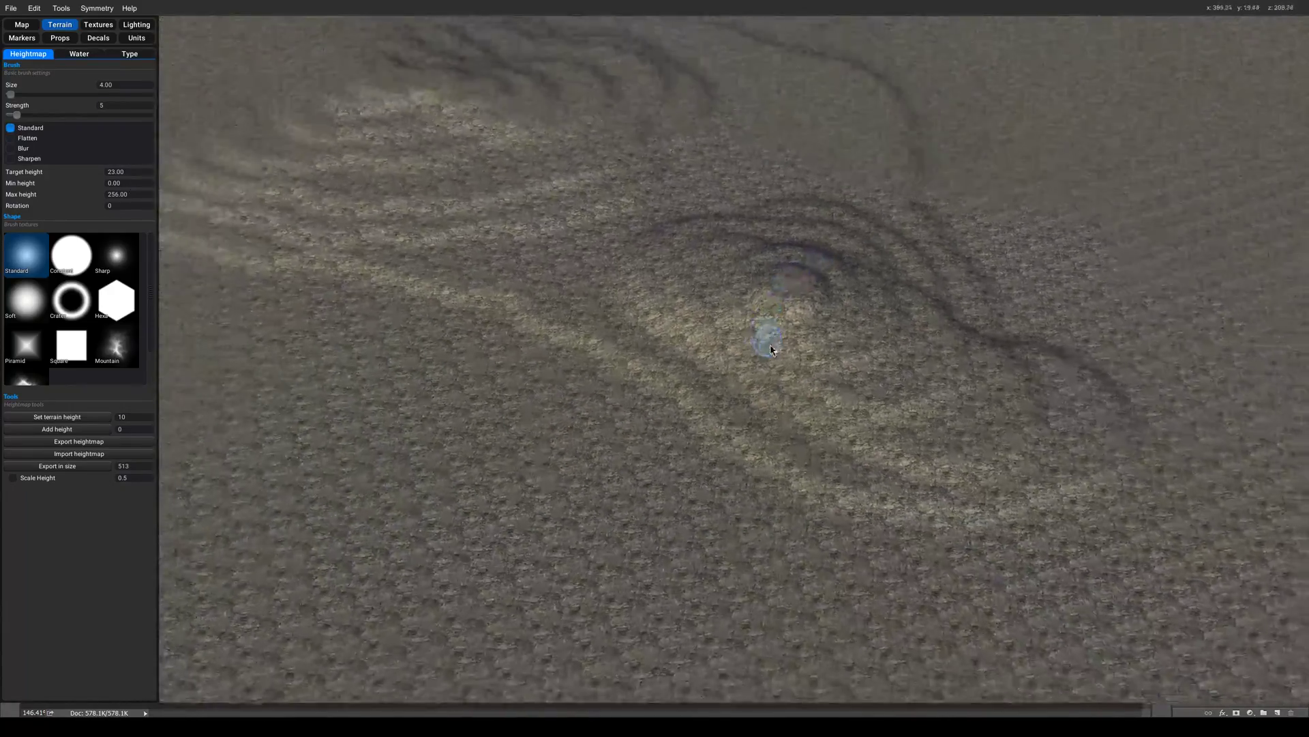
scroll(771, 350, "down", 5)
scroll(775, 307, "up", 5)
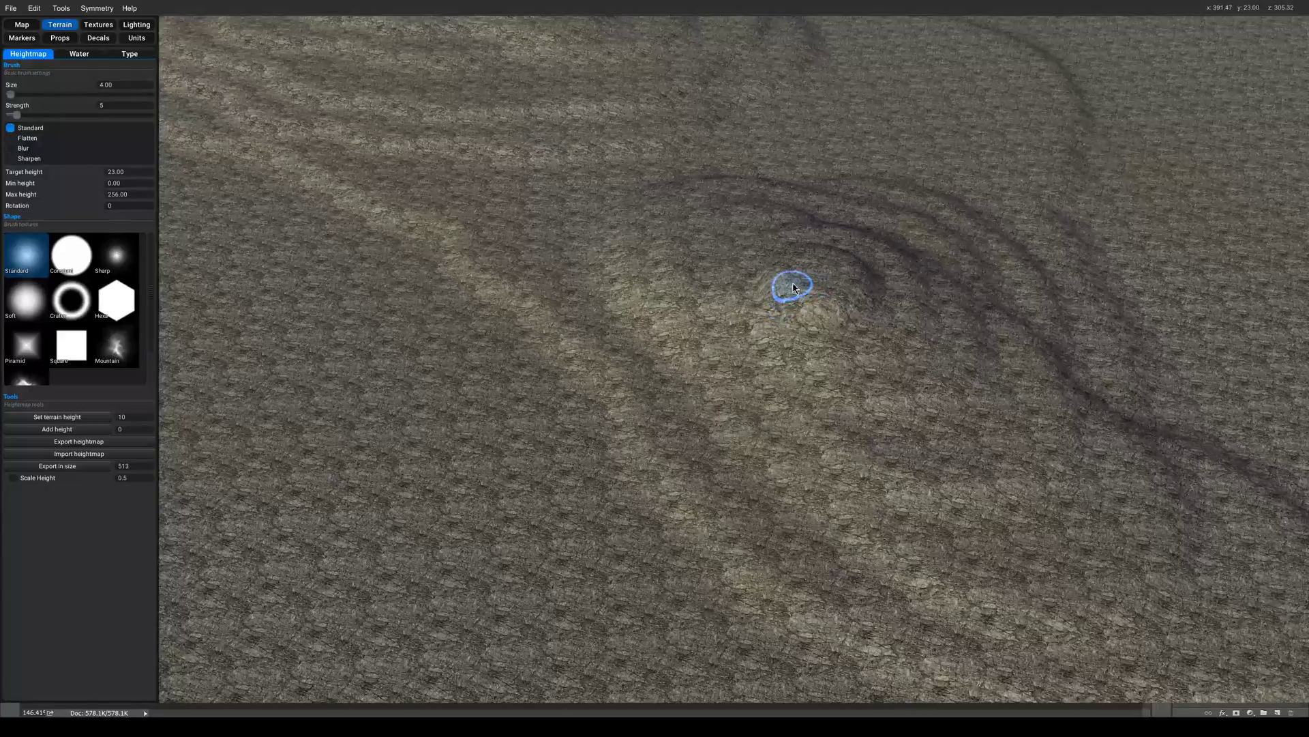
scroll(793, 288, "up", 3)
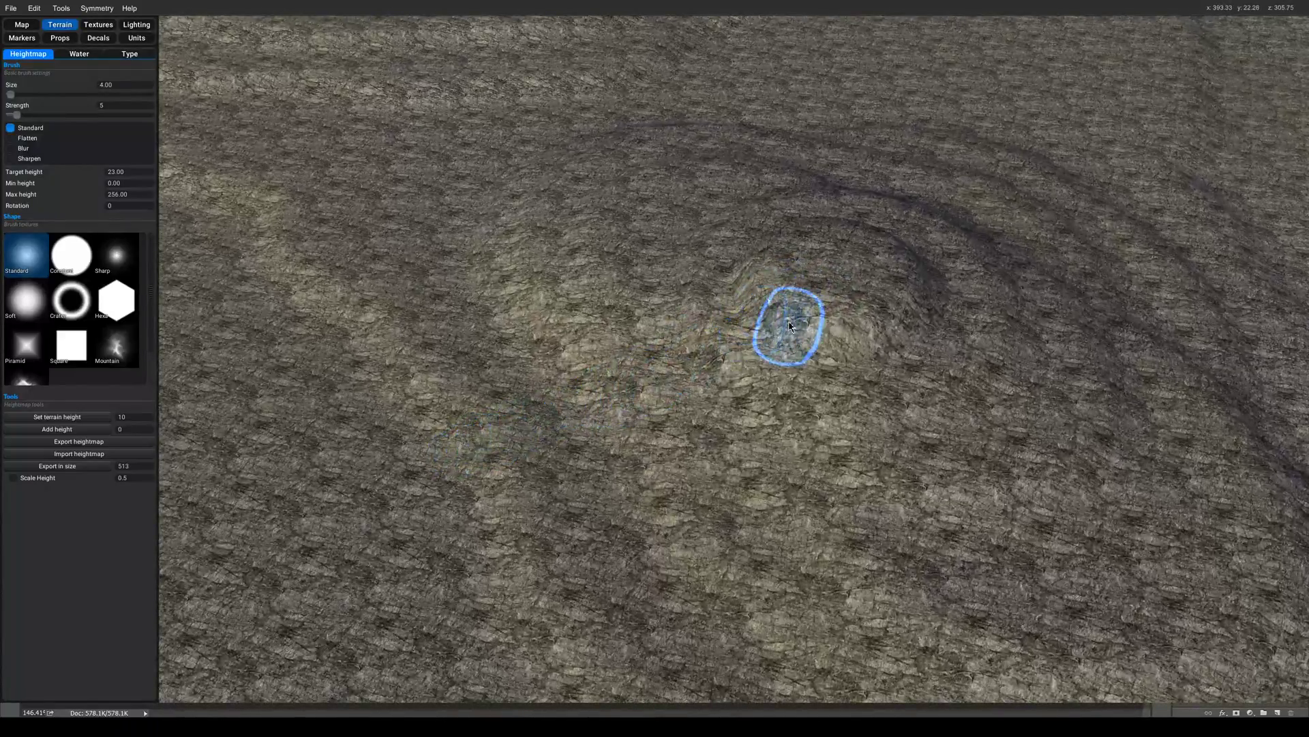
scroll(757, 335, "up", 4)
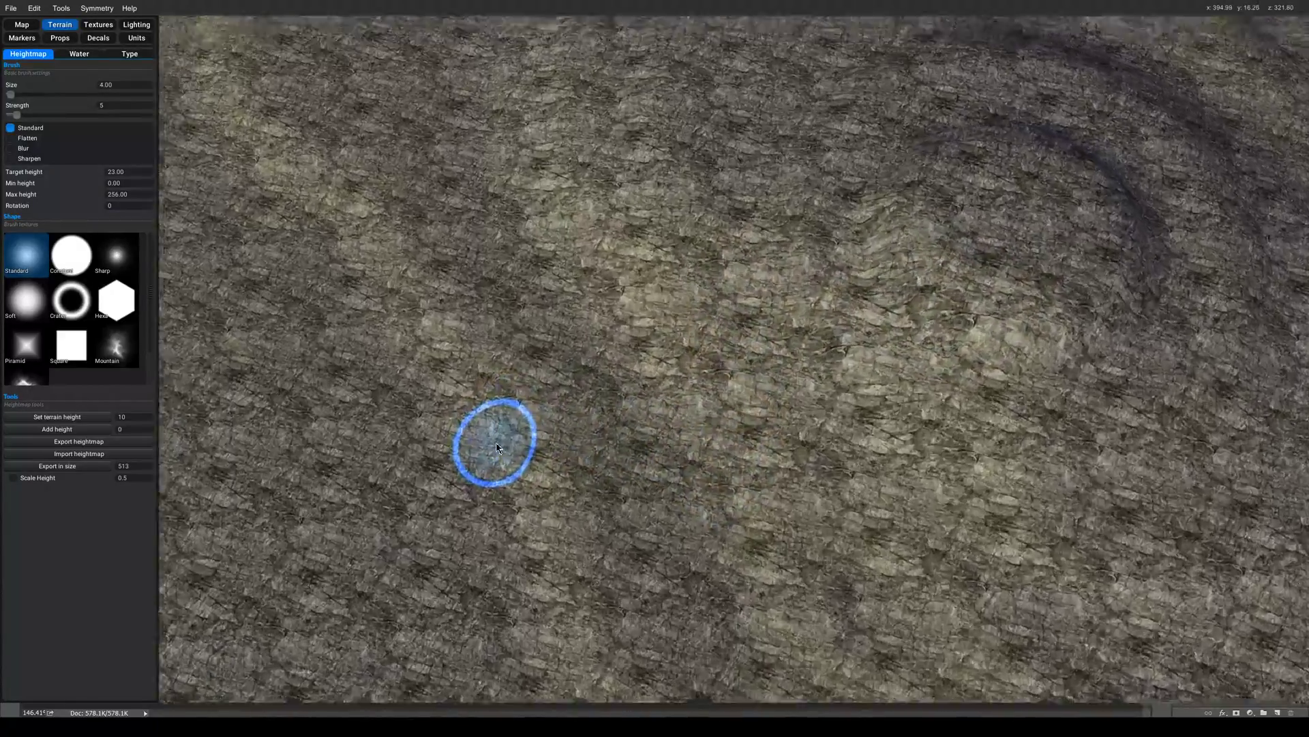
scroll(496, 447, "up", 2)
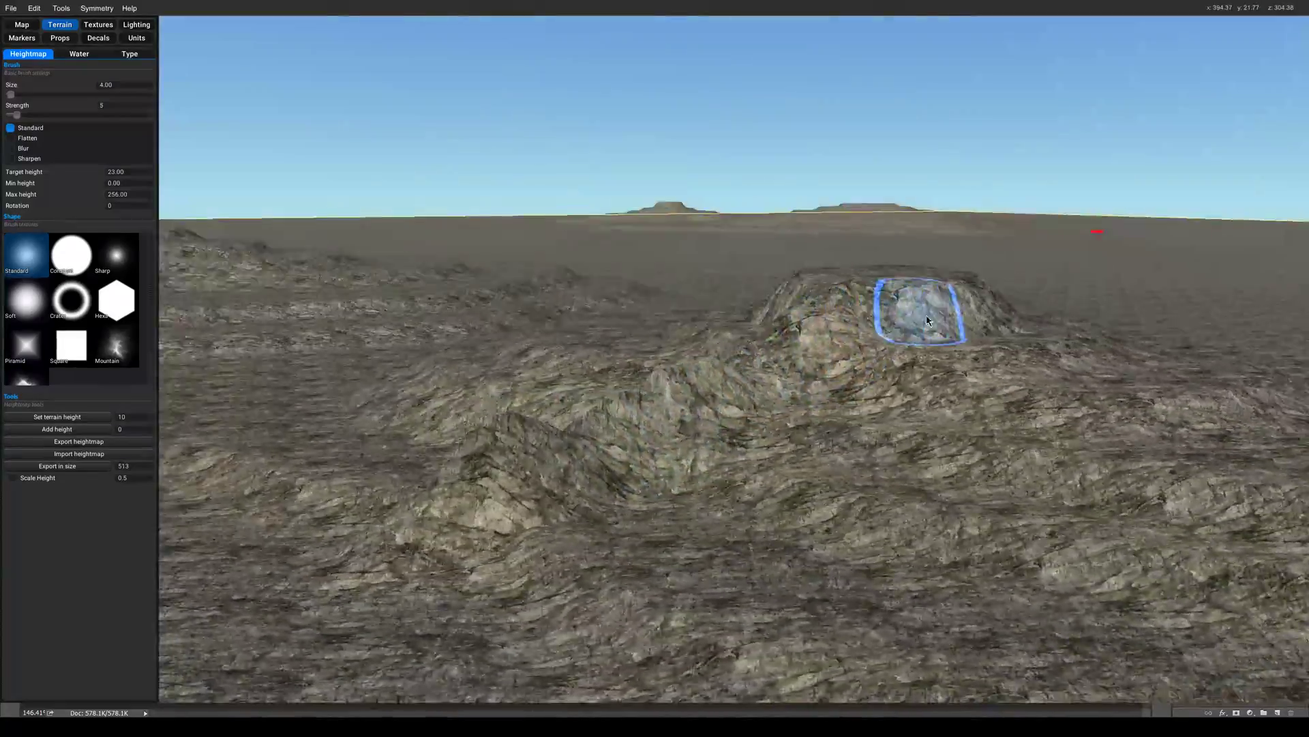
Examine the new ridge on the small mound from low level, from the opposite side and from above.
middle_click_drag(927, 316, 1245, 286)
middle_click_drag(760, 429, 787, 519)
scroll(907, 573, "down", 2)
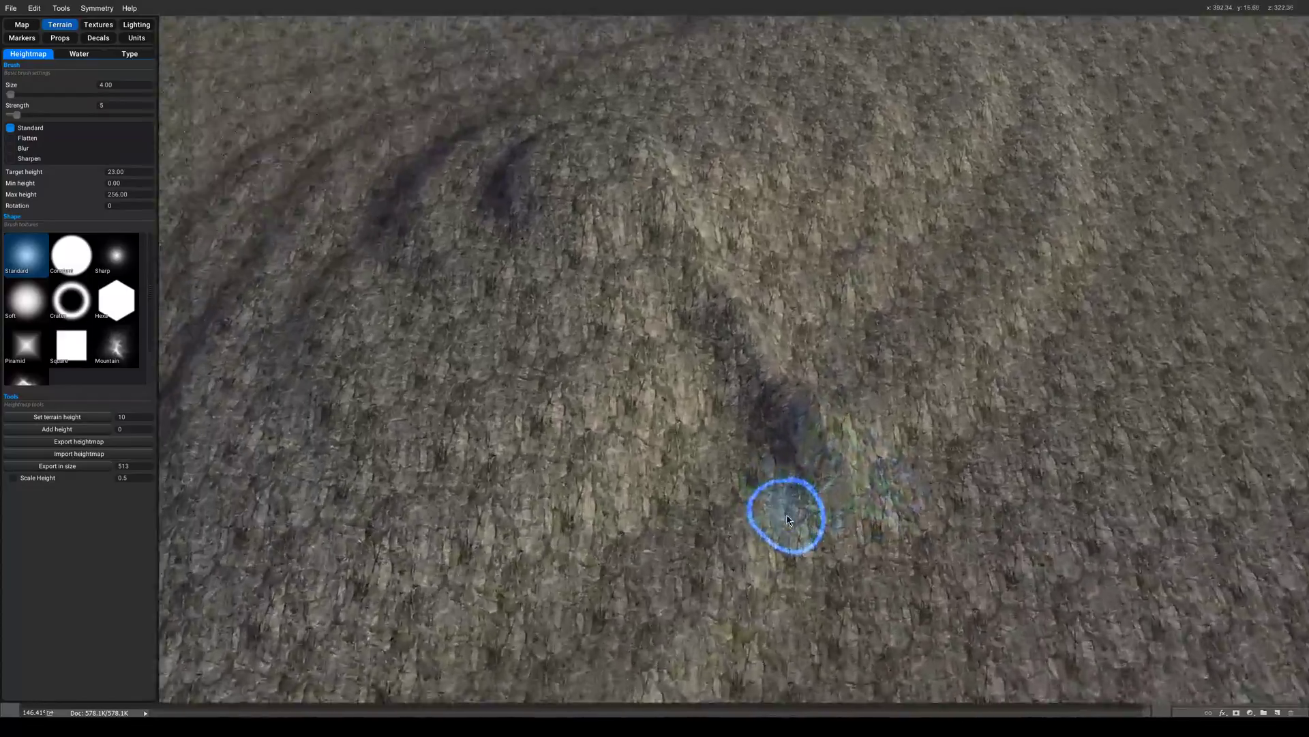
scroll(765, 524, "up", 1)
scroll(760, 526, "down", 3)
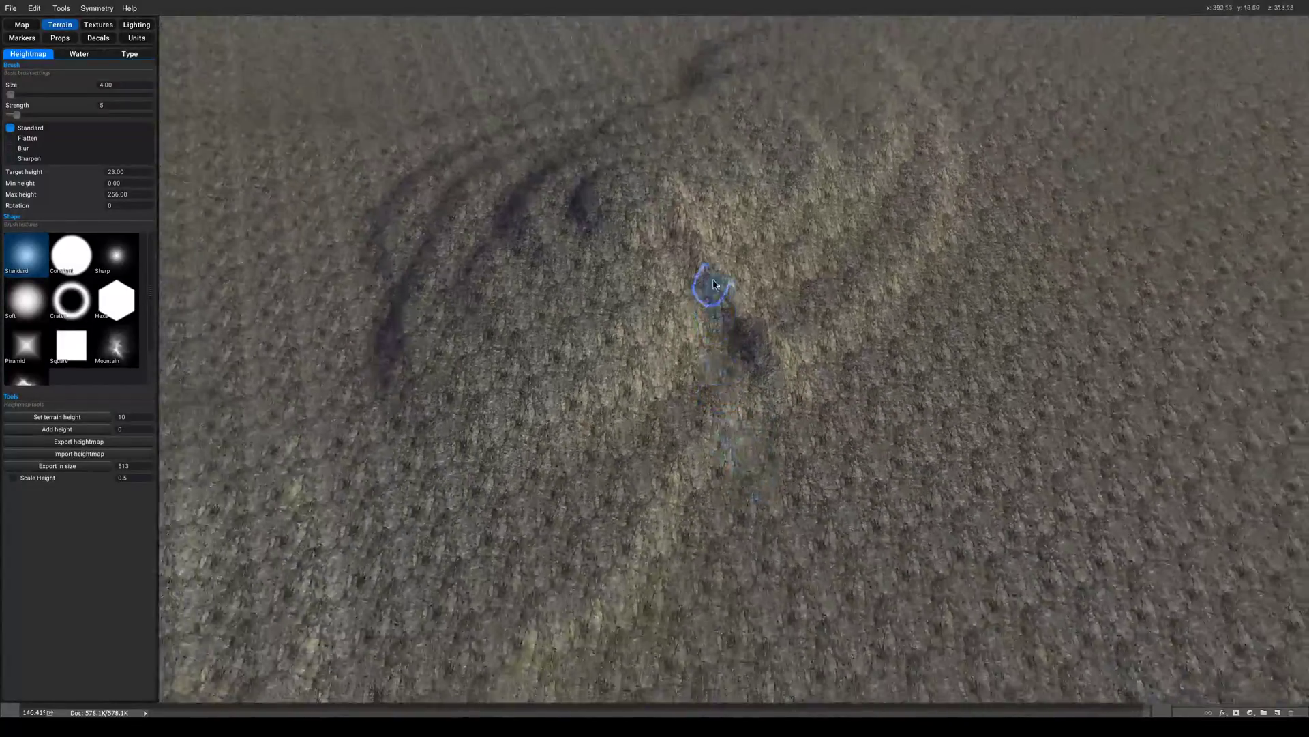
right_click_drag(714, 285, 730, 316)
mouse_move(800, 382)
right_mouse_down()
mouse_move(804, 272)
mouse_move(523, 319)
right_mouse_up()
Show the slope overlay and examine the gradients along the new ridge and the stepped layers of both mounds.
key("h")
scroll(669, 322, "down", 2)
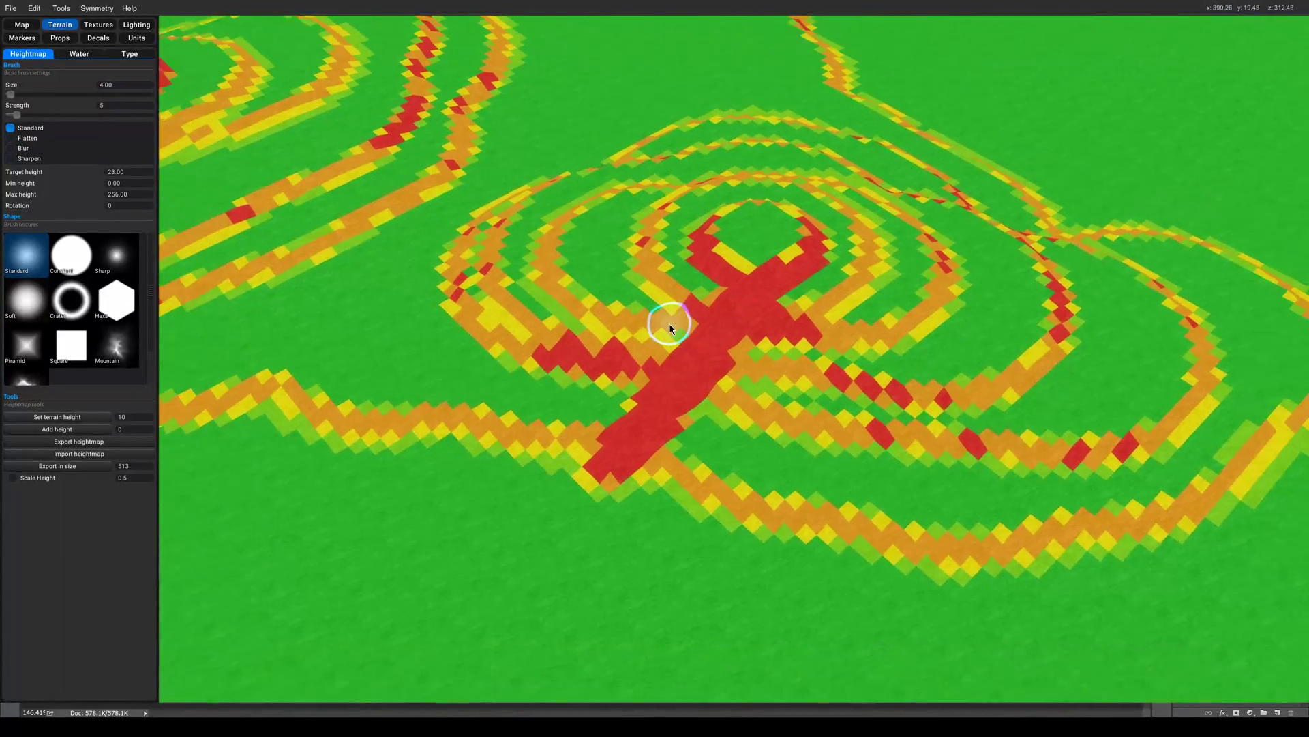
mouse_move(675, 322)
right_mouse_down()
mouse_move(645, 329)
mouse_move(658, 322)
right_mouse_up()
scroll(686, 333, "up", 3)
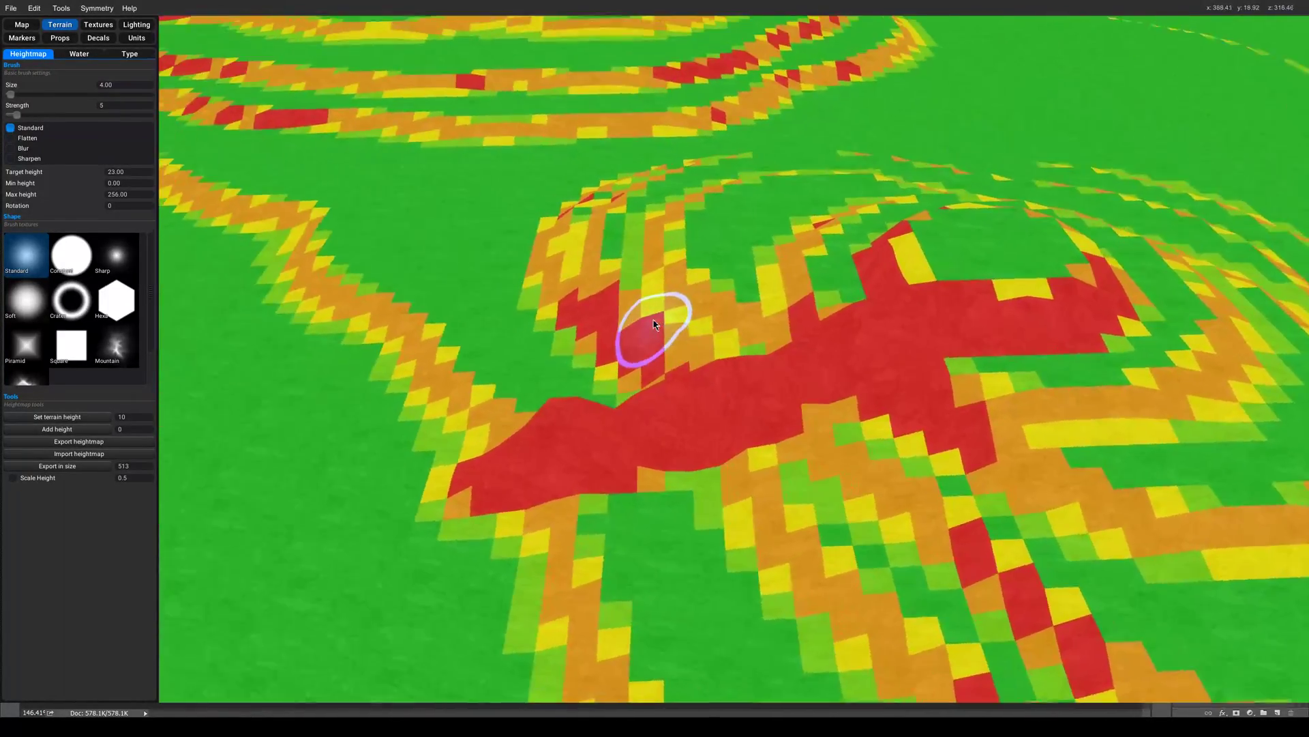
scroll(658, 321, "down", 4)
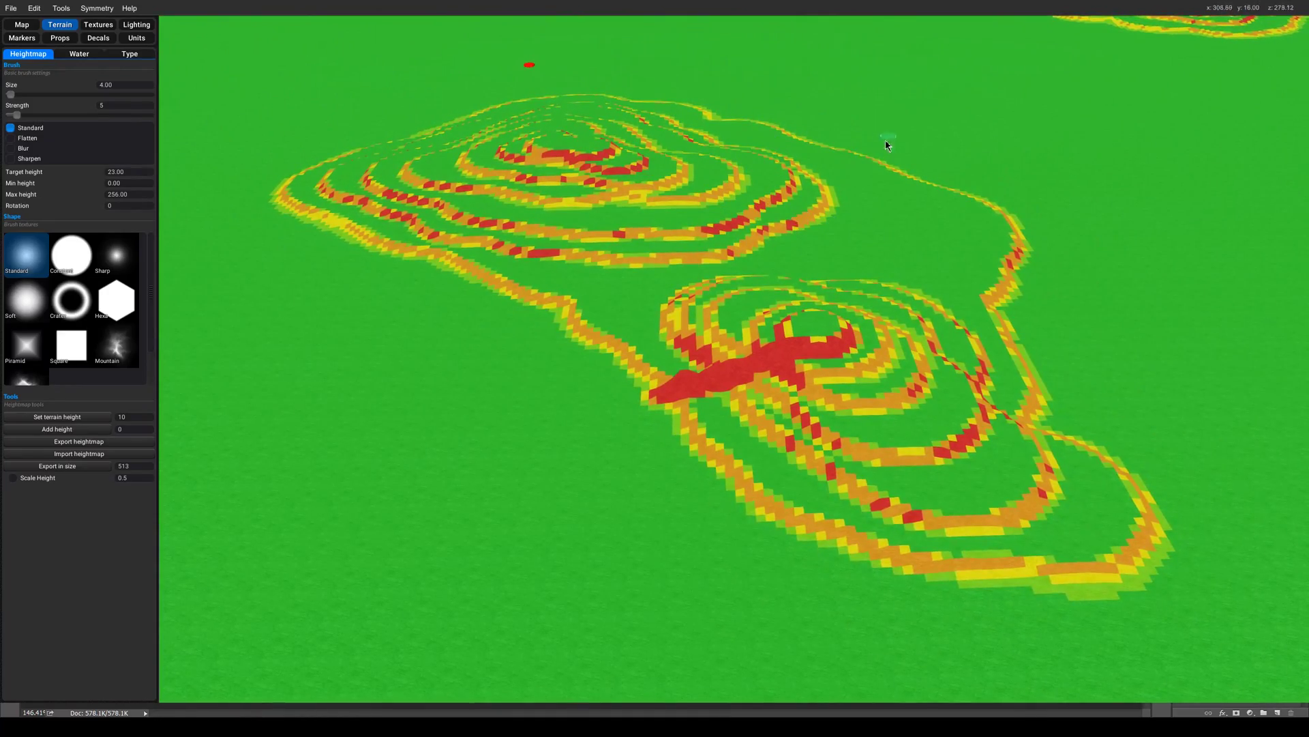
scroll(765, 249, "up", 5)
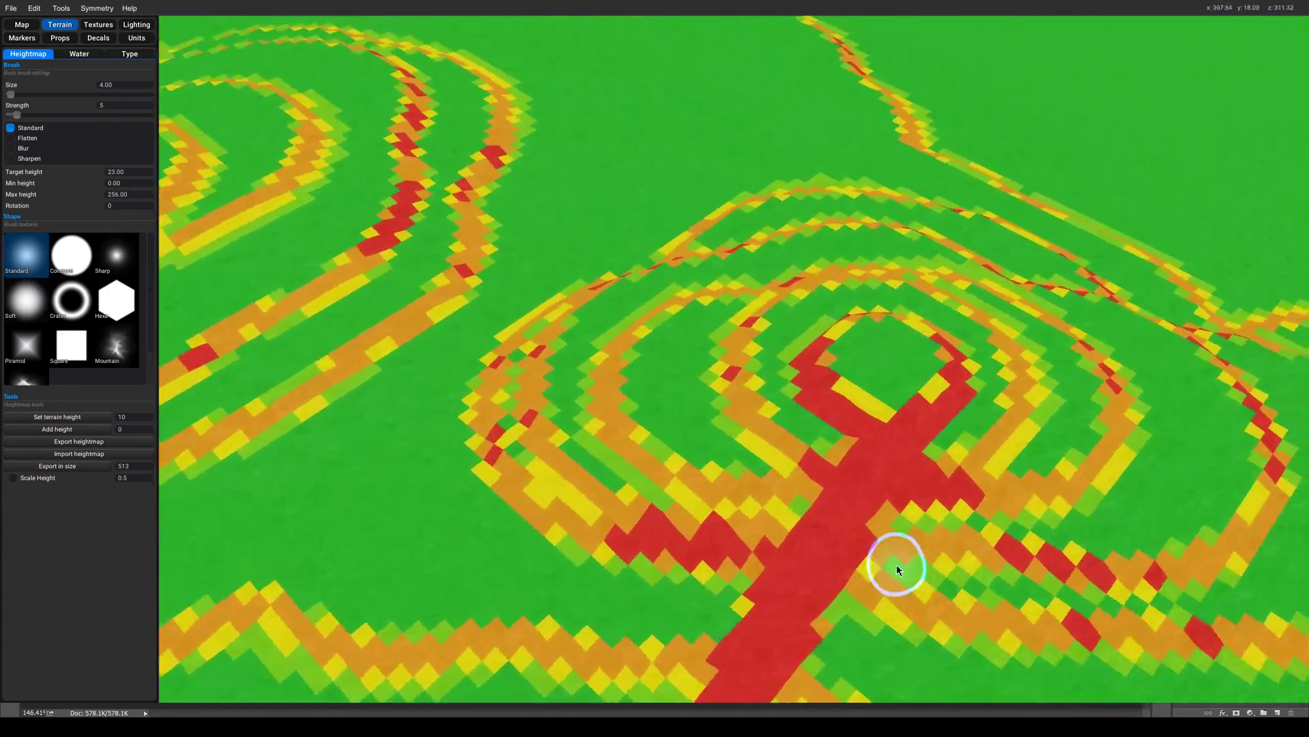
middle_click_drag(897, 566, 788, 476)
scroll(768, 368, "up", 2)
right_click_drag(757, 314, 629, 302)
scroll(629, 301, "down", 5)
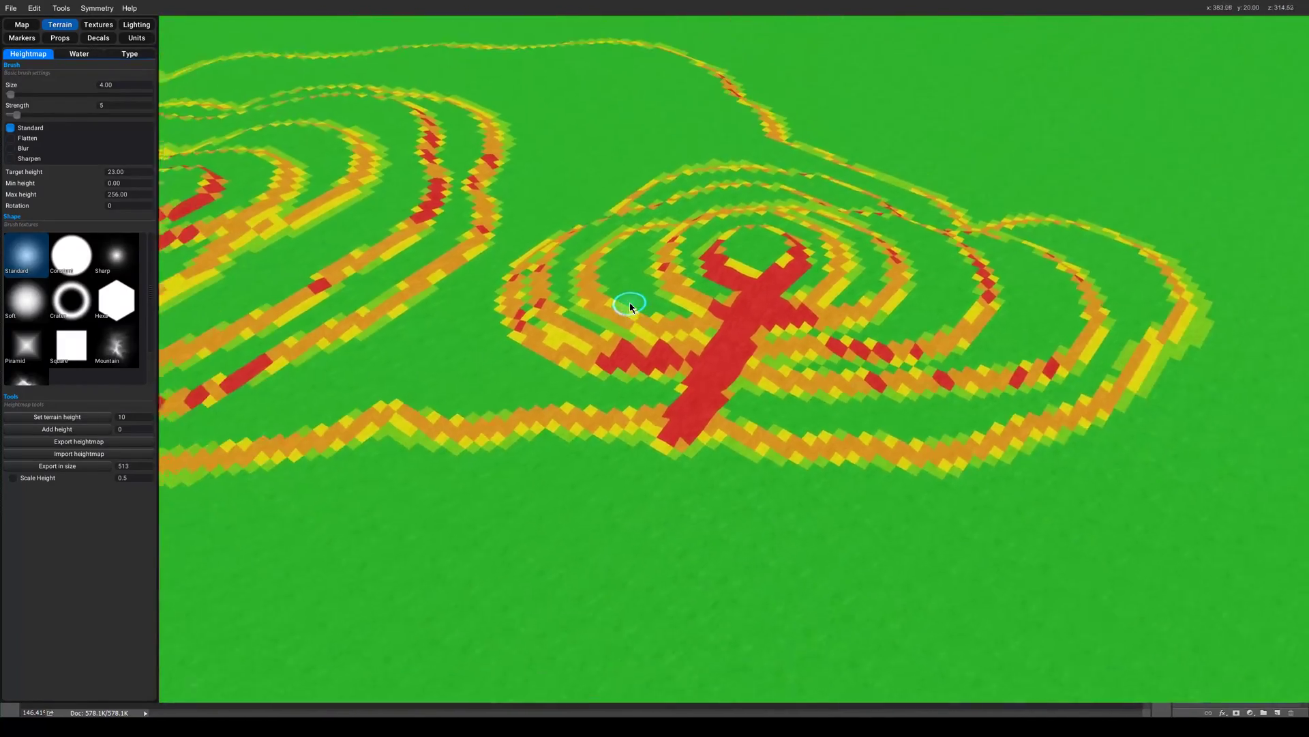
scroll(784, 331, "up", 5)
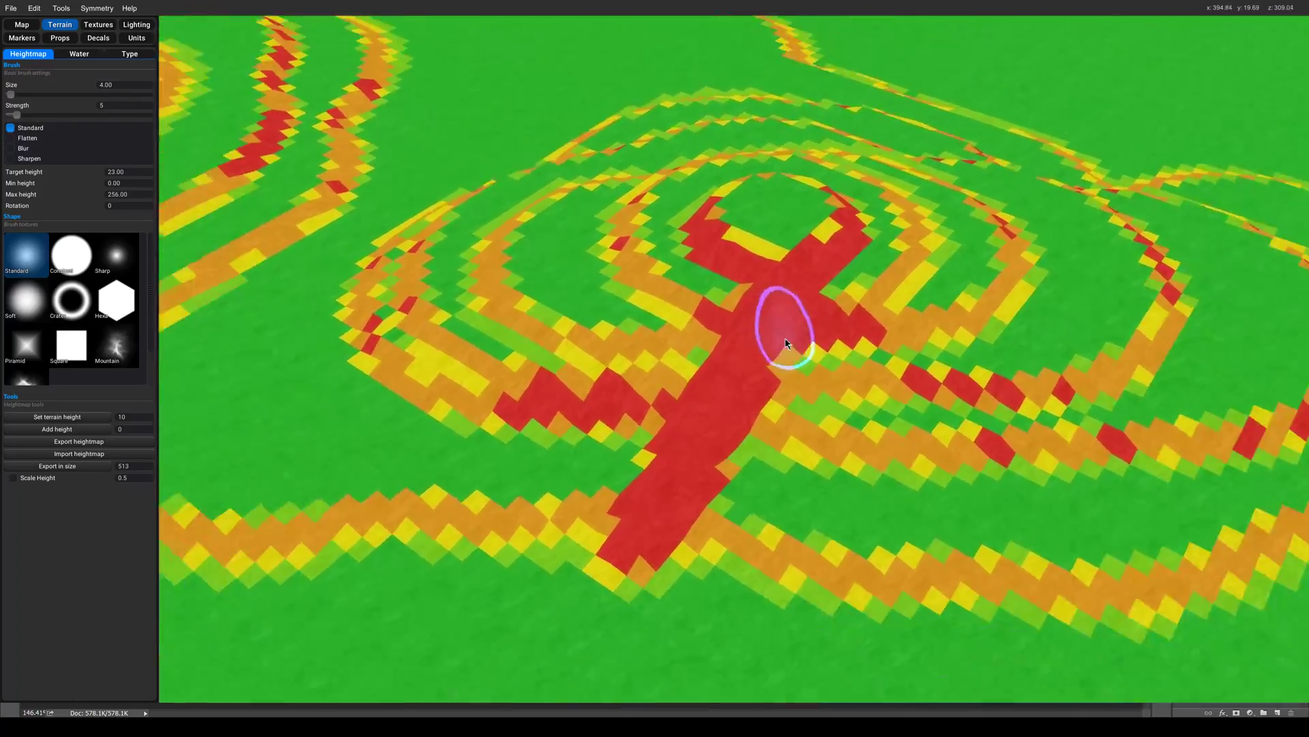
Hide the slope overlay and sculpt a second ridge with a gully beside the first one on the small mound.
key("h")
right_click_drag(752, 395, 856, 386)
scroll(856, 386, "down", 3)
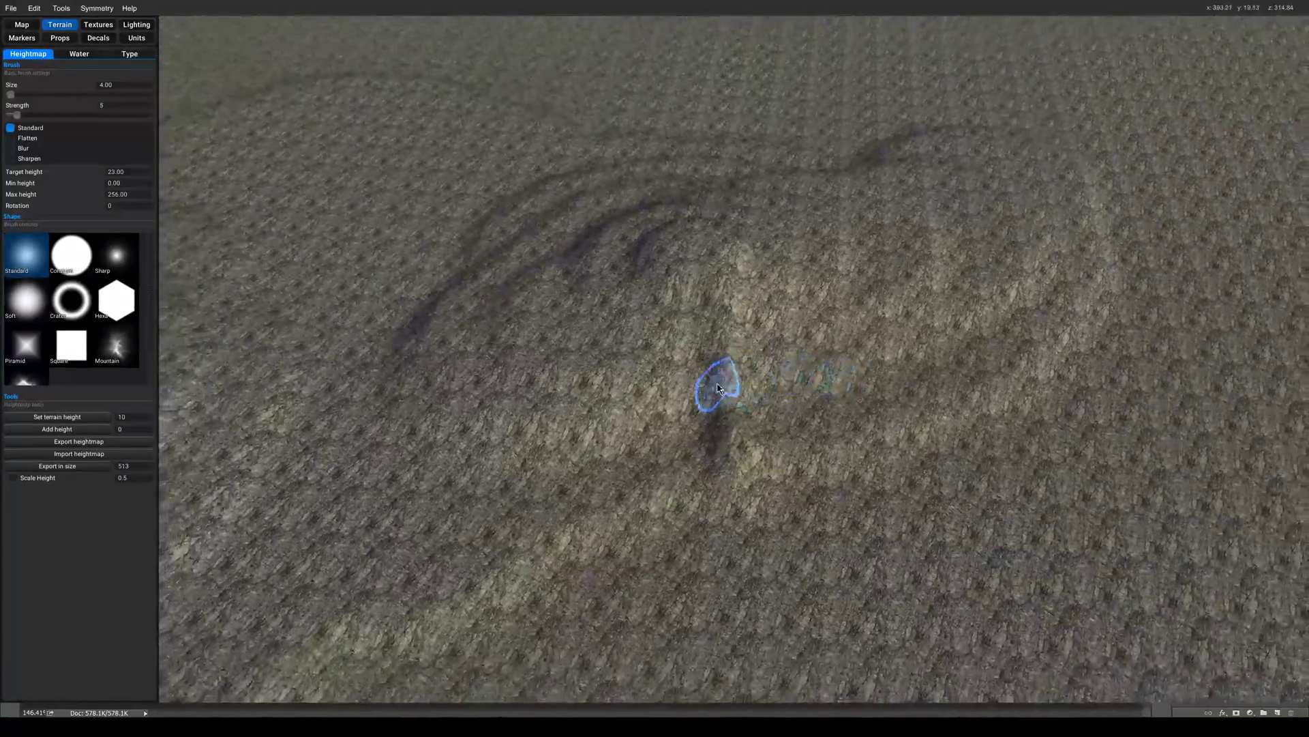
scroll(717, 389, "up", 3)
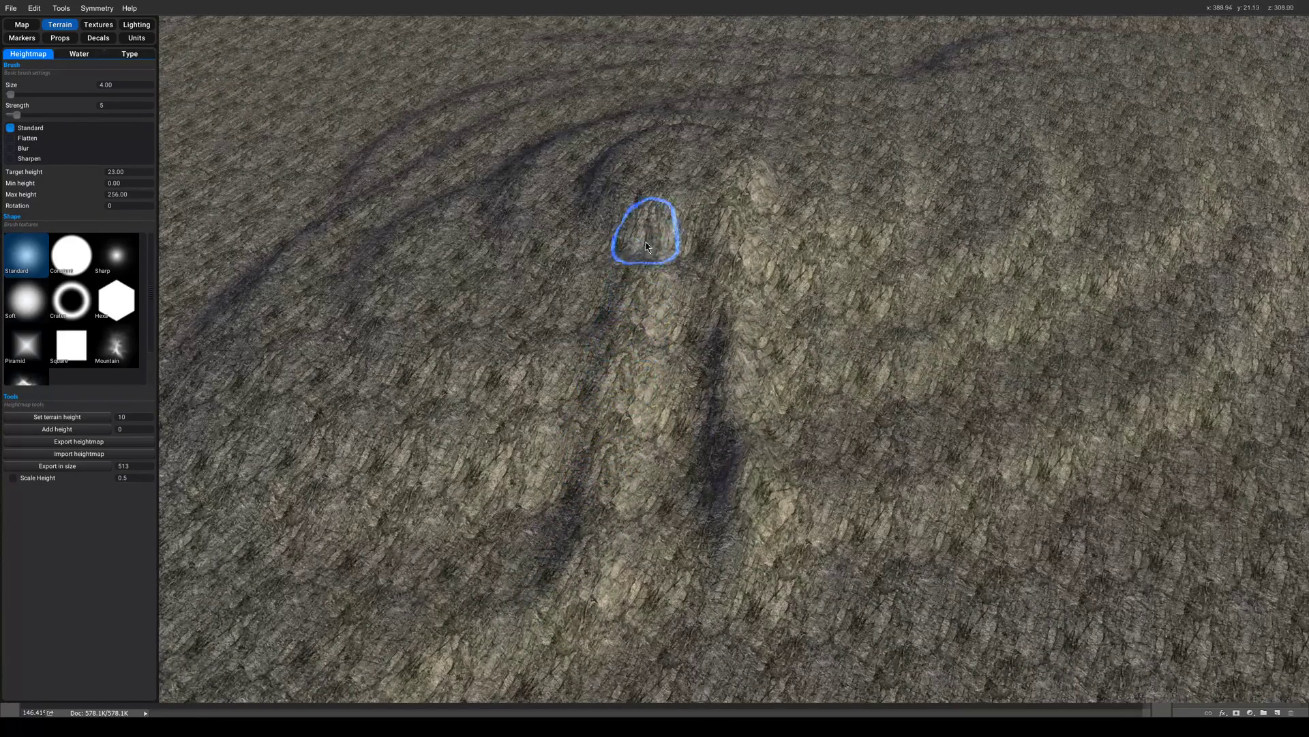
mouse_move(648, 235)
middle_mouse_down()
mouse_move(658, 199)
mouse_move(622, 371)
mouse_move(701, 461)
middle_mouse_up()
scroll(623, 371, "up", 2)
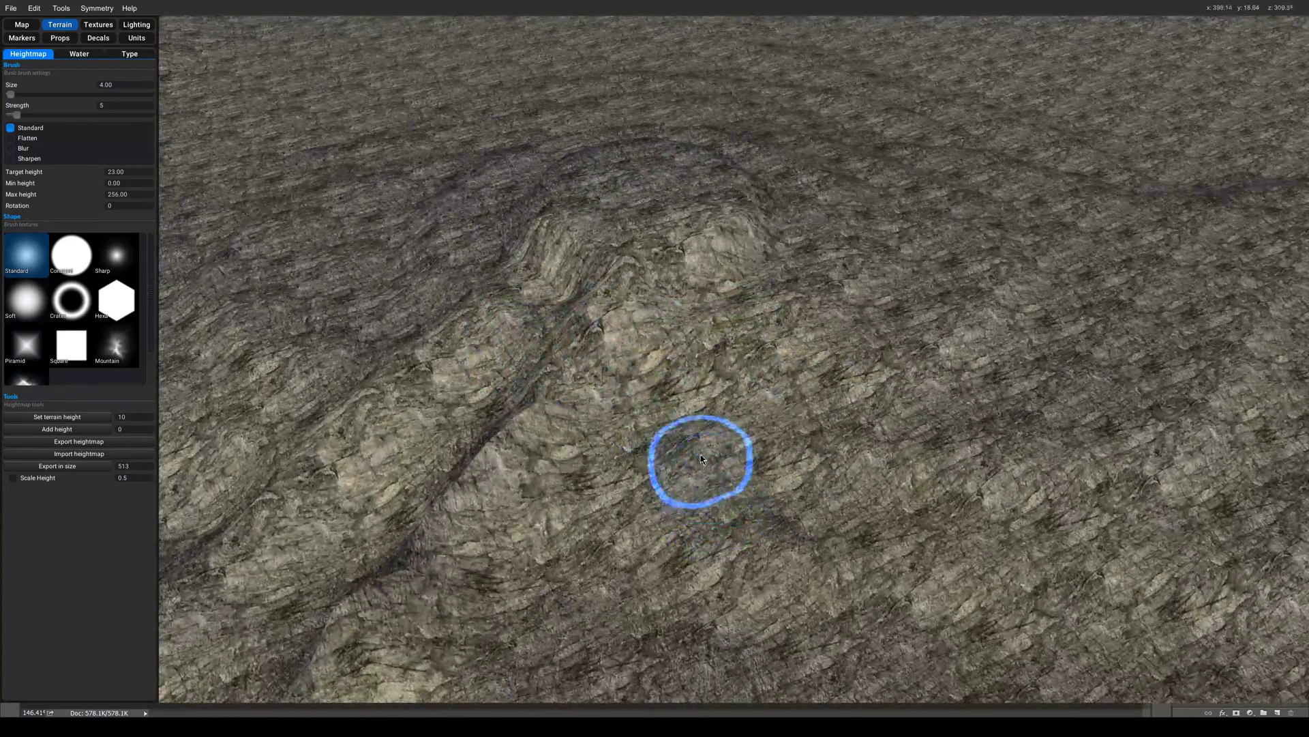
Sculpt more branching ridges and gullies across the lower front slope of the small mound, down to its foot.
scroll(712, 454, "down", 4)
scroll(710, 501, "up", 3)
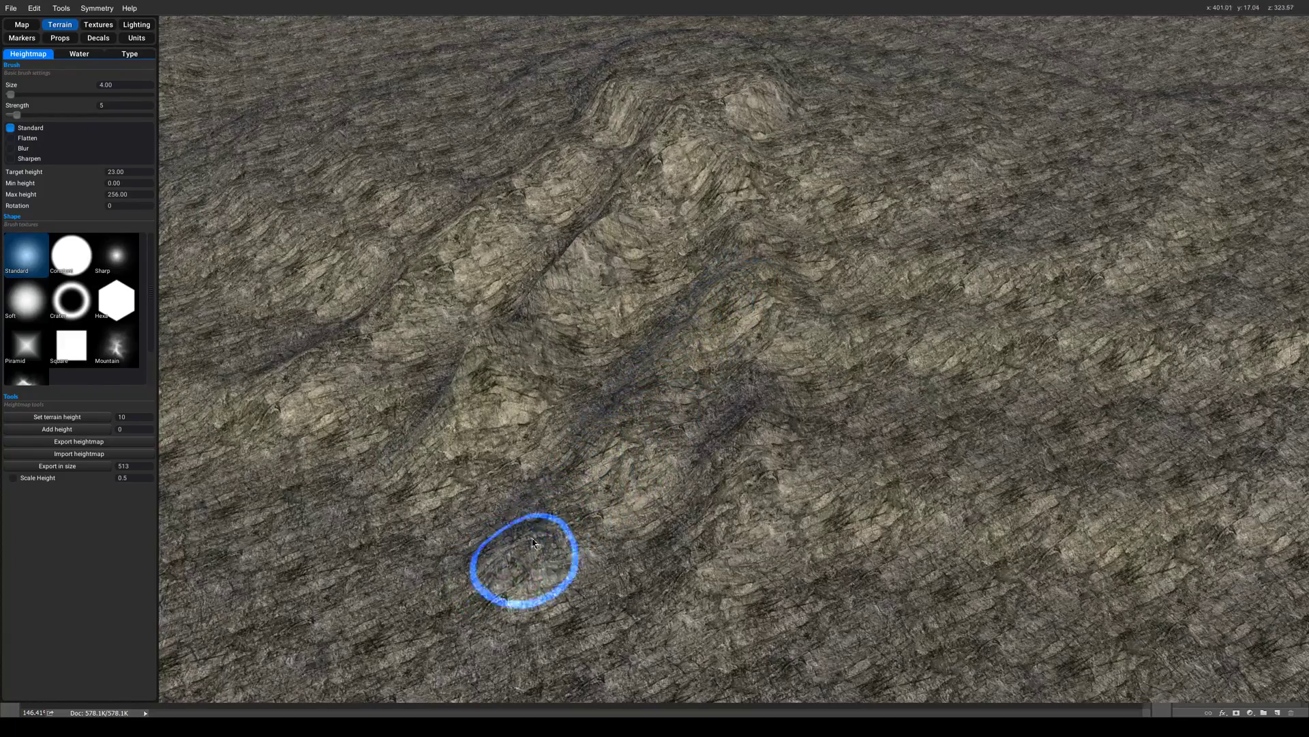
scroll(733, 290, "down", 2)
key("space")
scroll(728, 301, "up", 4)
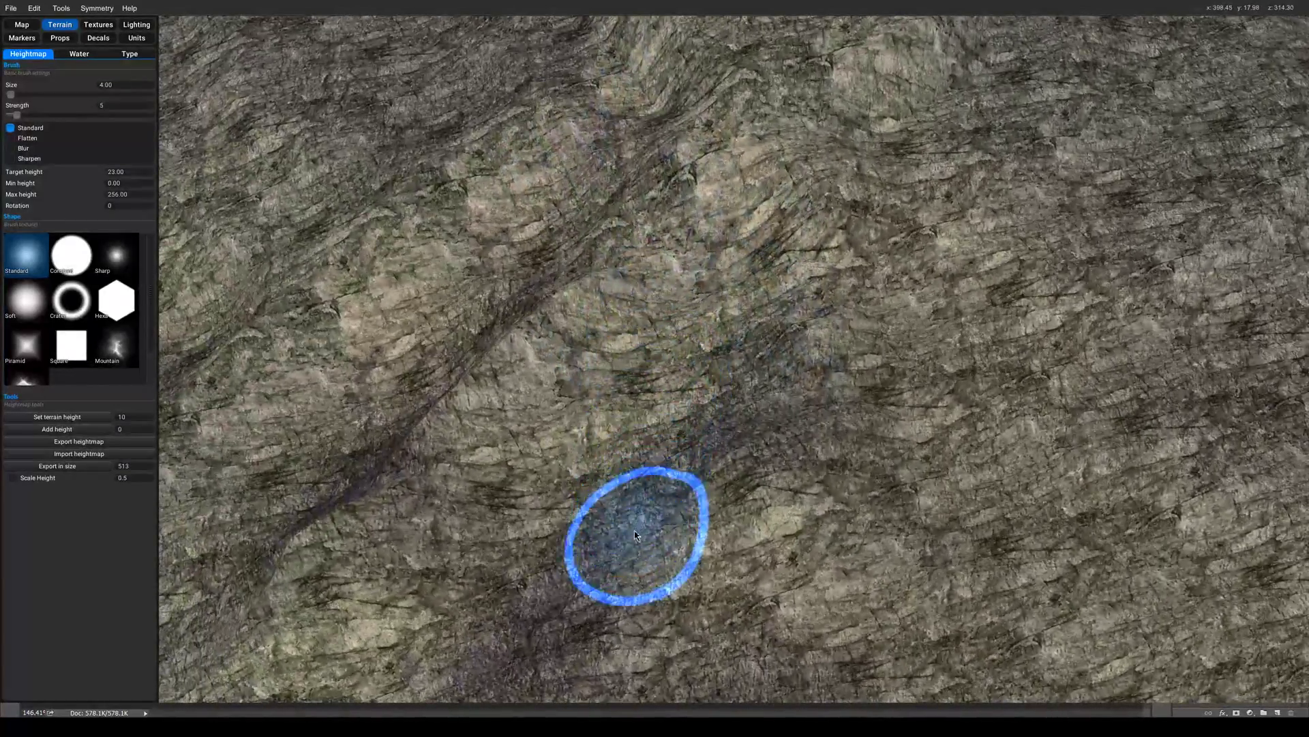
scroll(822, 505, "up", 5)
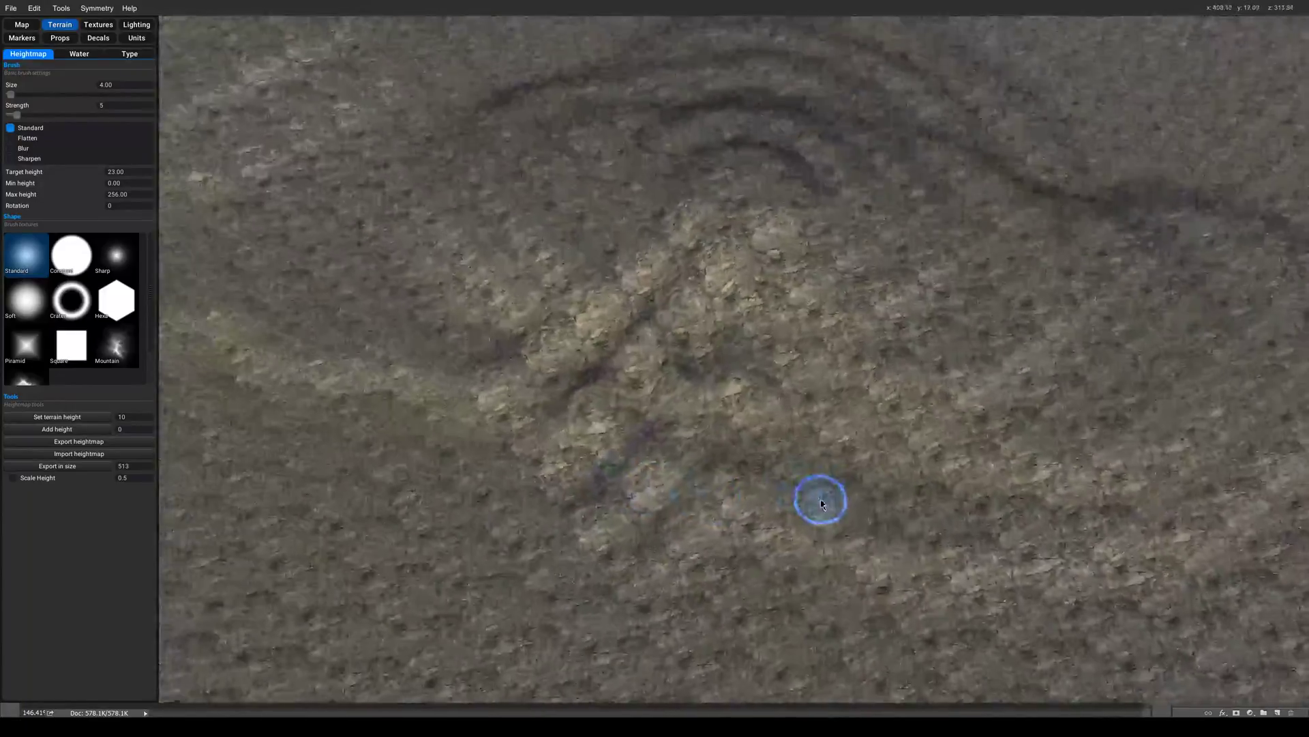
key("space")
scroll(810, 184, "up", 3)
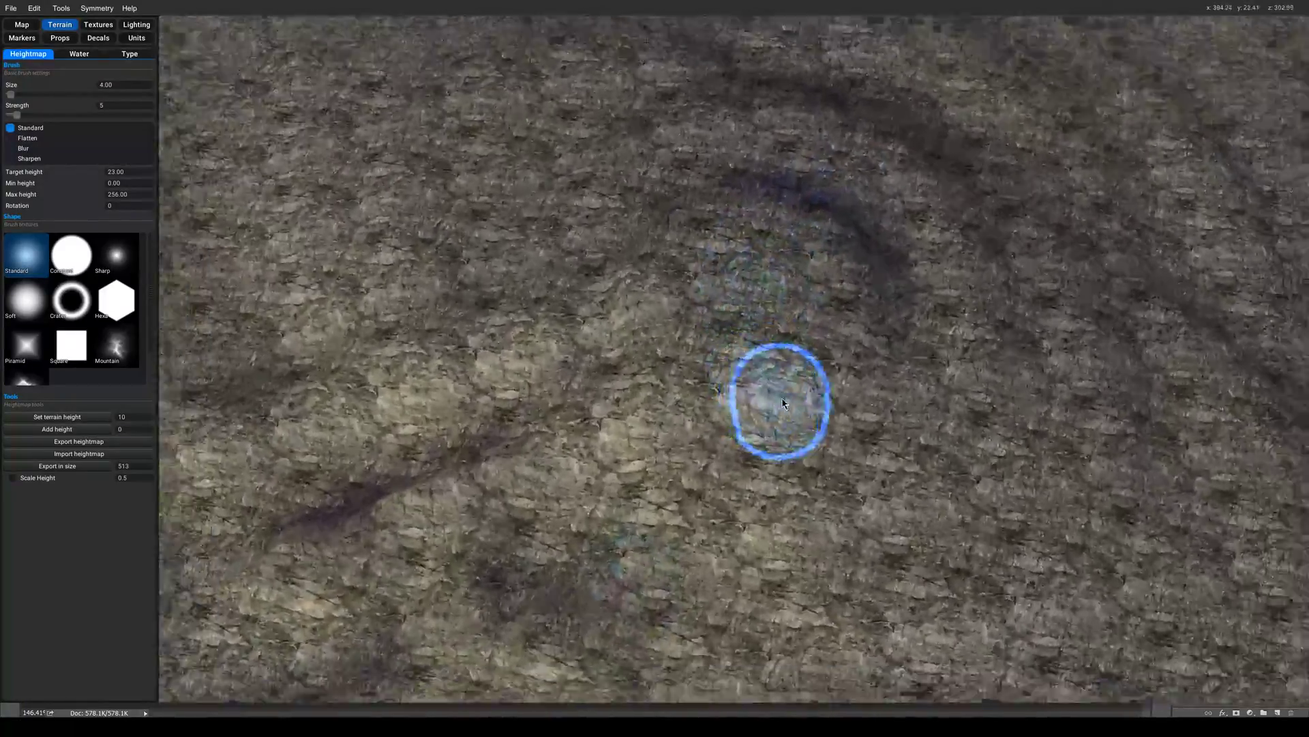
Check the small mound's overall shape and extend the eroded ridges sideways along its lower front layers.
scroll(777, 416, "down", 3)
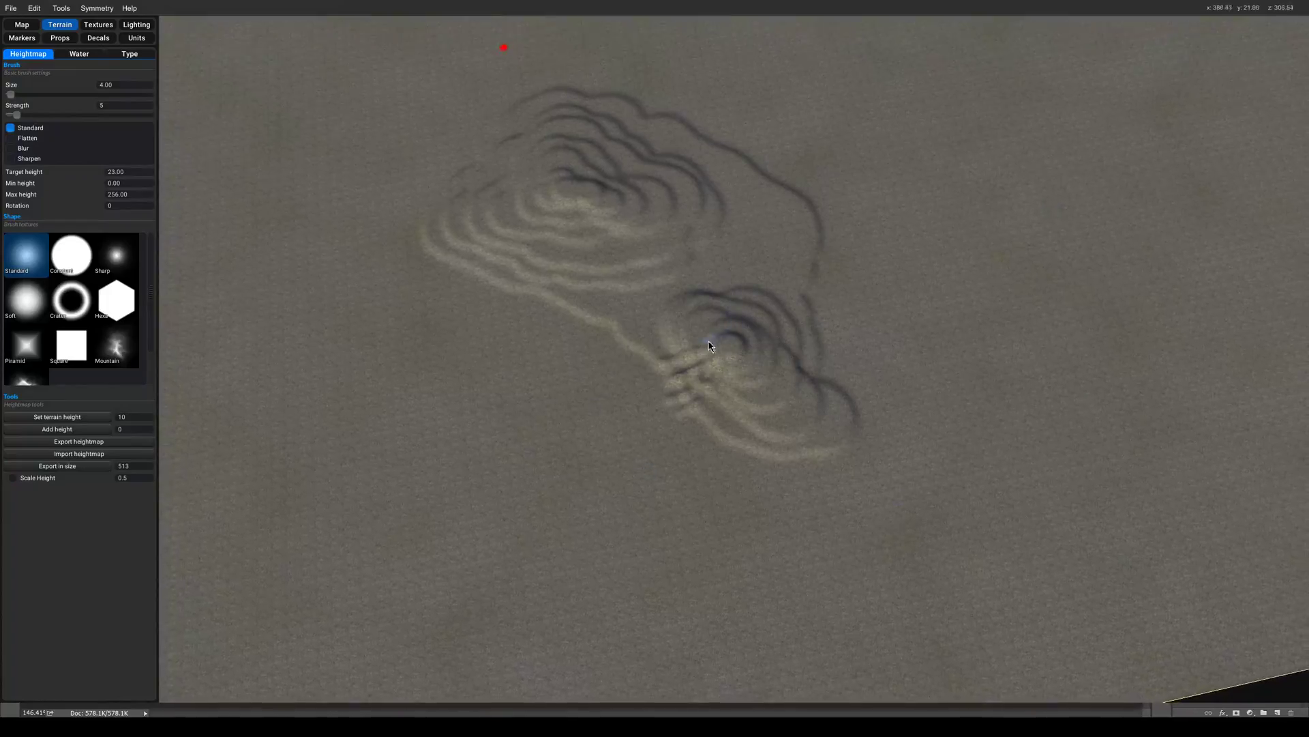
scroll(713, 355, "up", 5)
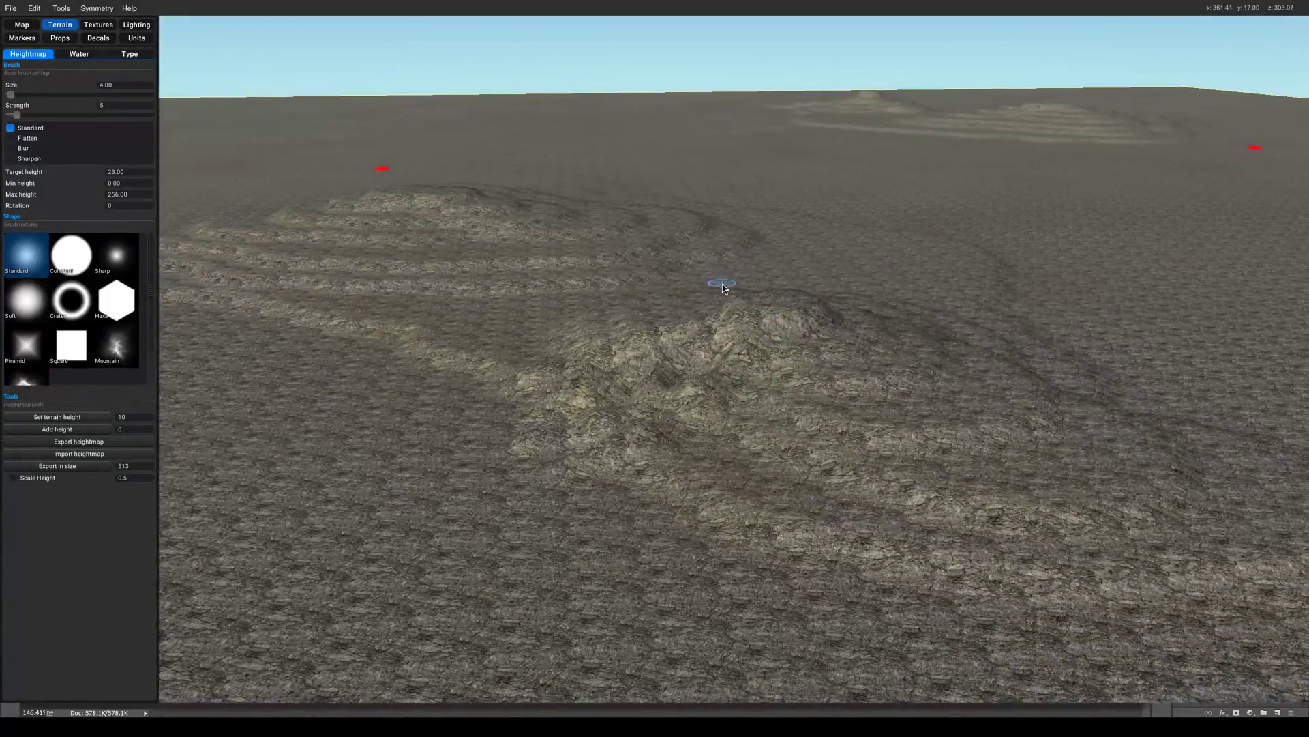
scroll(817, 486, "down", 3)
scroll(795, 482, "up", 3)
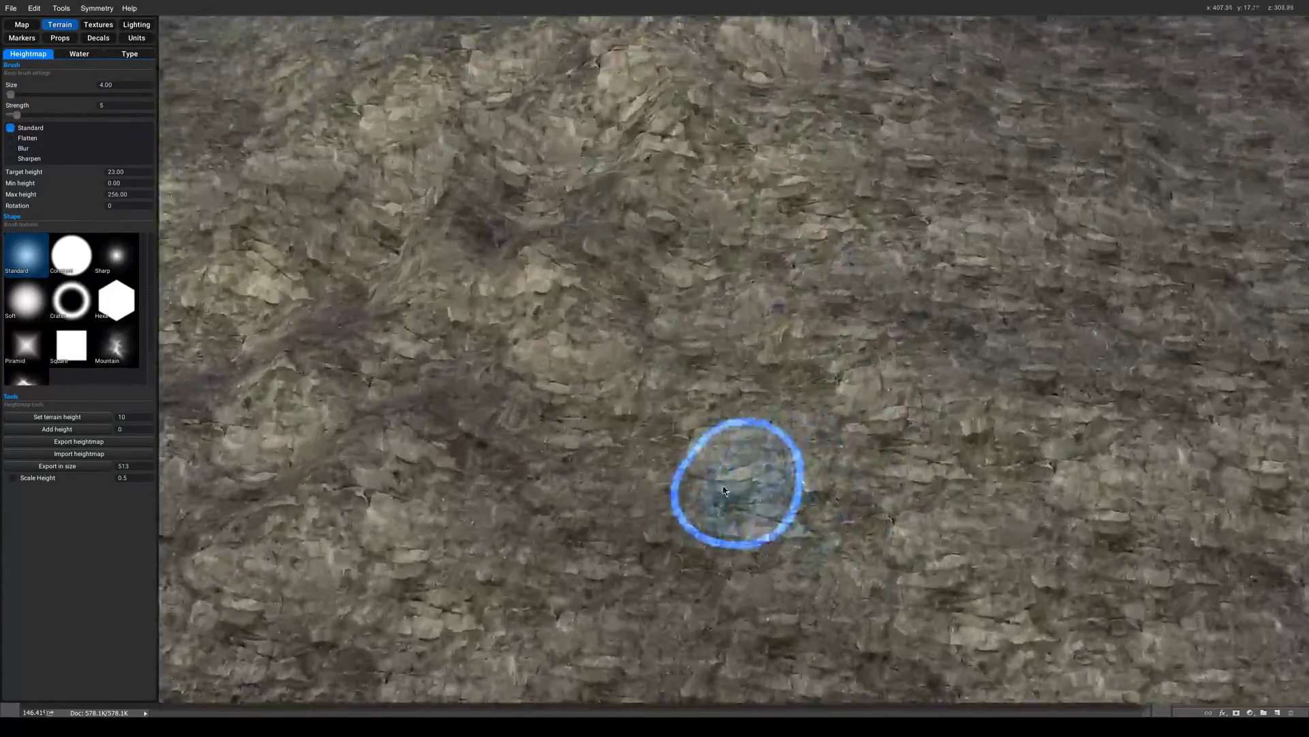
scroll(658, 486, "up", 2)
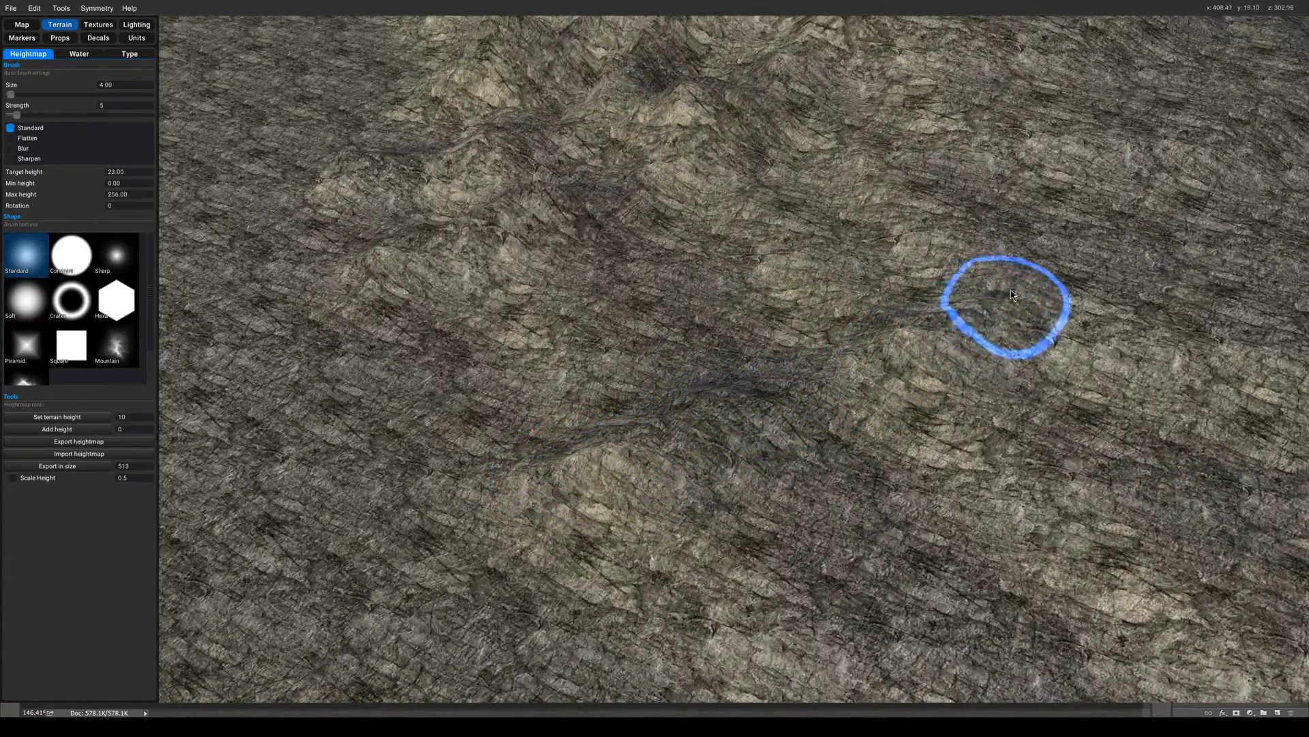
scroll(1076, 257, "down", 3)
scroll(947, 281, "up", 3)
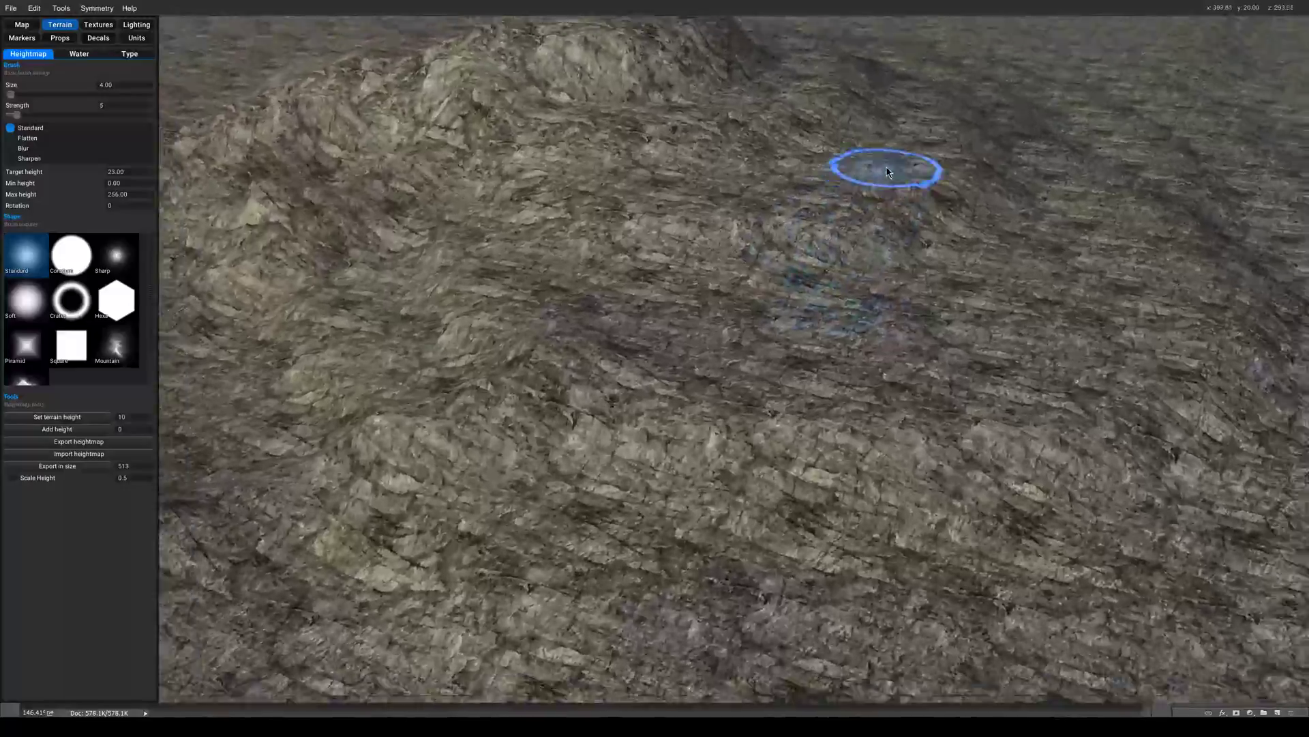
Shape a ridge and gully descending from the small mound's summit along its still smooth flank.
scroll(819, 273, "down", 3)
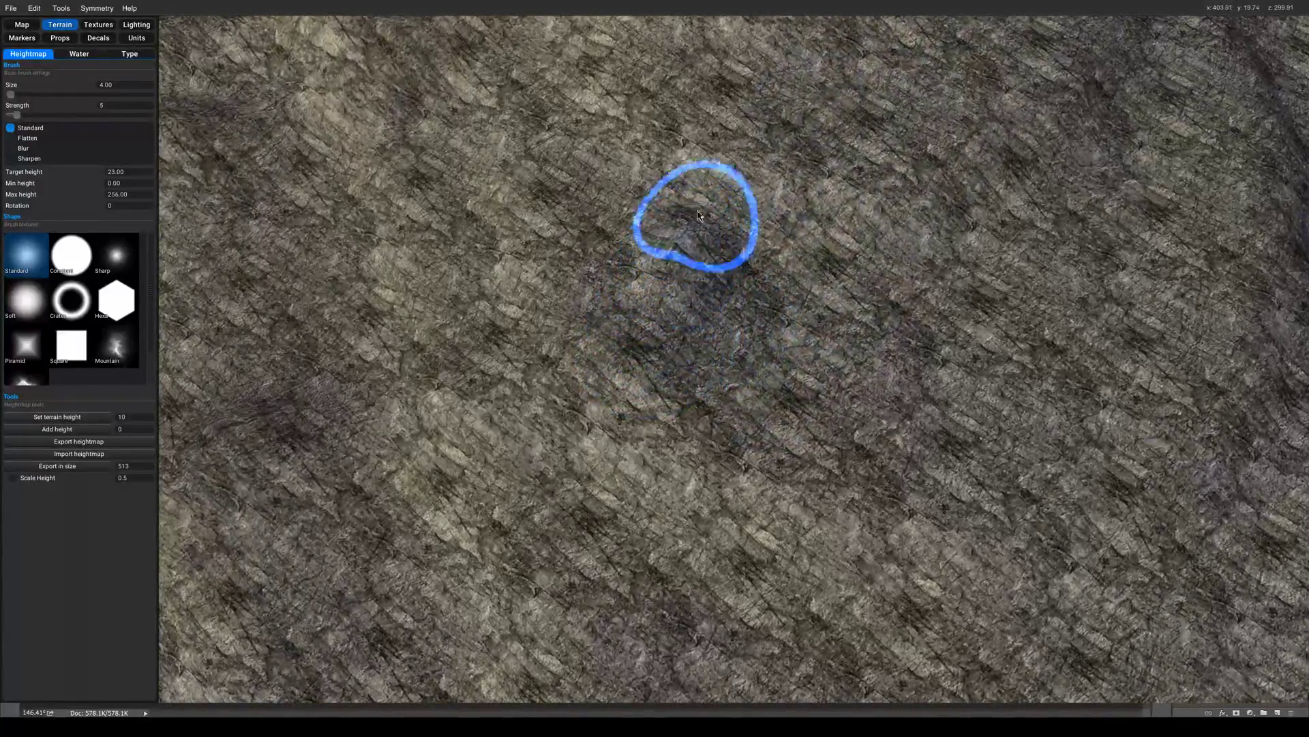
scroll(610, 350, "down", 3)
scroll(751, 234, "up", 3)
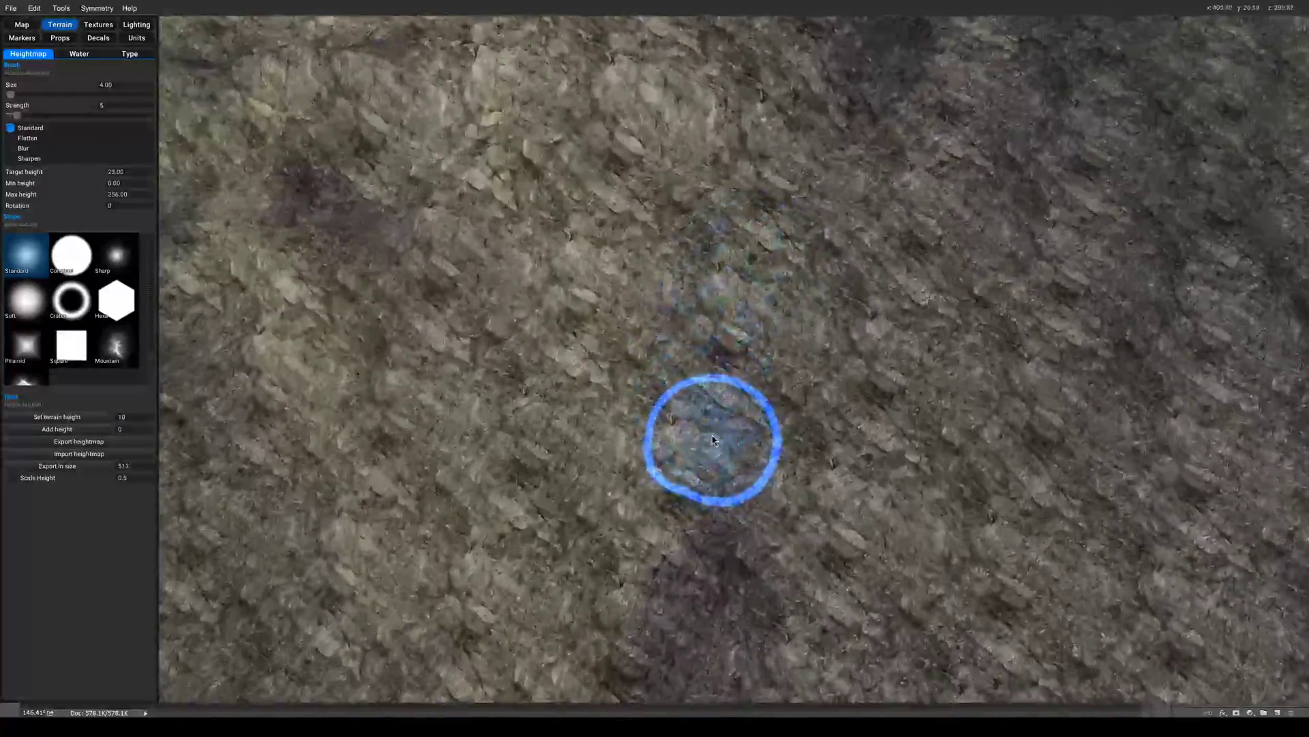
scroll(744, 143, "down", 3)
scroll(693, 123, "up", 5)
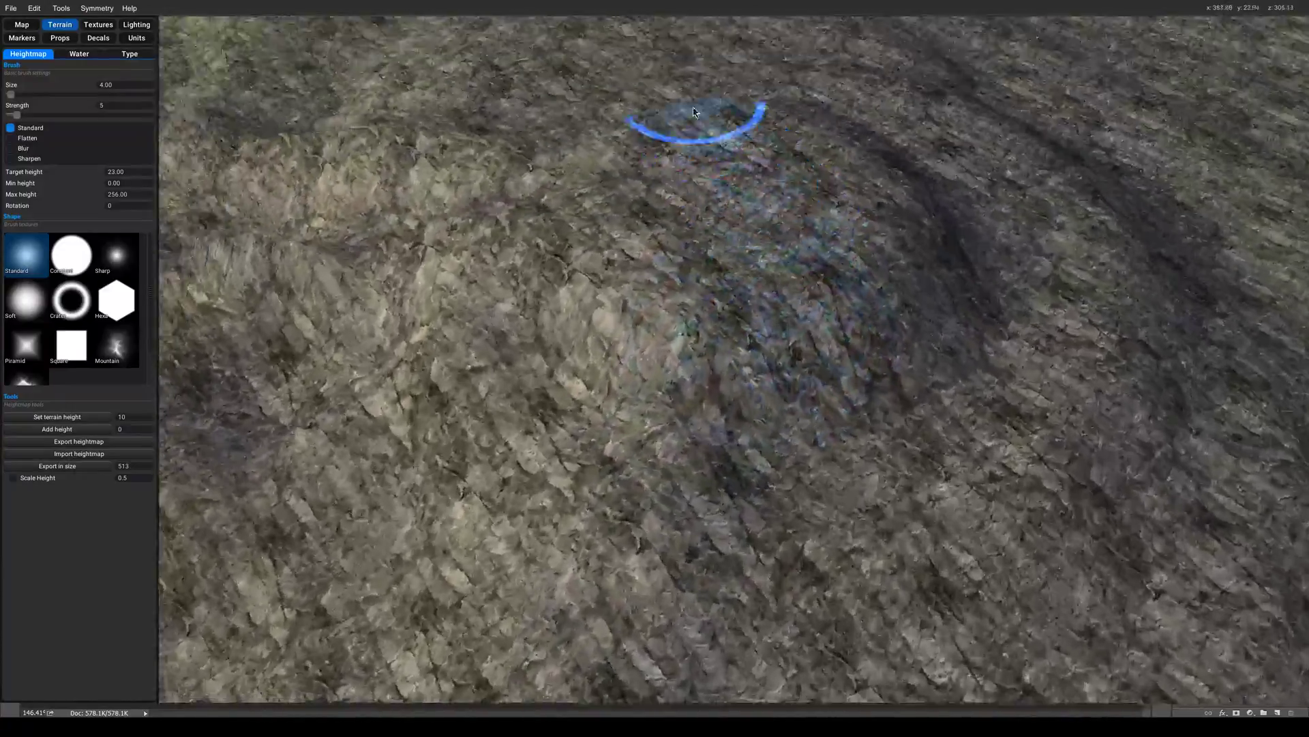
scroll(700, 309, "down", 5)
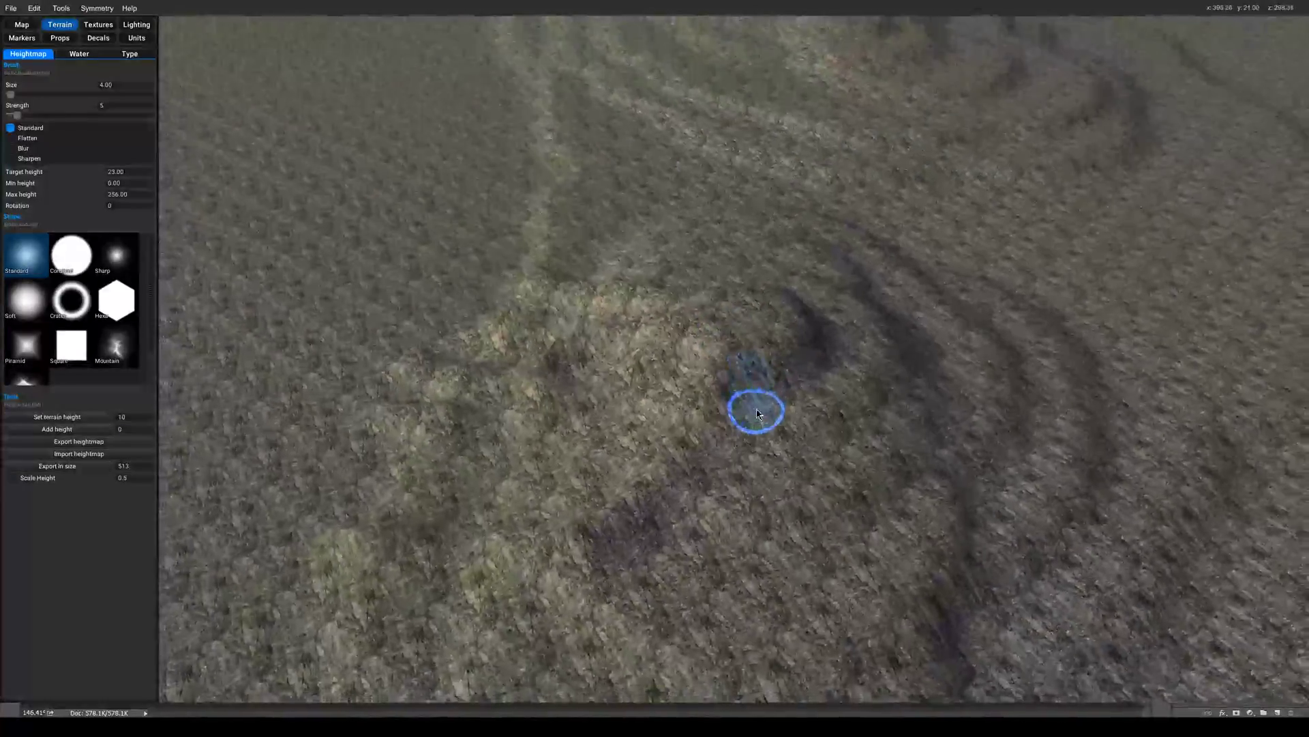
Examine the small mound's eroded ridges and gullies up close, at a low angle and from above.
middle_click_drag(640, 456, 952, 241)
scroll(954, 245, "down", 4)
scroll(628, 459, "up", 4)
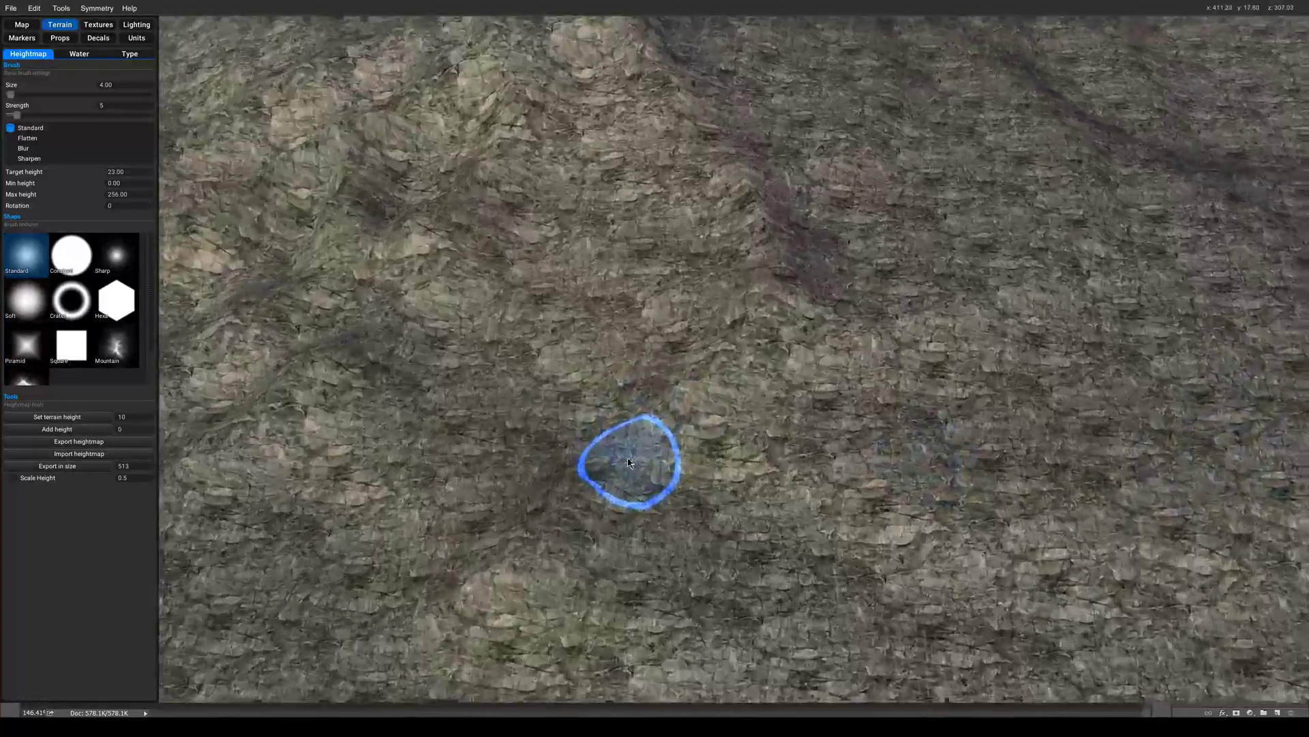
scroll(628, 388, "up", 3)
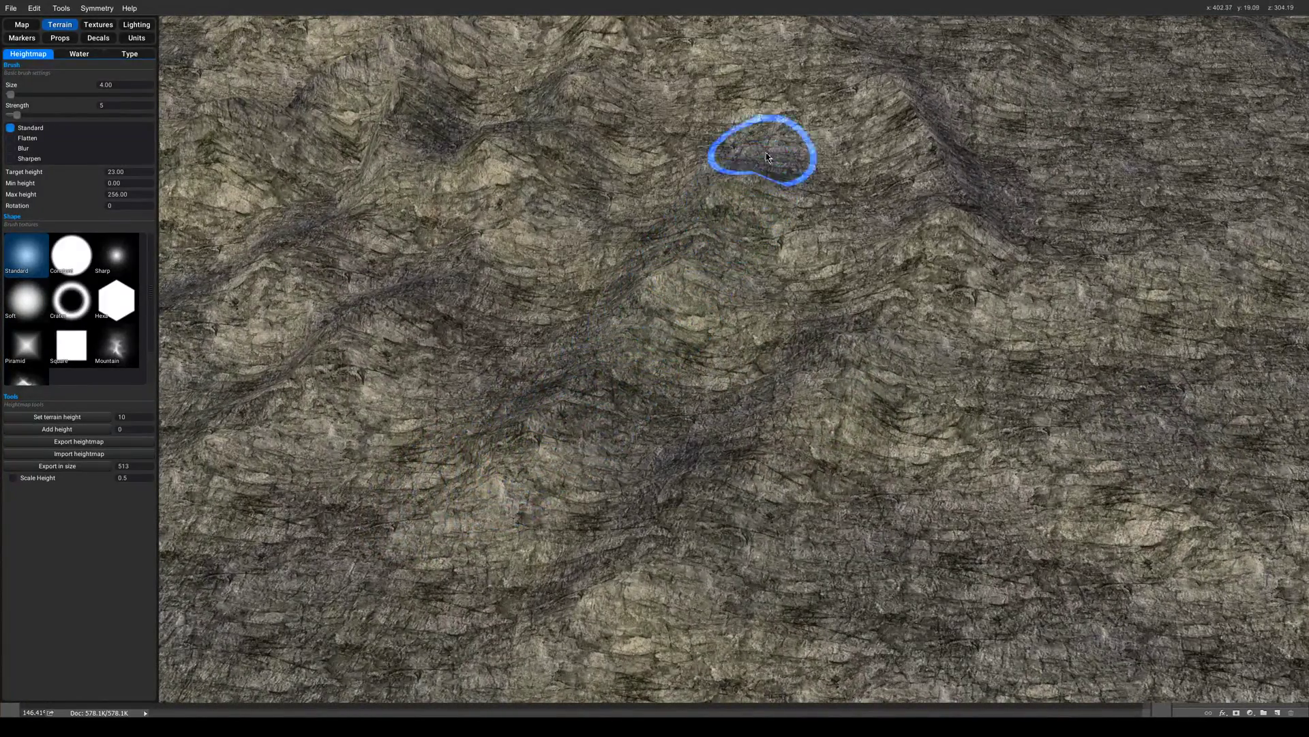
scroll(835, 81, "down", 3)
scroll(679, 511, "up", 5)
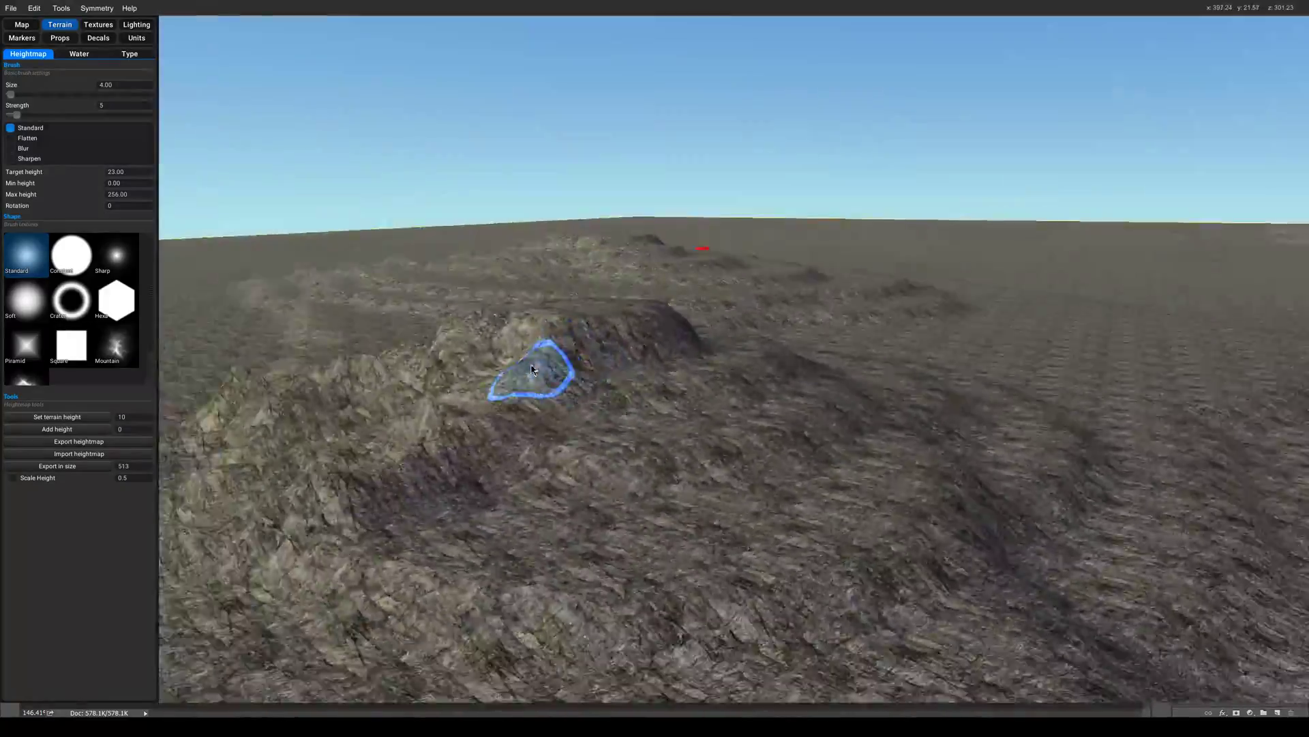
key("space")
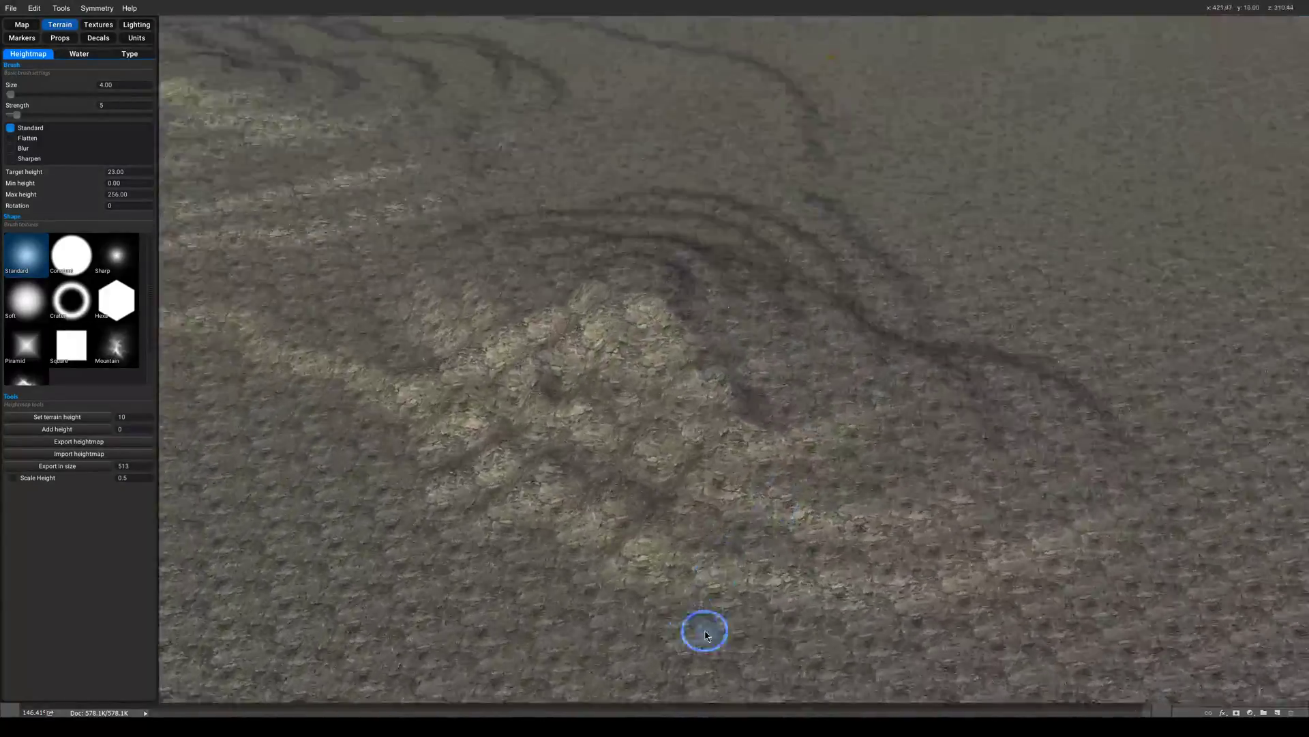
scroll(692, 586, "up", 2)
scroll(693, 587, "down", 5)
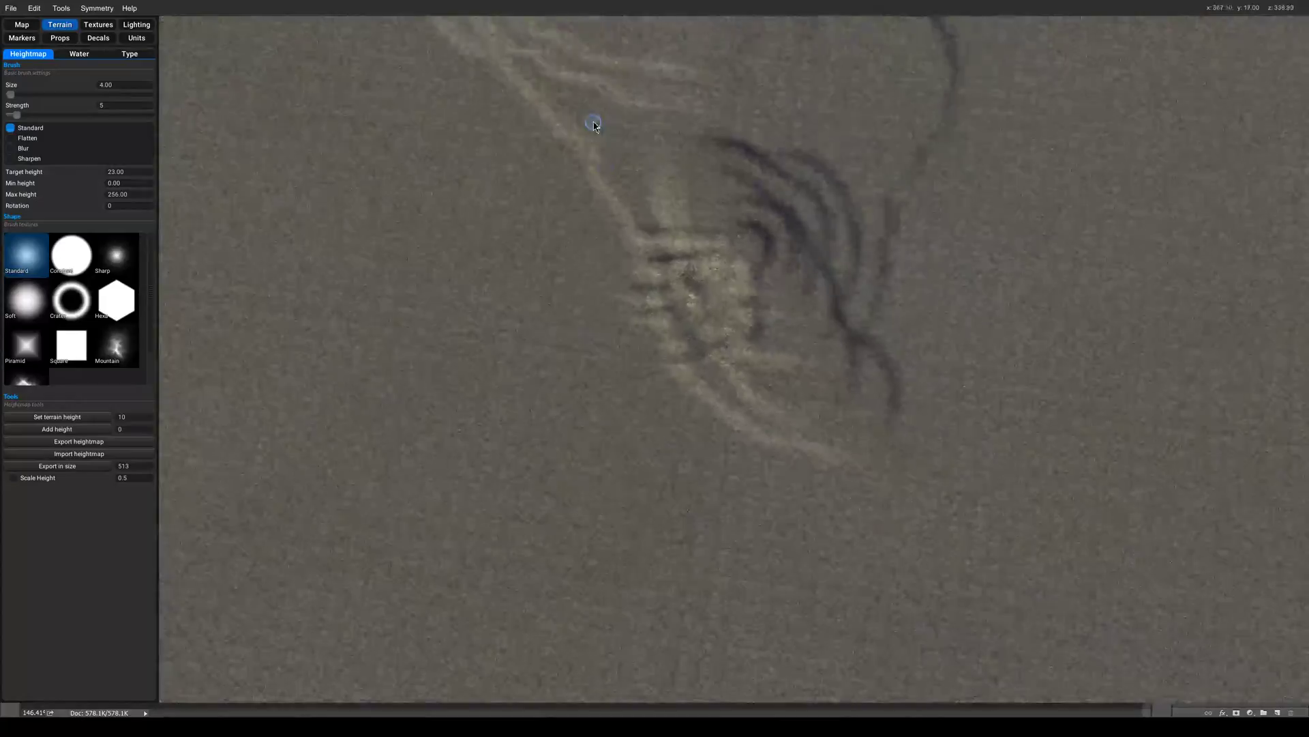
Sculpt a first ridge and gully down the larger mountain's smooth upper layers, just below its summit.
scroll(985, 462, "up", 5)
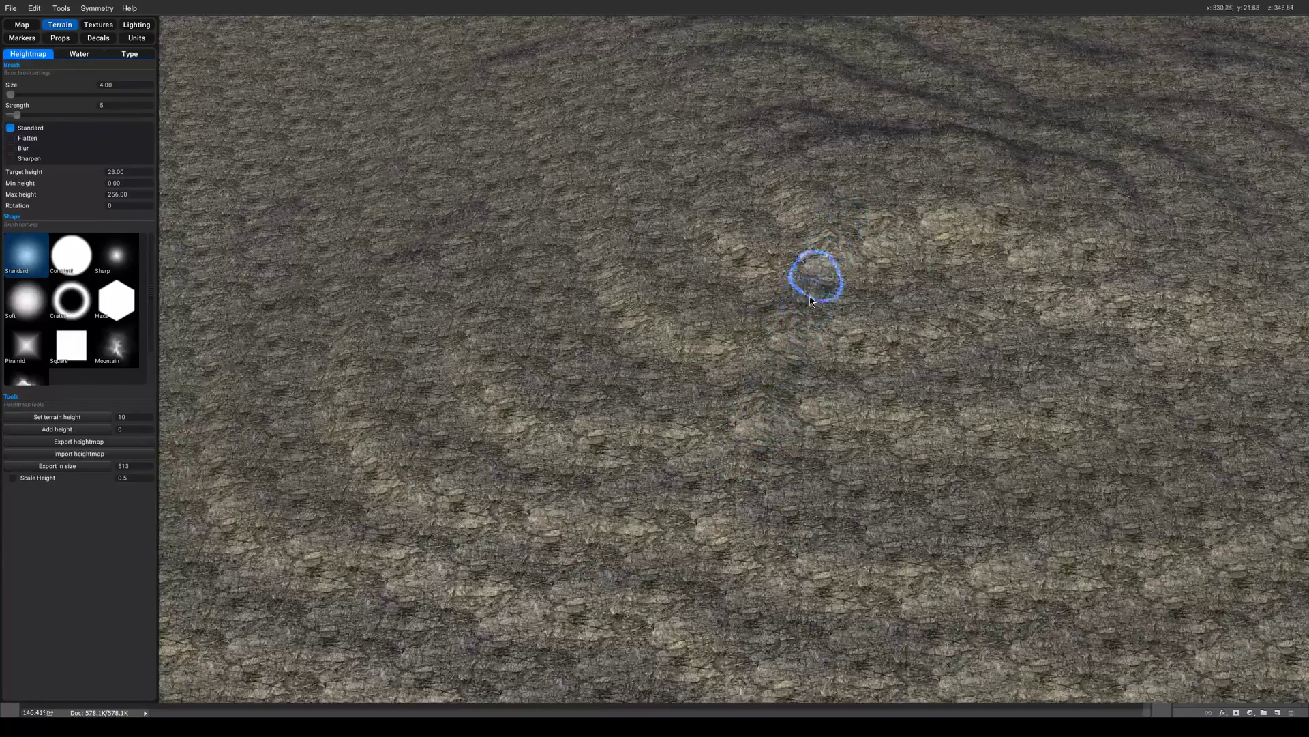
middle_click_drag(828, 256, 783, 212)
scroll(784, 217, "down", 4)
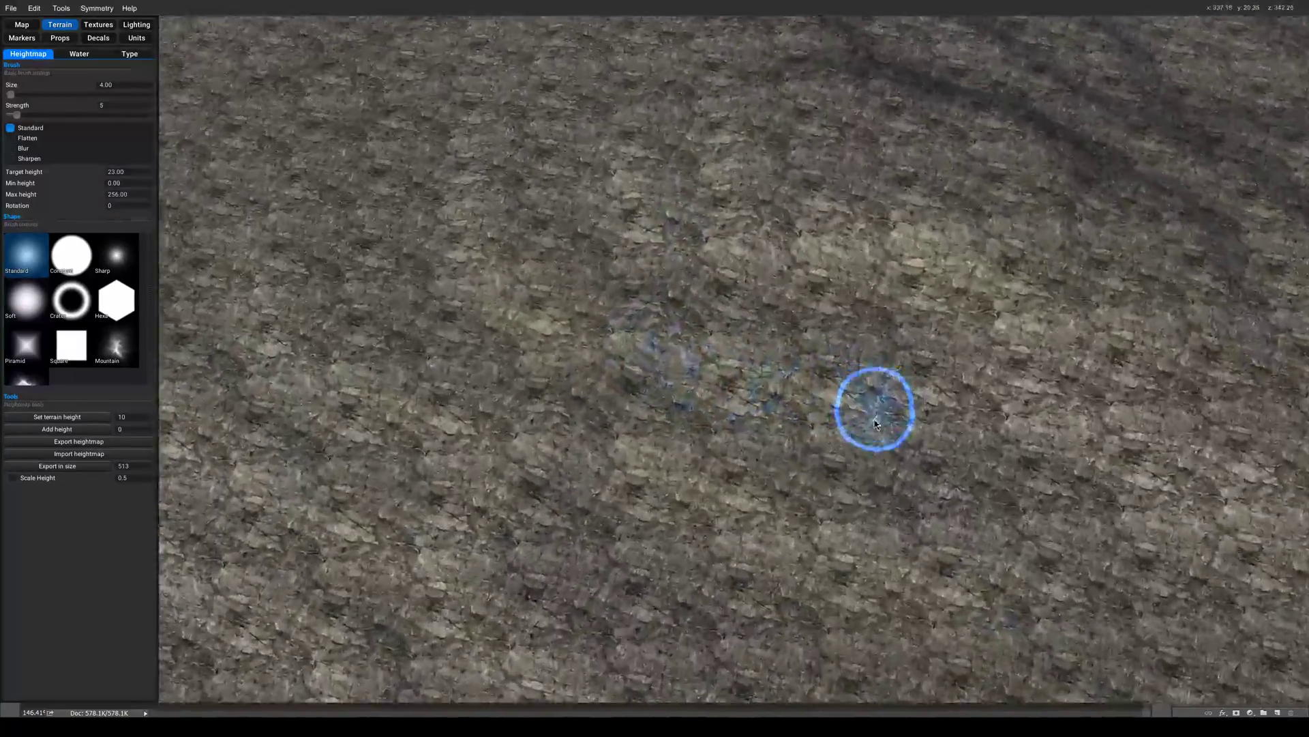
scroll(879, 507, "down", 1)
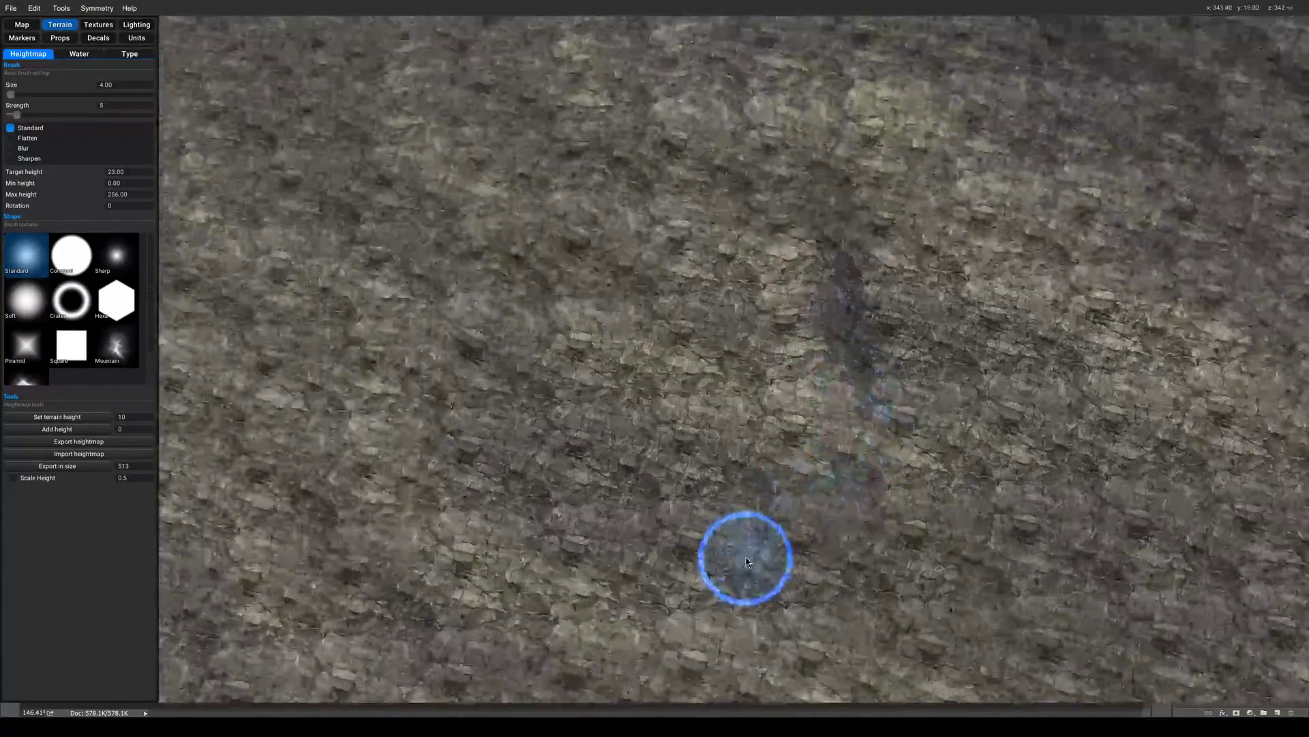
scroll(646, 558, "up", 1)
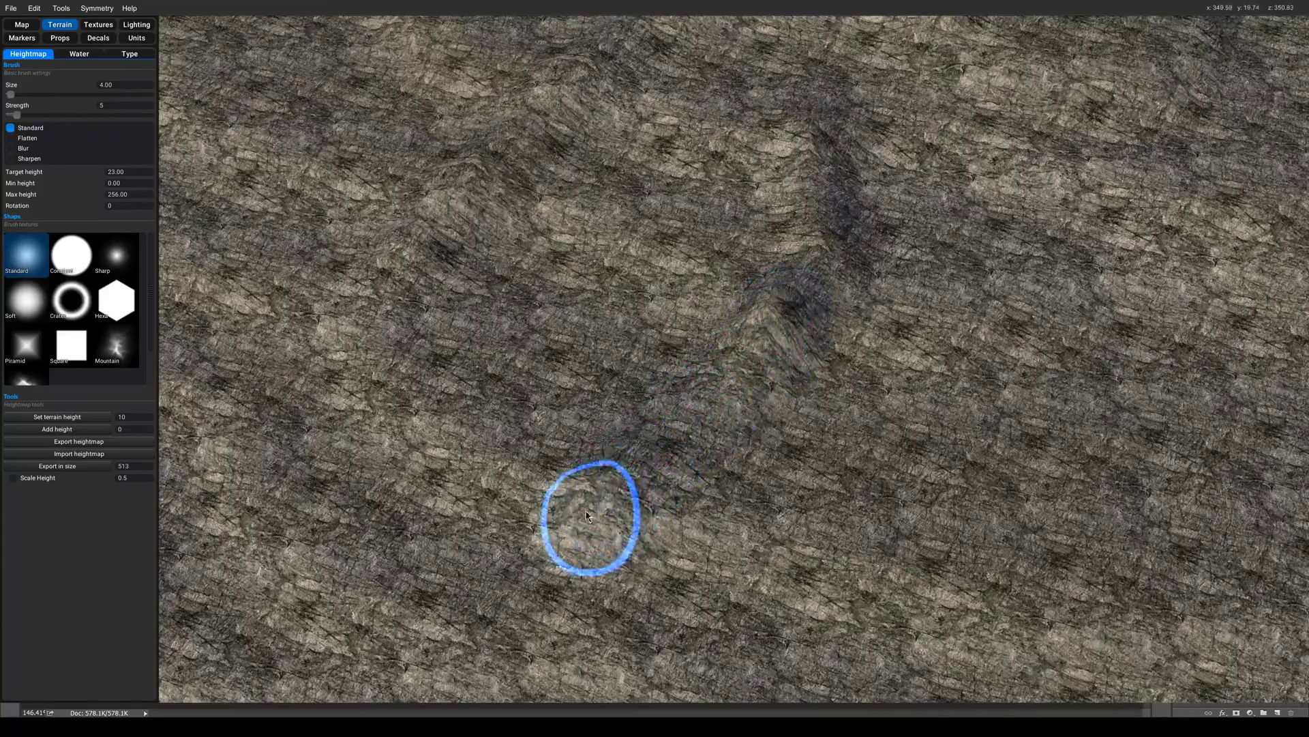
Add more branching ridges and gullies beside the first one, down the stepped slope of the larger mountain.
scroll(586, 516, "up", 2)
scroll(754, 380, "down", 5)
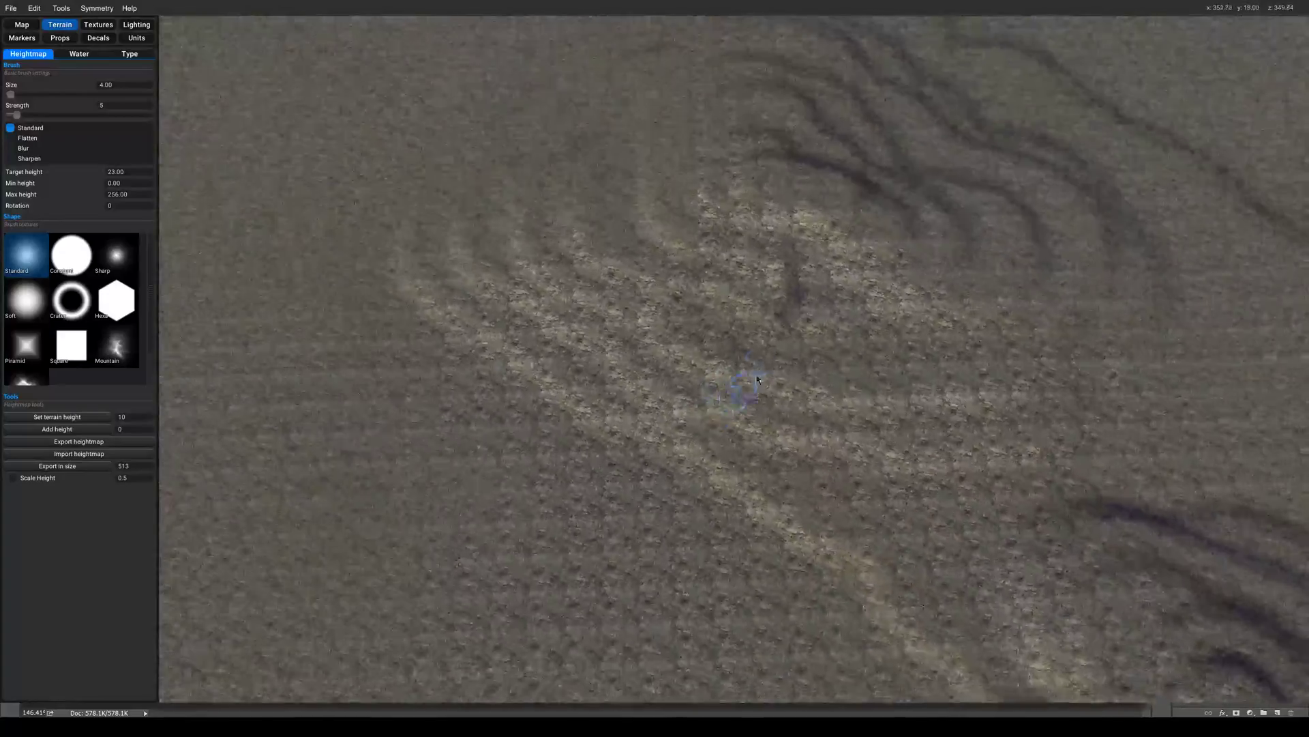
scroll(729, 387, "down", 1)
scroll(680, 320, "up", 3)
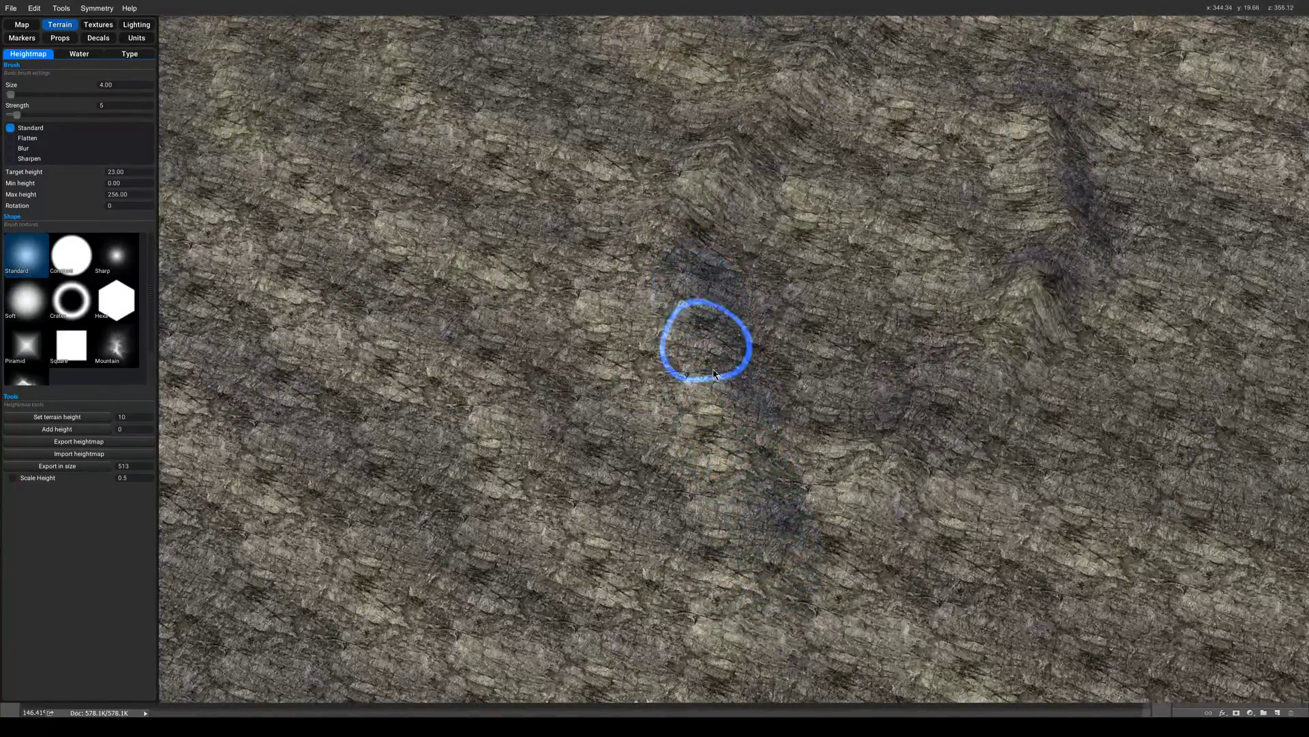
scroll(758, 556, "down", 1)
mouse_move(754, 553)
middle_mouse_down()
mouse_move(824, 234)
mouse_move(850, 368)
mouse_move(669, 388)
mouse_move(929, 307)
mouse_move(823, 296)
mouse_move(651, 184)
mouse_move(535, 189)
mouse_move(505, 173)
mouse_move(553, 145)
mouse_move(743, 186)
mouse_move(710, 286)
mouse_move(805, 146)
mouse_move(787, 292)
mouse_move(730, 351)
mouse_move(570, 410)
mouse_move(427, 504)
middle_mouse_up()
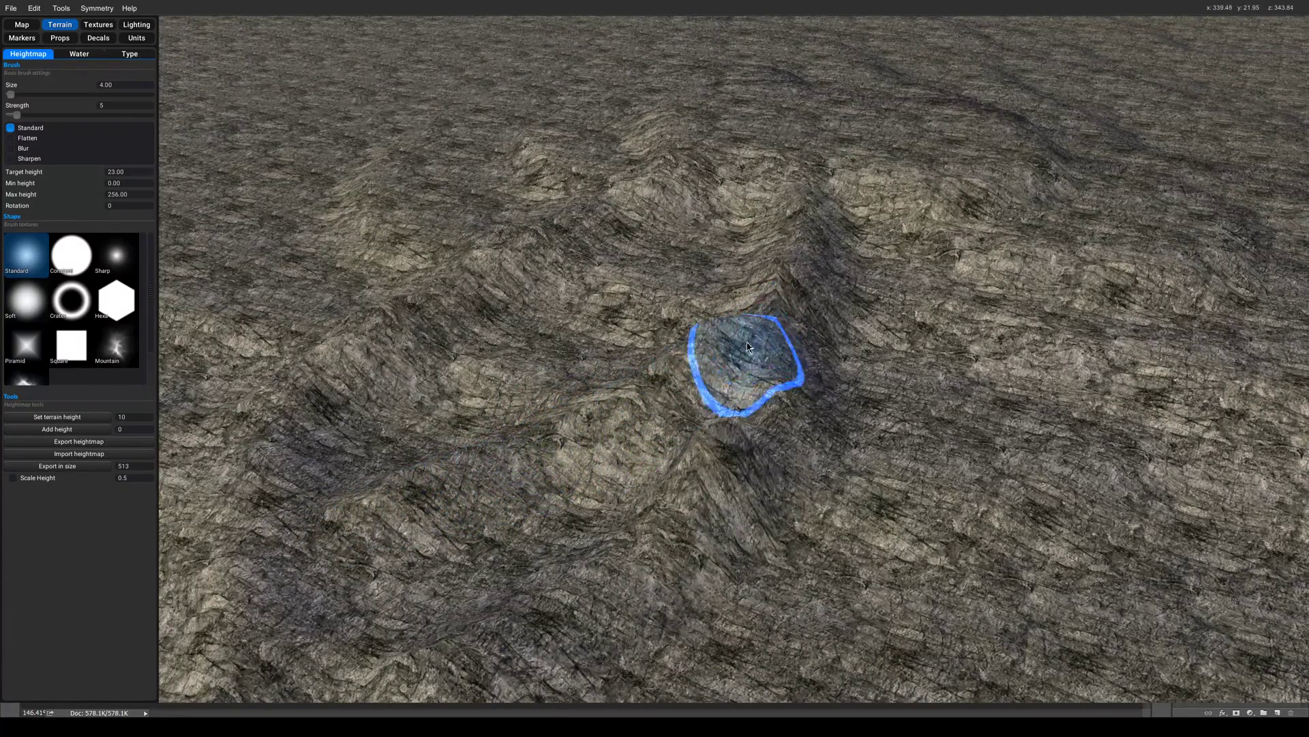
Sculpt long ridge lines with deep gullies across the larger mountain's flank that faces the small mound.
mouse_move(748, 346)
middle_mouse_down()
mouse_move(791, 395)
mouse_move(546, 225)
mouse_move(622, 429)
mouse_move(615, 587)
middle_mouse_up()
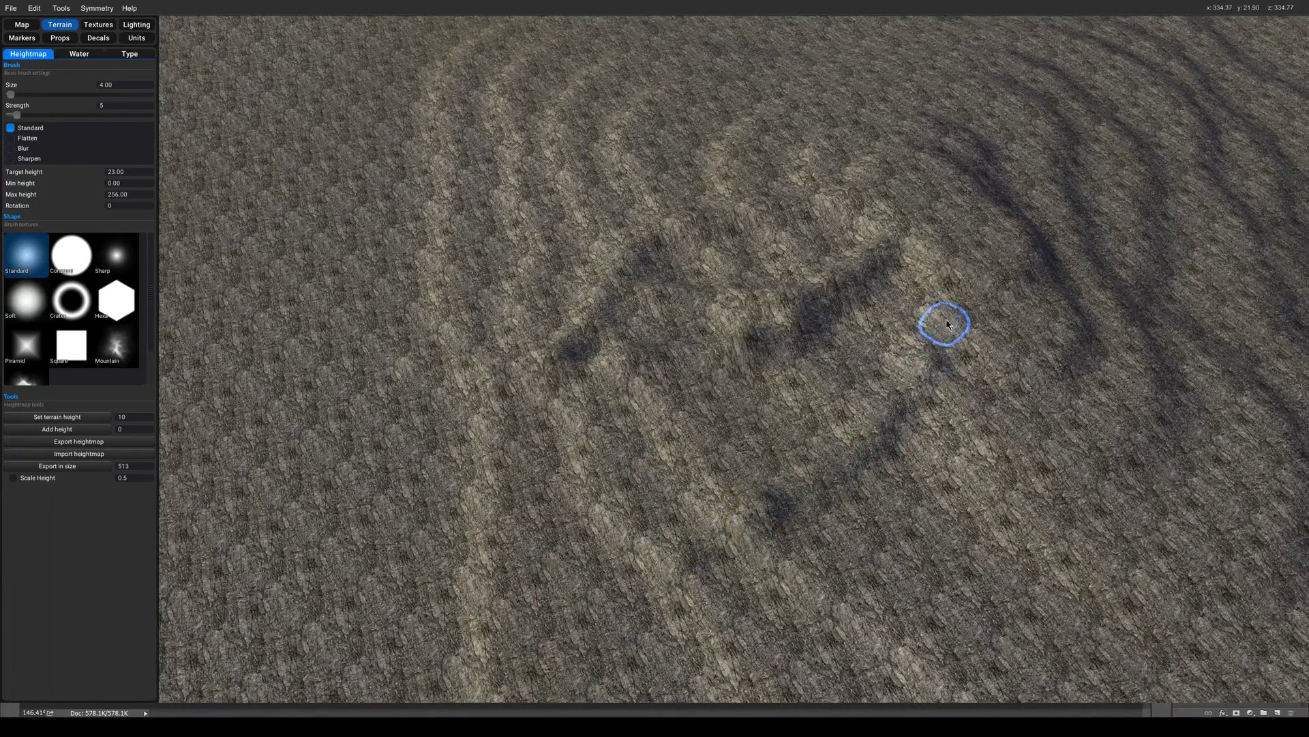
mouse_move(967, 282)
middle_mouse_down()
mouse_move(942, 351)
mouse_move(555, 371)
mouse_move(576, 541)
mouse_move(478, 539)
middle_mouse_up()
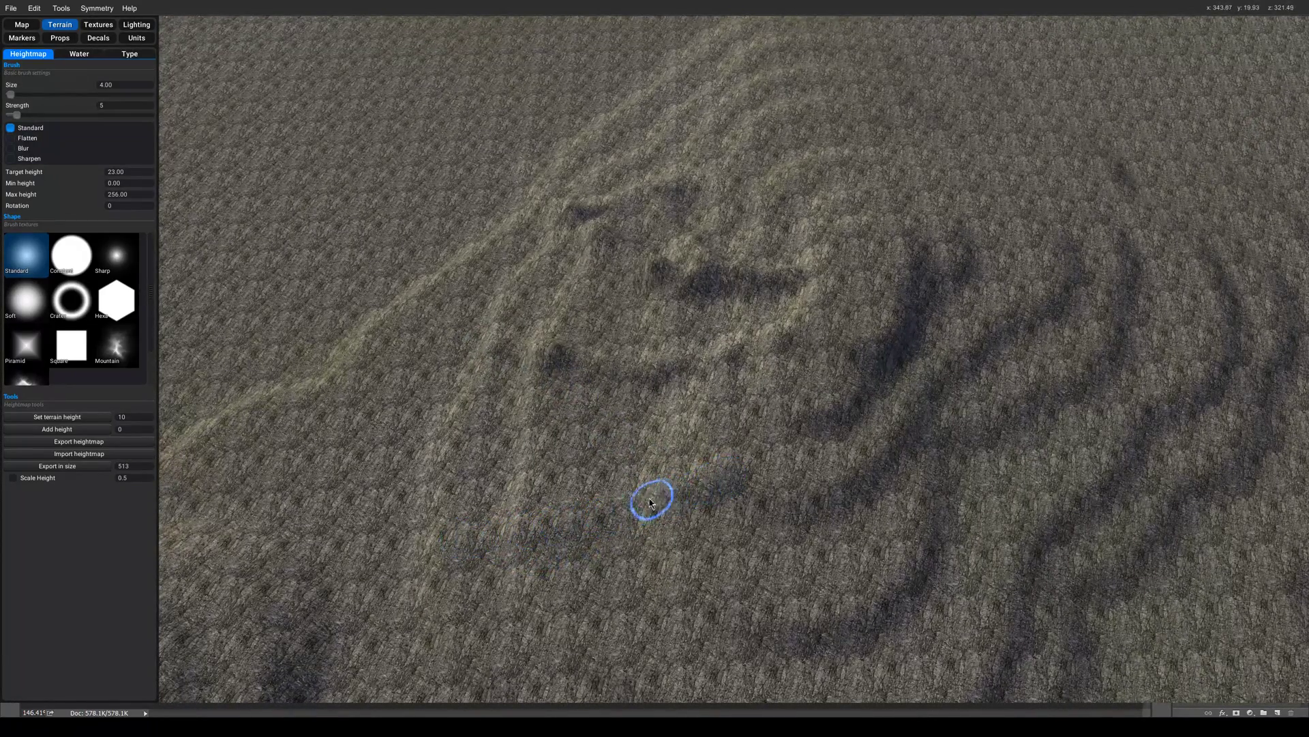
mouse_move(762, 442)
middle_mouse_down()
mouse_move(740, 433)
mouse_move(906, 284)
mouse_move(947, 283)
mouse_move(607, 482)
mouse_move(382, 503)
mouse_move(530, 483)
middle_mouse_up()
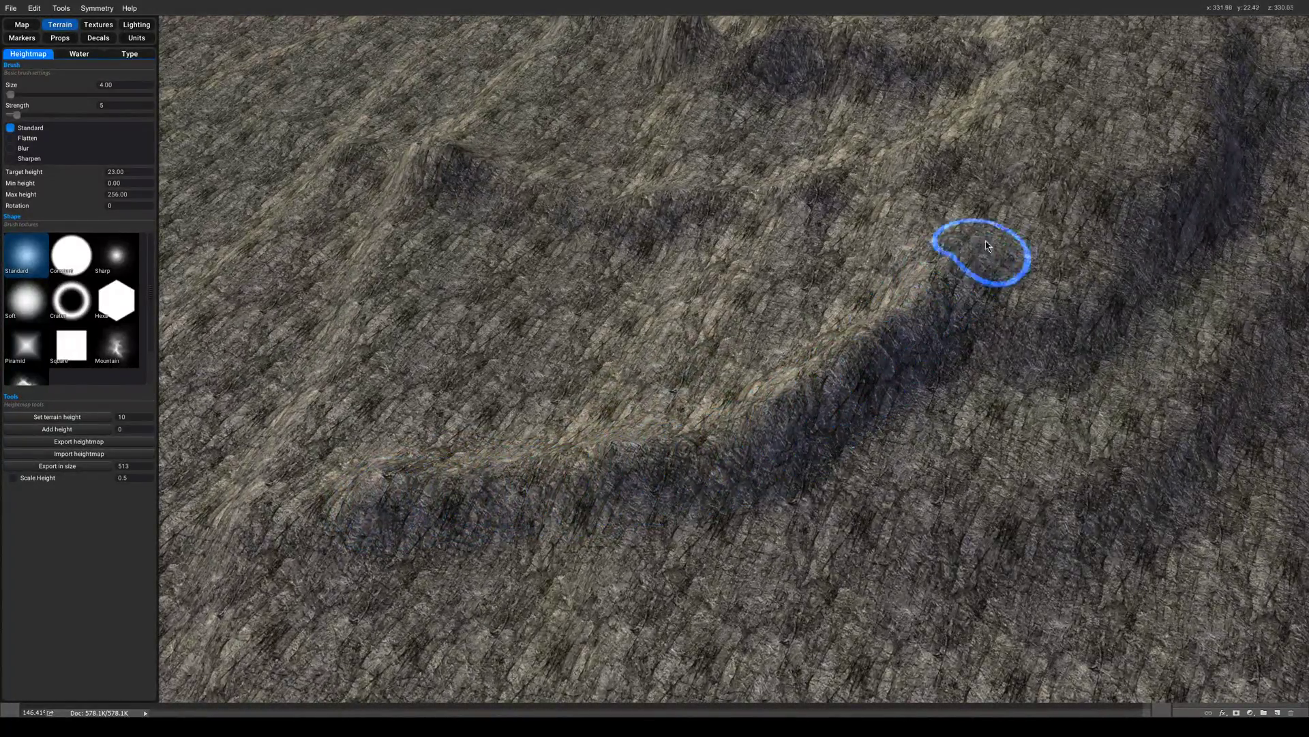
mouse_move(1041, 174)
middle_mouse_down()
mouse_move(512, 386)
mouse_move(390, 489)
mouse_move(702, 351)
mouse_move(847, 438)
mouse_move(757, 325)
mouse_move(555, 190)
mouse_move(643, 391)
middle_mouse_up()
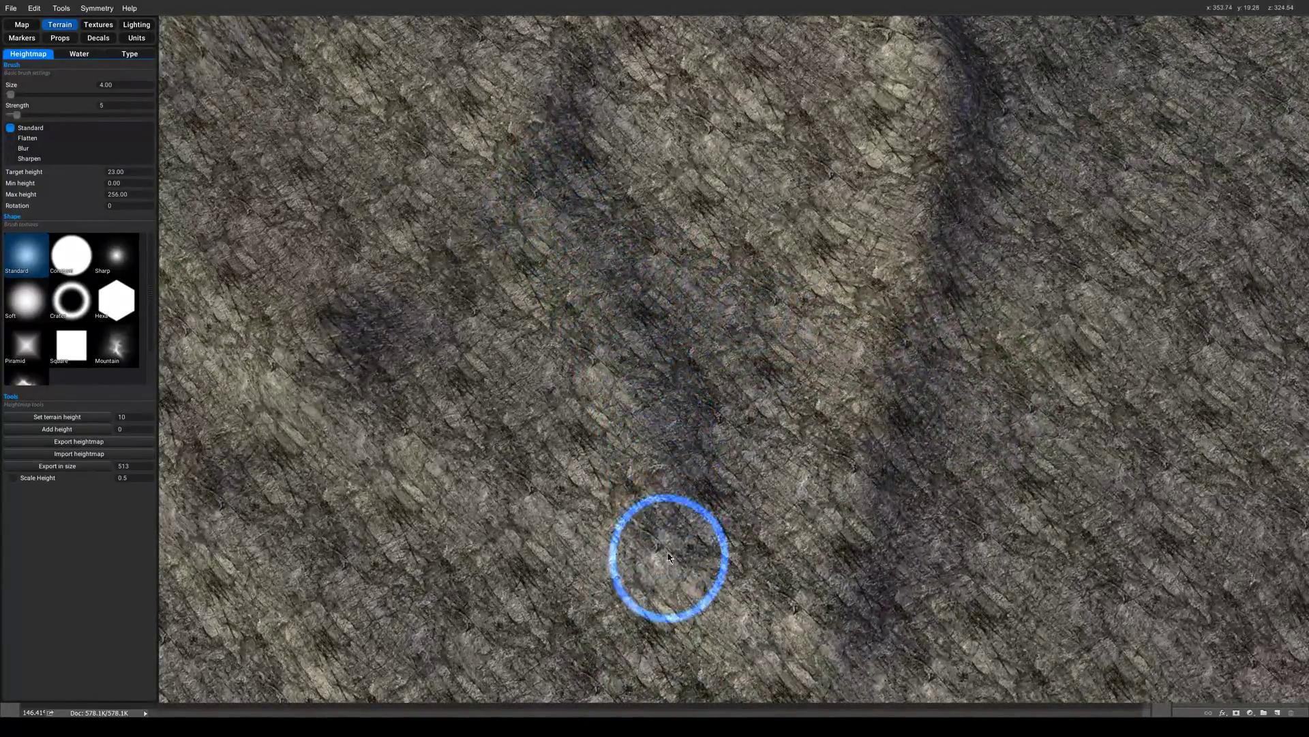
mouse_move(563, 158)
middle_mouse_down()
mouse_move(628, 421)
mouse_move(737, 395)
mouse_move(621, 558)
mouse_move(616, 523)
mouse_move(527, 549)
middle_mouse_up()
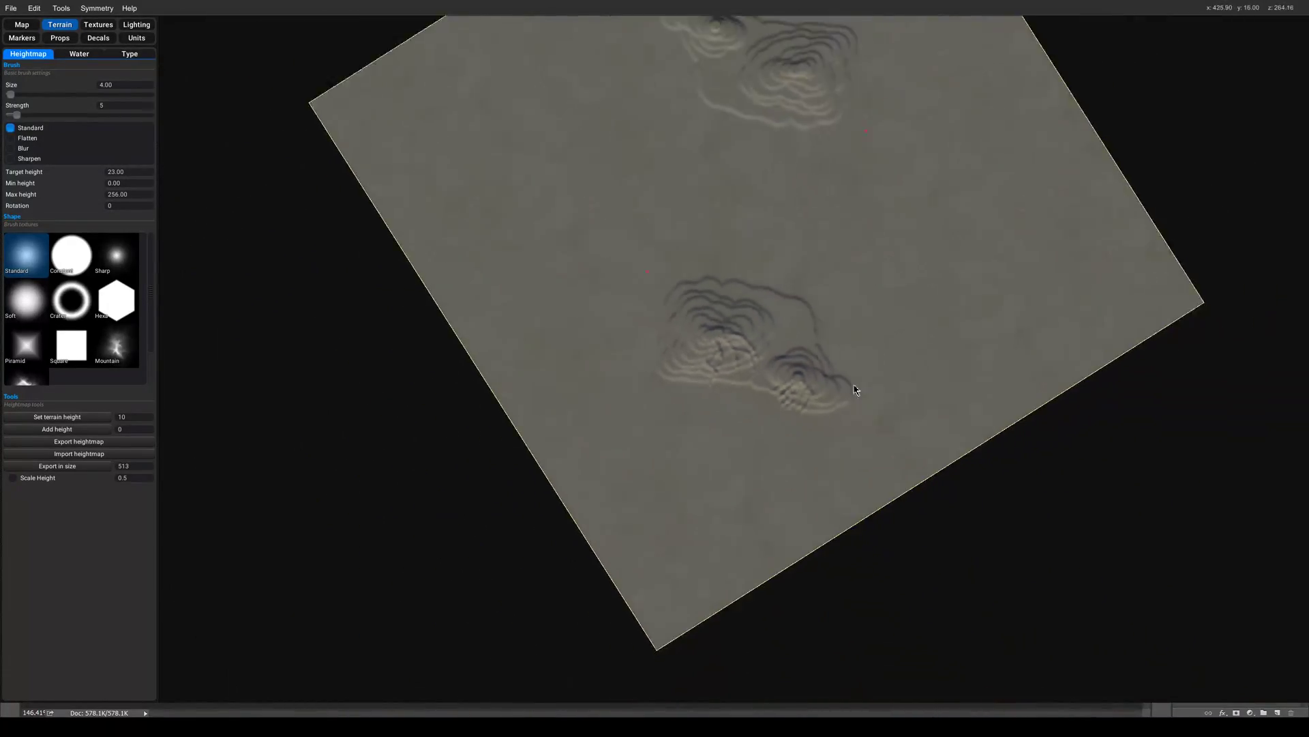
Compare the mountains across the map and carve another ridge and gully at the foot of the small mound's side slope.
middle_click_drag(855, 391, 950, 469)
scroll(675, 141, "up", 4)
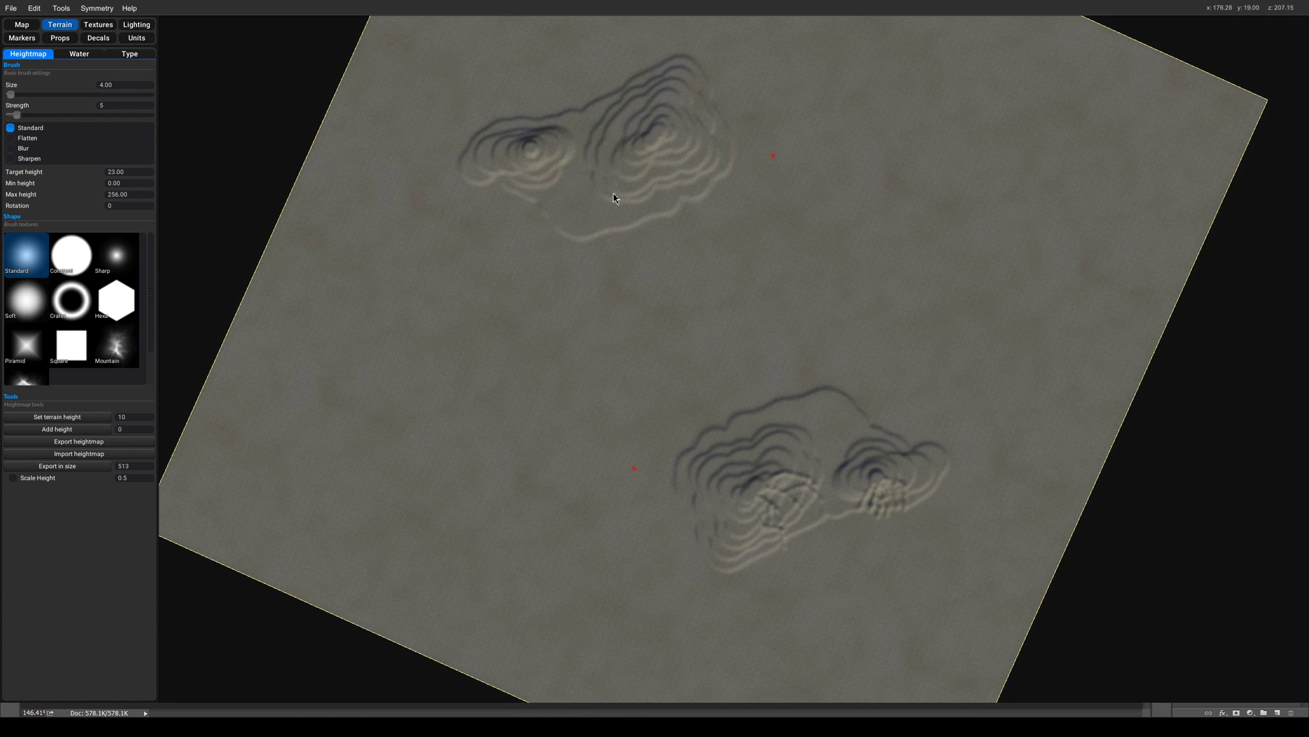
middle_click_drag(614, 198, 651, 140)
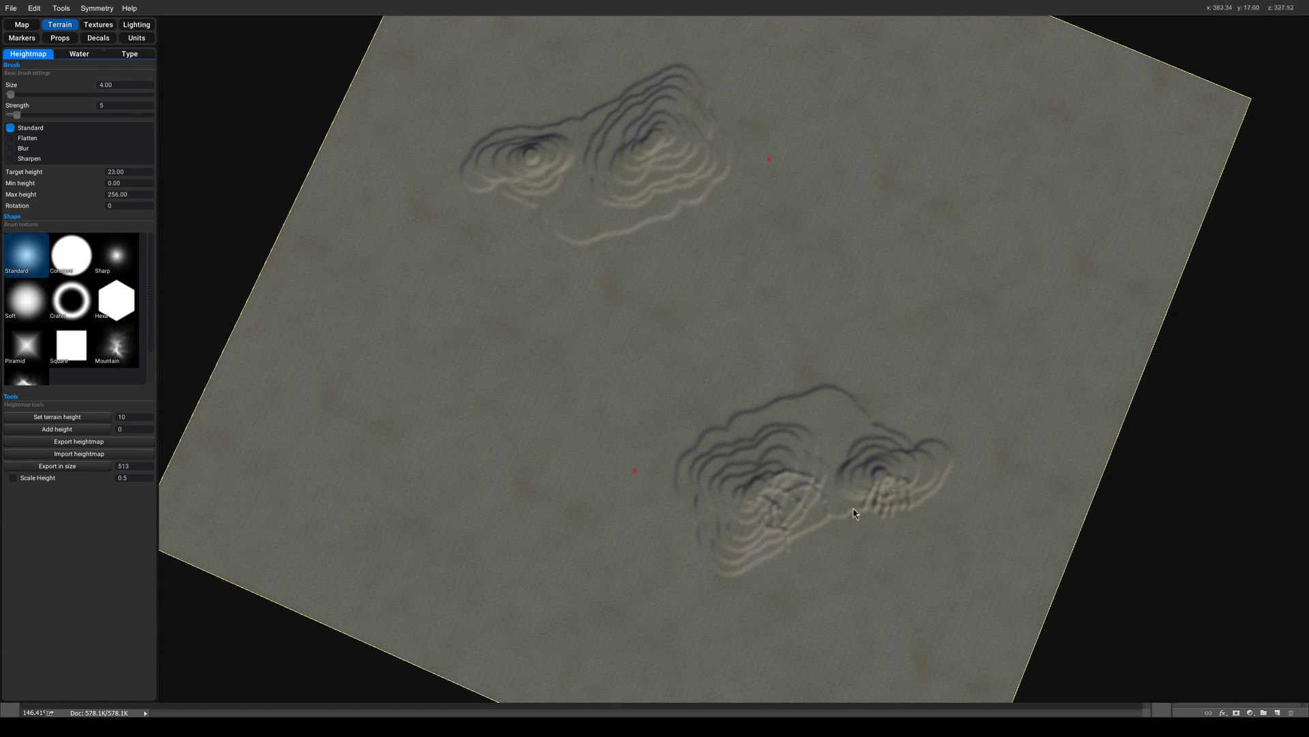
scroll(898, 507, "up", 10)
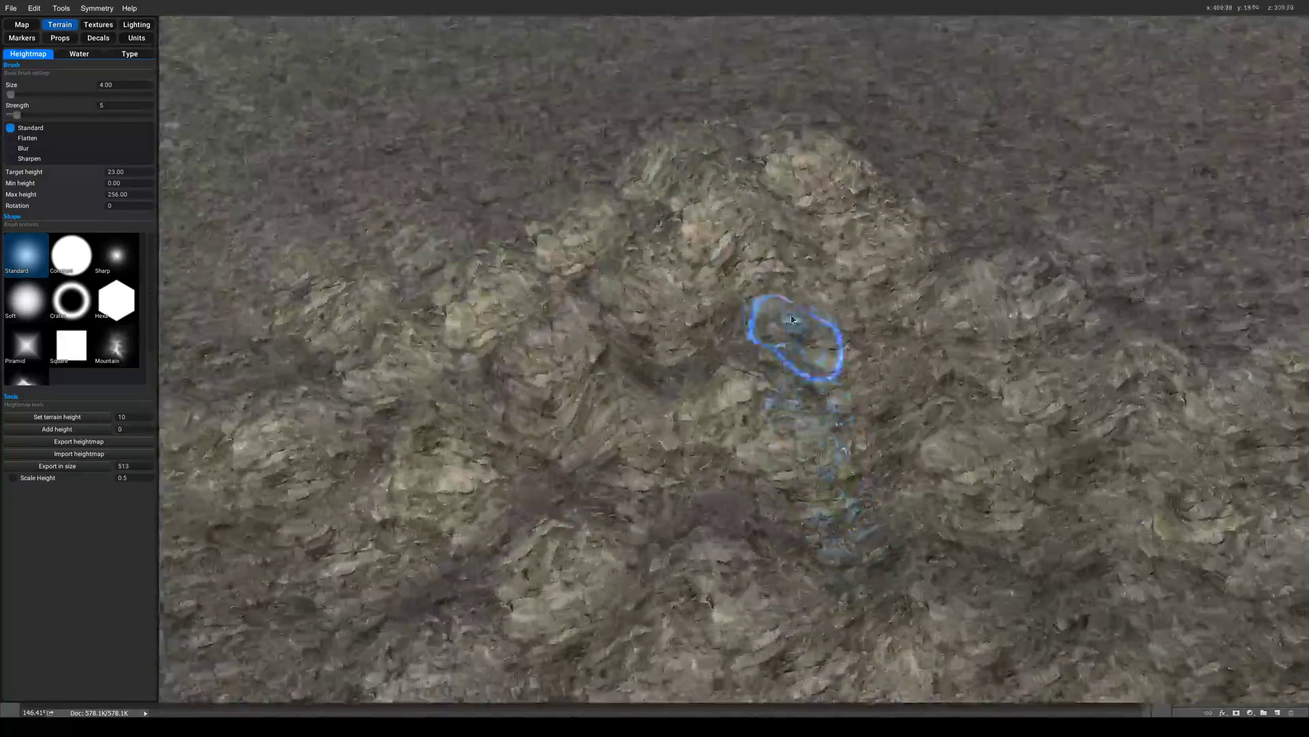
mouse_move(793, 320)
middle_mouse_down()
mouse_move(746, 284)
mouse_move(769, 392)
mouse_move(510, 412)
mouse_move(573, 441)
middle_mouse_up()
scroll(769, 390, "down", 4)
scroll(573, 441, "up", 5)
scroll(550, 444, "down", 2)
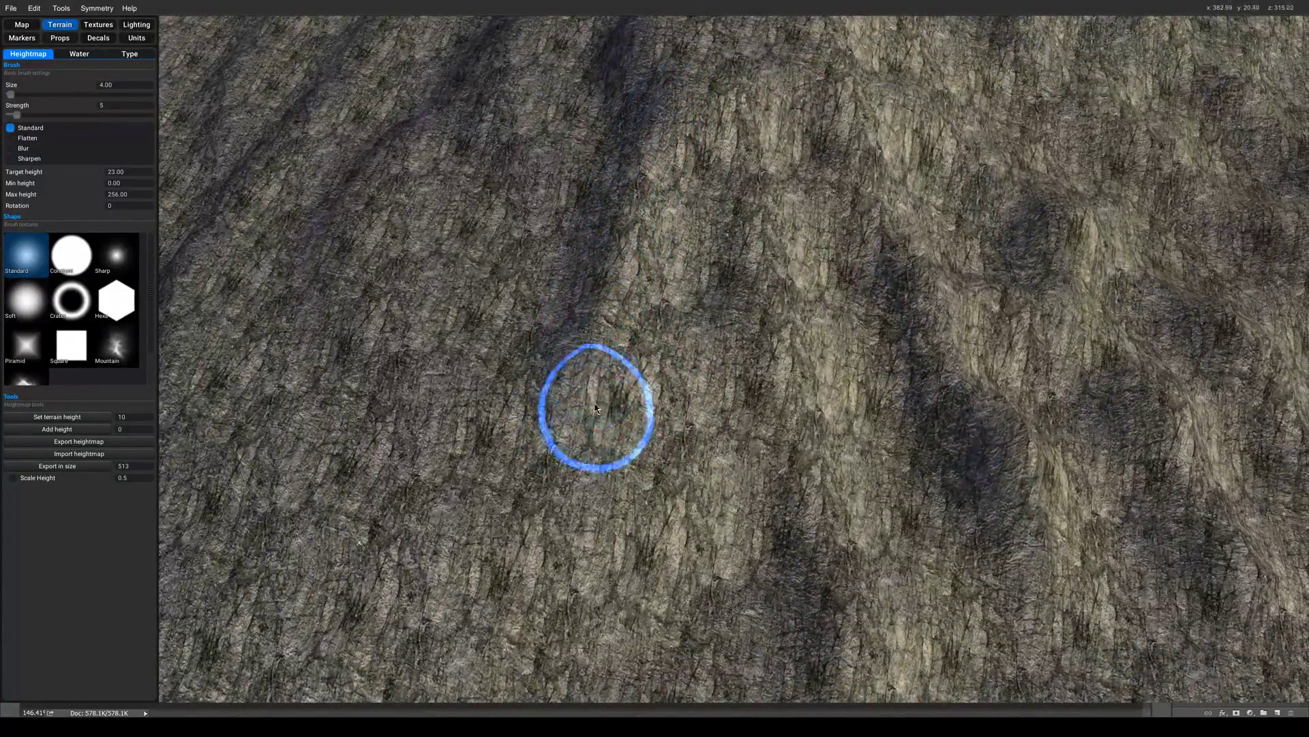
scroll(607, 450, "down", 5)
scroll(742, 313, "up", 8)
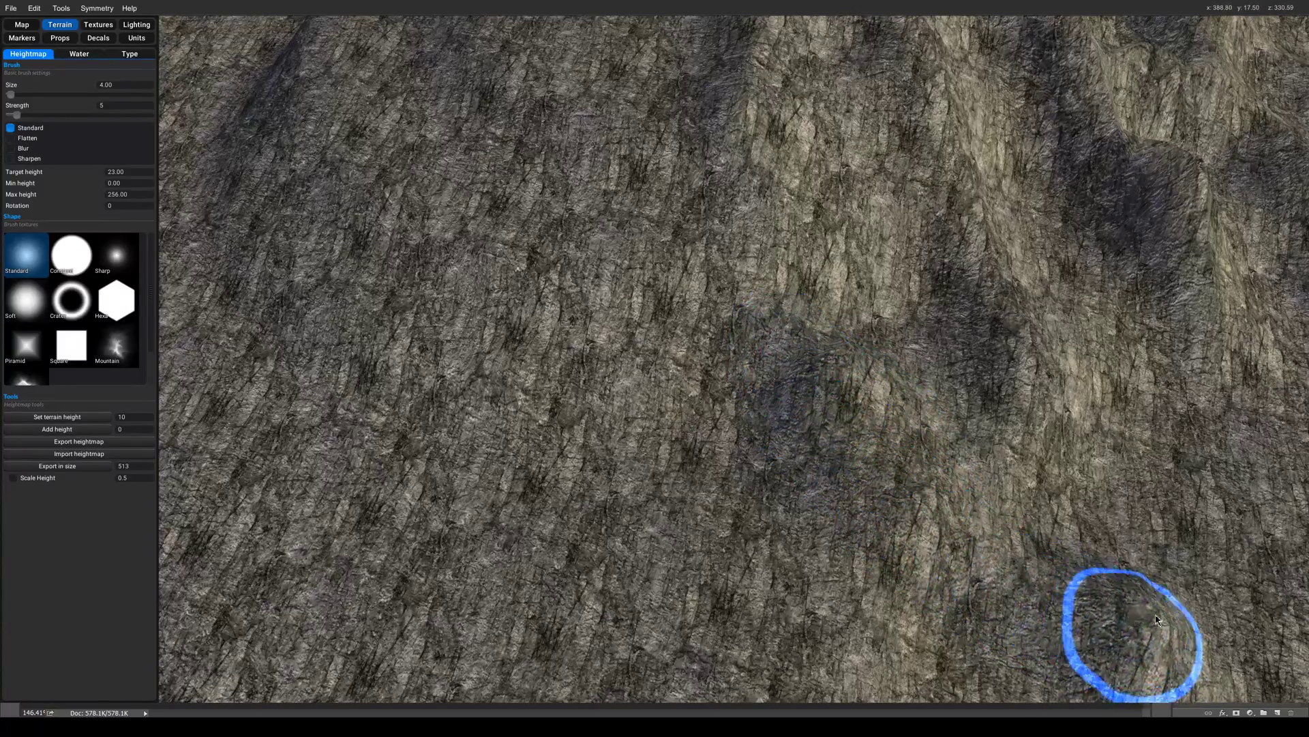
Examine both eroded mountains from above and compare them with the unsculpted pair across the map.
scroll(1003, 502, "down", 5)
scroll(864, 484, "up", 5)
scroll(864, 483, "down", 10)
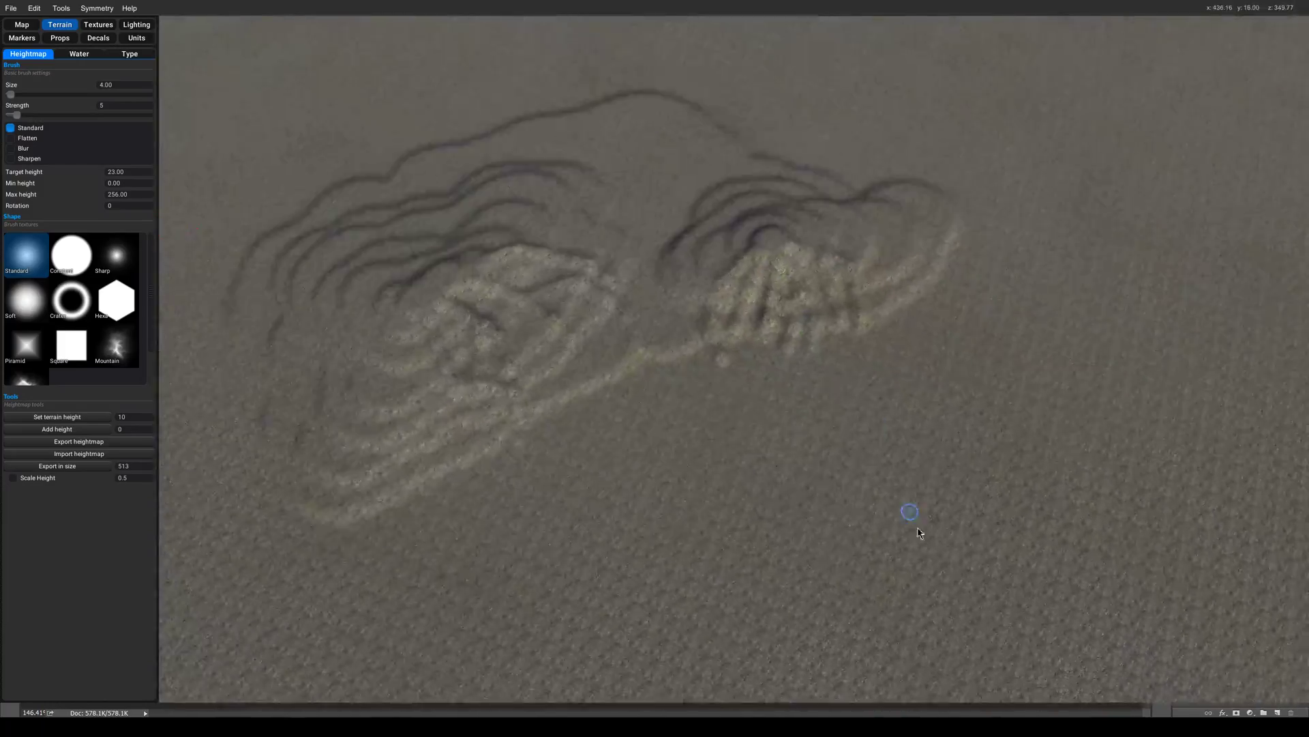
scroll(731, 377, "up", 10)
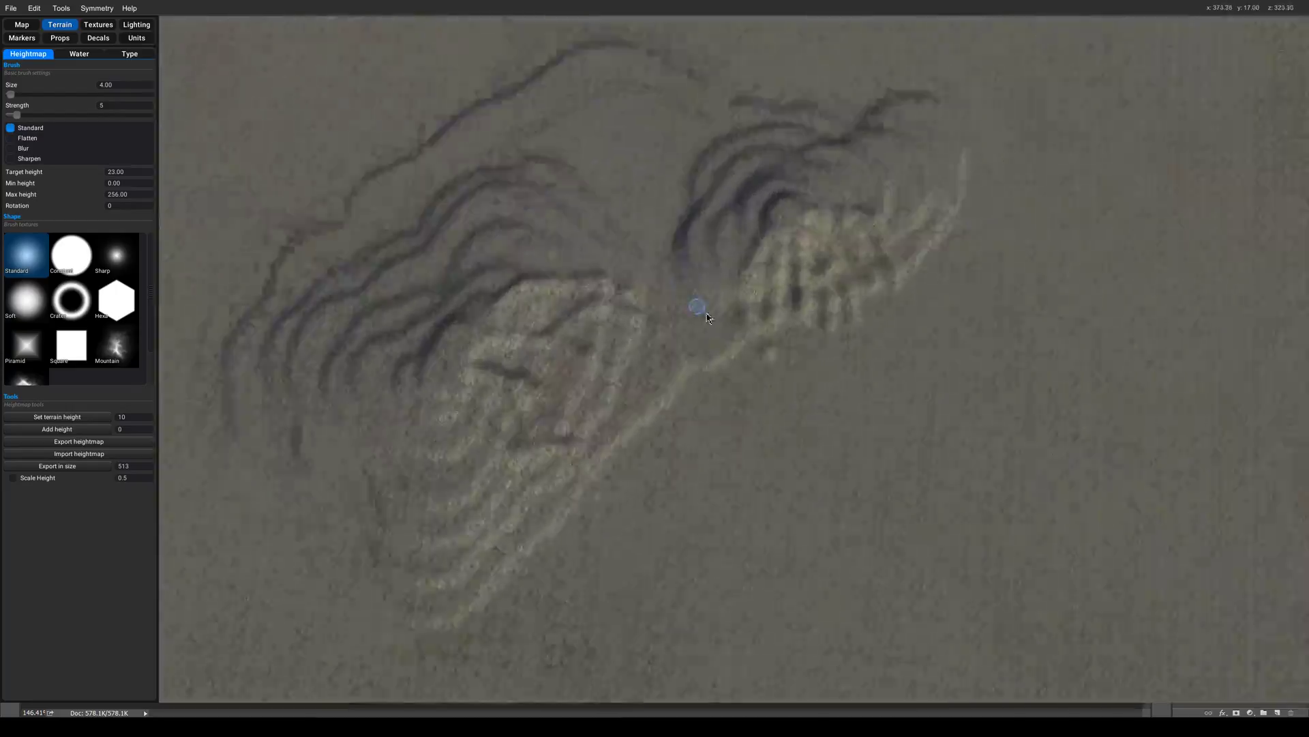
scroll(947, 390, "down", 8)
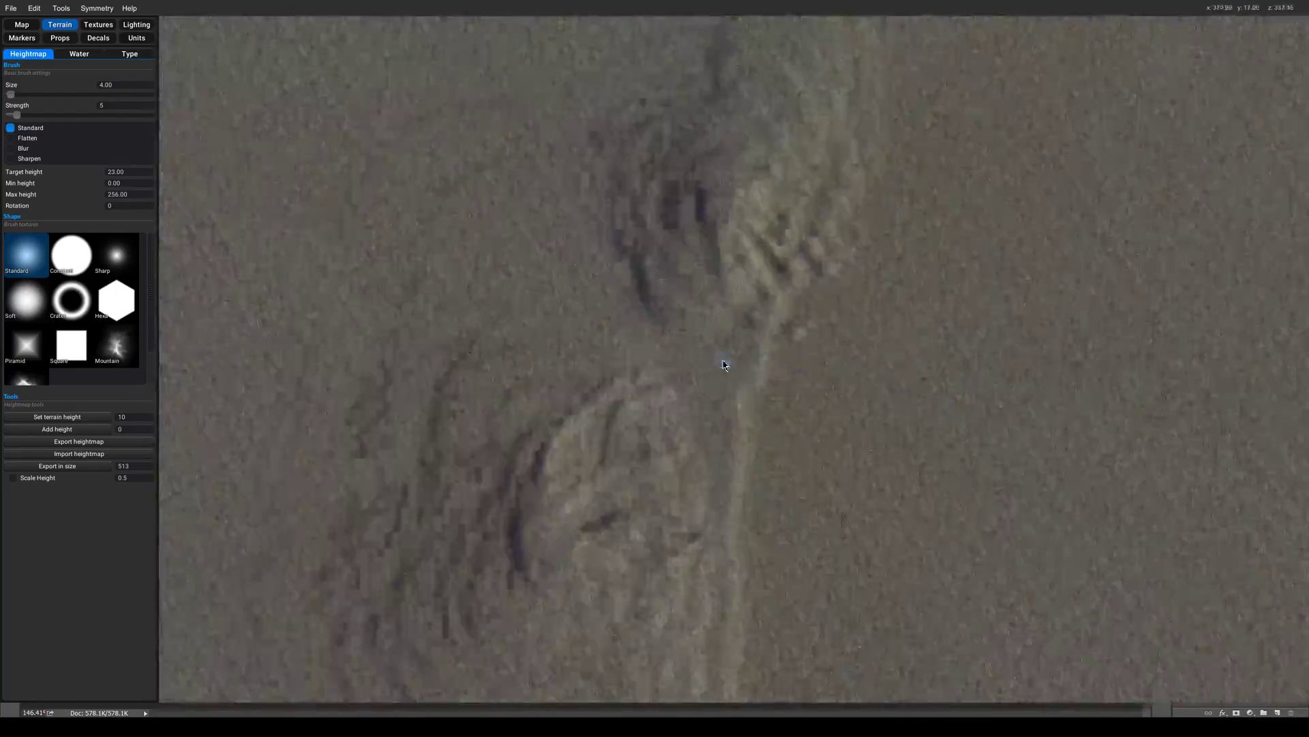
scroll(782, 308, "up", 4)
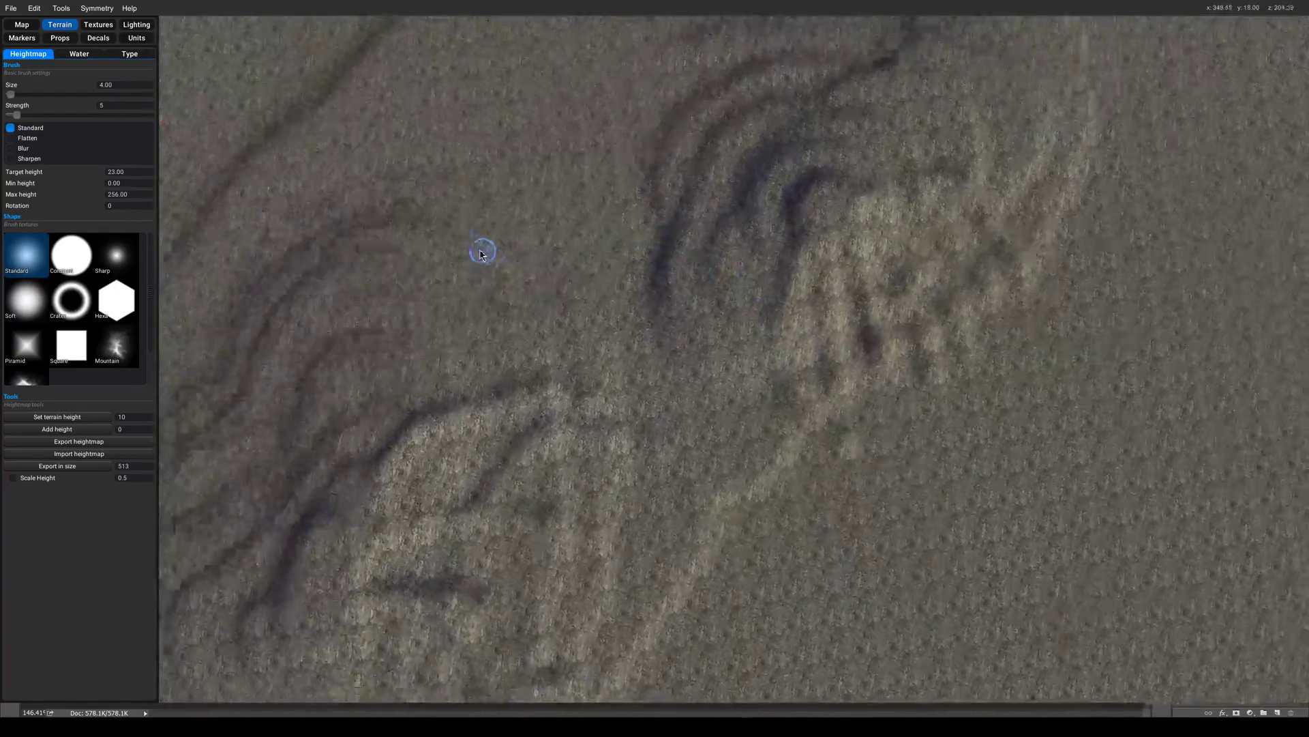
scroll(480, 254, "down", 10)
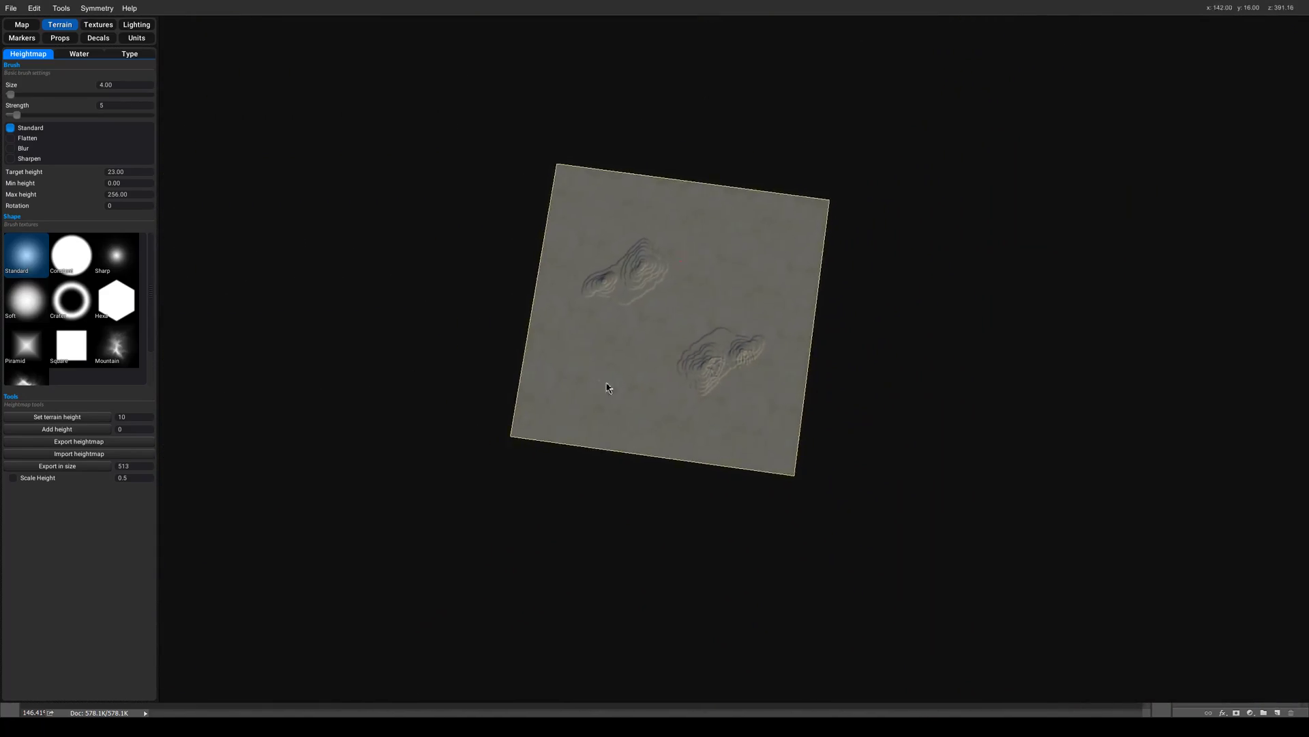
scroll(709, 361, "up", 3)
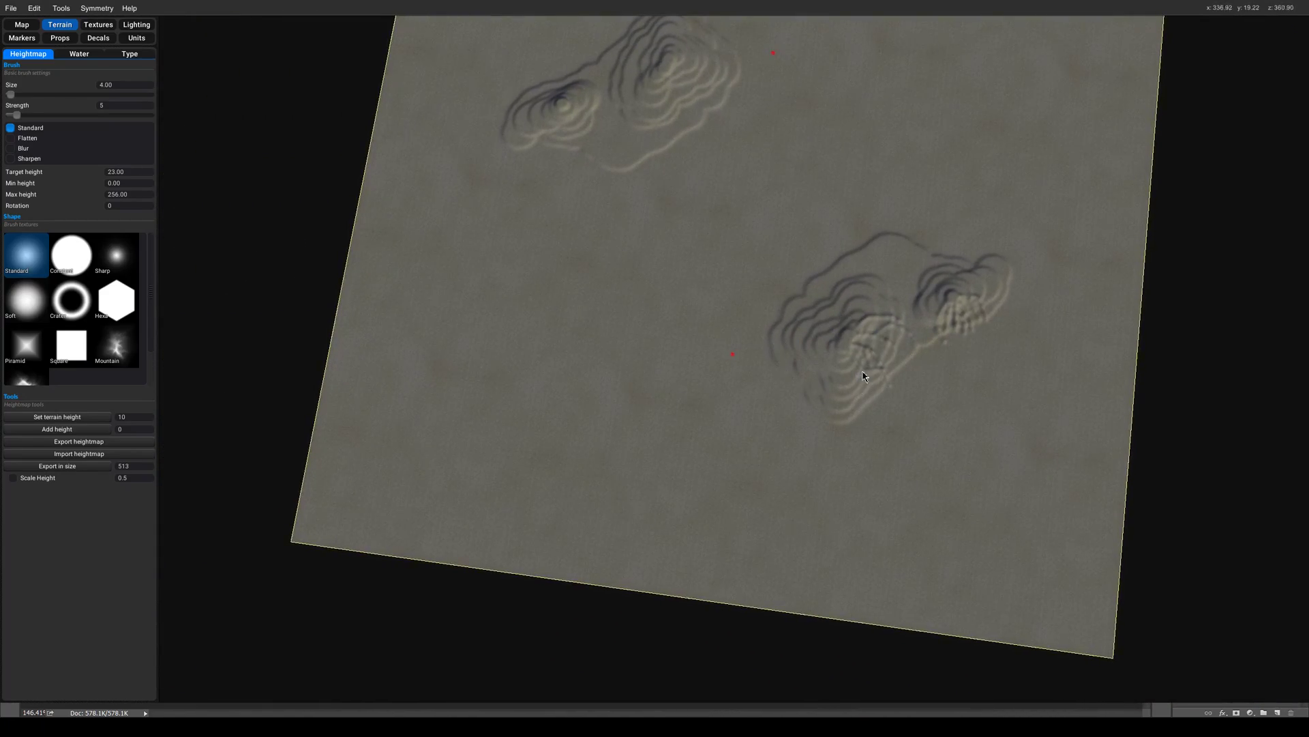
scroll(863, 375, "up", 6)
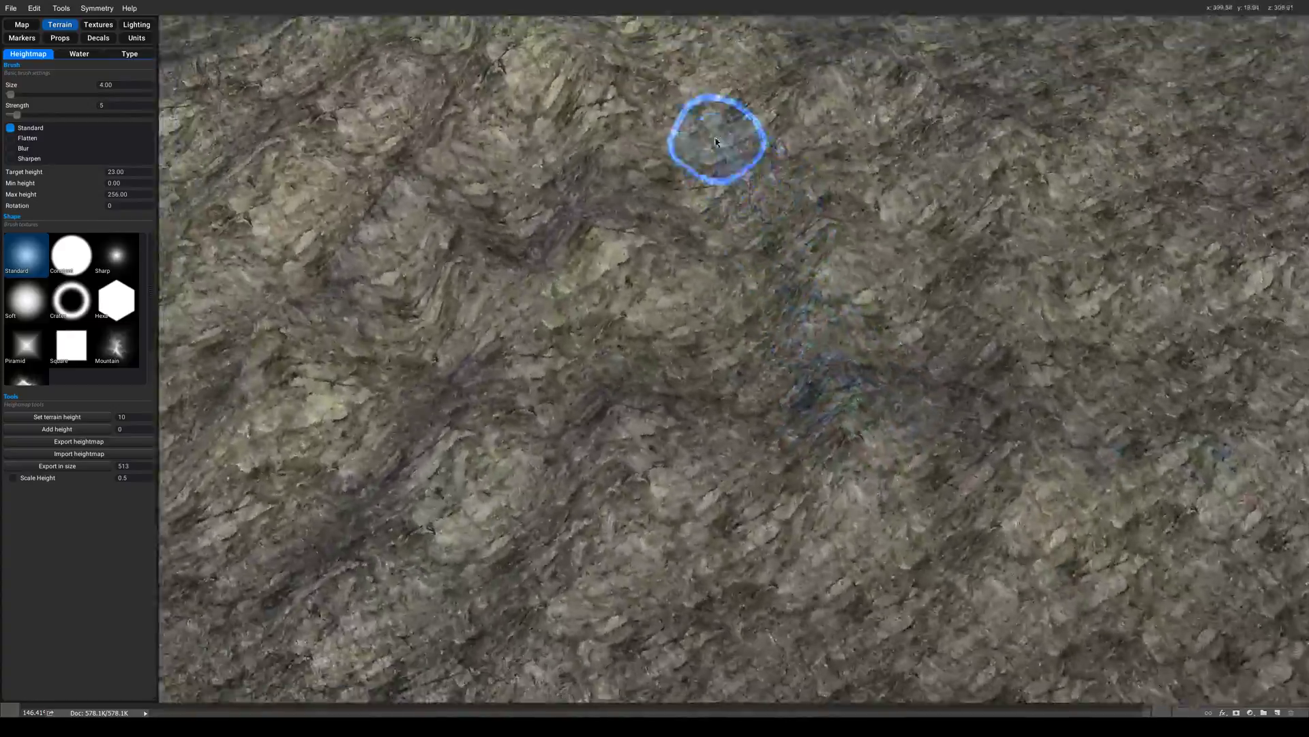
Break up the smooth layers on the small mound's flank facing the larger mountain with a ridge and gullies.
scroll(716, 142, "down", 6)
middle_click_drag(827, 266, 871, 470)
scroll(871, 471, "down", 3)
scroll(552, 223, "up", 3)
middle_click_drag(818, 430, 936, 371)
scroll(611, 298, "up", 2)
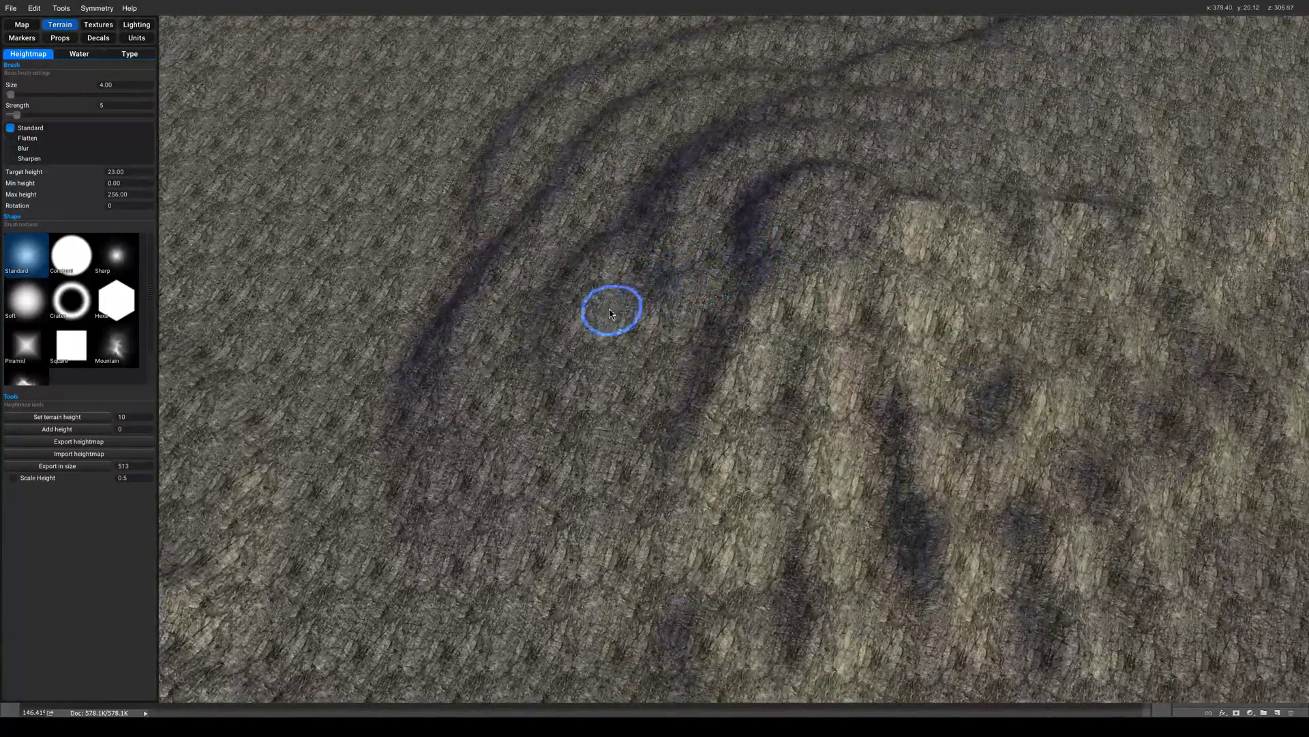
scroll(609, 299, "up", 2)
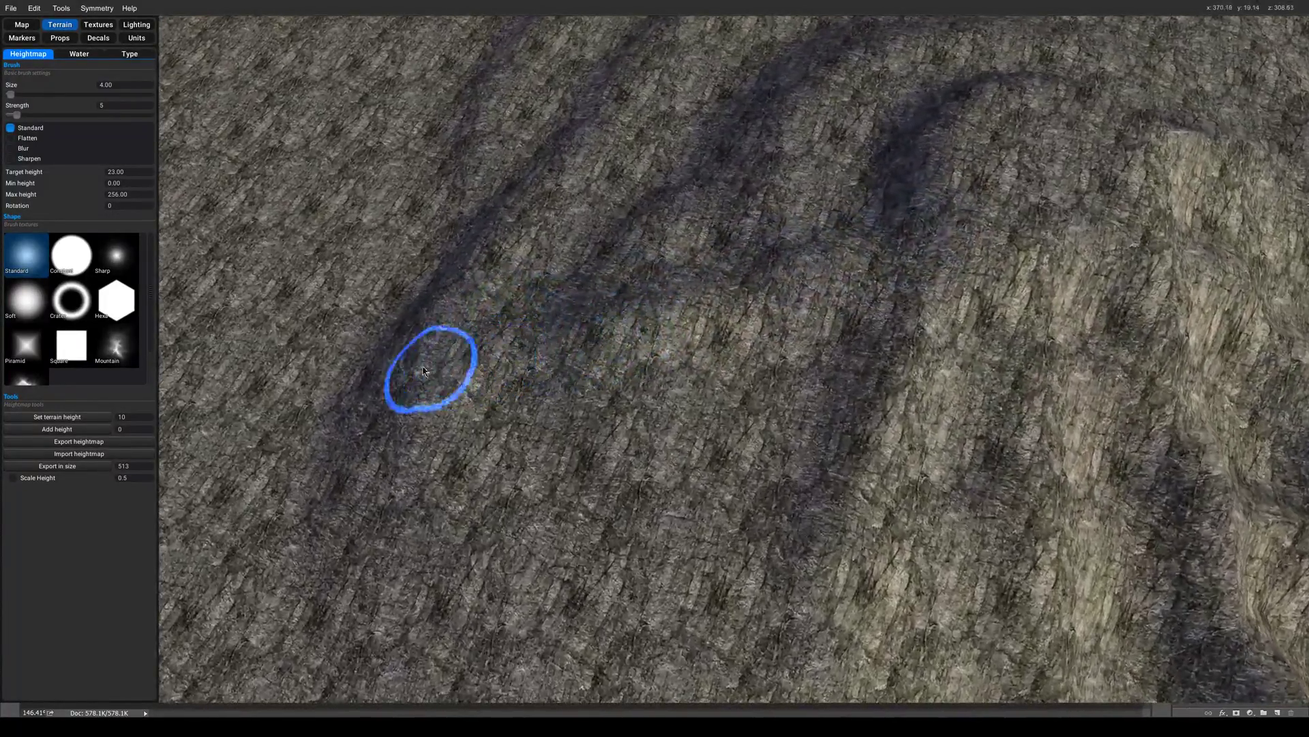
mouse_move(357, 369)
left_mouse_down()
mouse_move(502, 386)
mouse_move(512, 512)
mouse_move(721, 426)
left_mouse_up()
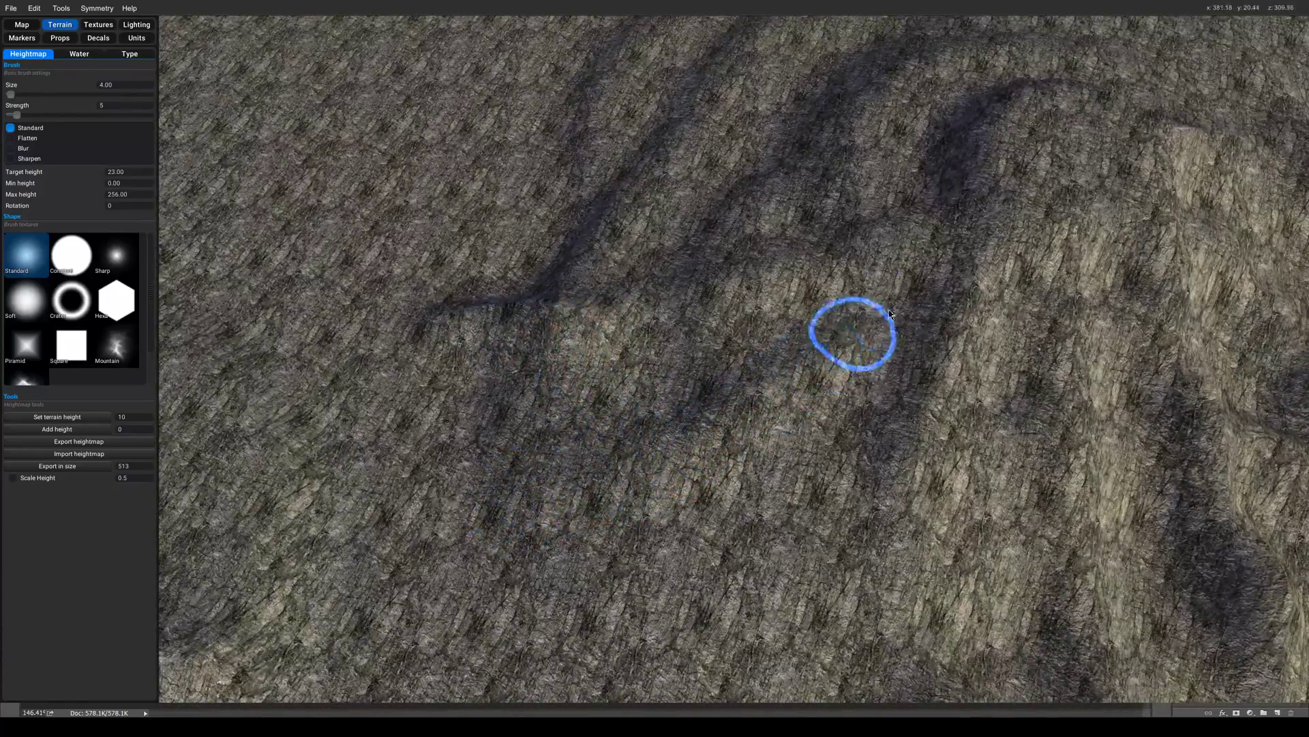
Extend the new ridges and gullies down that flank of the small mound and check its shape from a low angle.
scroll(853, 382, "down", 1)
scroll(786, 440, "up", 3)
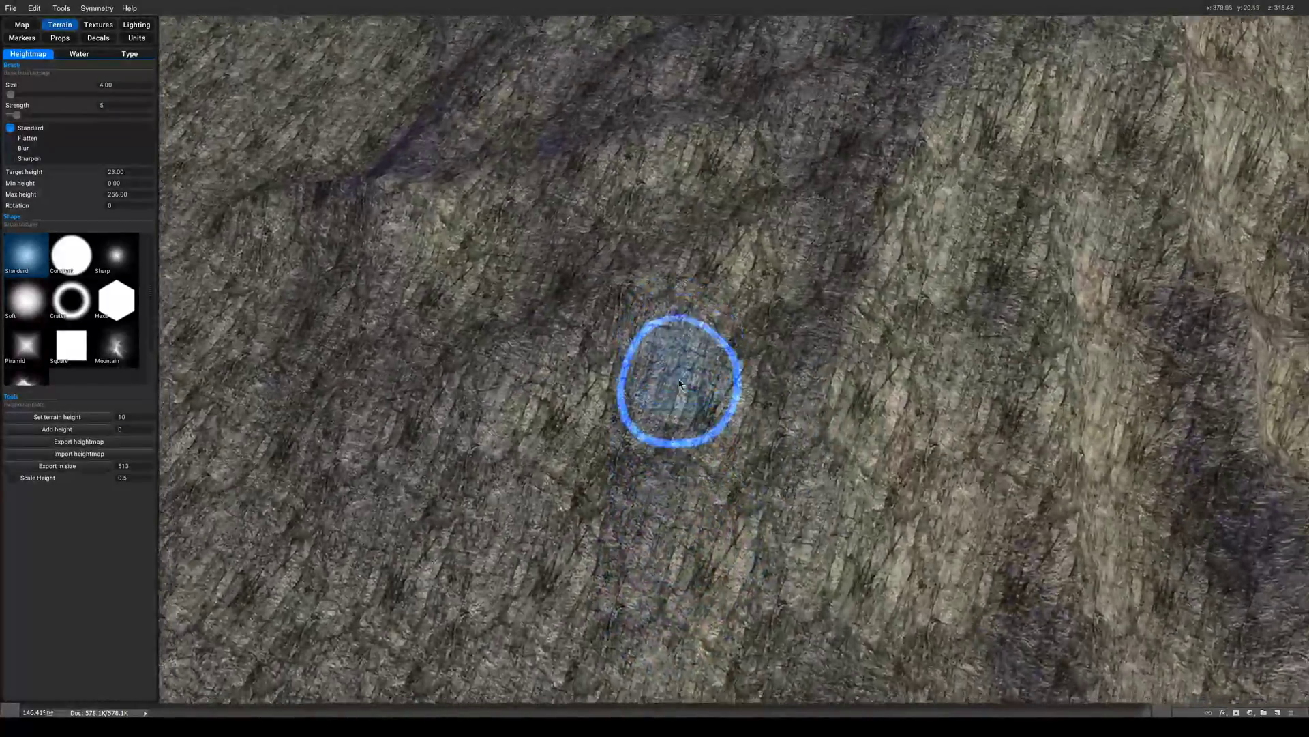
scroll(648, 566, "down", 1)
scroll(647, 571, "up", 1)
scroll(729, 409, "down", 5)
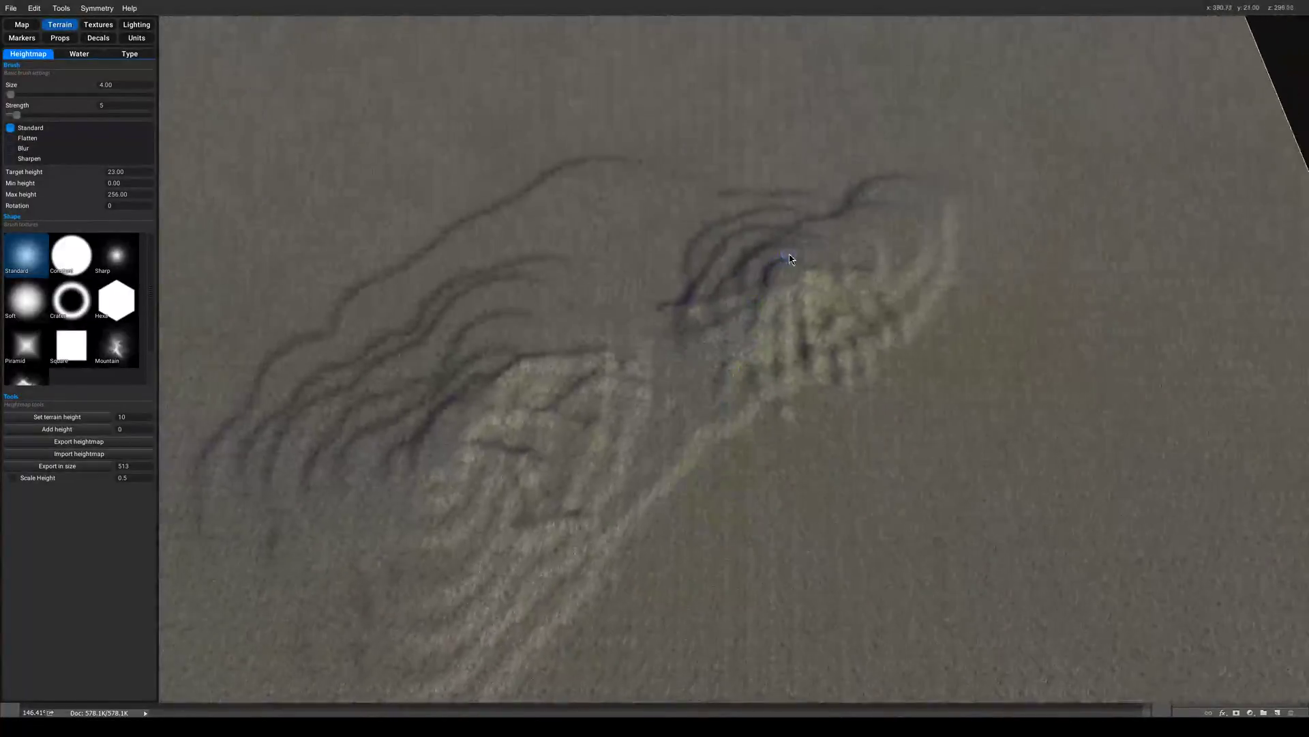
scroll(788, 263, "up", 2)
key("space")
scroll(796, 520, "up", 2)
key("space")
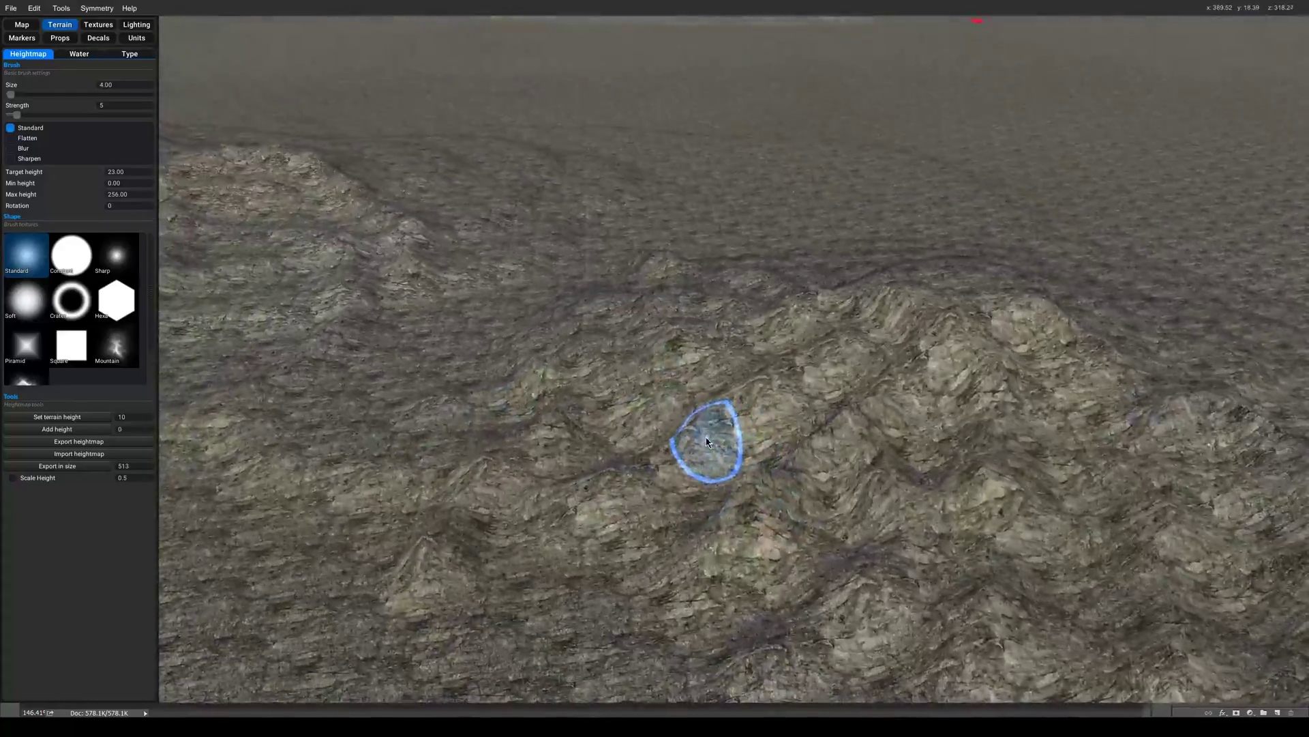
Switch the terrain brush to Blur mode and start softening the small mound's rough ridges at size 4 and strength 5.
scroll(892, 450, "down", 3)
scroll(907, 429, "up", 3)
scroll(827, 397, "down", 3)
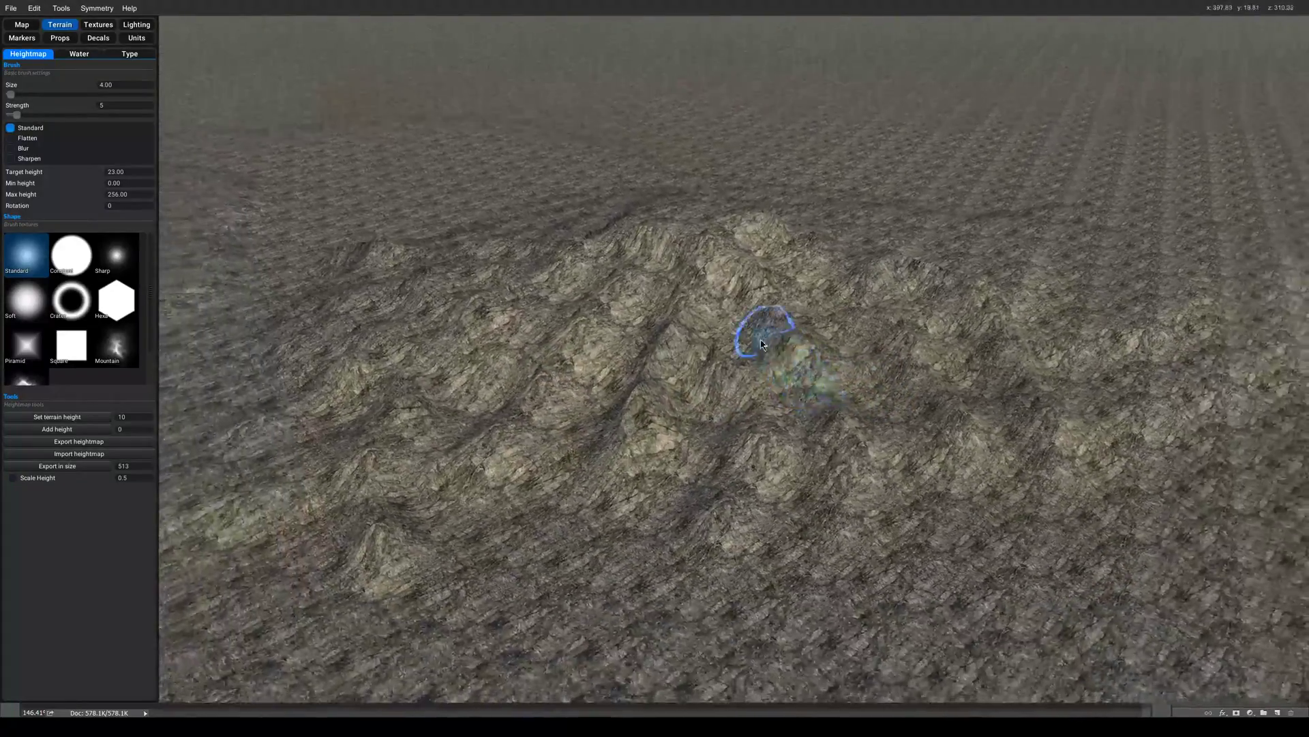
key("space")
scroll(710, 383, "up", 3)
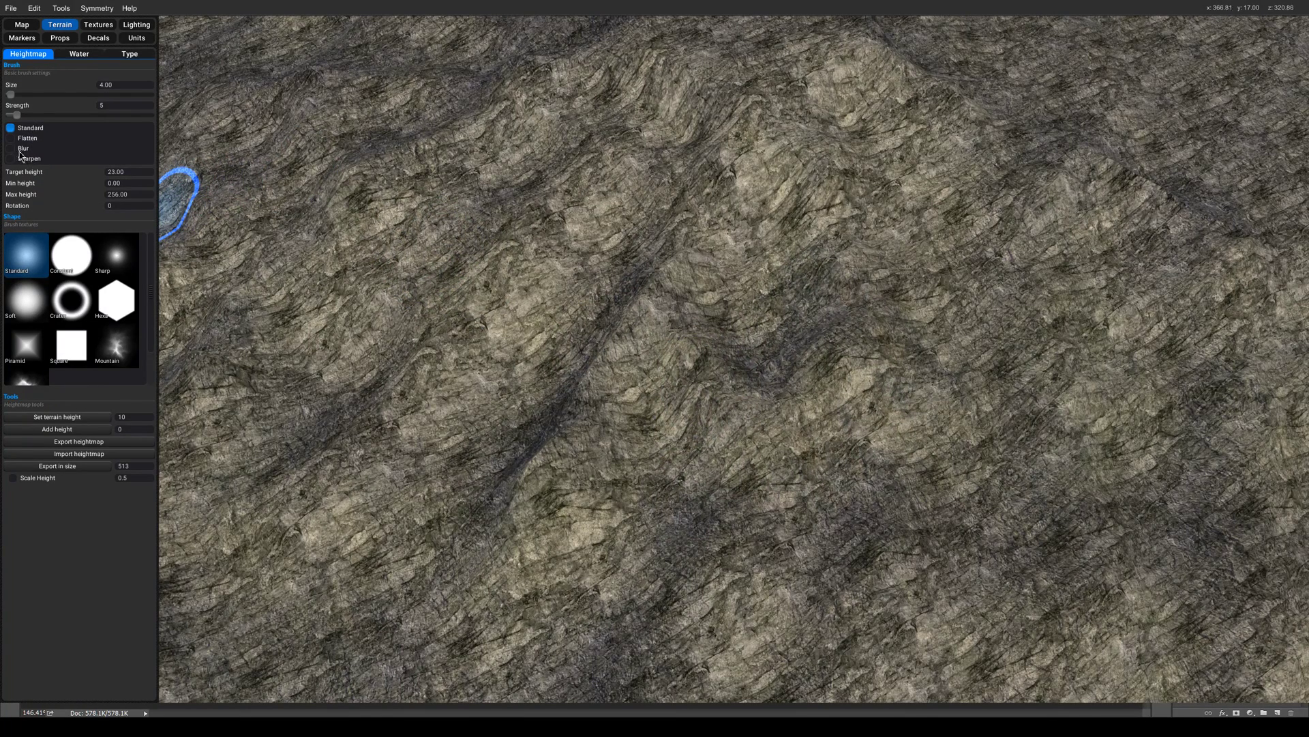
scroll(480, 278, "down", 2)
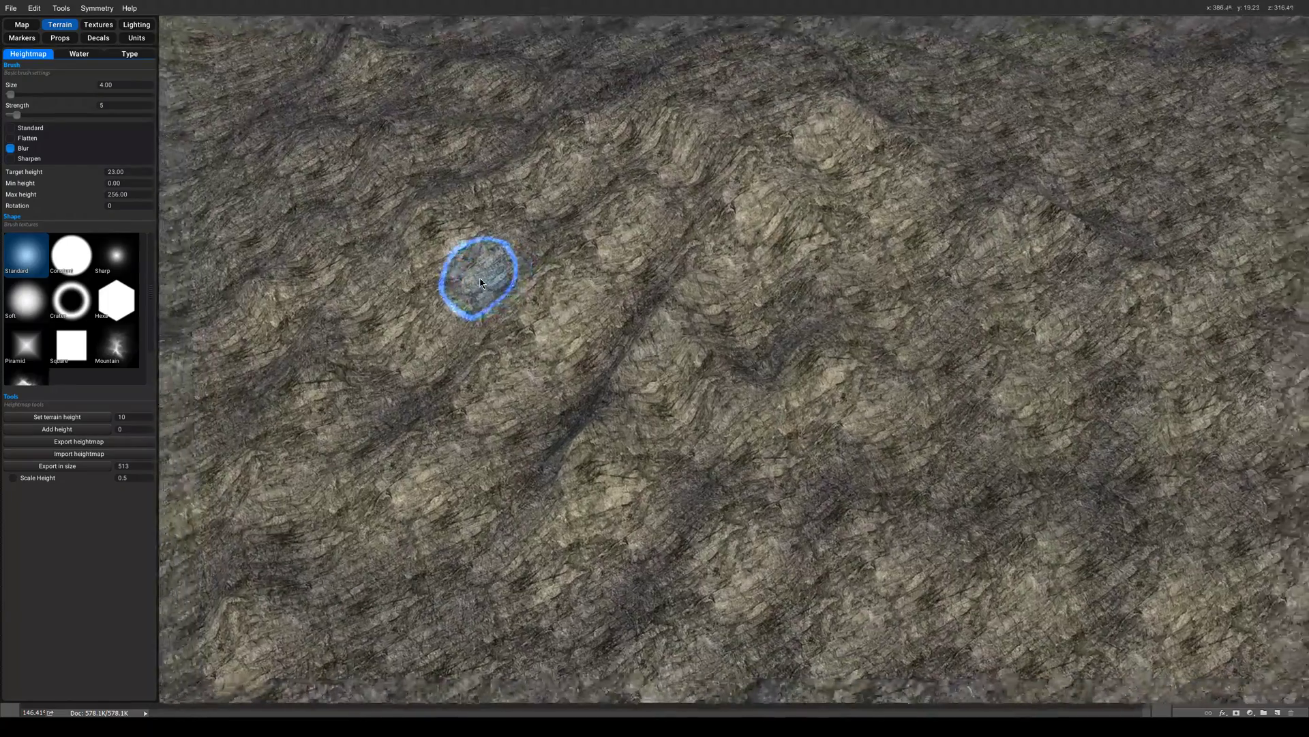
scroll(482, 278, "down", 3)
scroll(703, 297, "up", 2)
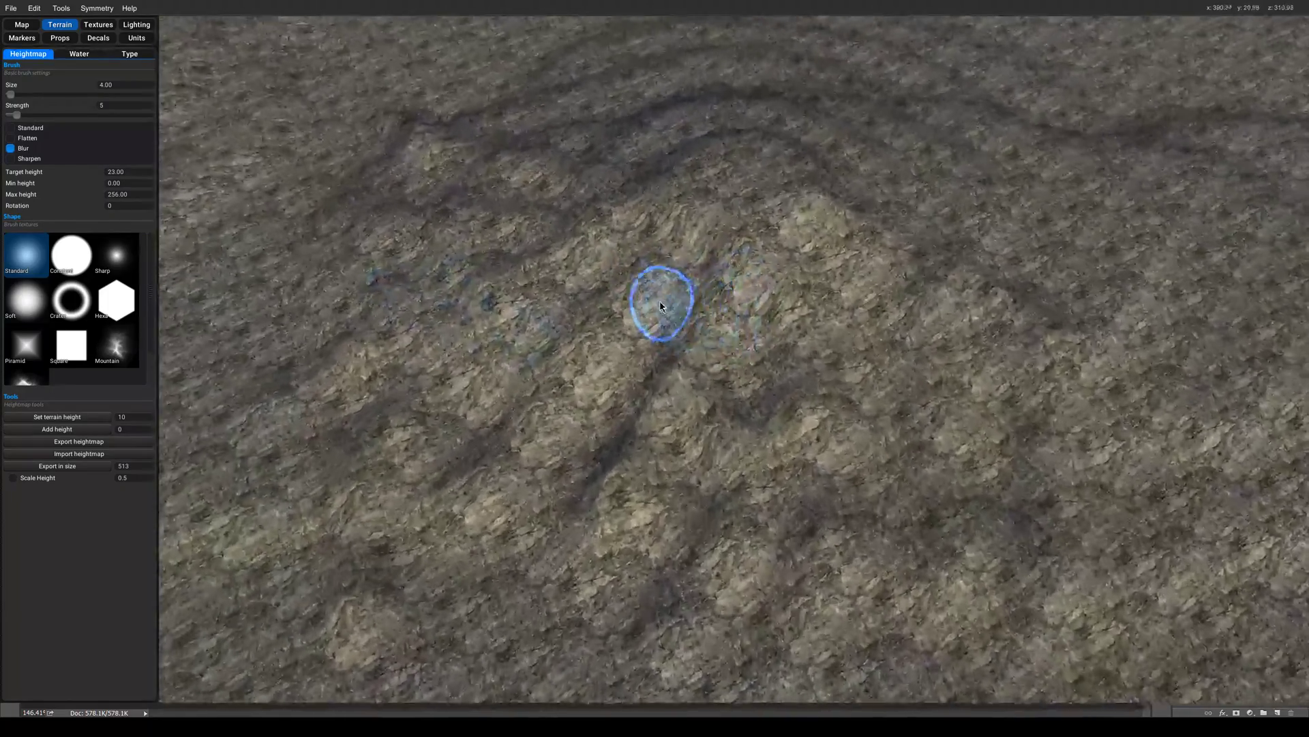
Set the Blur brush size to 3 and smooth the bumps and gullies across the small mound's flank.
scroll(659, 310, "up", 2)
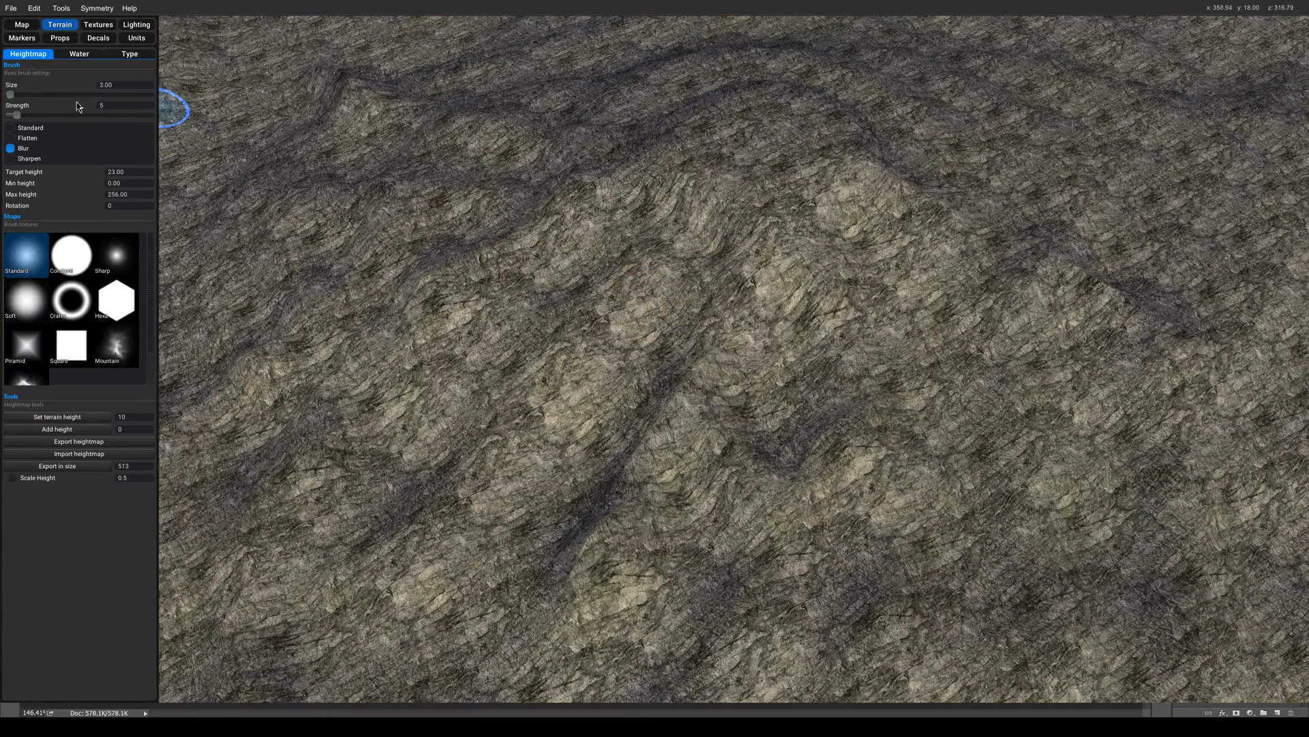
scroll(614, 366, "down", 2)
scroll(769, 363, "up", 3)
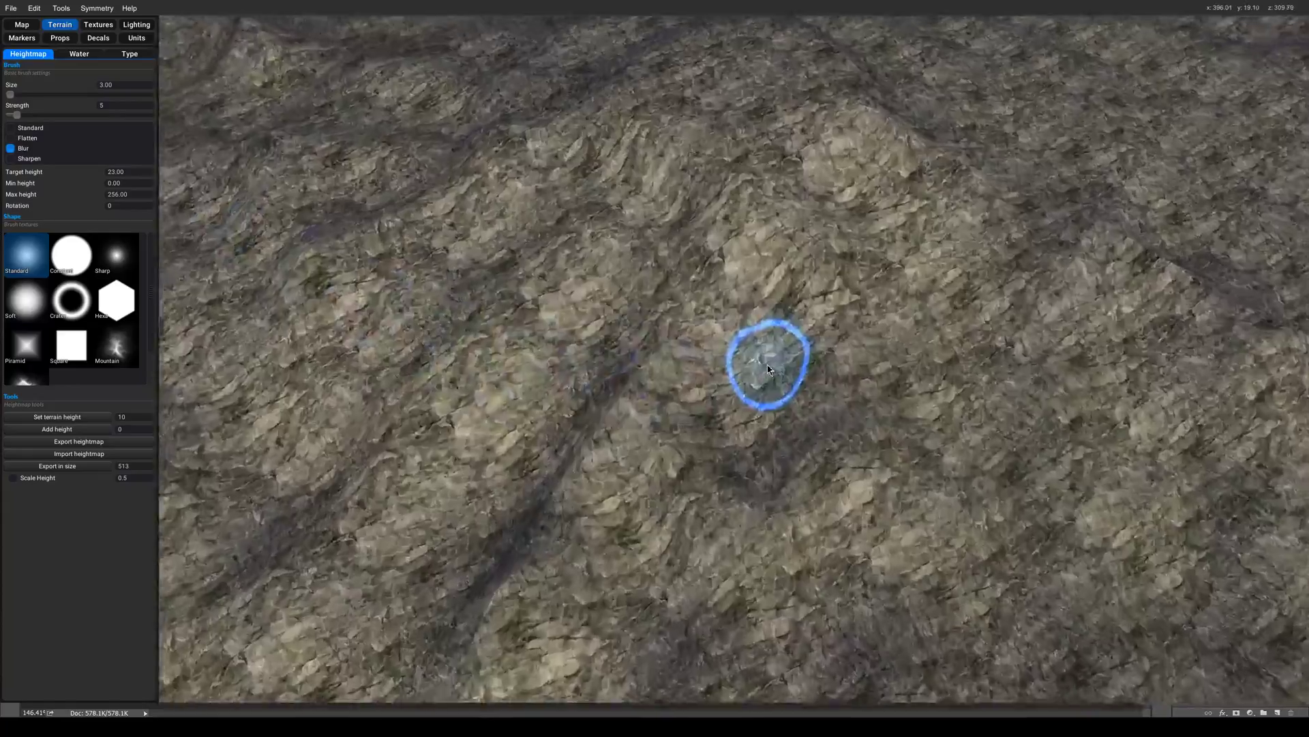
scroll(247, 140, "down", 3)
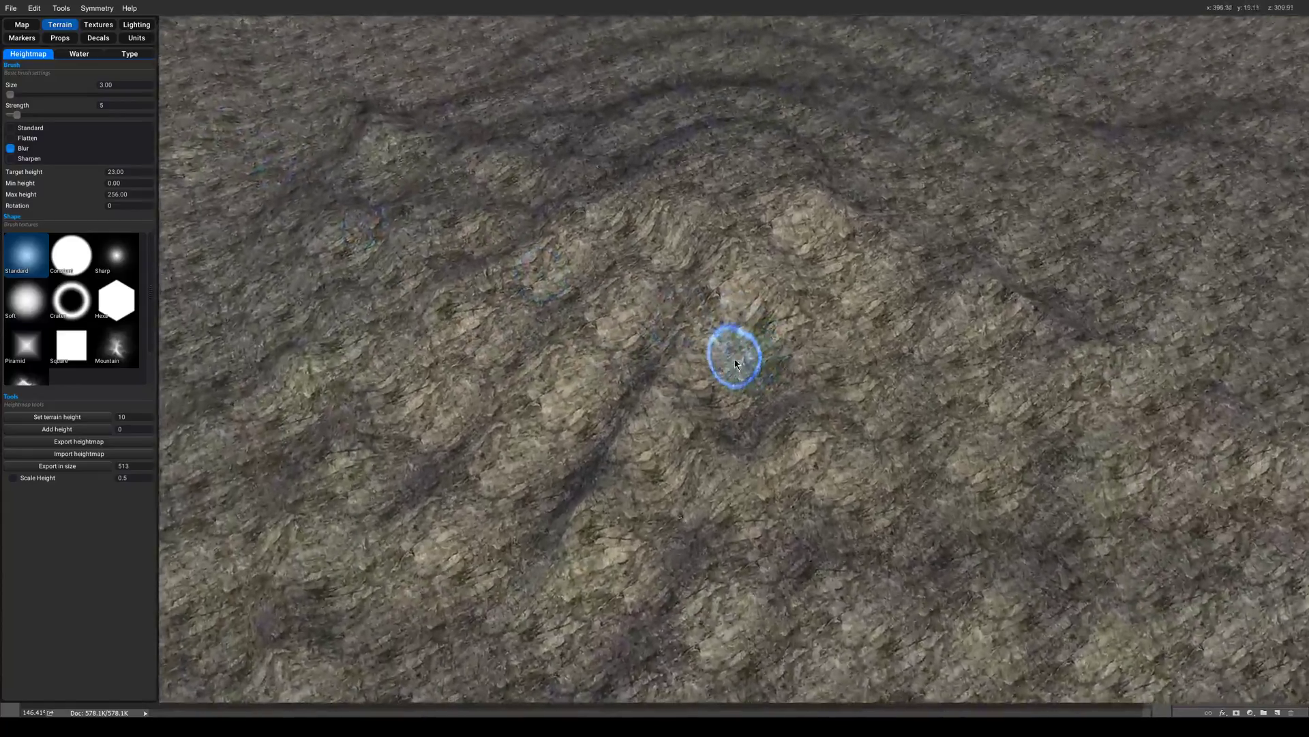
scroll(748, 439, "up", 3)
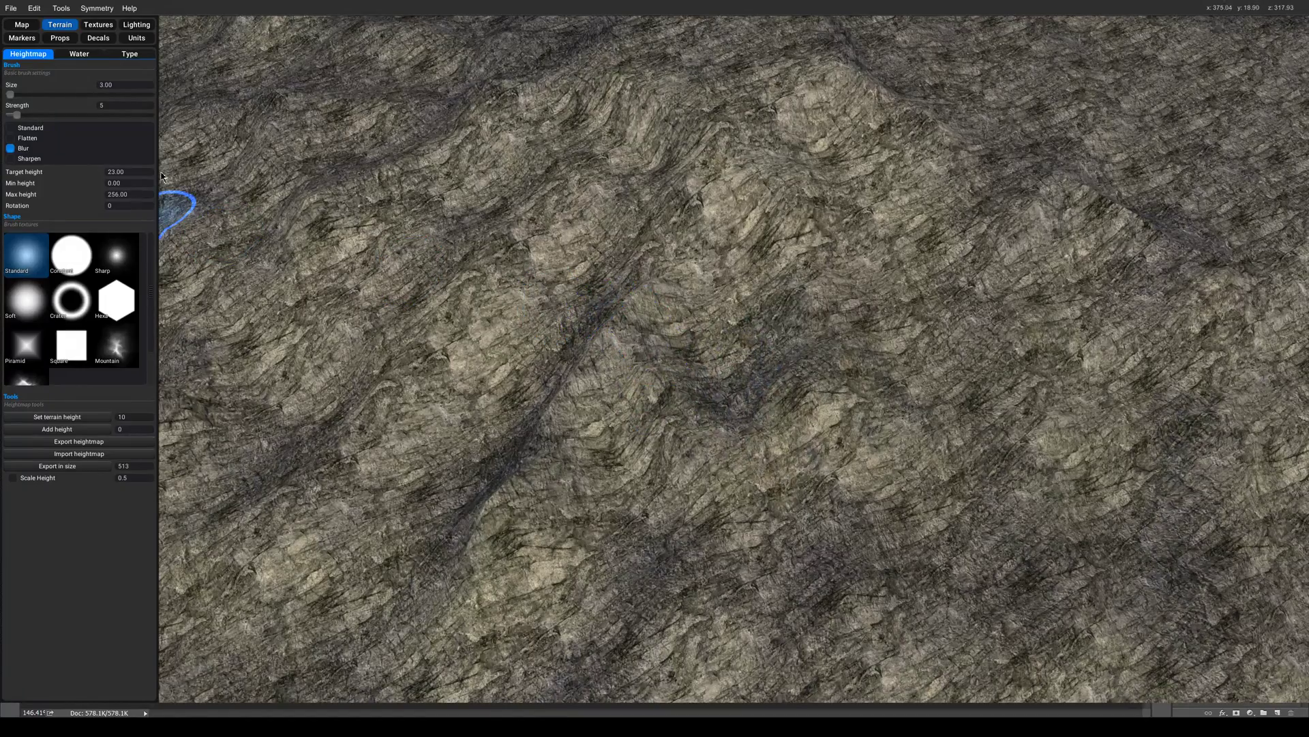
scroll(694, 342, "down", 5)
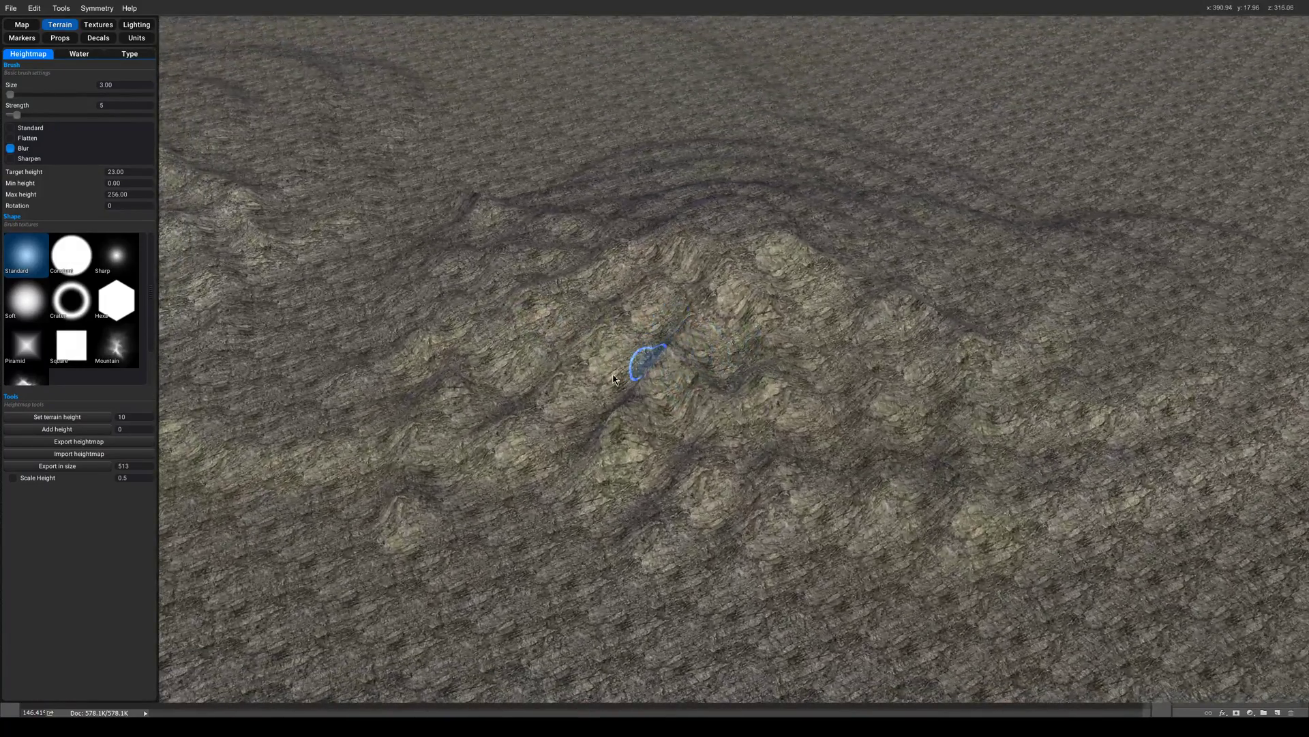
Set the Blur brush strength to 15 and soften the jagged ridges on the small mound.
scroll(648, 379, "up", 5)
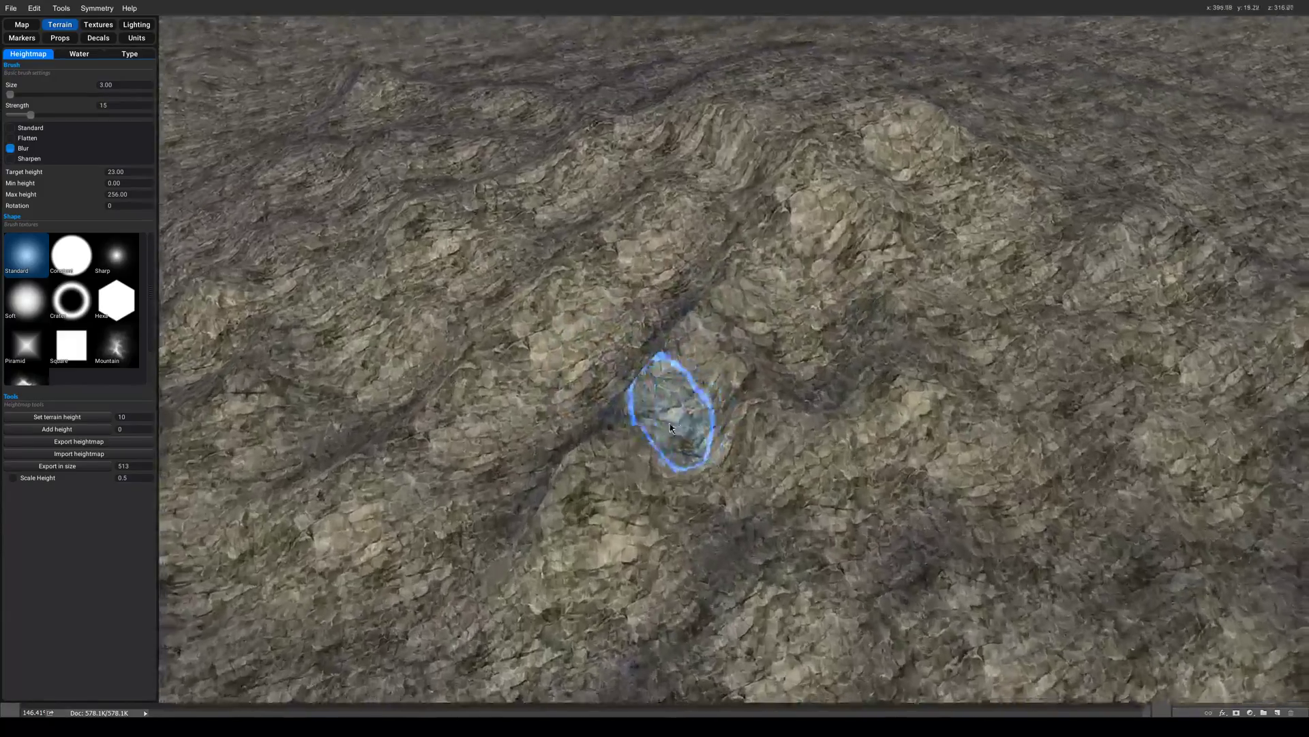
scroll(991, 163, "up", 3)
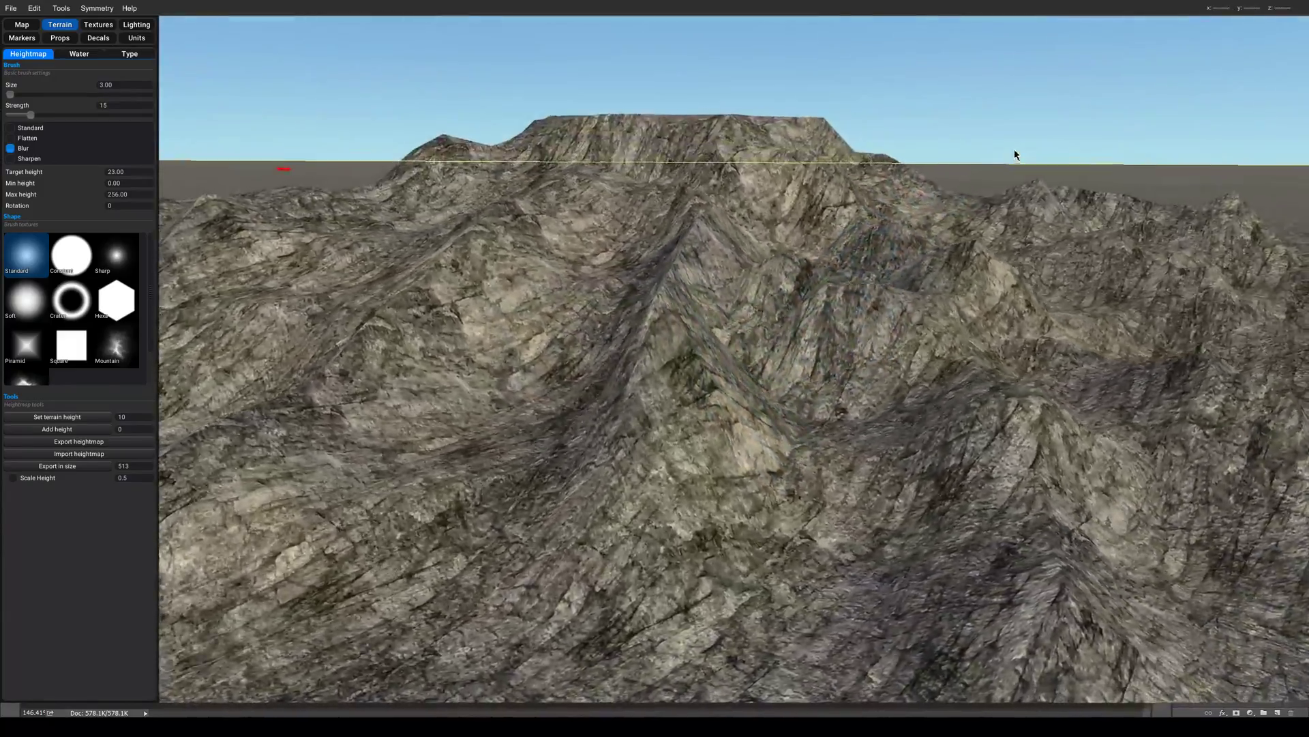
scroll(672, 321, "down", 2)
scroll(702, 322, "up", 3)
scroll(873, 272, "down", 5)
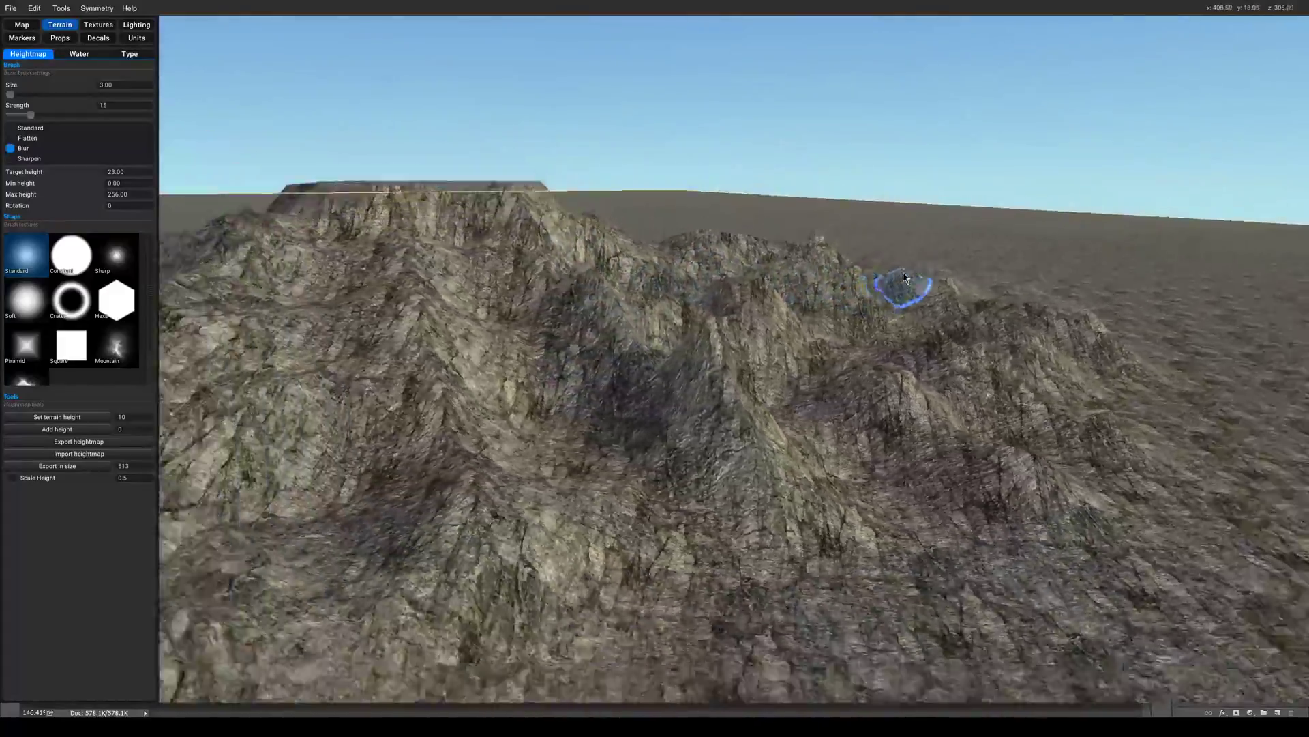
scroll(561, 293, "up", 8)
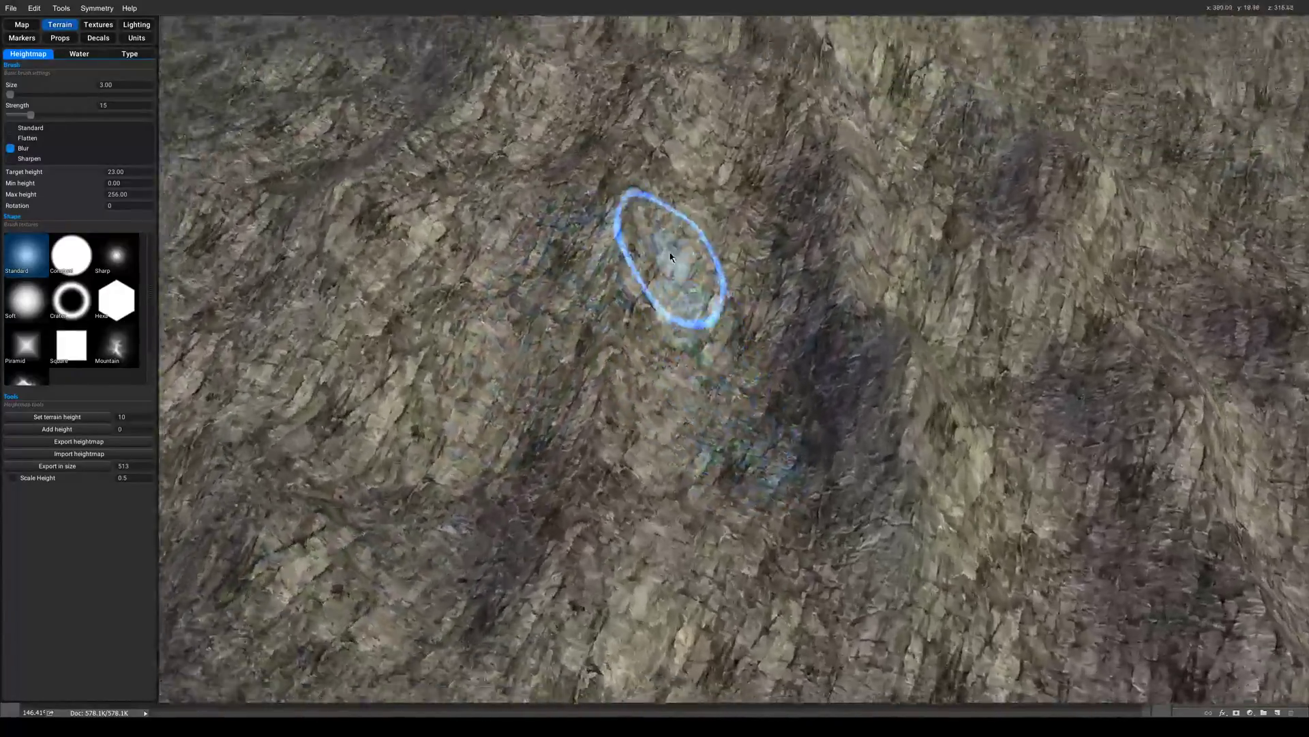
scroll(619, 219, "up", 6)
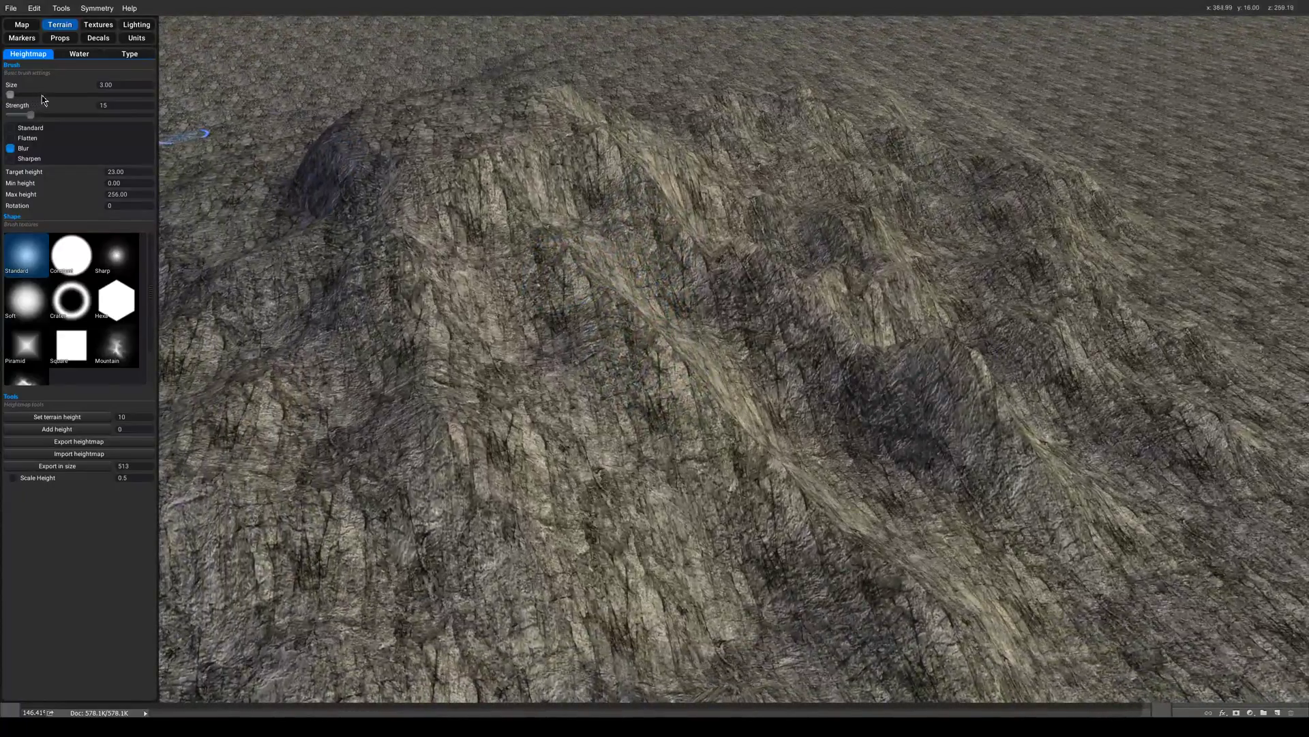
Blur the sharp ridge beside the long gully on the small mound's flank.
middle_click_drag(837, 253, 360, 271)
scroll(801, 346, "up", 2)
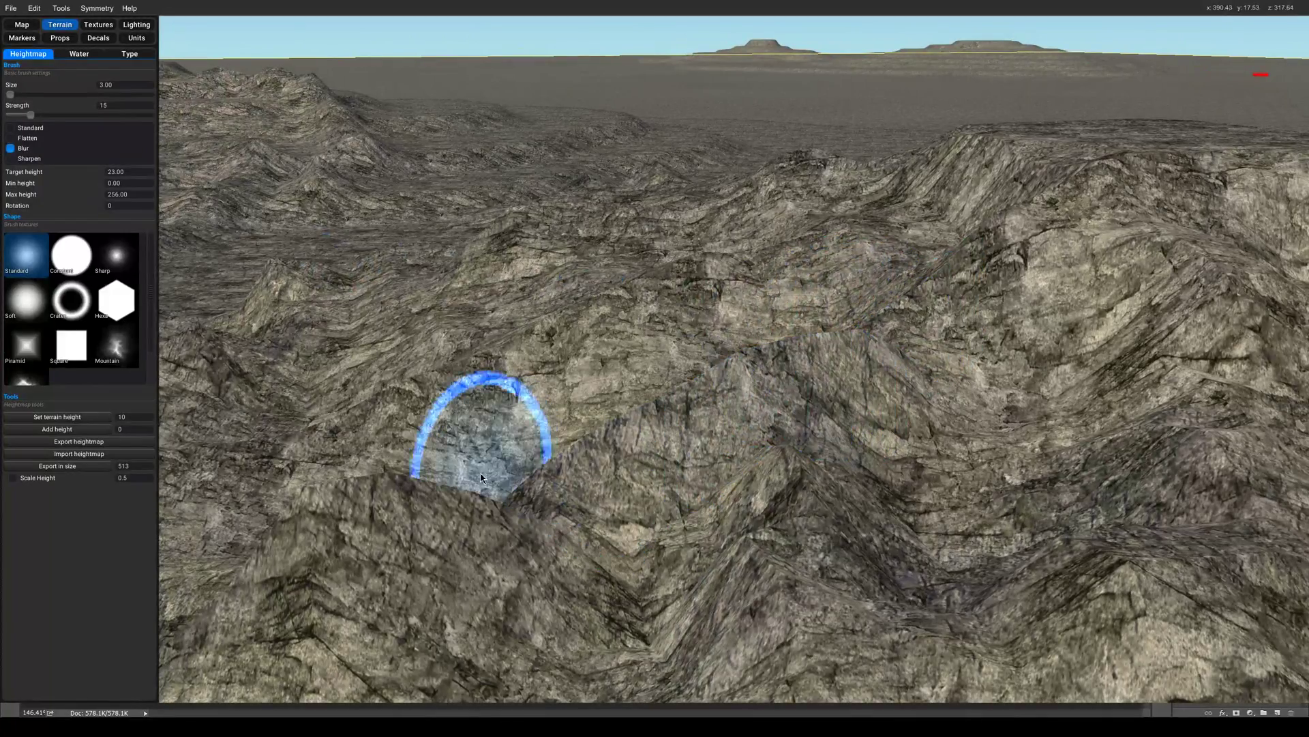
scroll(464, 513, "up", 3)
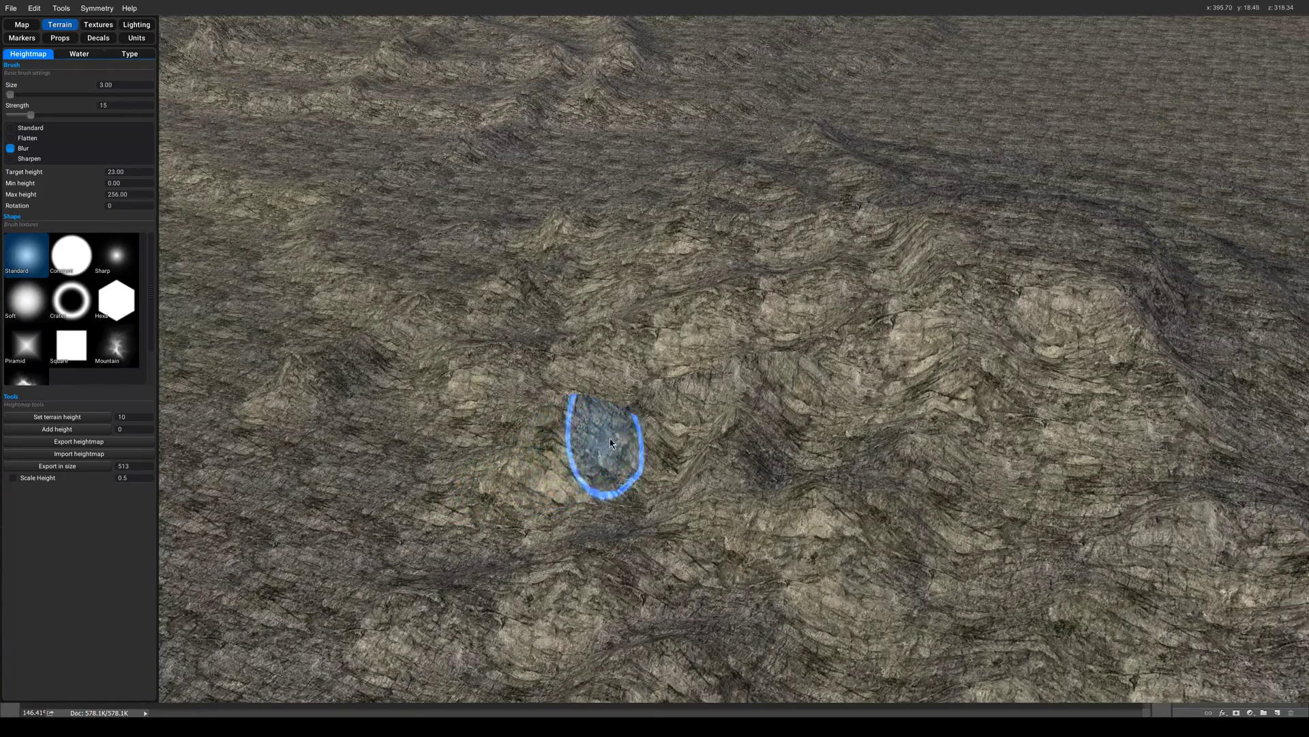
scroll(689, 412, "up", 5)
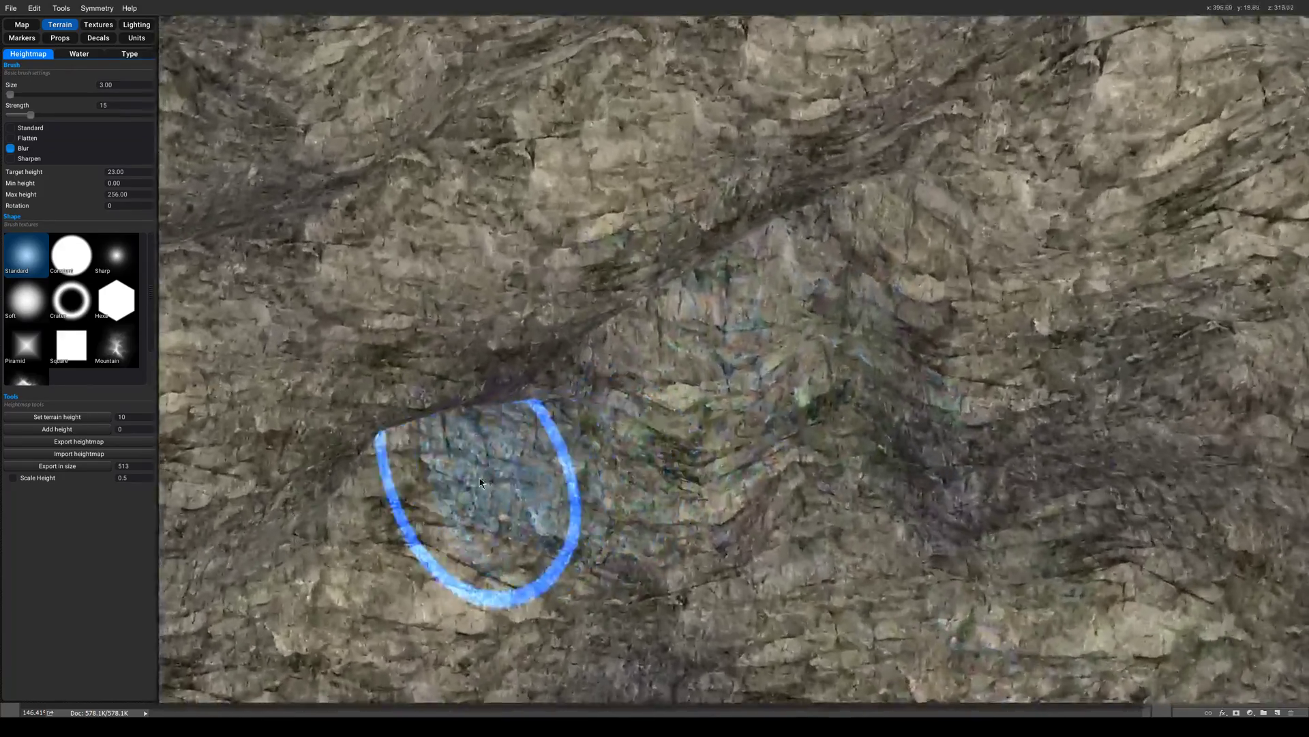
scroll(480, 483, "down", 3)
scroll(690, 435, "up", 5)
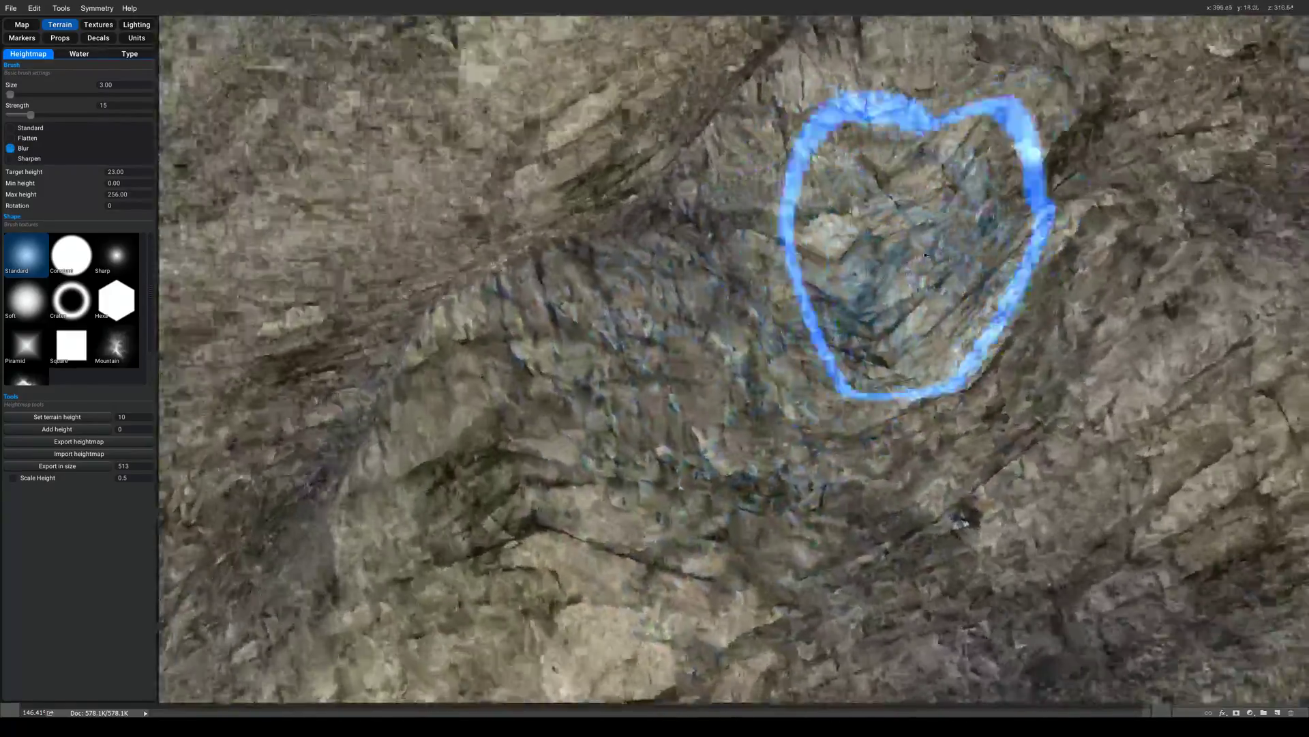
mouse_move(926, 255)
left_mouse_down()
mouse_move(798, 432)
mouse_move(529, 432)
left_mouse_up()
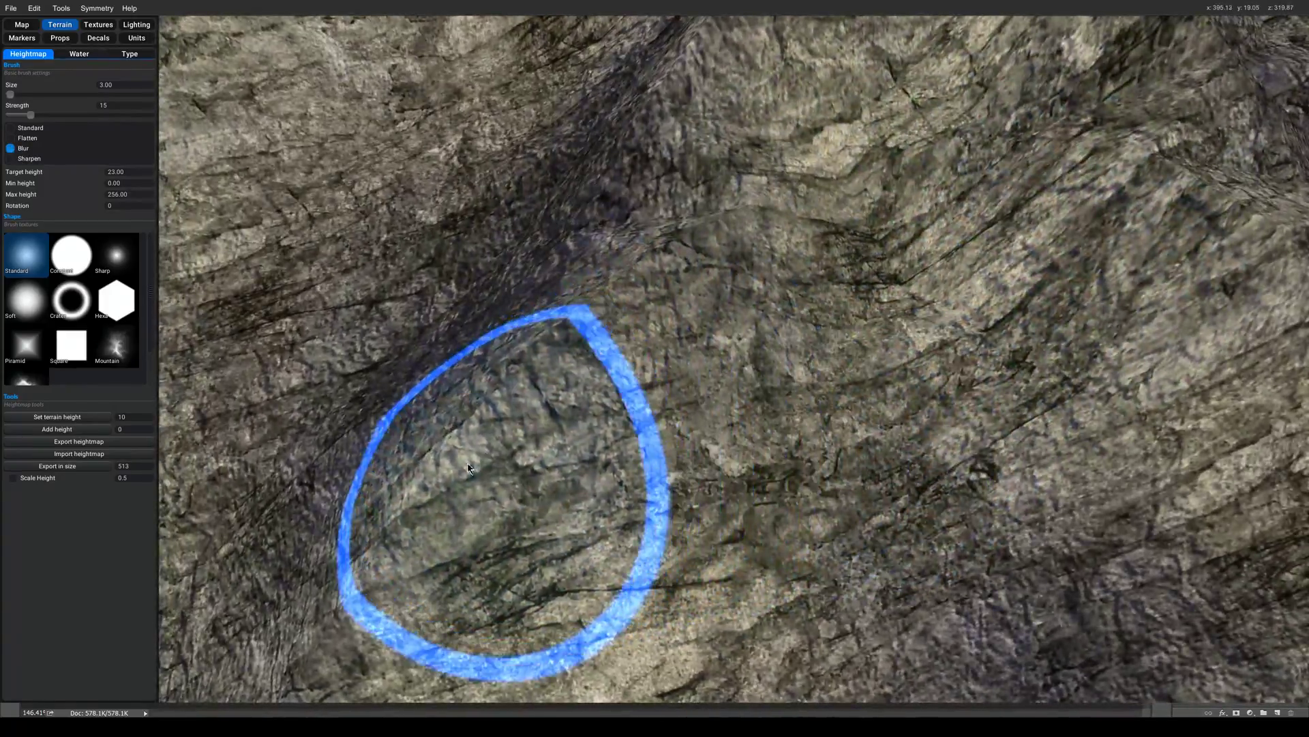
scroll(676, 320, "down", 3)
scroll(815, 260, "up", 2)
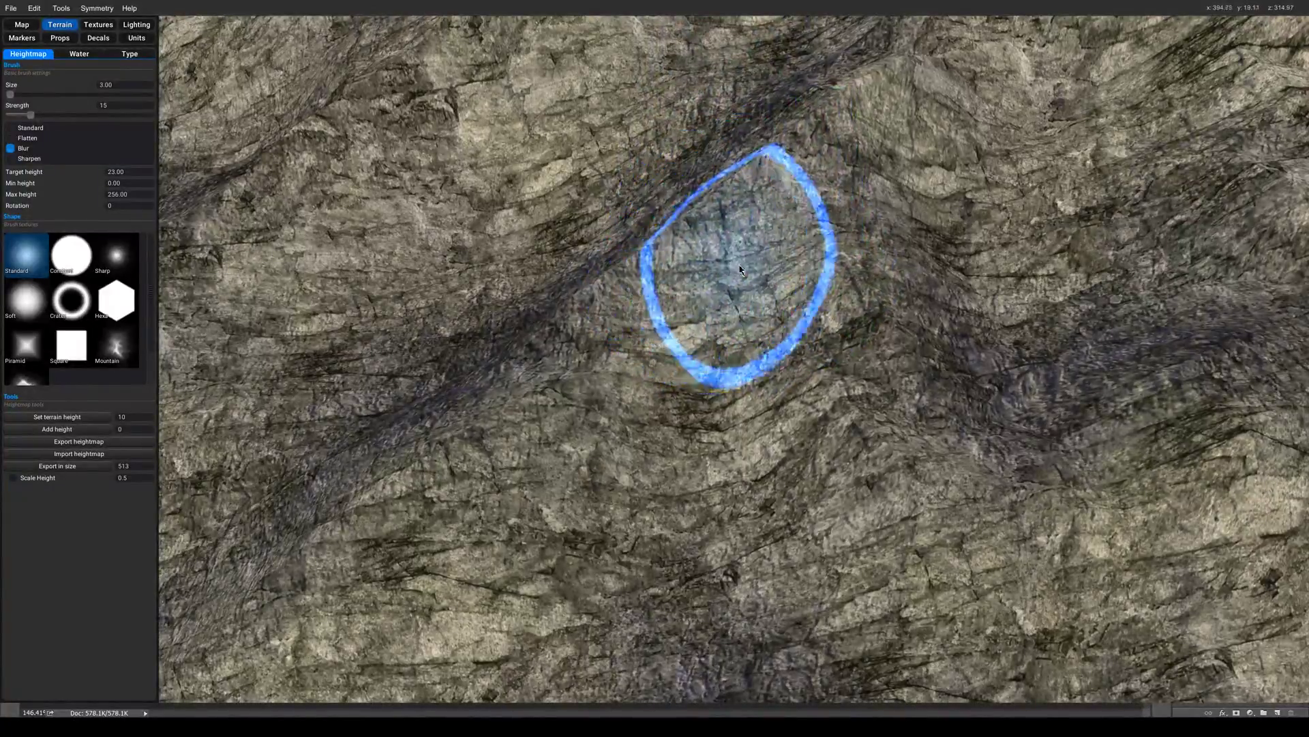
Smooth the ridge upward along the gully toward the small mound's summit.
scroll(740, 270, "down", 2)
middle_click_drag(866, 243, 1107, 73)
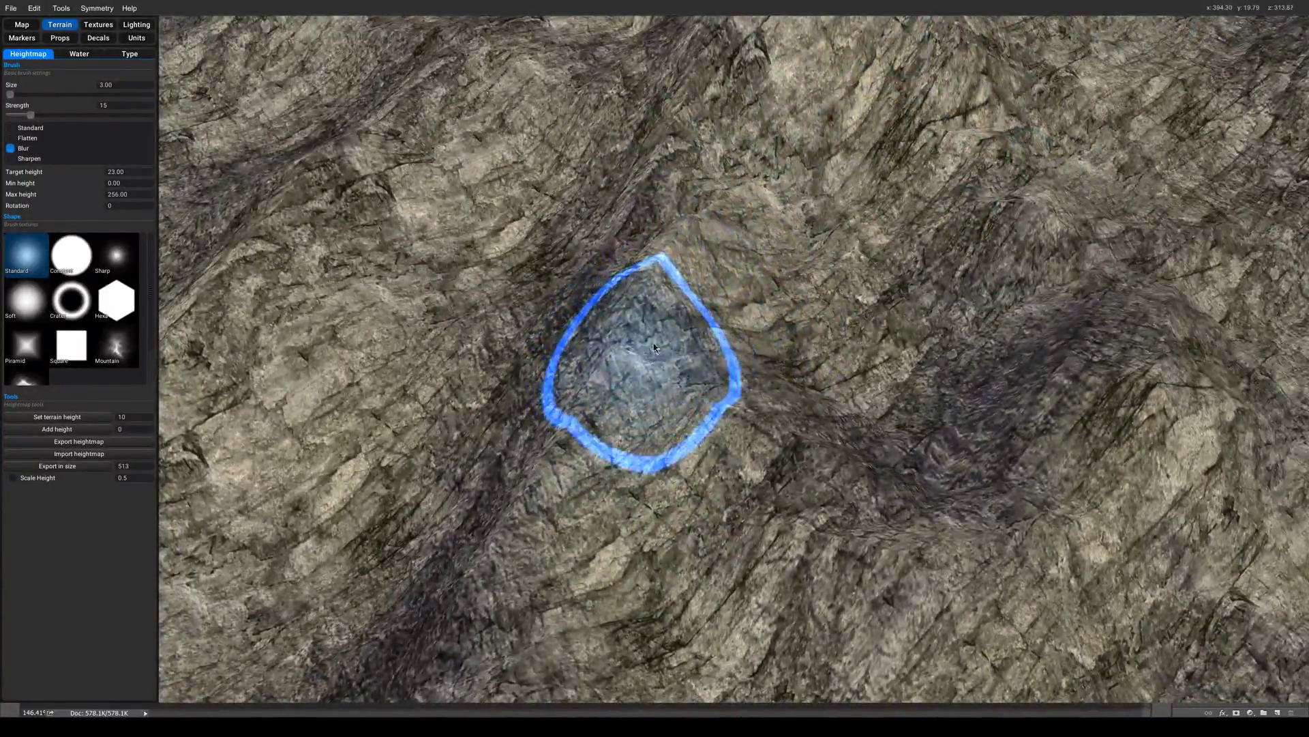
scroll(681, 277, "down", 2)
scroll(854, 304, "up", 2)
middle_click_drag(853, 304, 605, 272)
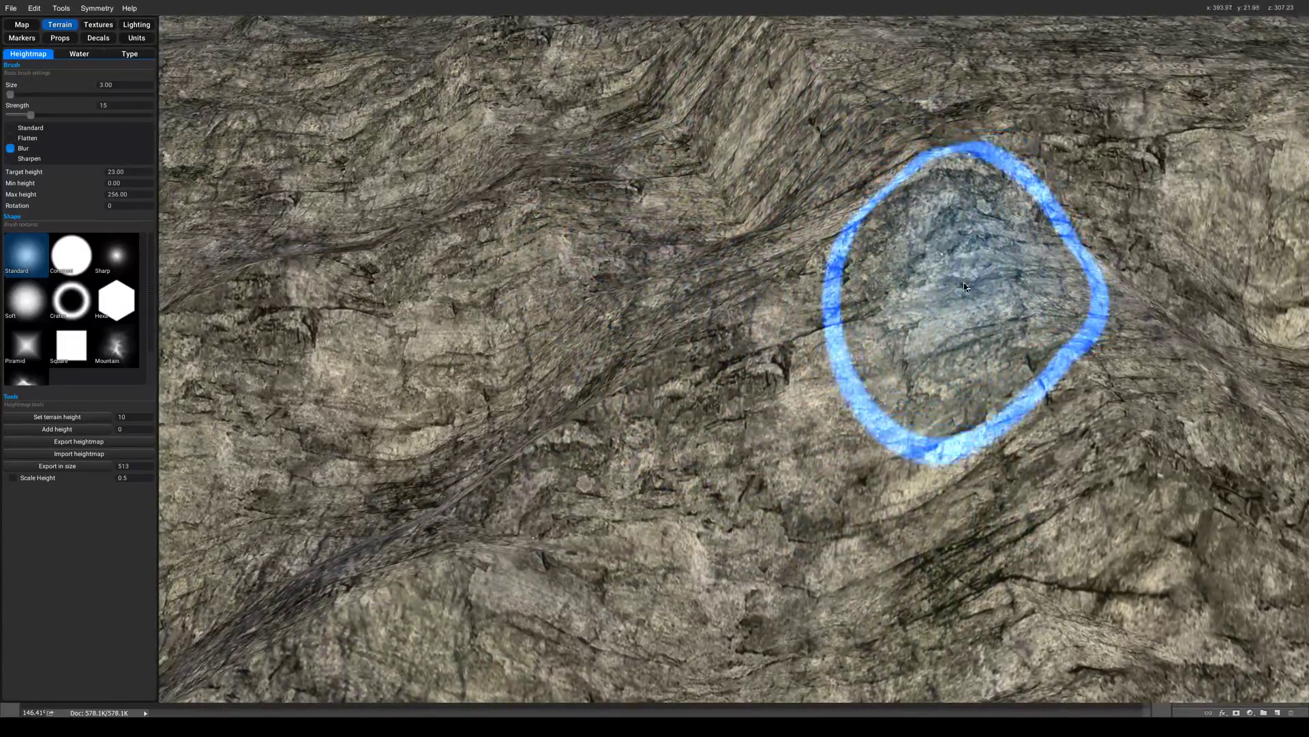
scroll(965, 287, "down", 3)
scroll(476, 483, "up", 3)
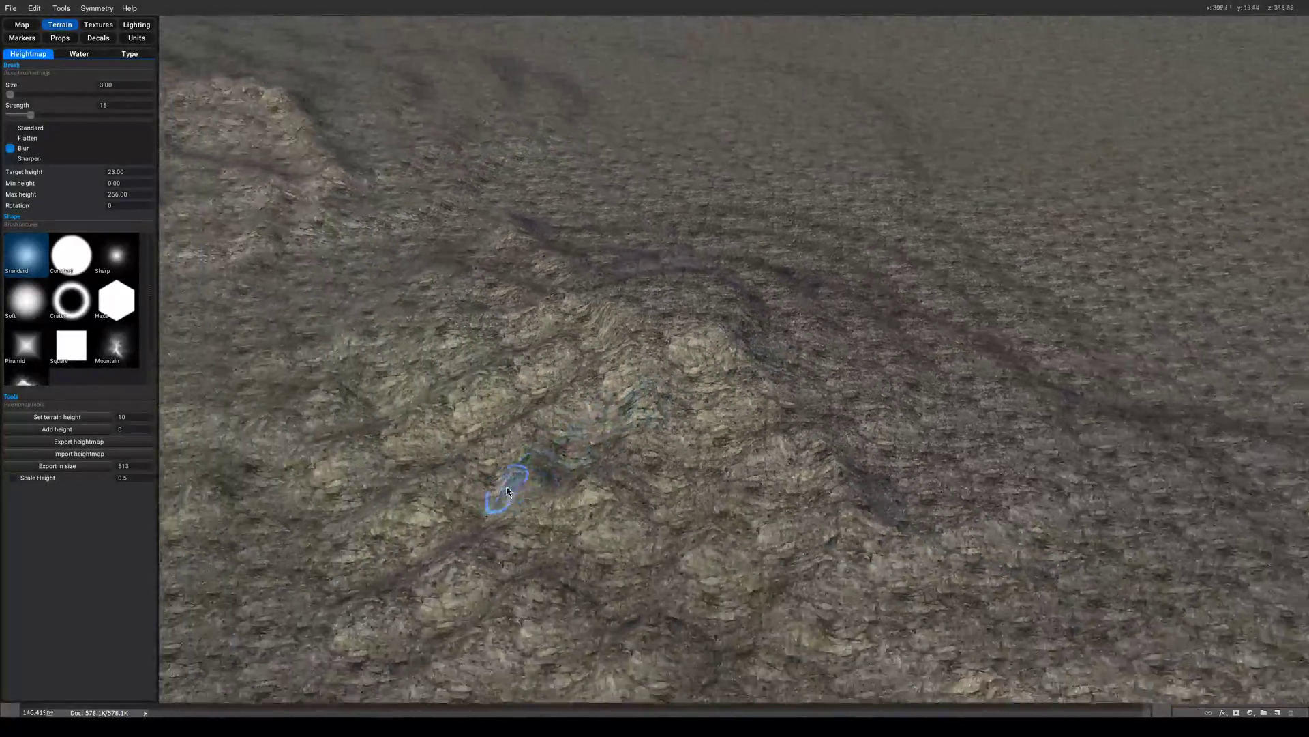
Blur the lower bumps and hollows on the flank beside the small mound's long gully.
scroll(766, 360, "up", 5)
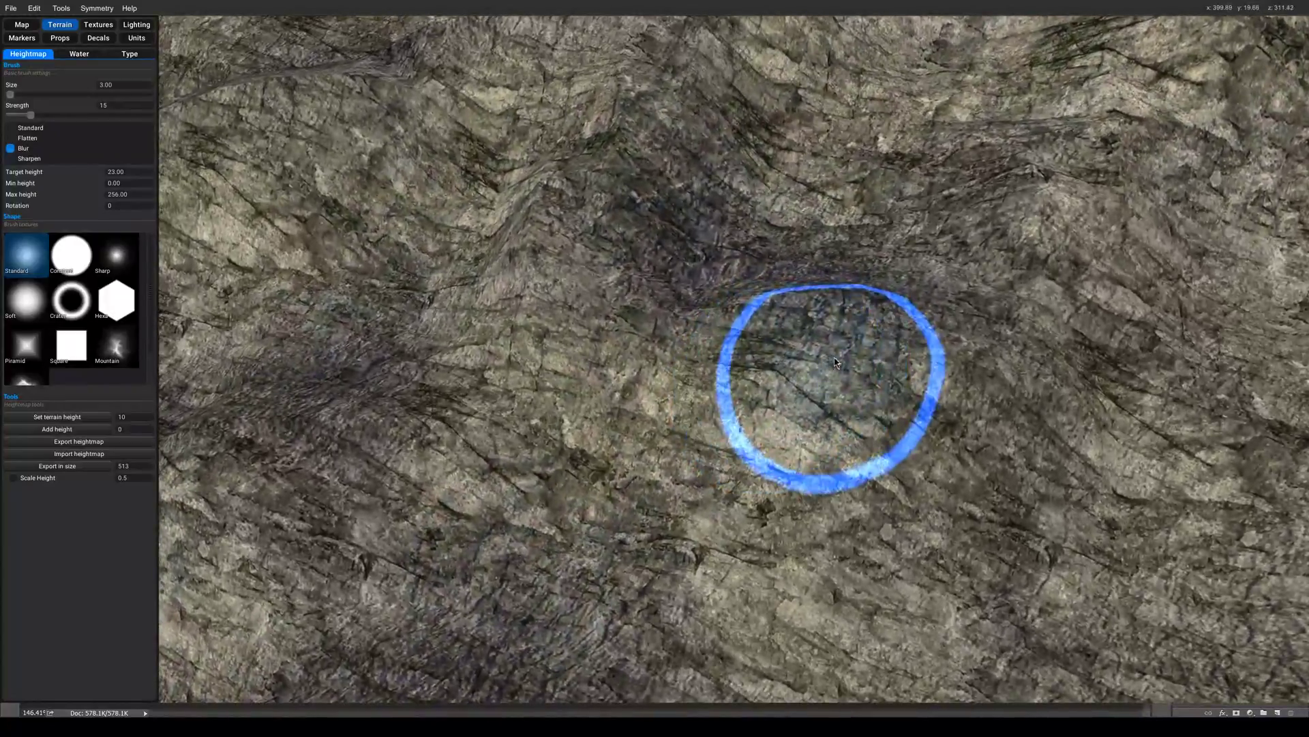
scroll(527, 412, "down", 3)
scroll(737, 175, "up", 5)
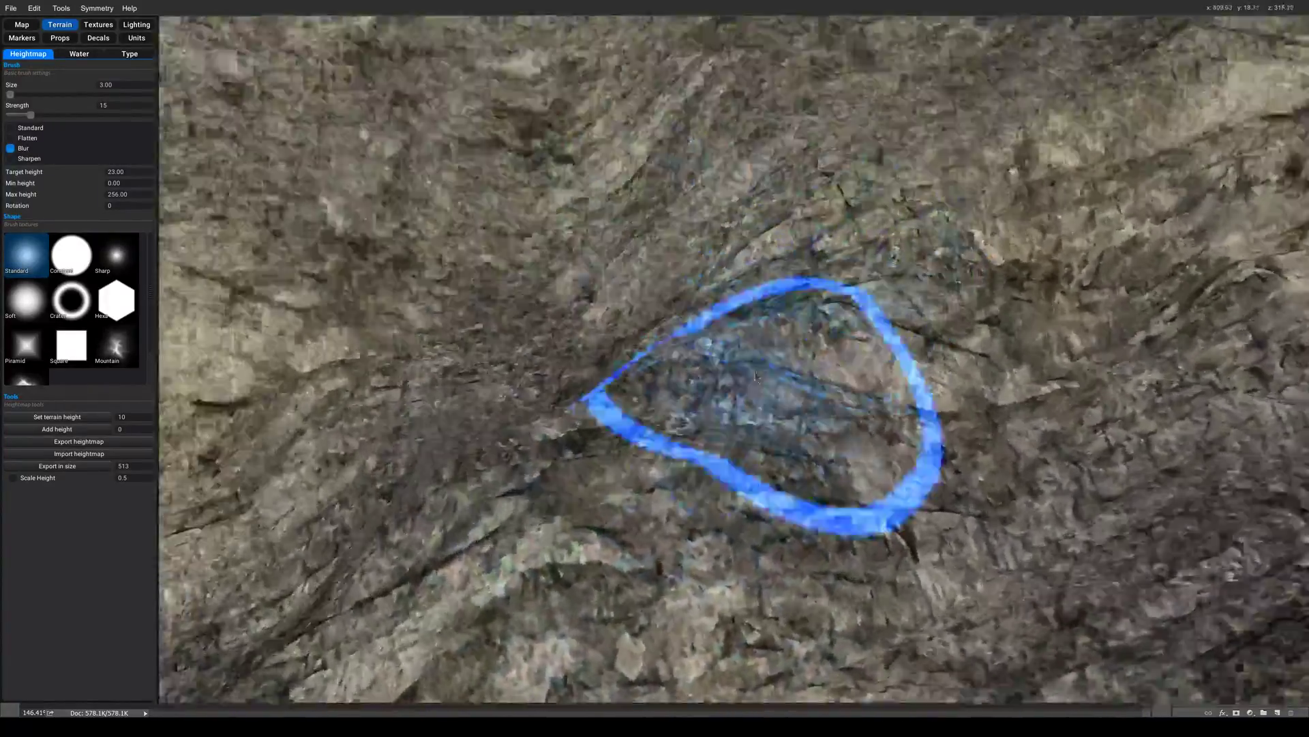
scroll(468, 459, "up", 2)
scroll(716, 433, "down", 3)
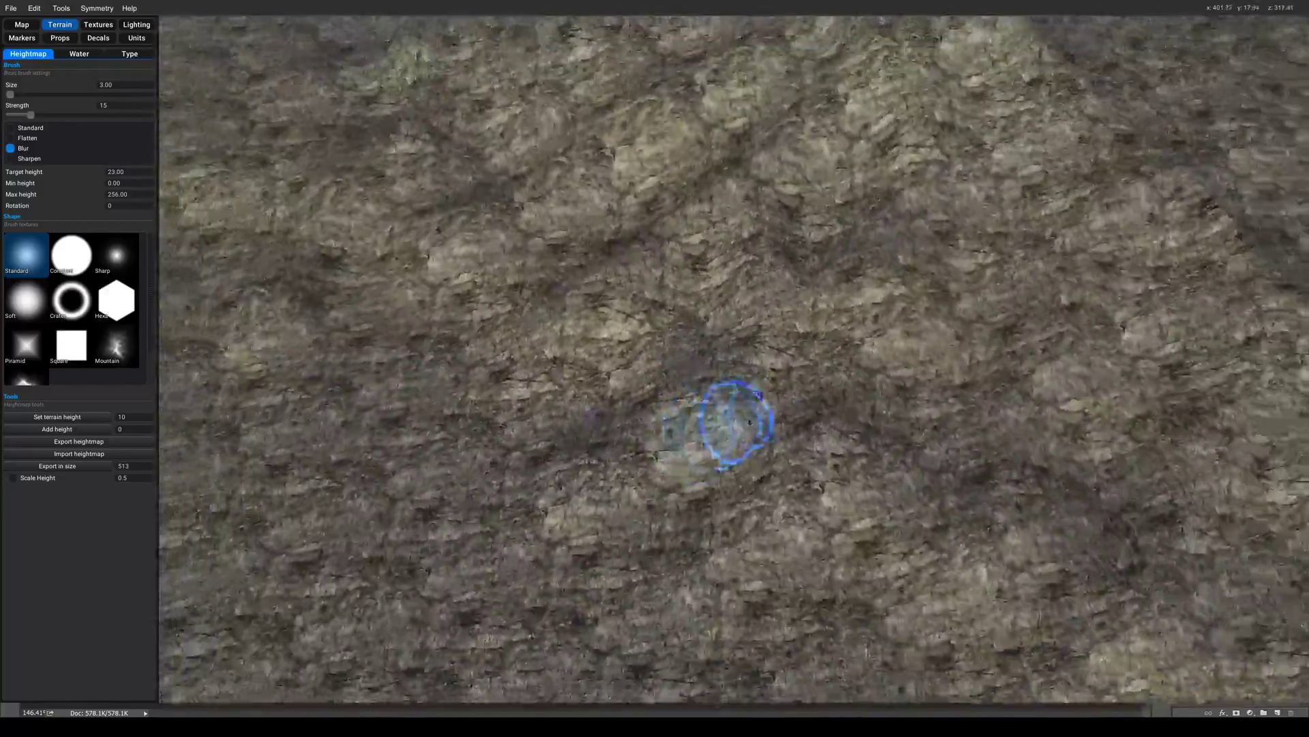
scroll(453, 503, "up", 6)
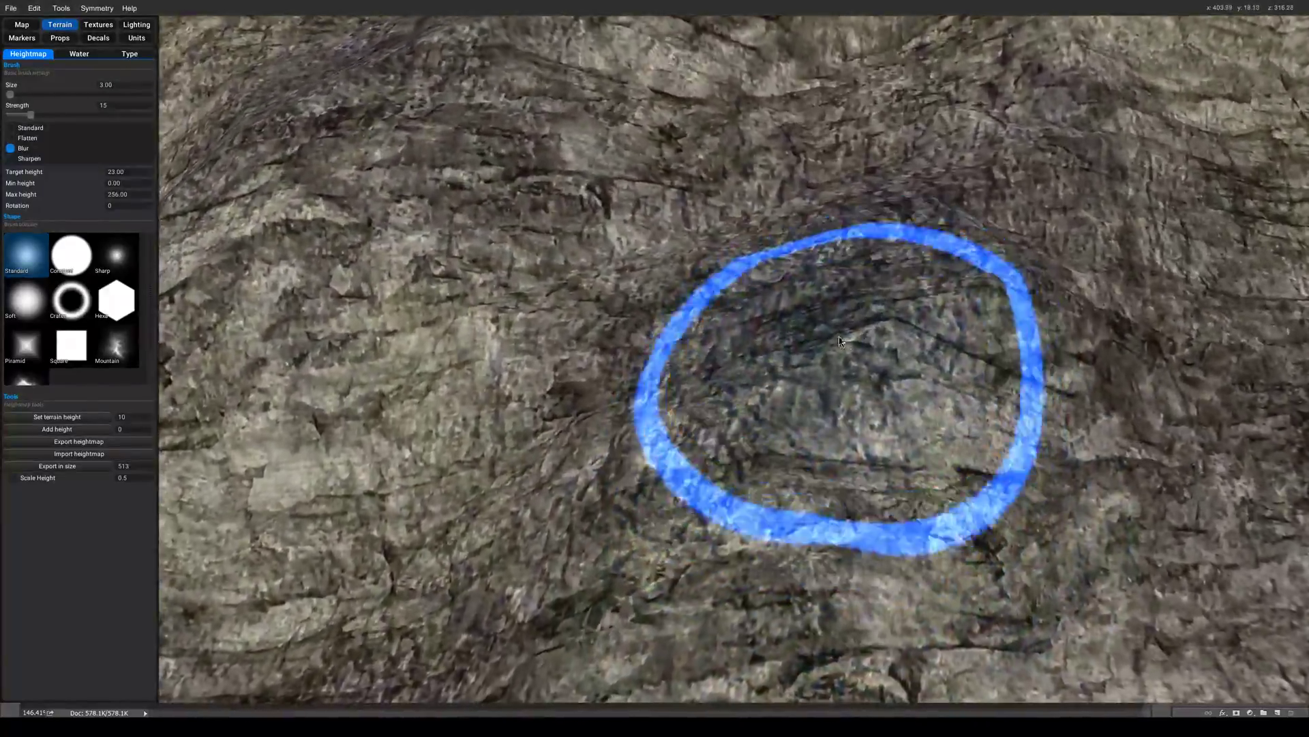
Check the small mound from a low angle and soften the steep crest running down its flank.
scroll(771, 310, "down", 6)
key("space")
scroll(333, 272, "up", 2)
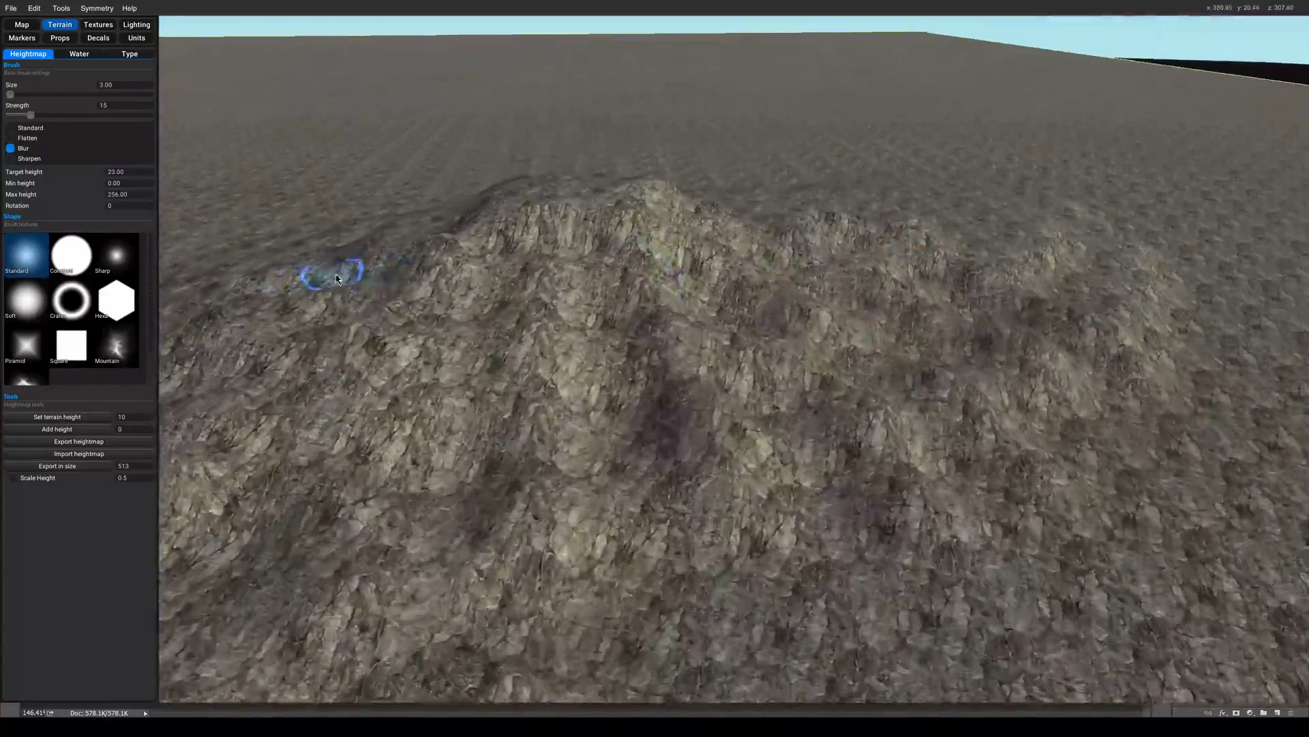
scroll(746, 283, "up", 2)
scroll(754, 316, "down", 2)
scroll(800, 465, "up", 5)
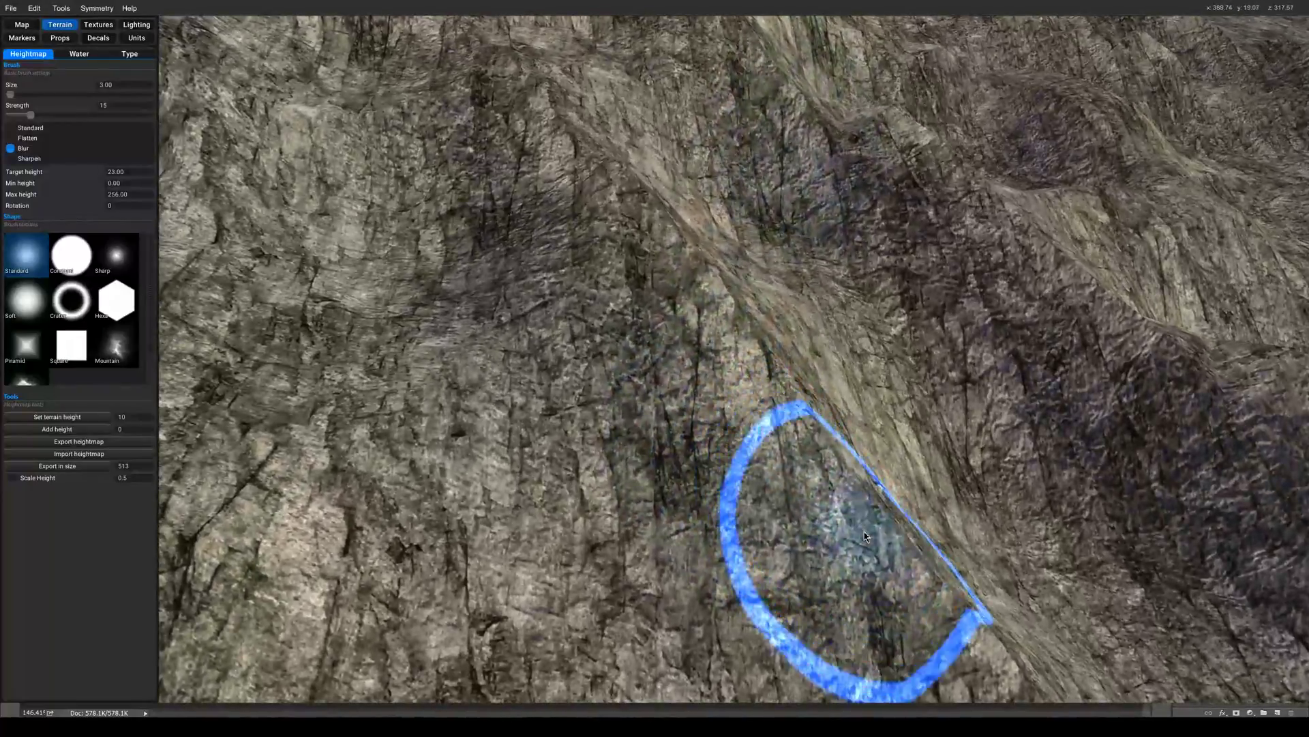
scroll(750, 409, "down", 3)
Smooth the sharp ridge ends at the foot of the small mound's slope.
mouse_move(855, 491)
middle_mouse_down()
mouse_move(775, 539)
mouse_move(754, 482)
mouse_move(691, 440)
mouse_move(702, 263)
mouse_move(693, 410)
middle_mouse_up()
mouse_move(801, 538)
middle_mouse_down()
mouse_move(730, 438)
mouse_move(564, 411)
middle_mouse_up()
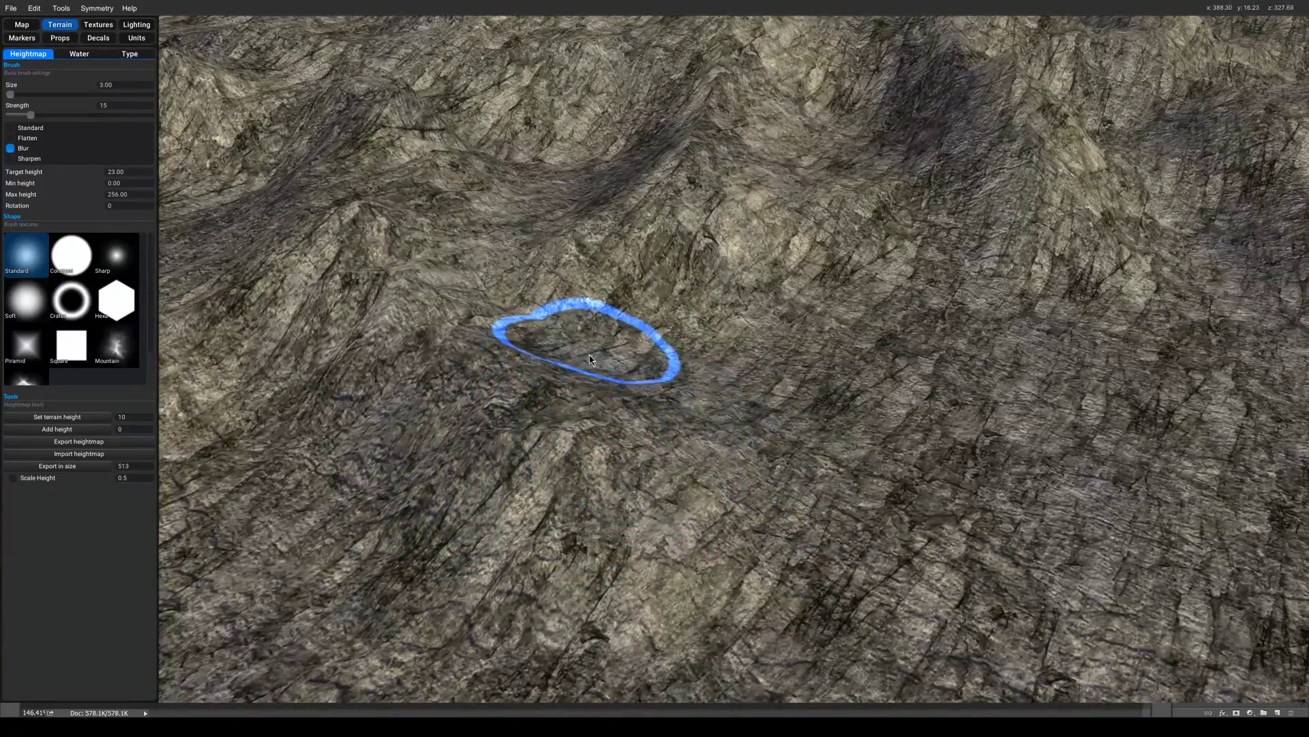
mouse_move(591, 359)
middle_mouse_down()
mouse_move(581, 314)
mouse_move(608, 310)
mouse_move(695, 235)
mouse_move(689, 374)
middle_mouse_up()
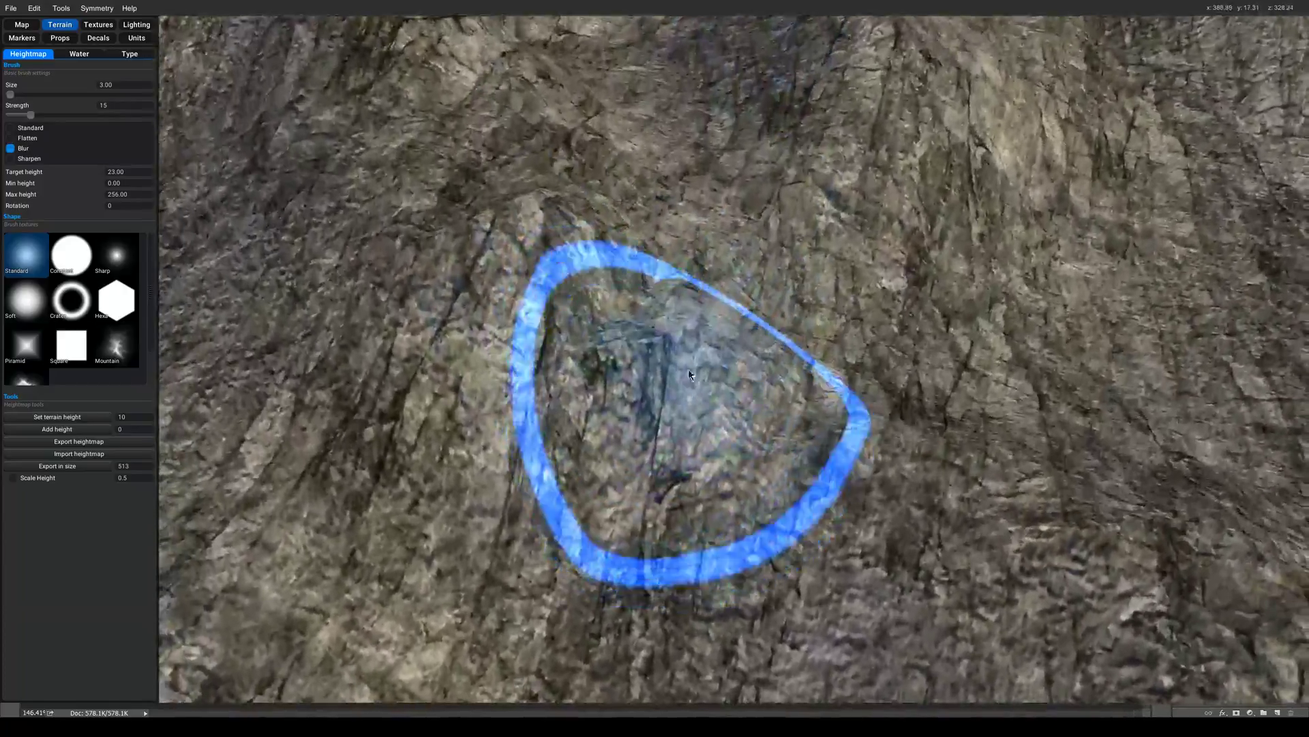
scroll(757, 446, "down", 5)
scroll(678, 423, "up", 2)
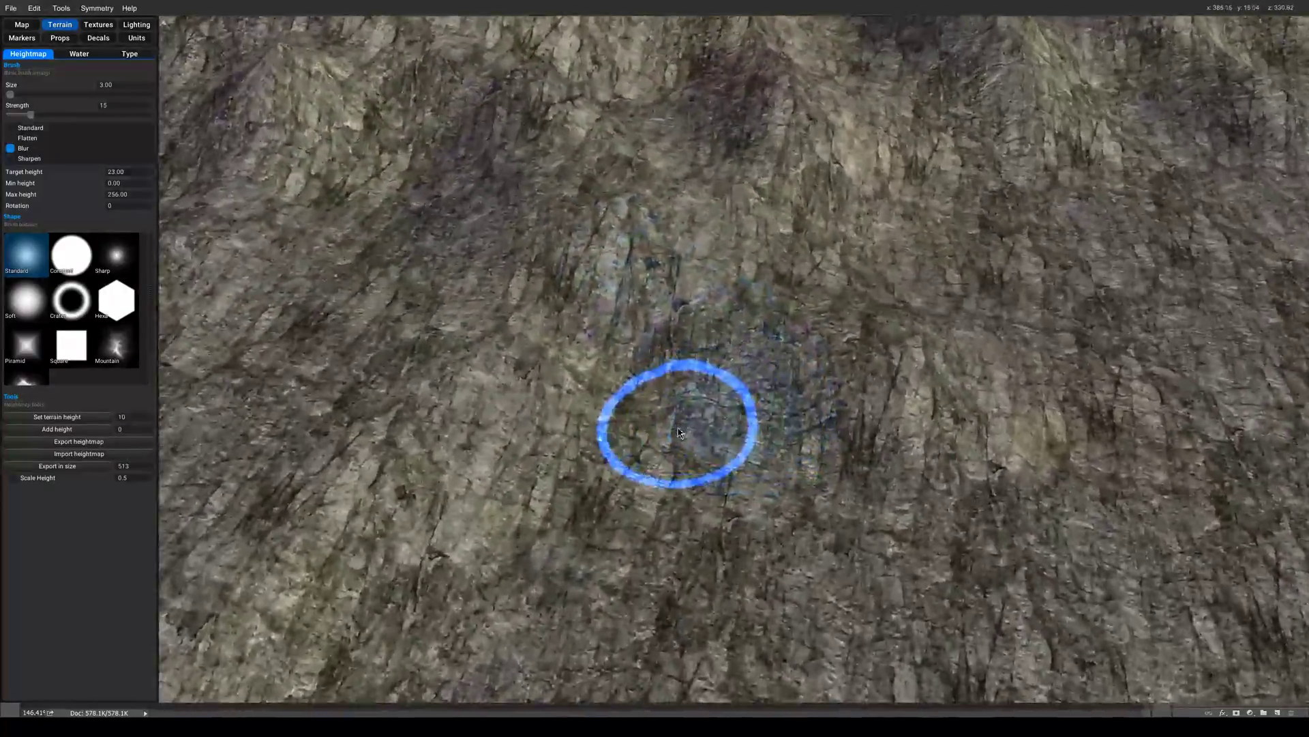
scroll(667, 354, "down", 3)
Blur the outlying ridge beside the dark gully at the foot of the small mound's other flank.
mouse_move(660, 275)
middle_mouse_down()
mouse_move(500, 96)
mouse_move(547, 218)
mouse_move(641, 307)
mouse_move(558, 424)
mouse_move(491, 484)
mouse_move(489, 456)
mouse_move(549, 401)
middle_mouse_up()
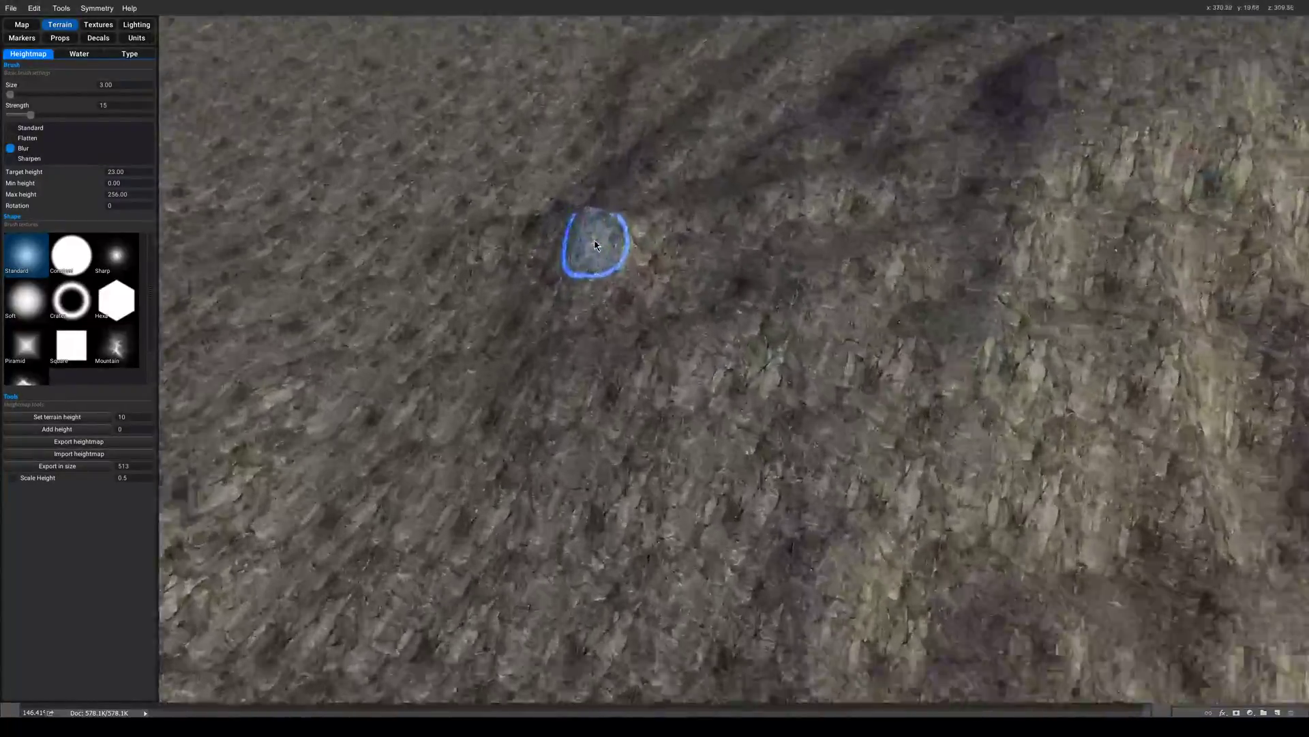
scroll(595, 245, "up", 3)
mouse_move(474, 263)
middle_mouse_down()
mouse_move(679, 373)
mouse_move(630, 428)
mouse_move(584, 361)
mouse_move(655, 403)
middle_mouse_up()
scroll(638, 384, "up", 3)
scroll(631, 403, "down", 4)
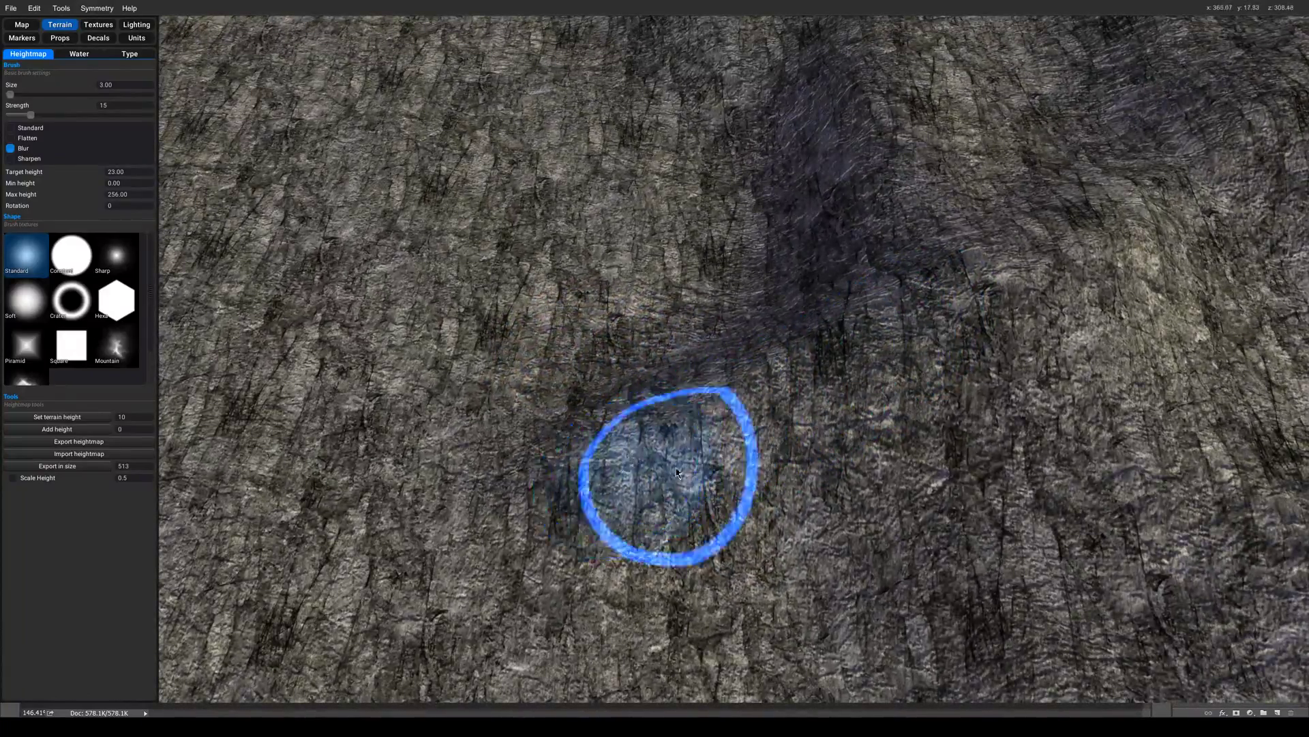
middle_click_drag(677, 472, 849, 406)
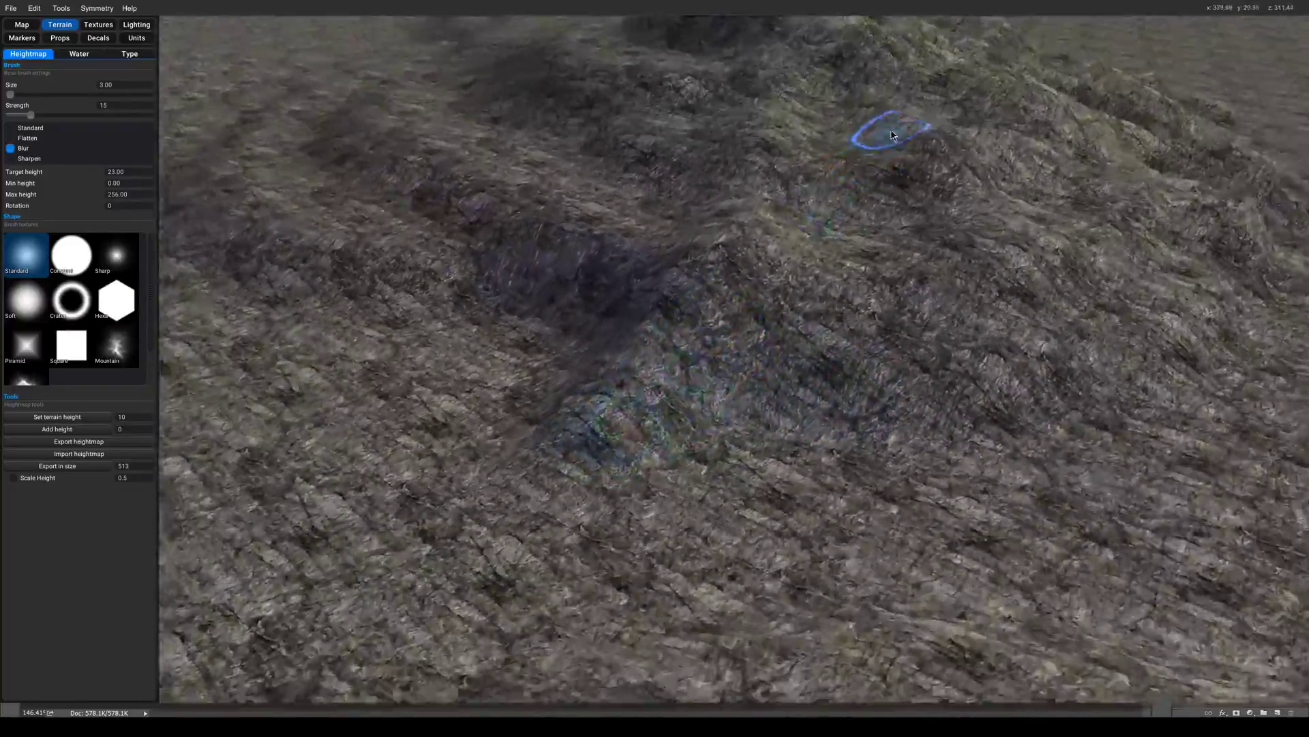
Examine the blurred ridges and gullies of the rock-textured mountains up close and from low angles.
middle_click_drag(893, 135, 851, 191)
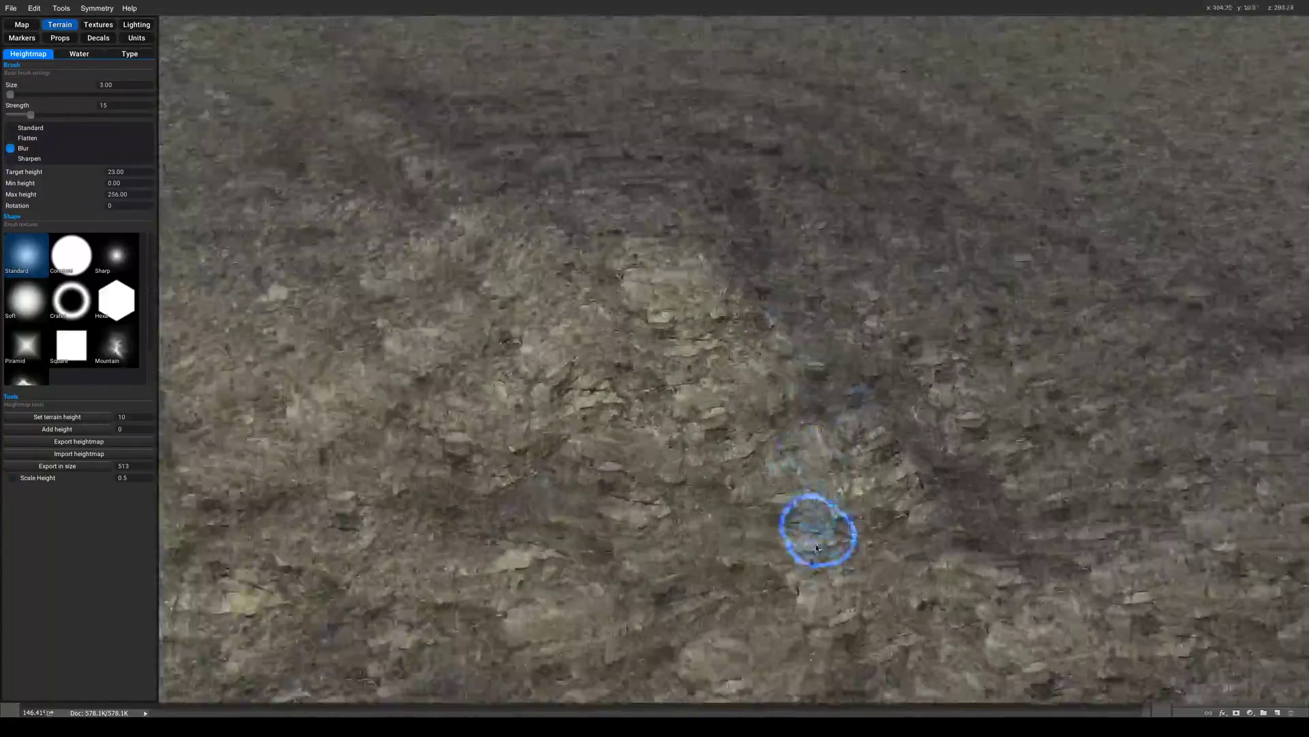
mouse_move(816, 548)
middle_mouse_down()
mouse_move(658, 410)
mouse_move(939, 477)
middle_mouse_up()
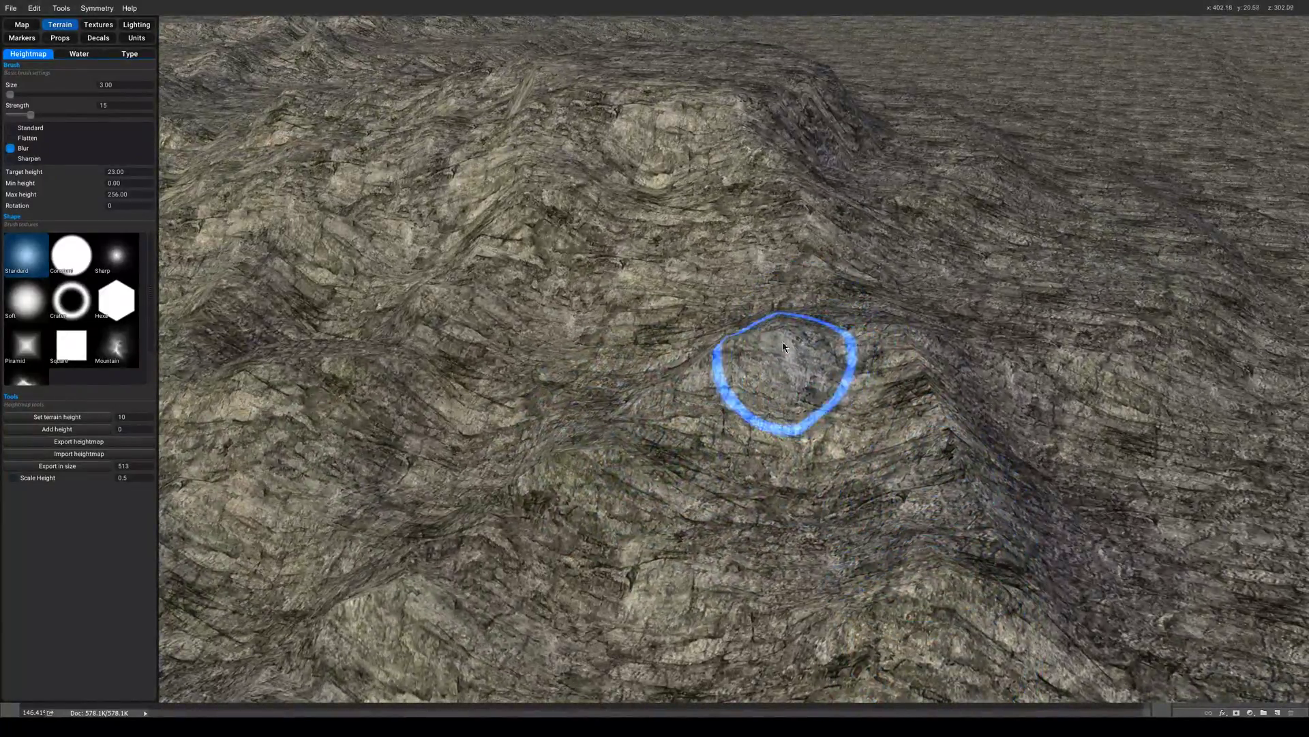
mouse_move(745, 360)
middle_mouse_down()
mouse_move(611, 237)
mouse_move(561, 255)
mouse_move(862, 327)
mouse_move(740, 328)
mouse_move(597, 223)
mouse_move(646, 114)
mouse_move(757, 131)
mouse_move(992, 467)
middle_mouse_up()
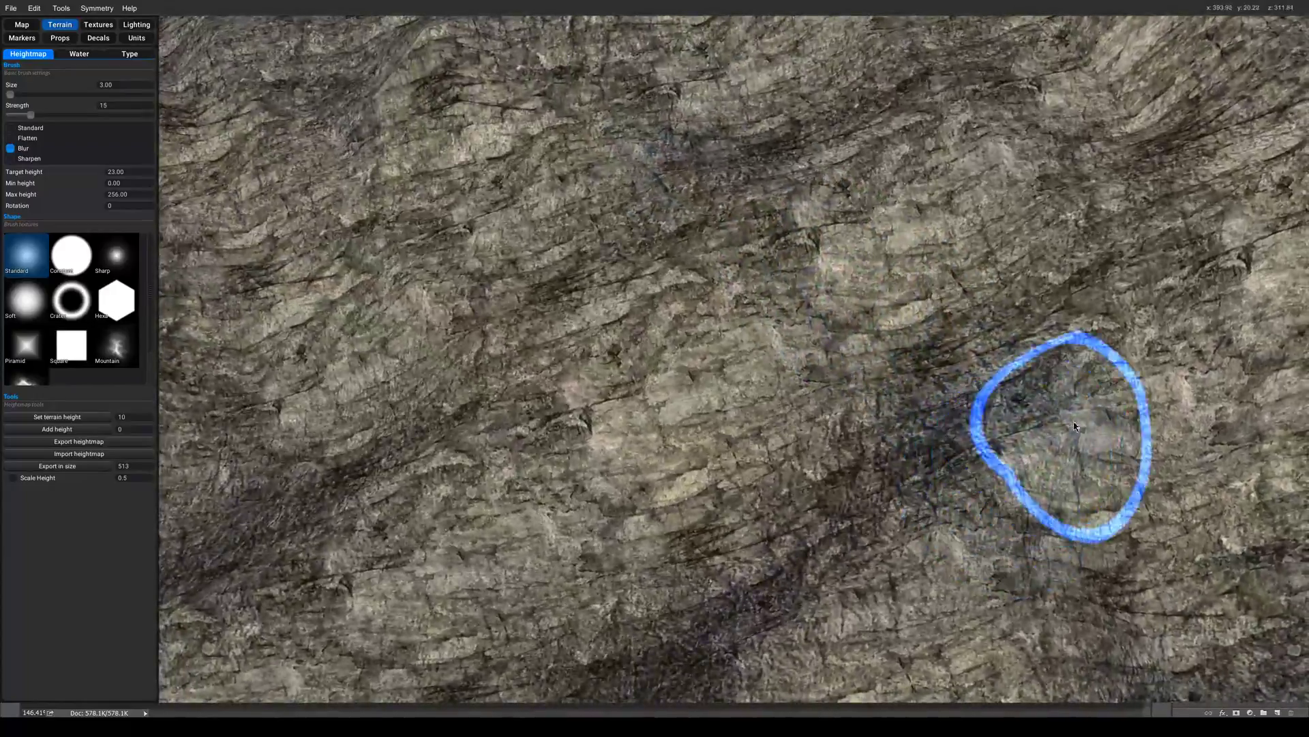
scroll(1075, 420, "down", 3)
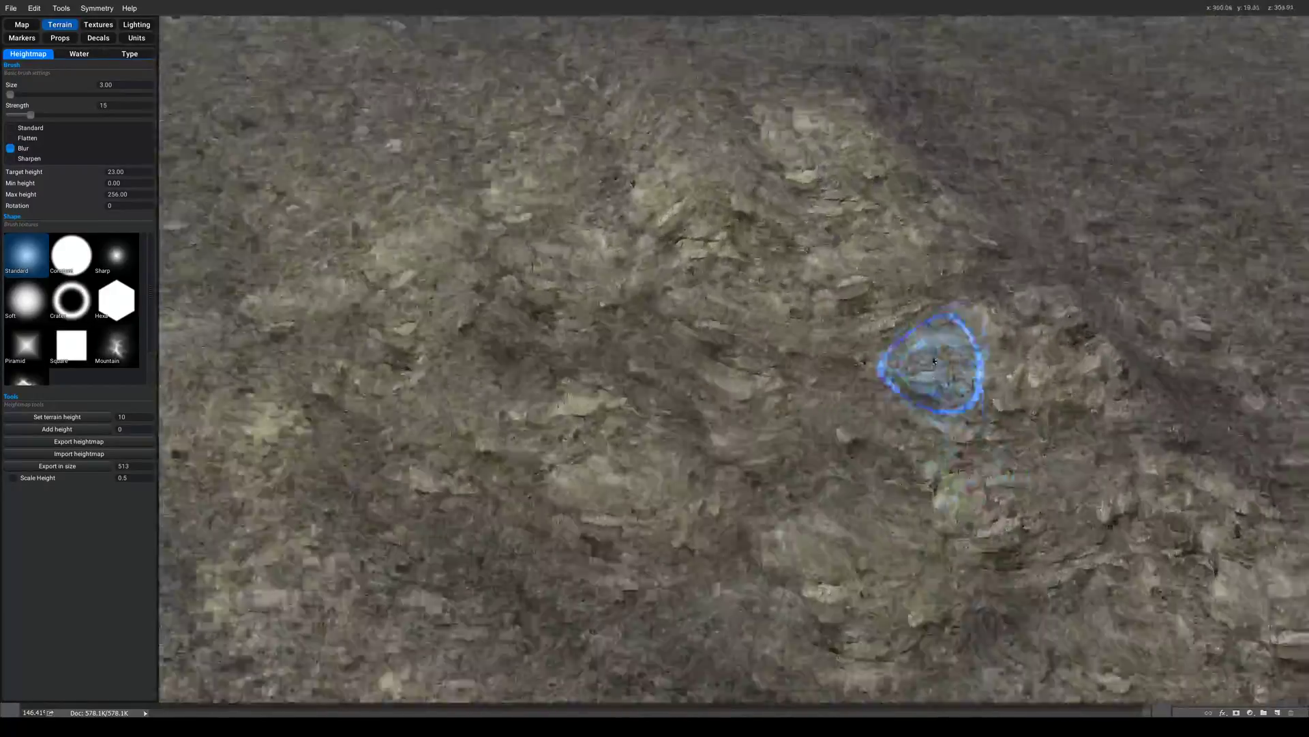
mouse_move(935, 362)
middle_mouse_down()
mouse_move(1053, 270)
mouse_move(1126, 297)
middle_mouse_up()
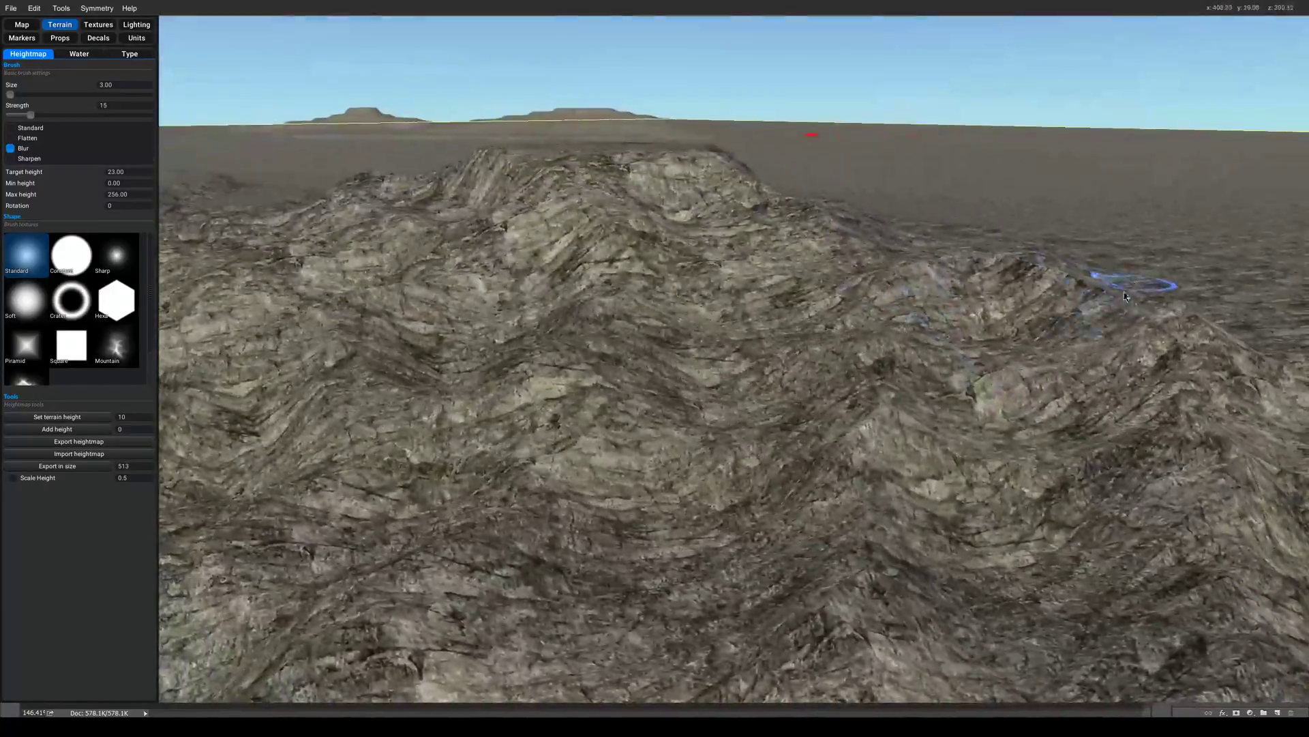
mouse_move(892, 425)
middle_mouse_down()
mouse_move(819, 502)
mouse_move(813, 467)
mouse_move(862, 395)
mouse_move(905, 287)
mouse_move(766, 418)
mouse_move(605, 482)
mouse_move(434, 466)
middle_mouse_up()
mouse_move(436, 302)
middle_mouse_down()
mouse_move(482, 409)
mouse_move(585, 400)
mouse_move(775, 234)
mouse_move(891, 216)
mouse_move(848, 269)
mouse_move(1099, 29)
mouse_move(910, 130)
middle_mouse_up()
middle_click_drag(846, 253, 797, 425)
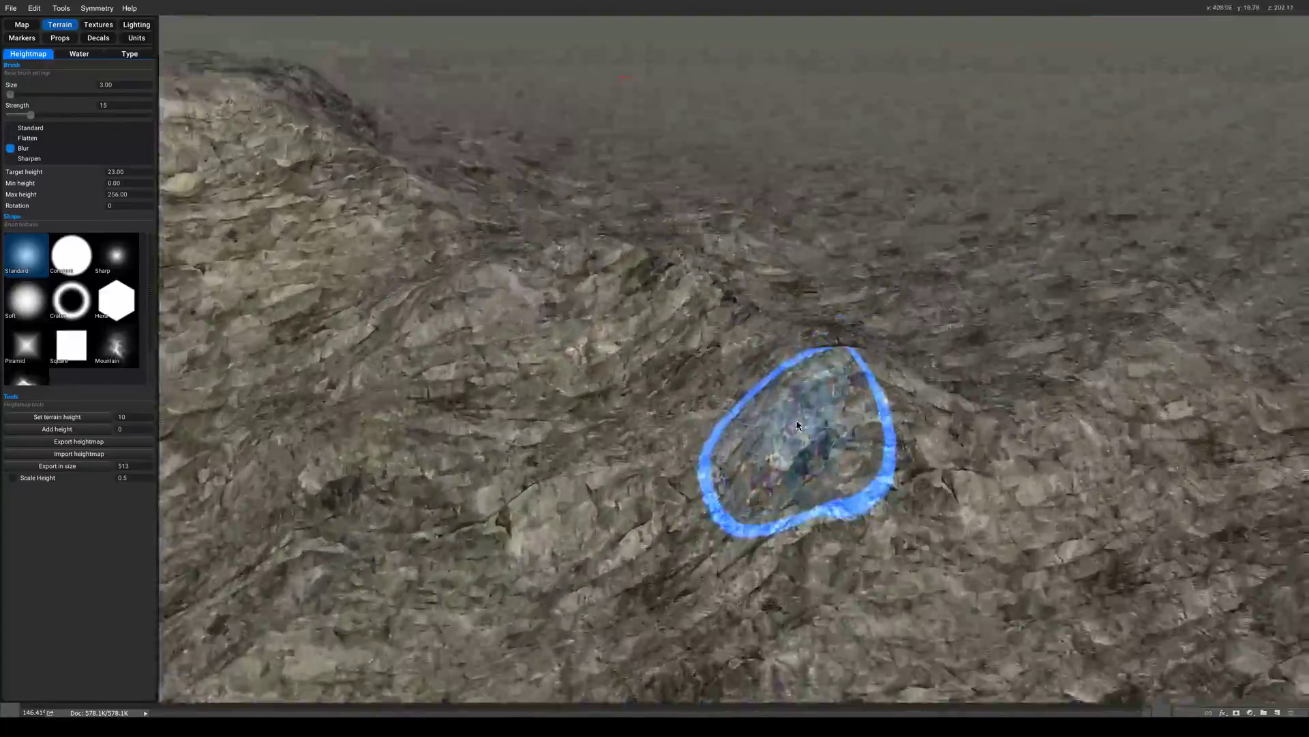
mouse_move(598, 398)
middle_mouse_down()
mouse_move(474, 439)
mouse_move(677, 483)
mouse_move(702, 257)
mouse_move(755, 395)
mouse_move(573, 427)
mouse_move(218, 313)
mouse_move(198, 292)
mouse_move(293, 342)
mouse_move(400, 503)
mouse_move(452, 275)
mouse_move(587, 407)
mouse_move(622, 197)
mouse_move(593, 174)
mouse_move(864, 91)
mouse_move(915, 171)
mouse_move(515, 230)
mouse_move(748, 296)
mouse_move(865, 272)
mouse_move(918, 368)
mouse_move(190, 71)
middle_mouse_up()
Replace the Lower layer's albedo texture with Des_Gravel01_albedo from the Desert layer textures.
left_click(92, 25)
left_click(77, 255)
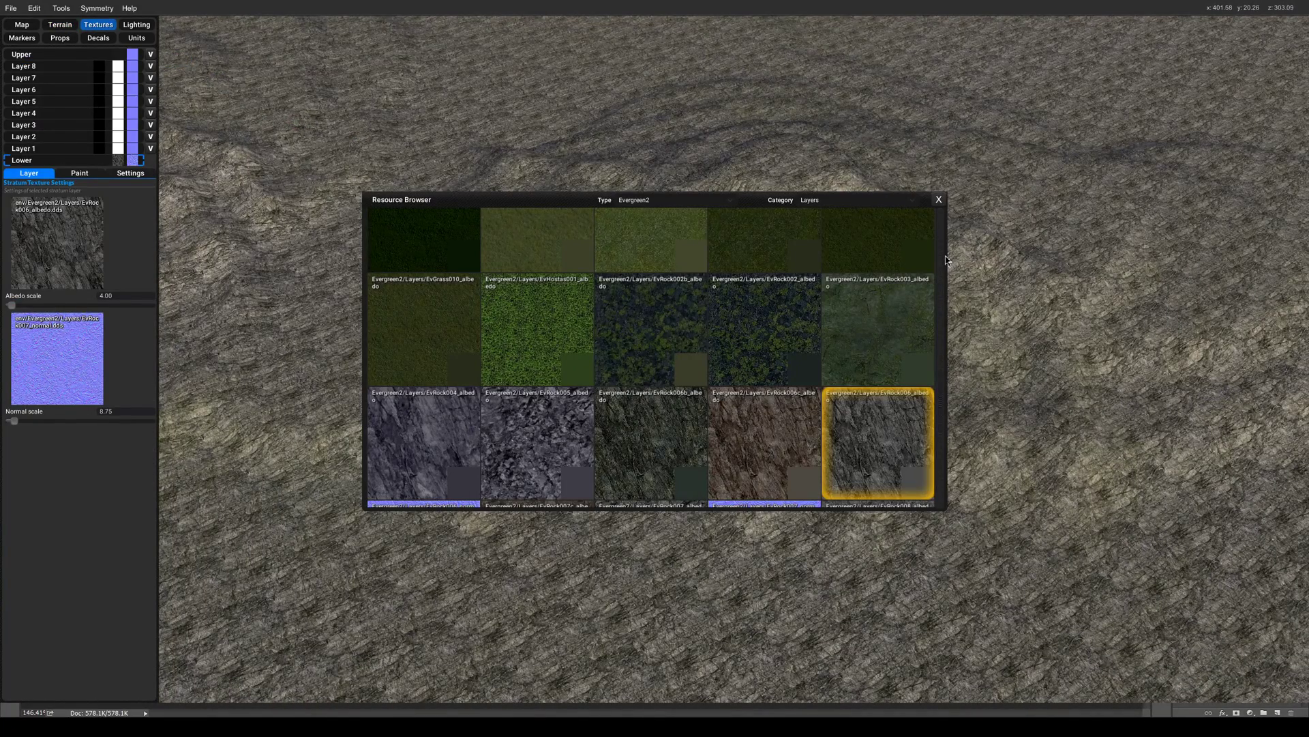
scroll(865, 331, "down", 1)
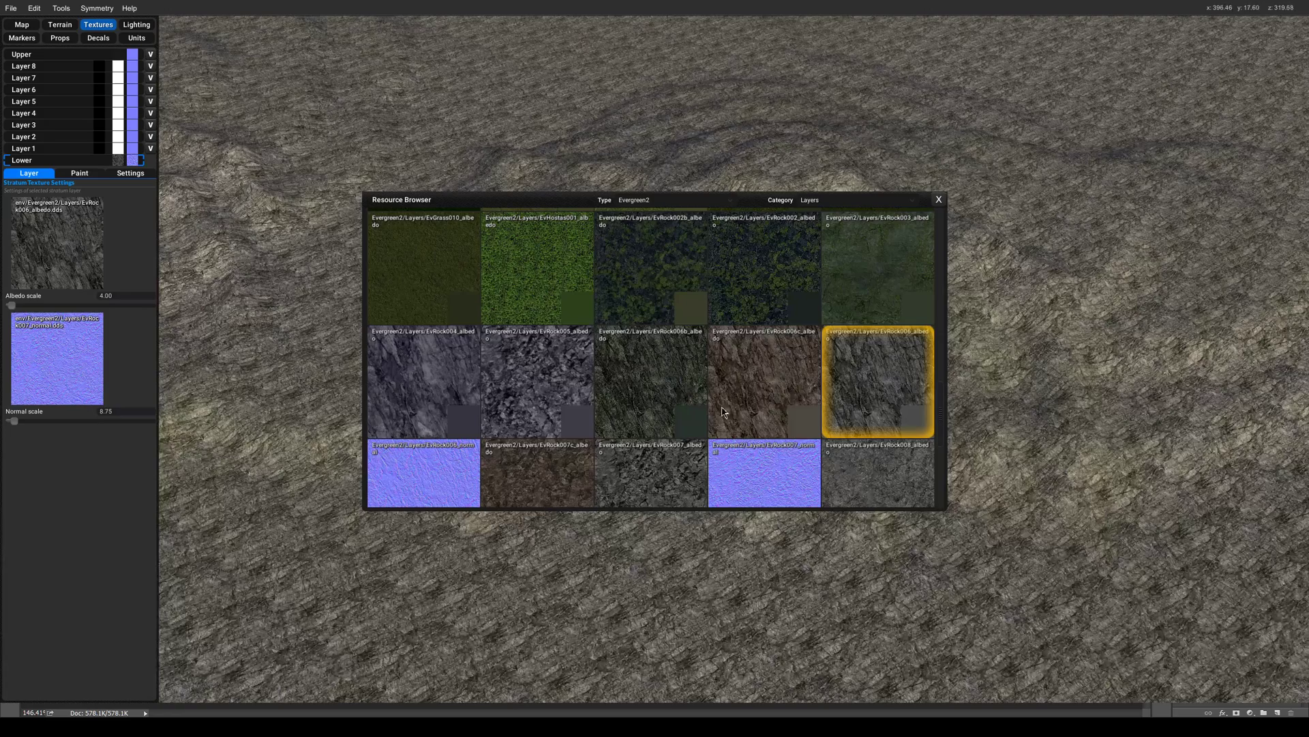
scroll(713, 405, "up", 4)
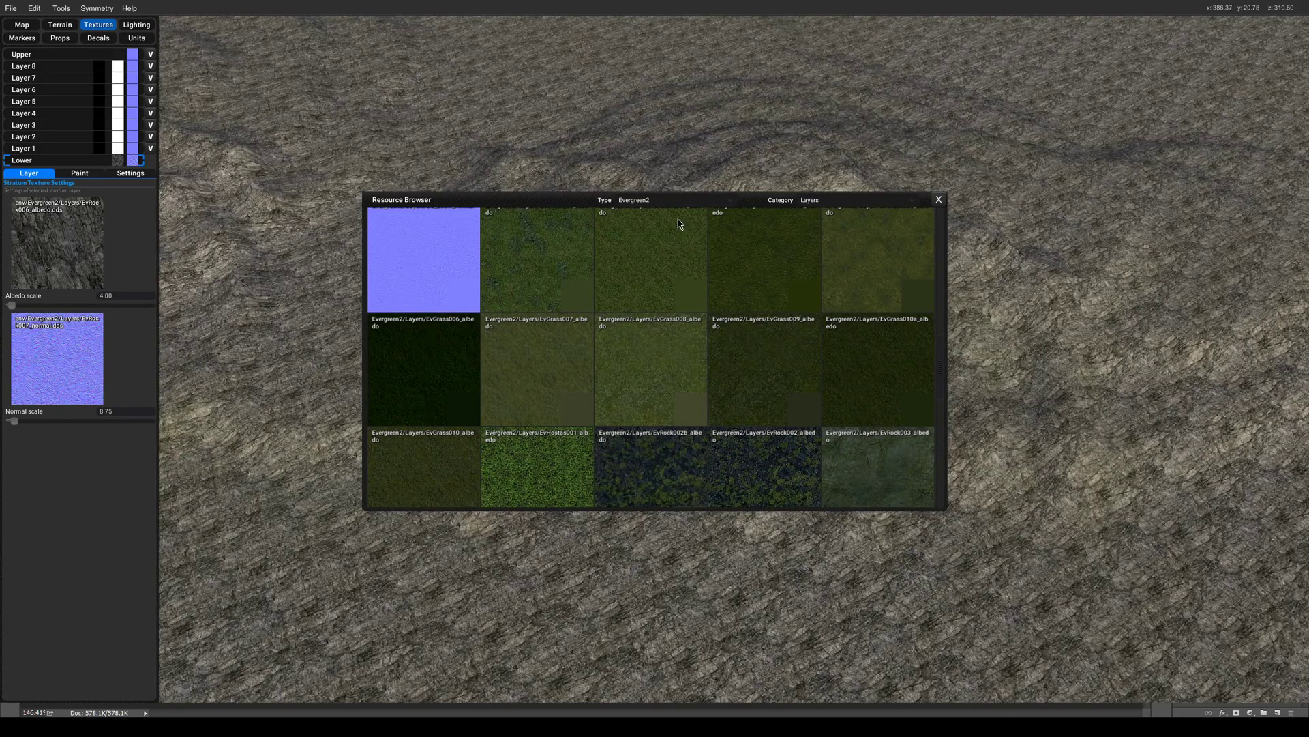
left_click(655, 254)
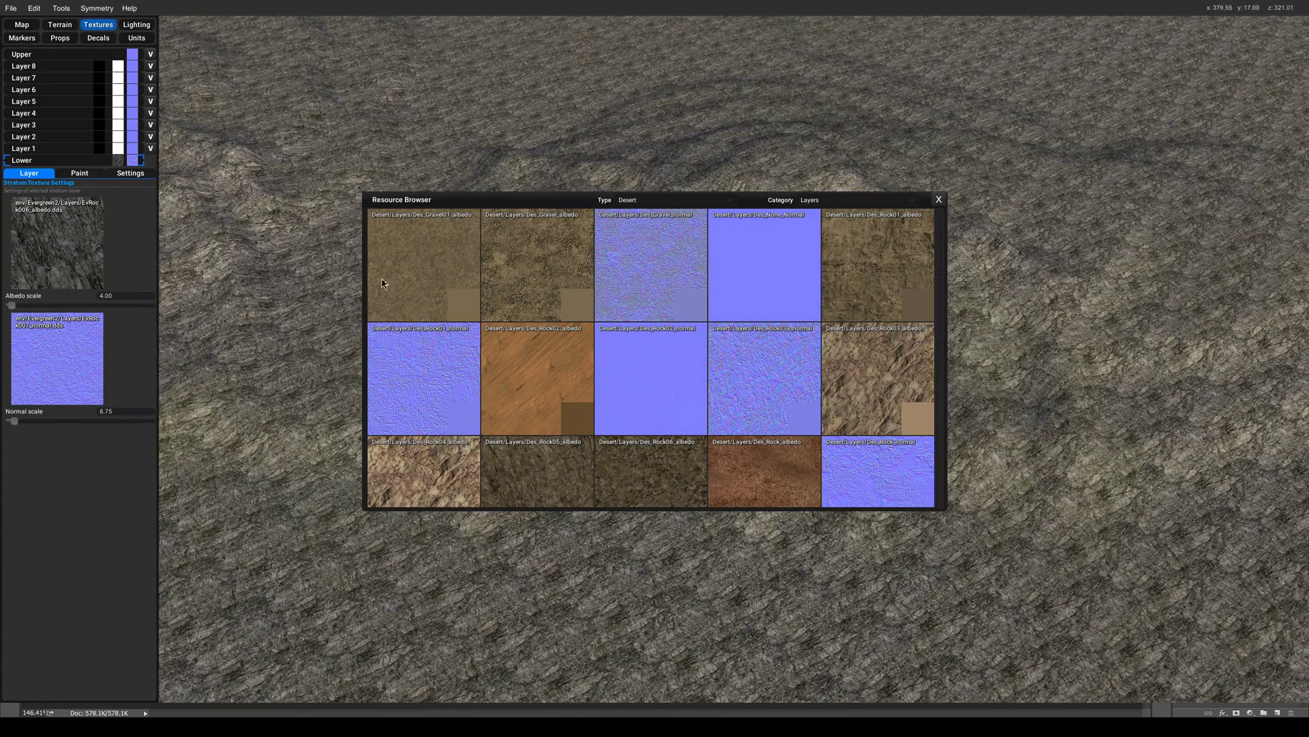
left_click_drag(226, 231, 32, 242)
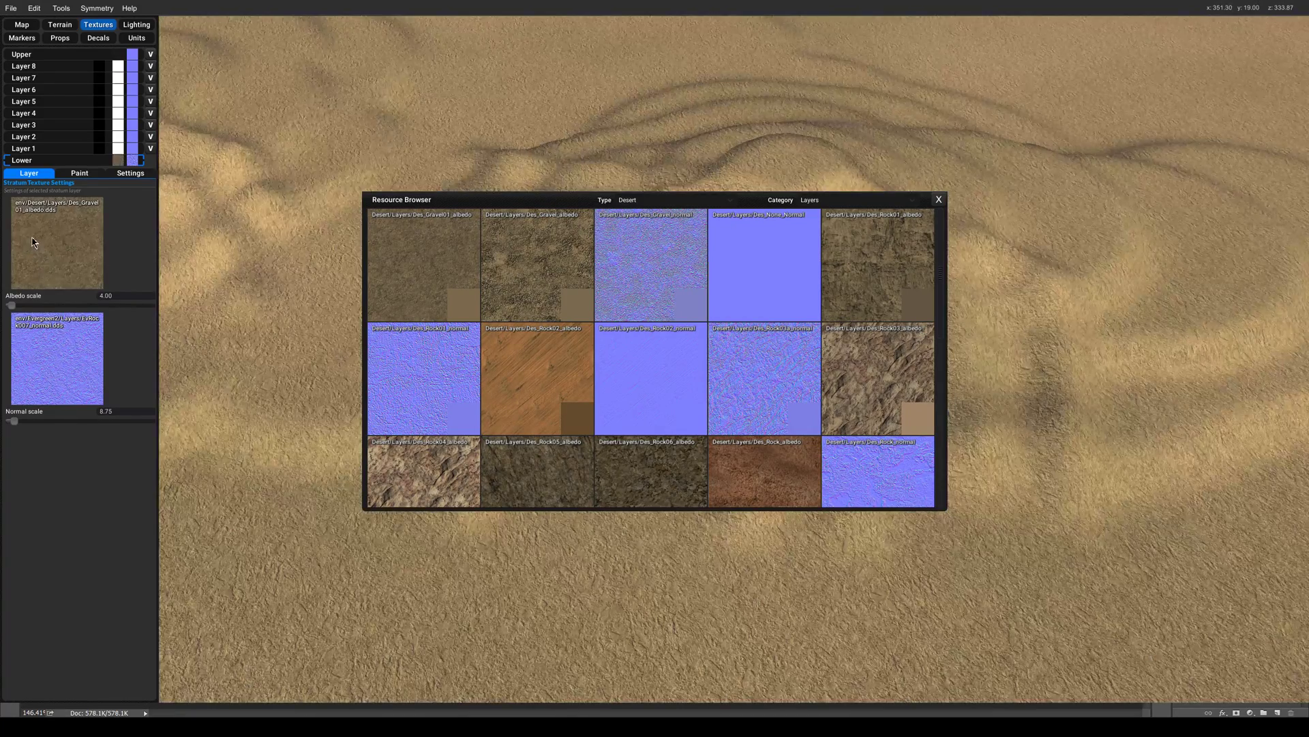
left_click(938, 200)
Return to heightmap editing and examine the small mound's ridges and gullies under the gravel texture from several sides.
middle_click_drag(730, 341, 681, 430)
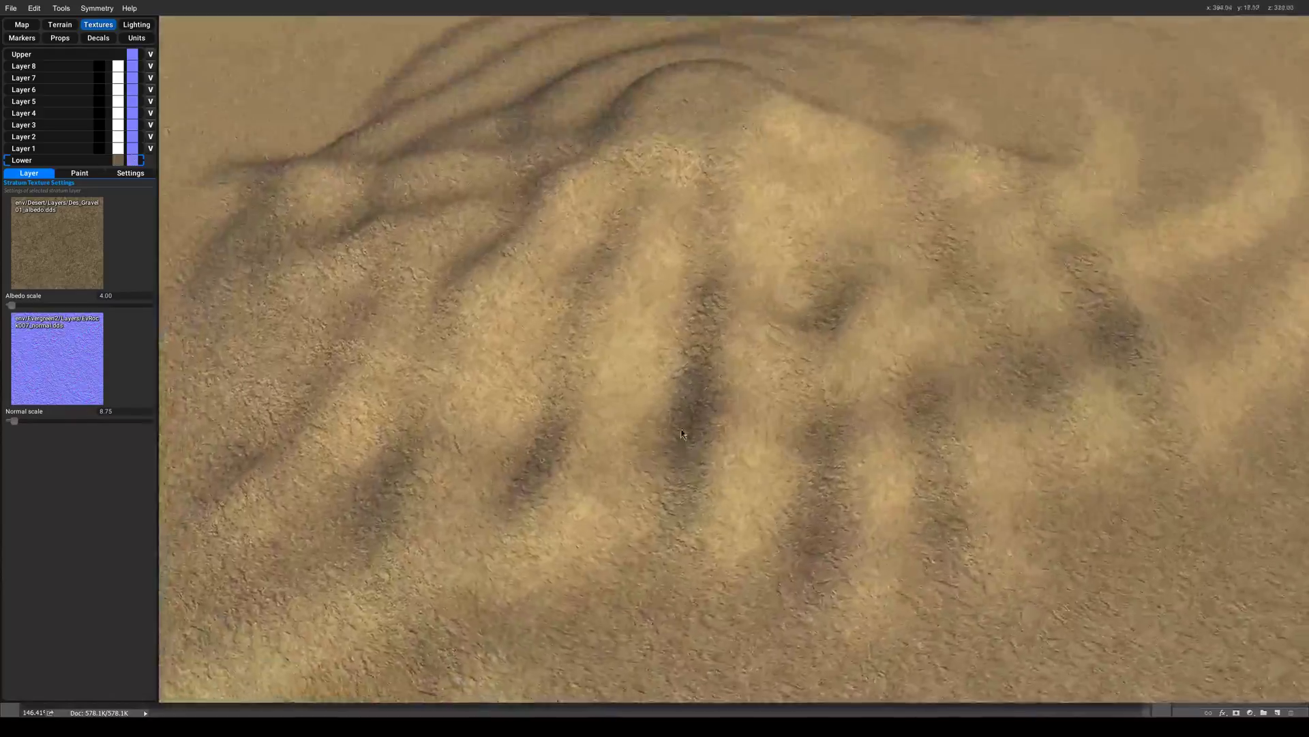
left_click(60, 24)
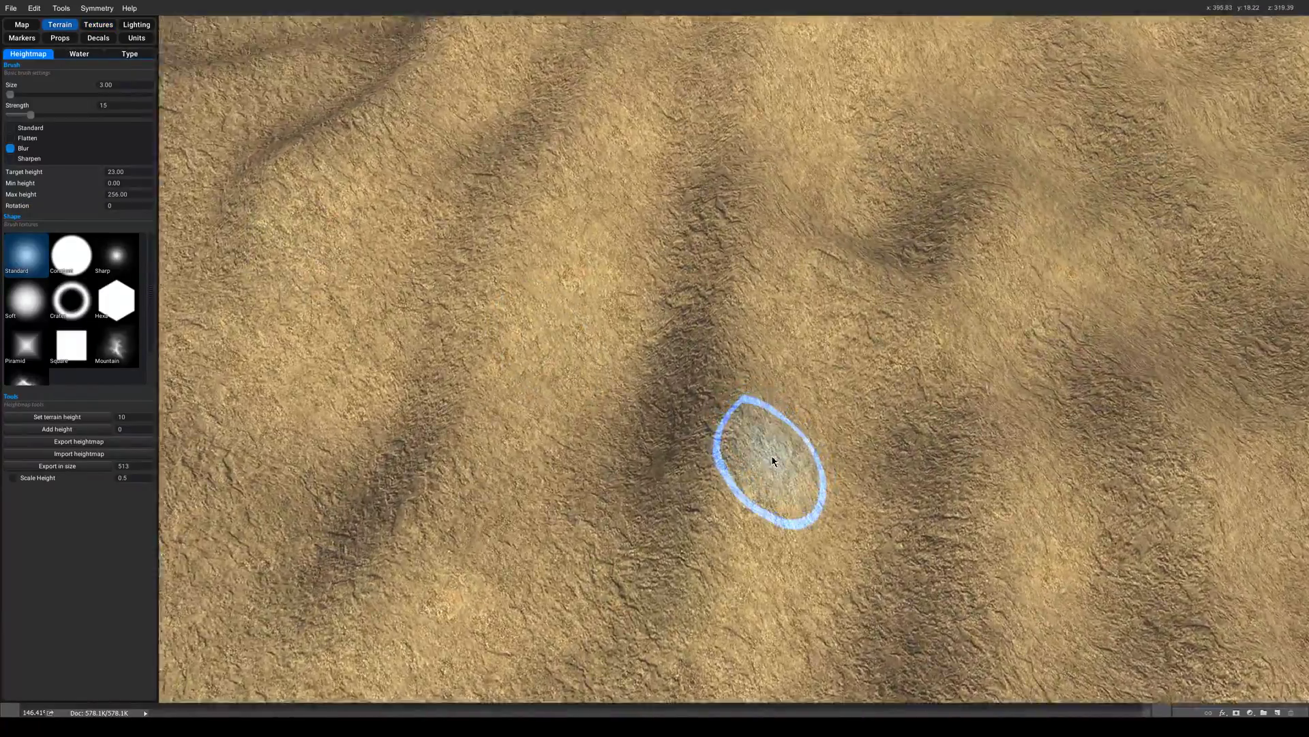
scroll(773, 462, "down", 5)
scroll(675, 426, "up", 5)
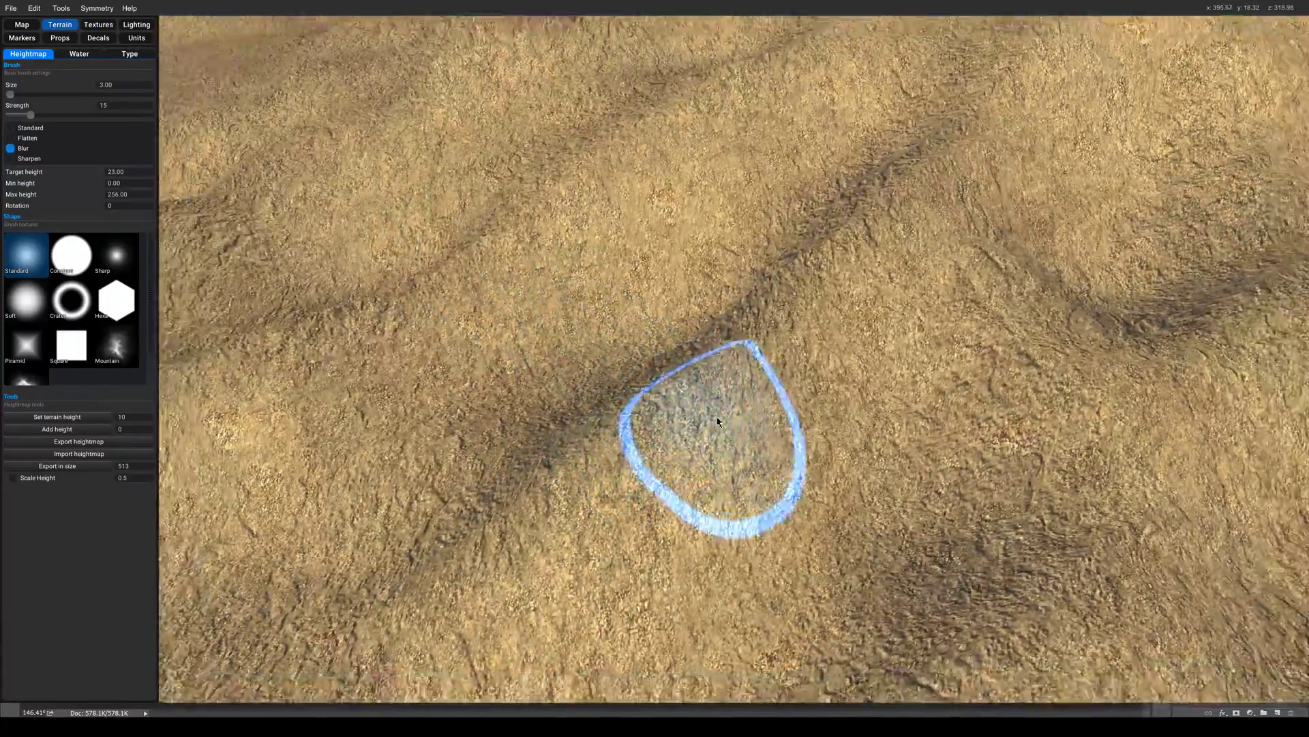
scroll(718, 422, "down", 5)
middle_click_drag(784, 380, 1177, 380)
scroll(596, 348, "up", 3)
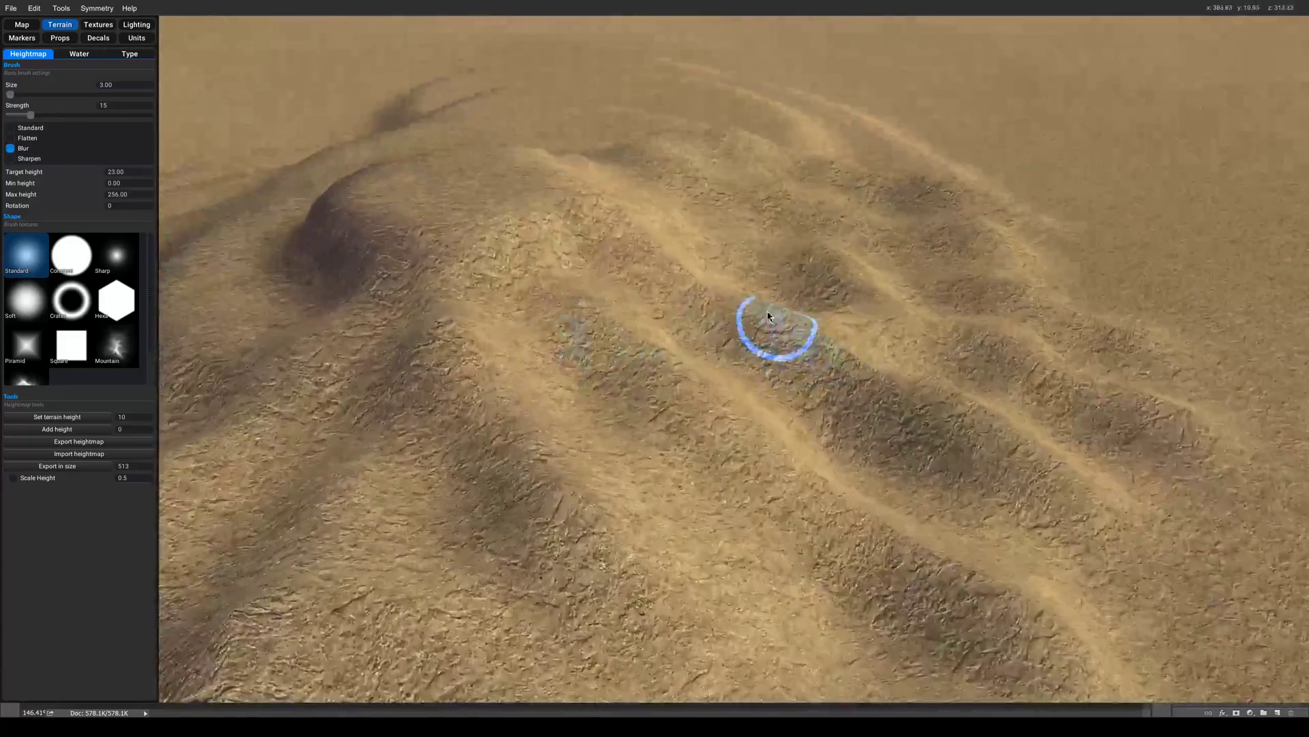
middle_click_drag(768, 315, 402, 365)
scroll(403, 366, "down", 4)
middle_click_drag(887, 383, 664, 280)
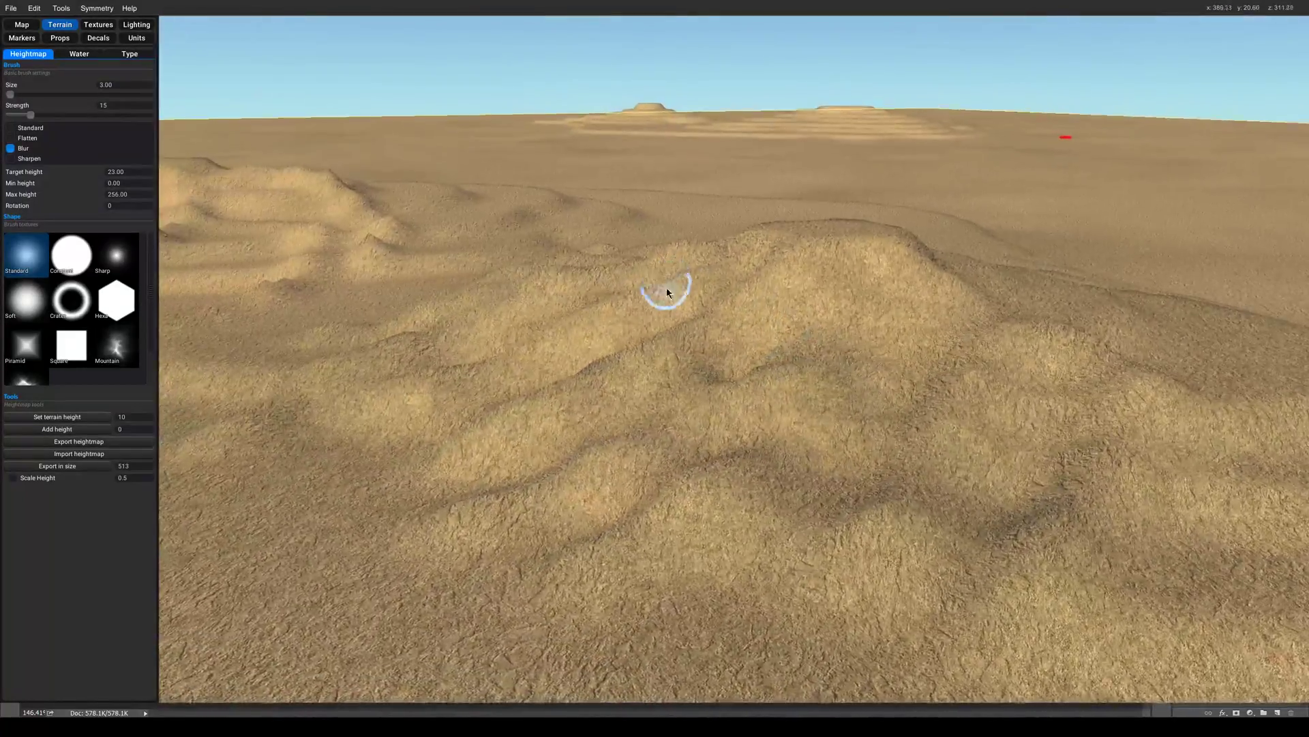
scroll(667, 294, "up", 5)
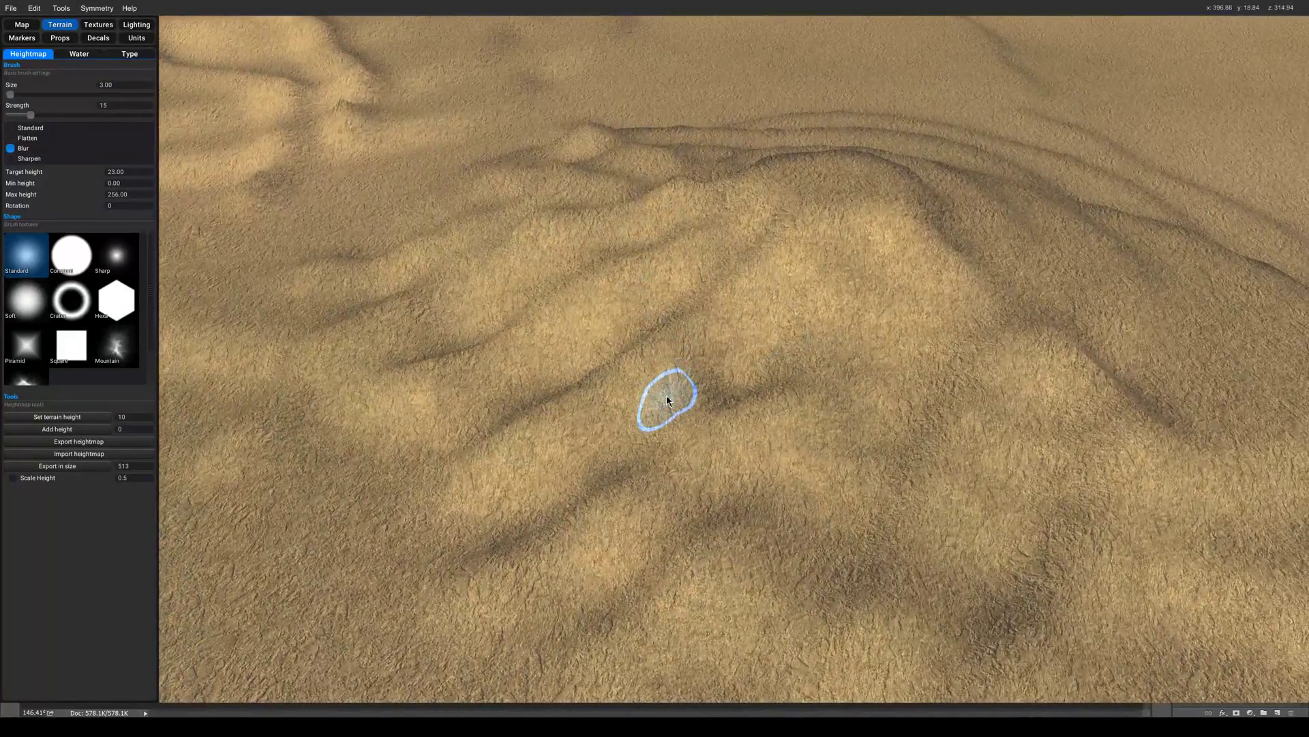
Display the terrain's colour-coded slope overlay and survey the steep and flat areas across the small mound.
key("t")
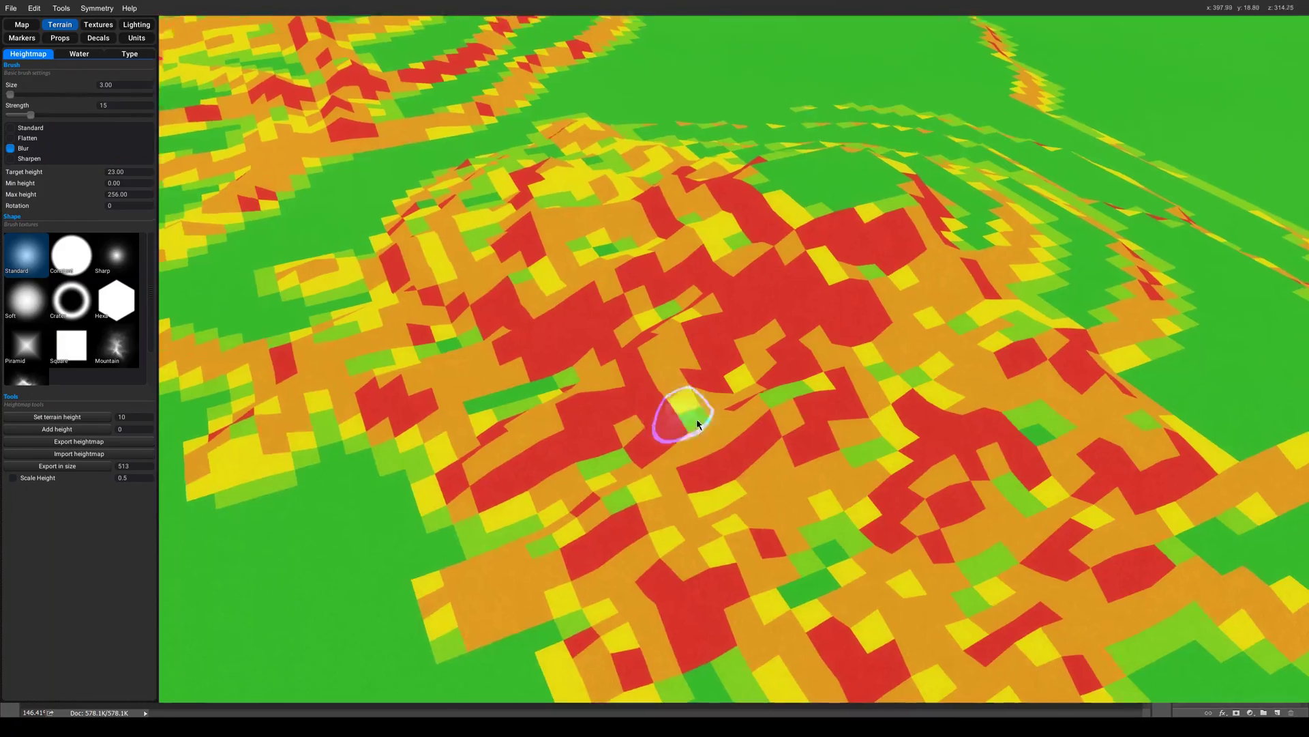
middle_click_drag(693, 409, 591, 426)
scroll(637, 444, "down", 3)
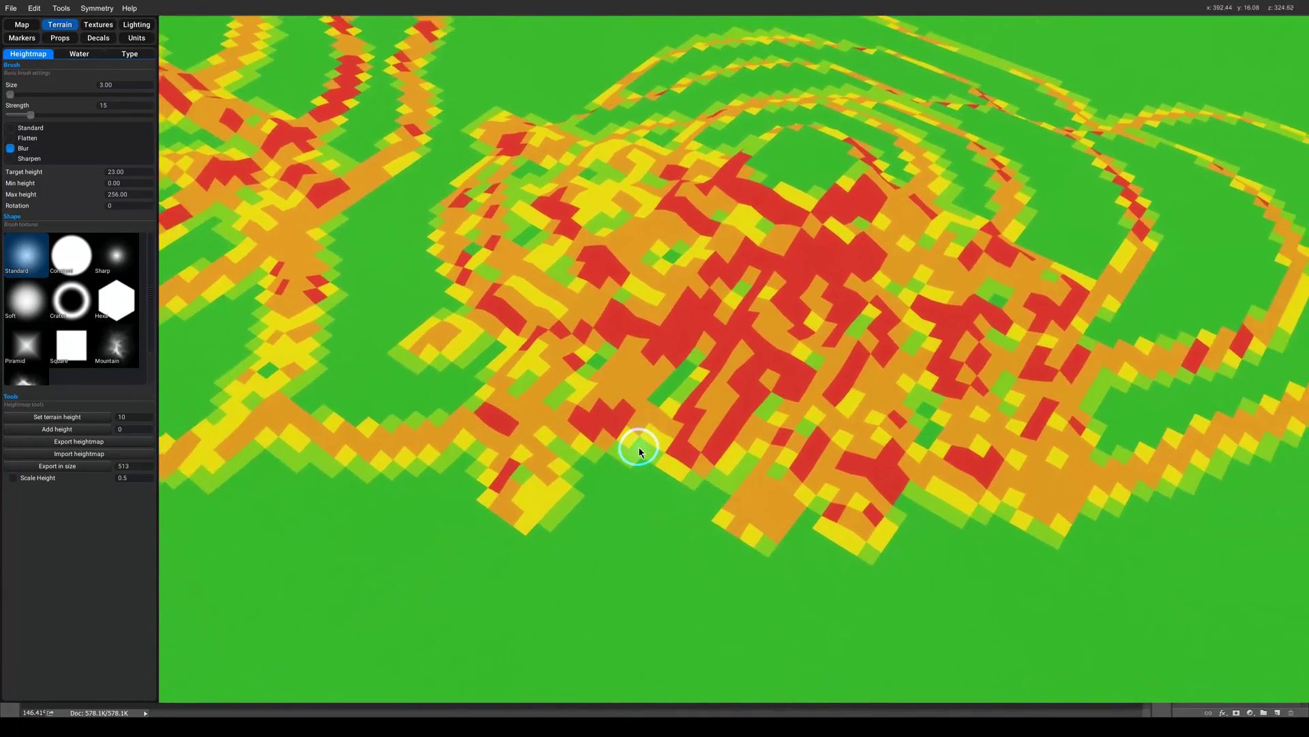
scroll(646, 441, "up", 6)
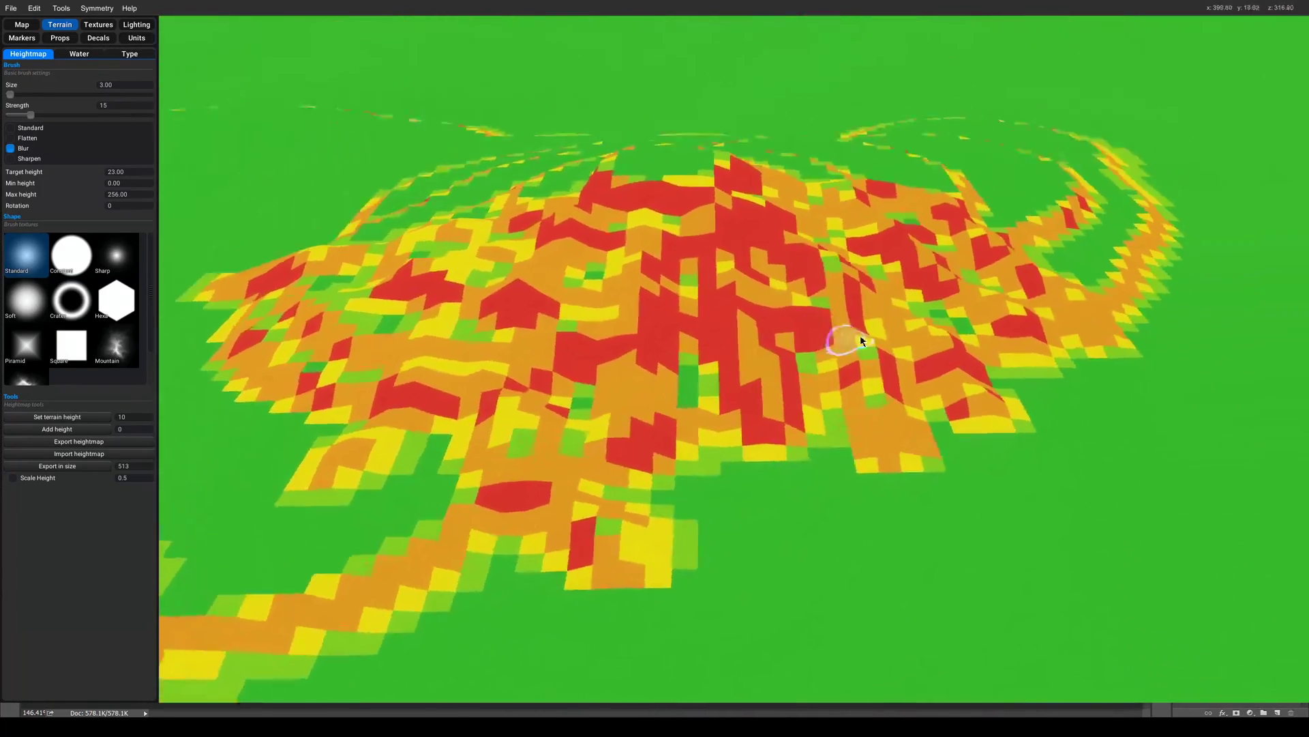
scroll(516, 349, "up", 3)
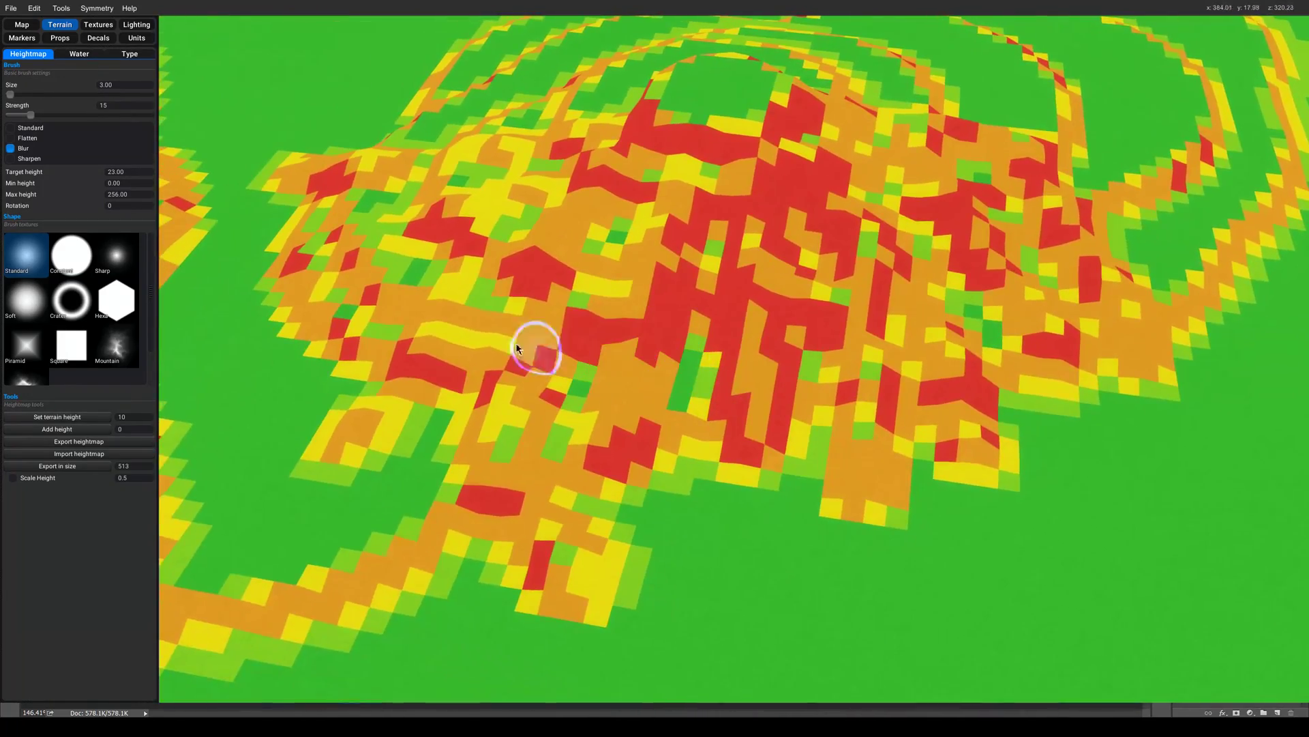
scroll(583, 354, "down", 3)
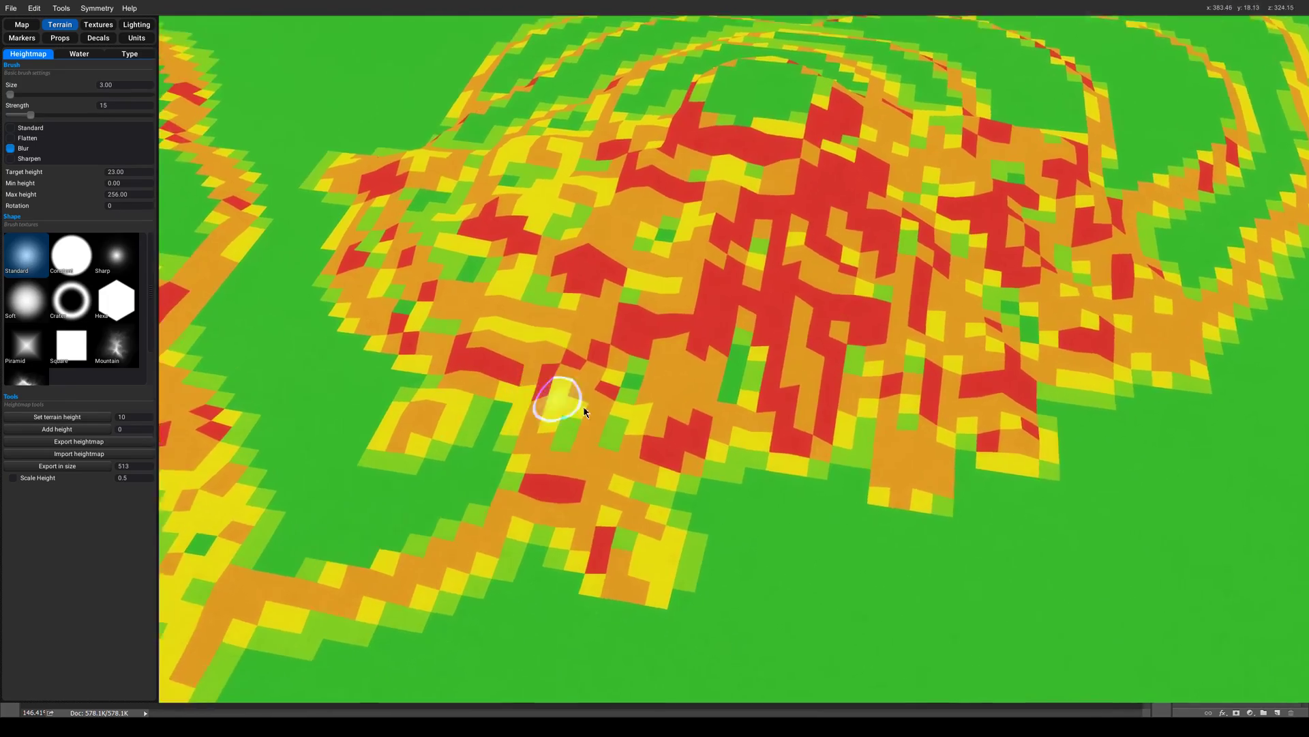
scroll(555, 395, "up", 6)
scroll(578, 468, "down", 3)
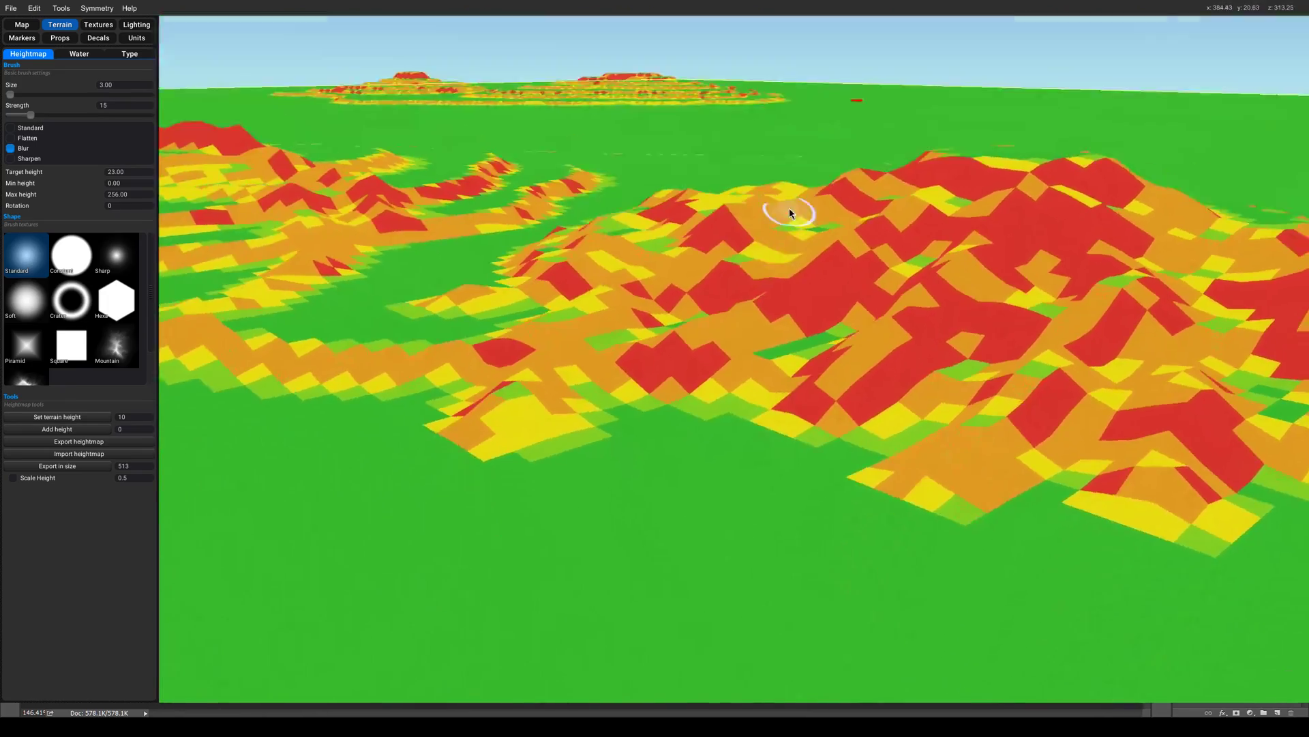
Inspect the slope overlay along the foot of the small mound, comparing the red, orange and green cells between ridge ends.
scroll(775, 321, "up", 5)
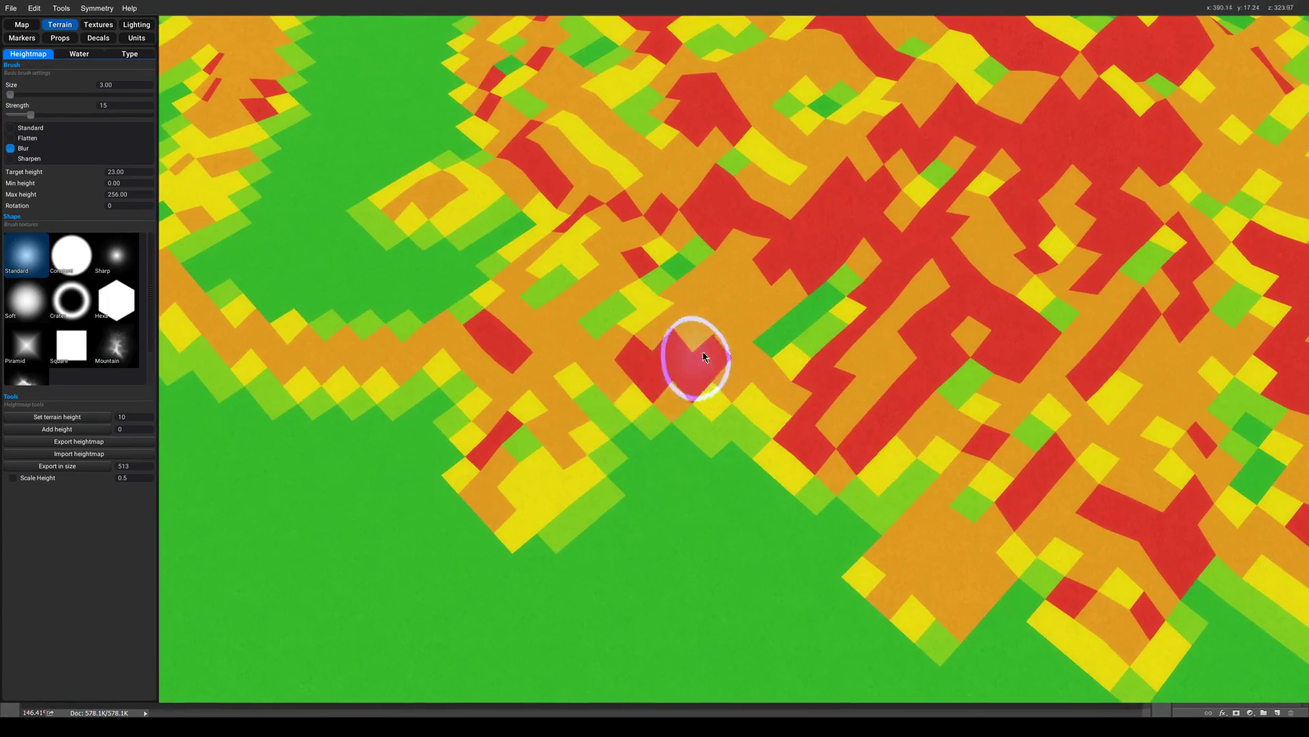
scroll(690, 368, "down", 5)
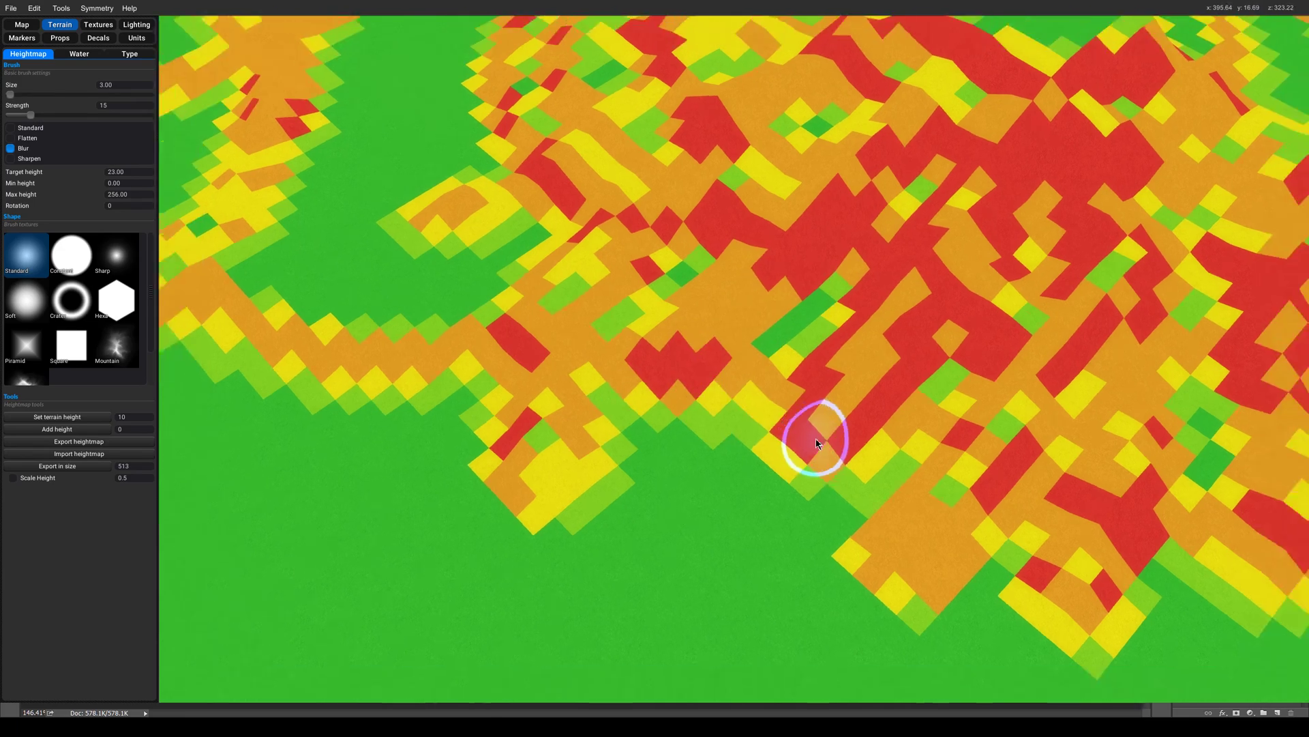
scroll(716, 284, "up", 5)
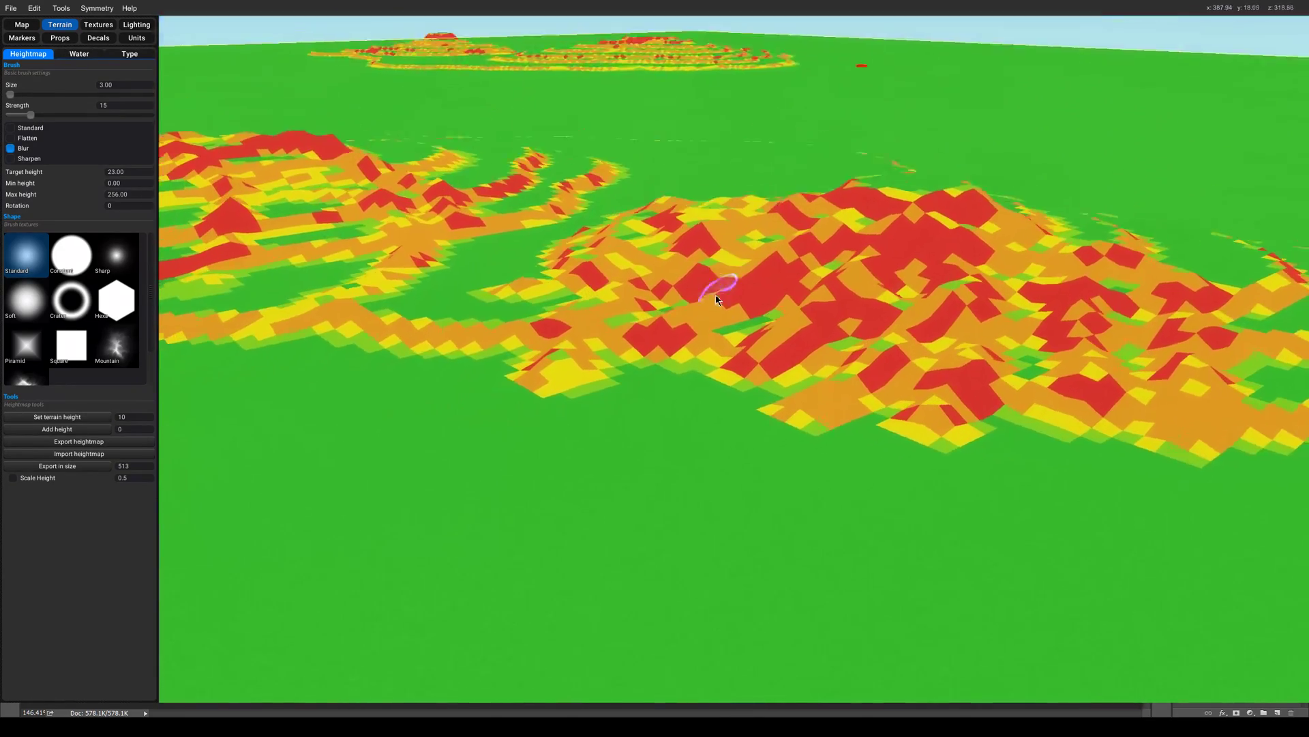
scroll(709, 183, "down", 5)
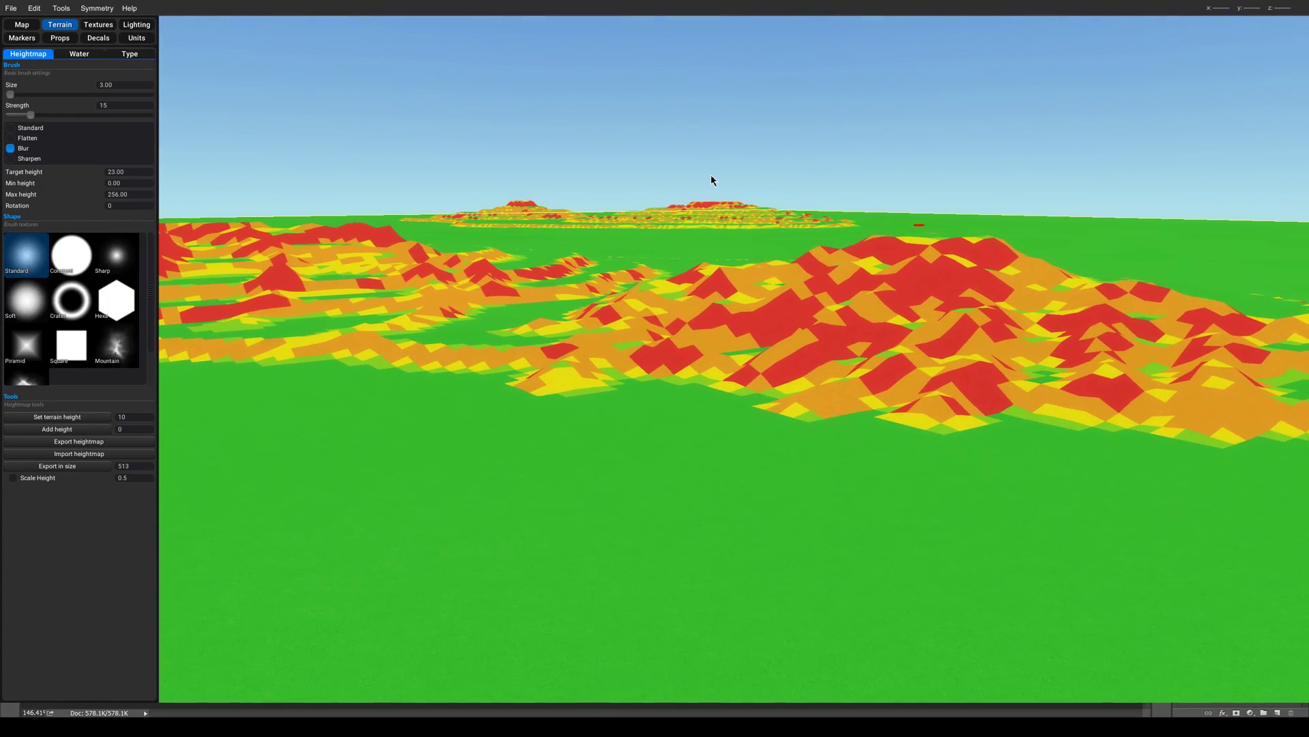
scroll(833, 431, "up", 2)
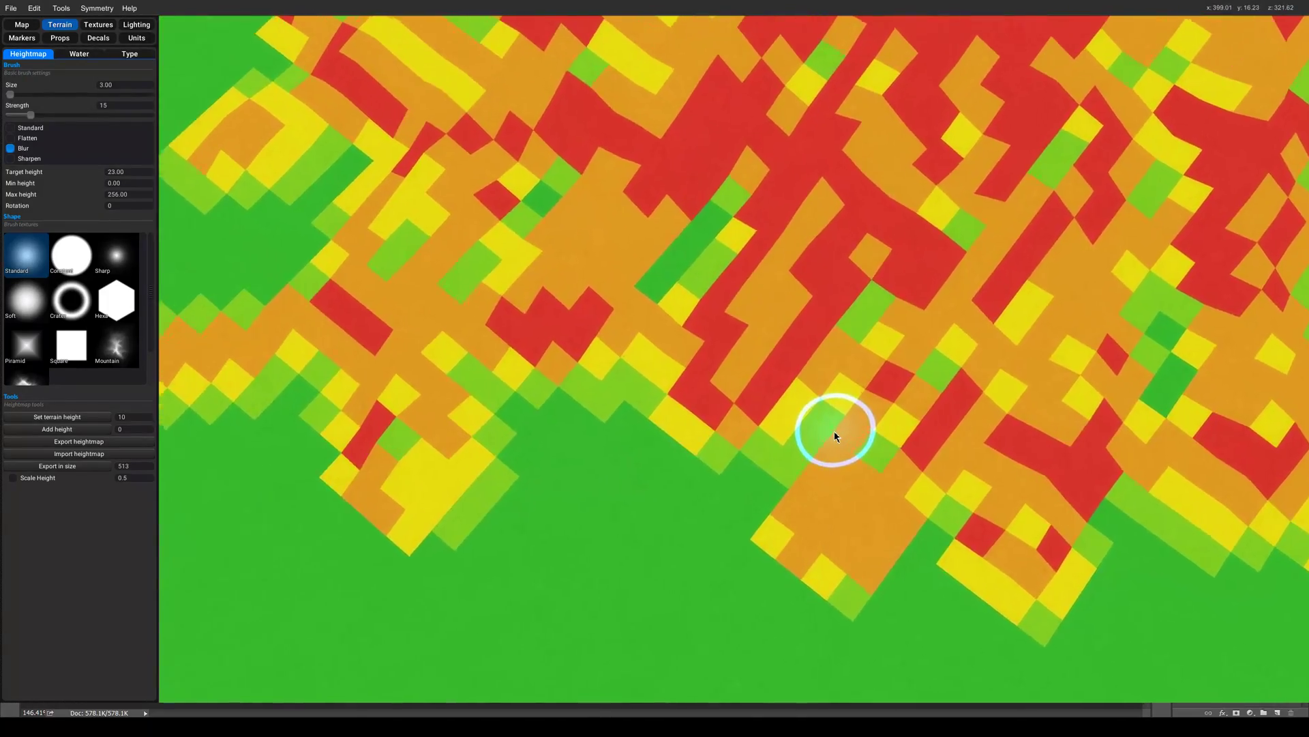
scroll(849, 392, "down", 4)
scroll(852, 345, "up", 3)
scroll(838, 344, "up", 2)
middle_click_drag(837, 391, 980, 233)
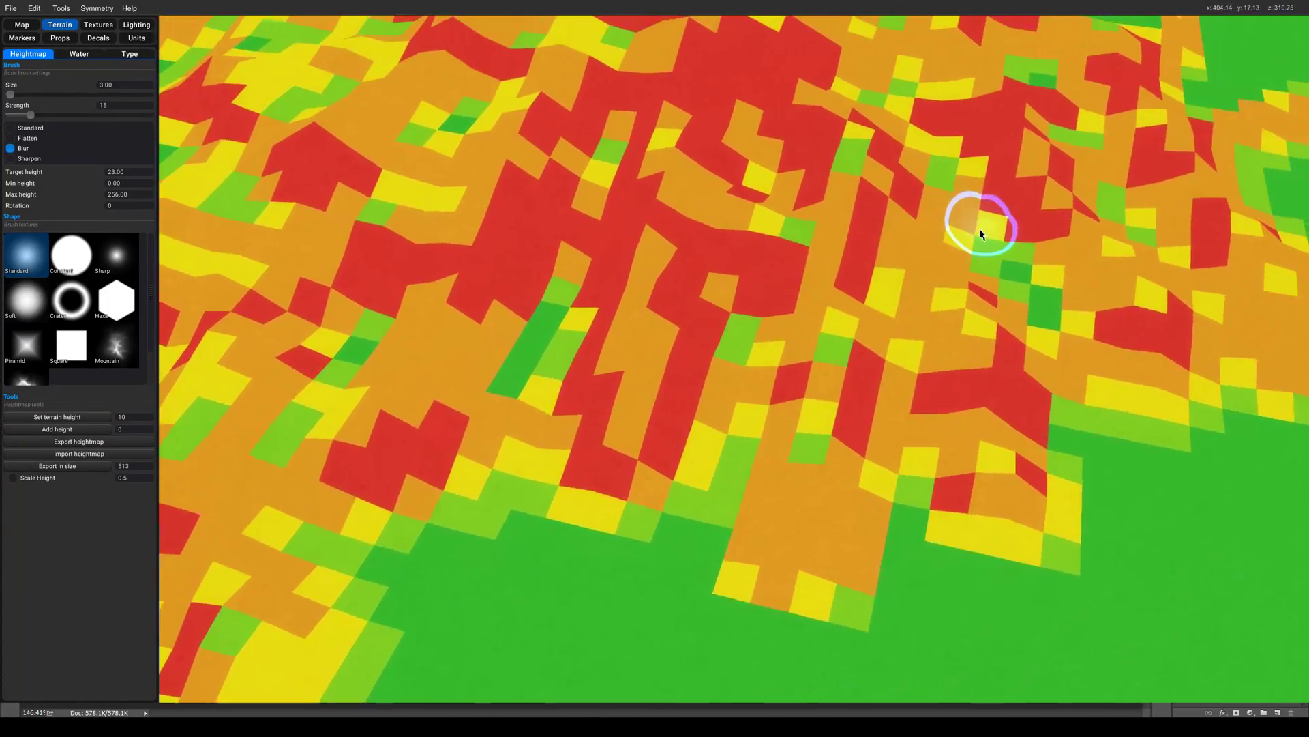
scroll(955, 239, "down", 3)
scroll(861, 257, "up", 1)
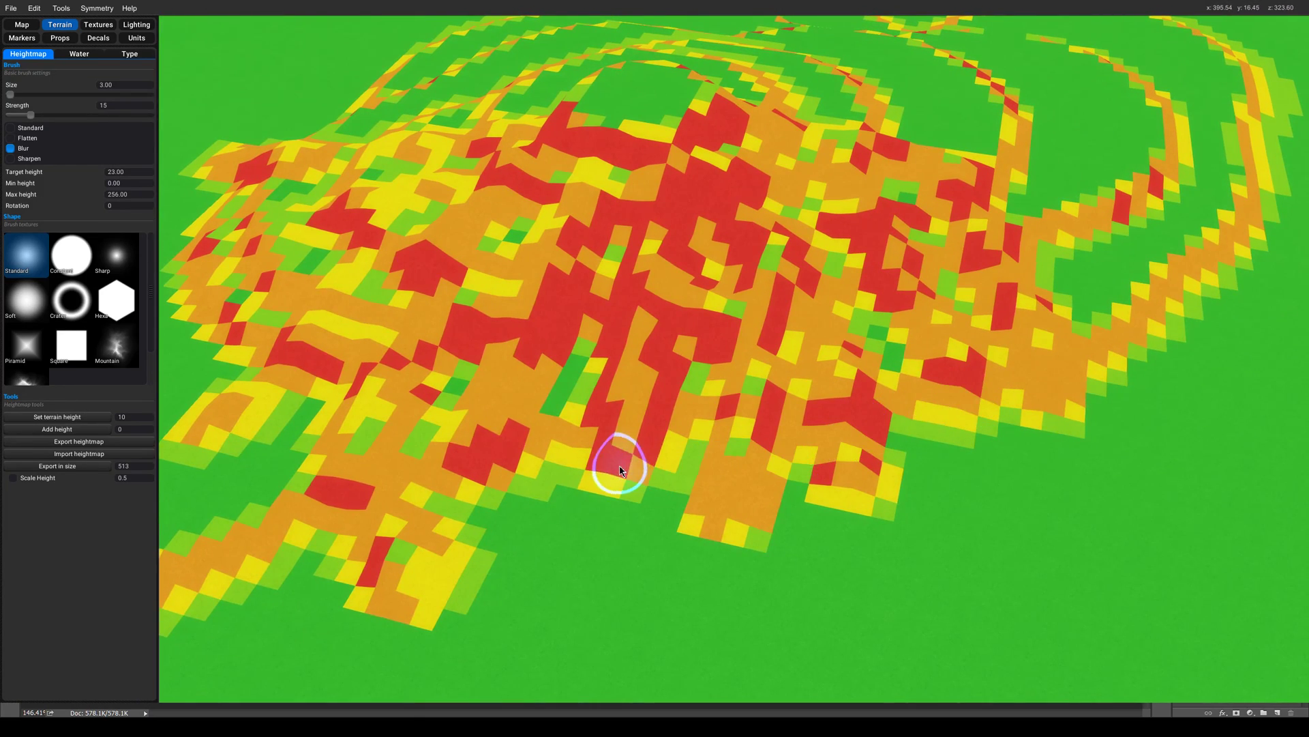
Examine the slope overlay around the narrow green gully between the mound's steep ridges and across its far flank.
scroll(618, 466, "down", 3)
scroll(627, 447, "up", 3)
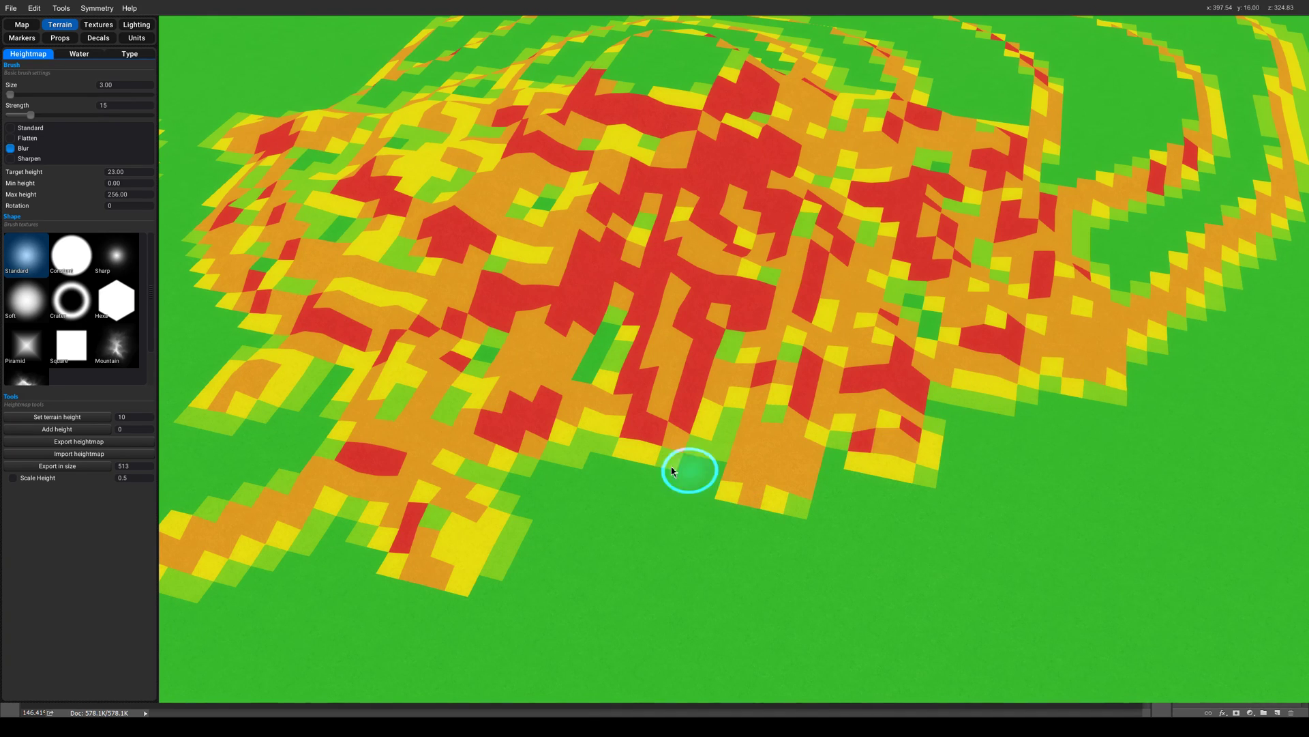
scroll(338, 519, "down", 3)
scroll(477, 471, "up", 2)
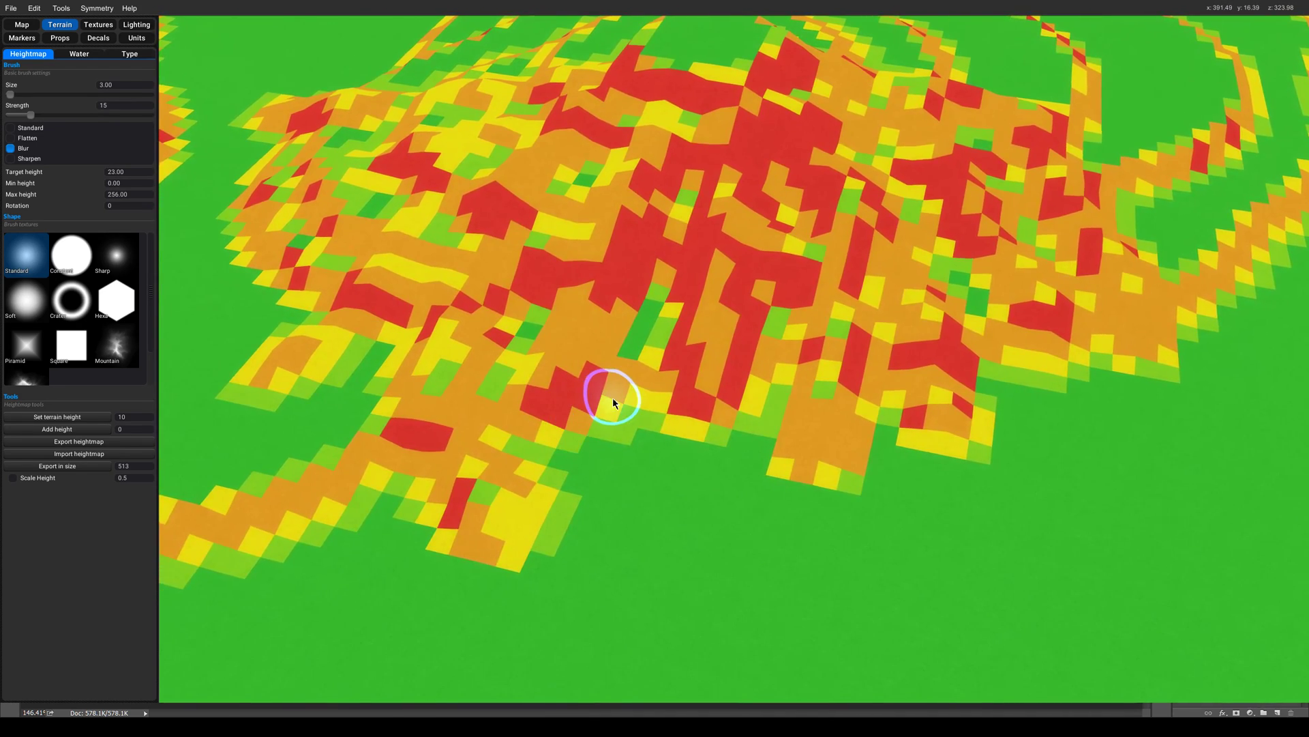
scroll(630, 393, "down", 2)
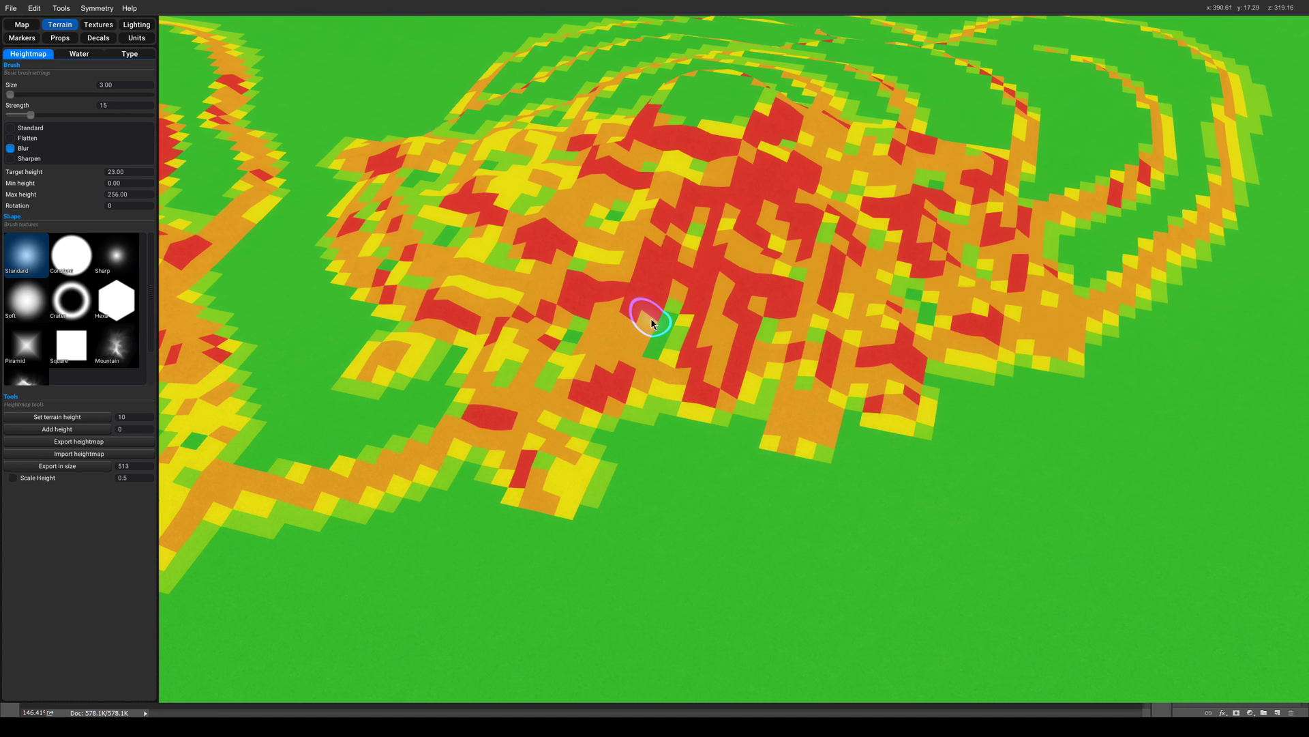
scroll(694, 404, "down", 2)
scroll(694, 404, "up", 3)
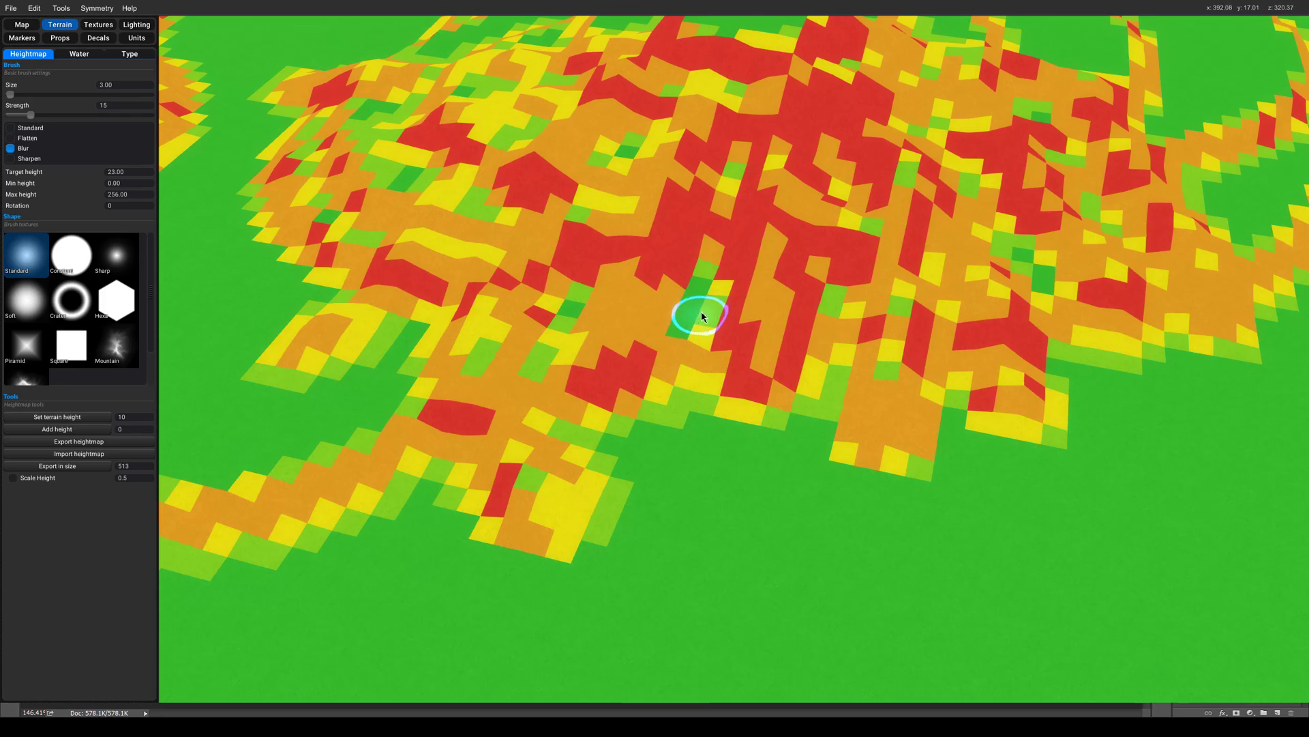
scroll(732, 291, "down", 3)
scroll(833, 338, "up", 2)
middle_click_drag(833, 339, 789, 431)
scroll(789, 431, "up", 3)
middle_click_drag(754, 373, 941, 310)
scroll(938, 304, "down", 2)
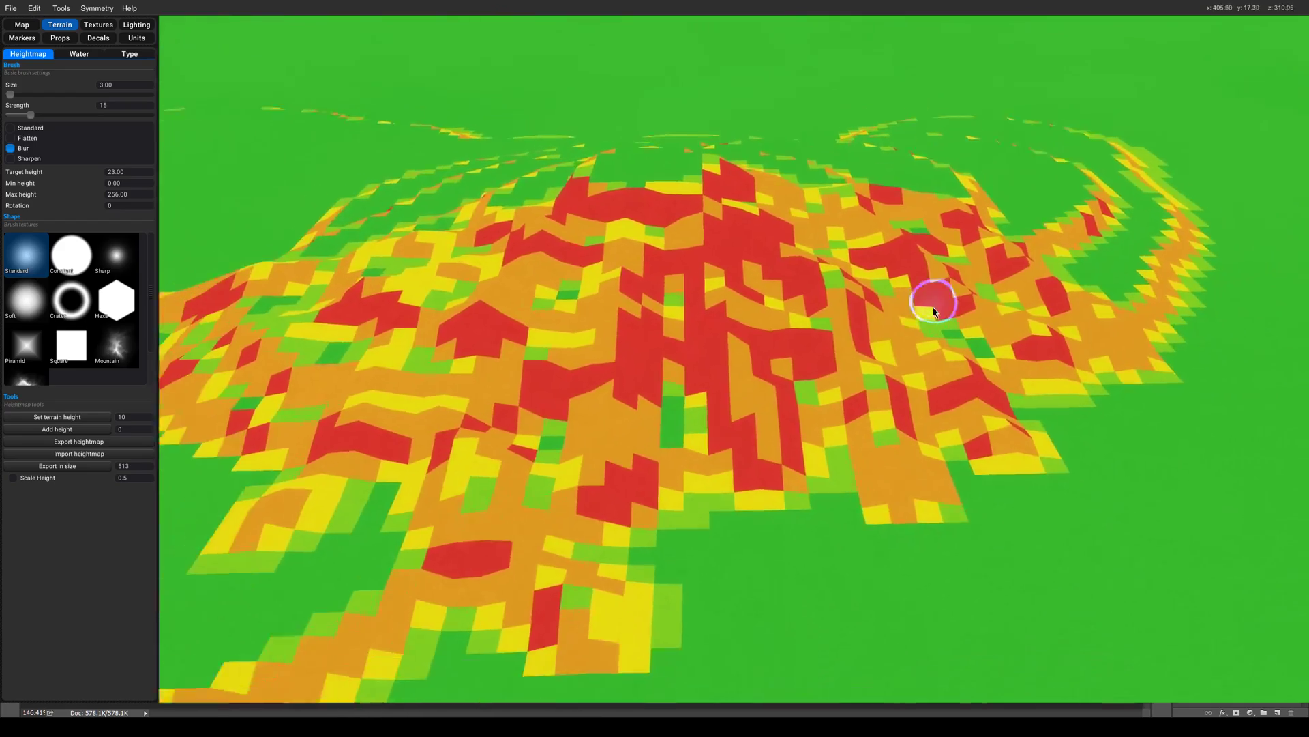
Survey the slope overlay from above and from a low angle across the small mound's front ridges and the flat ground around them.
middle_click_drag(583, 416, 742, 458)
scroll(780, 307, "up", 3)
scroll(775, 301, "down", 3)
scroll(732, 380, "up", 3)
scroll(742, 459, "down", 3)
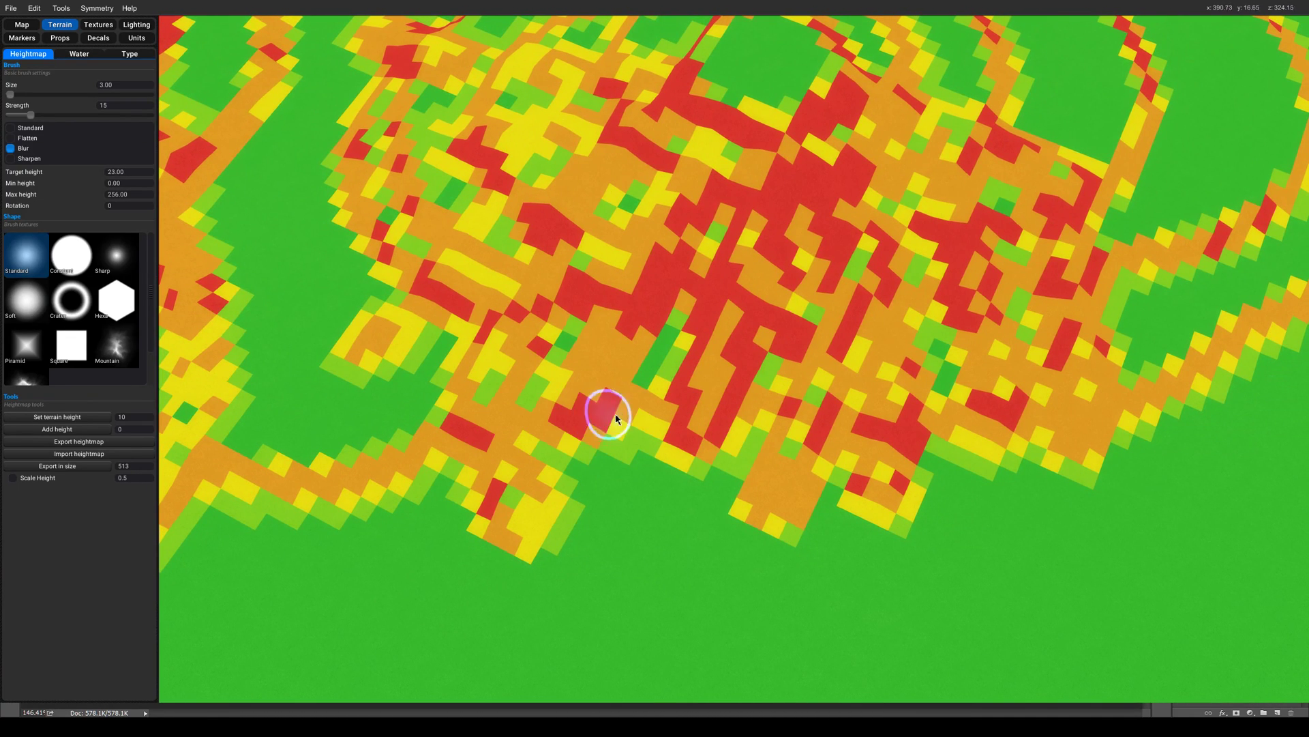
right_click_drag(706, 417, 901, 407)
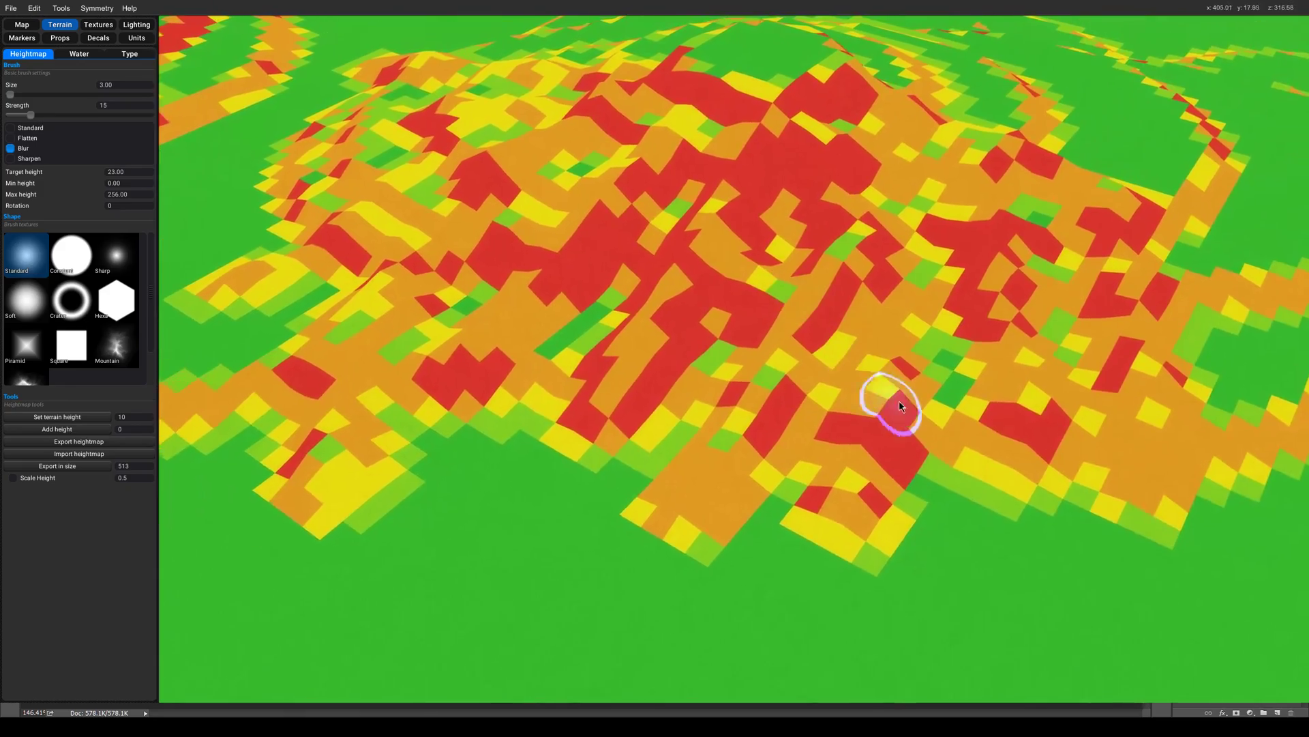
scroll(750, 356, "down", 3)
middle_click_drag(750, 356, 766, 259)
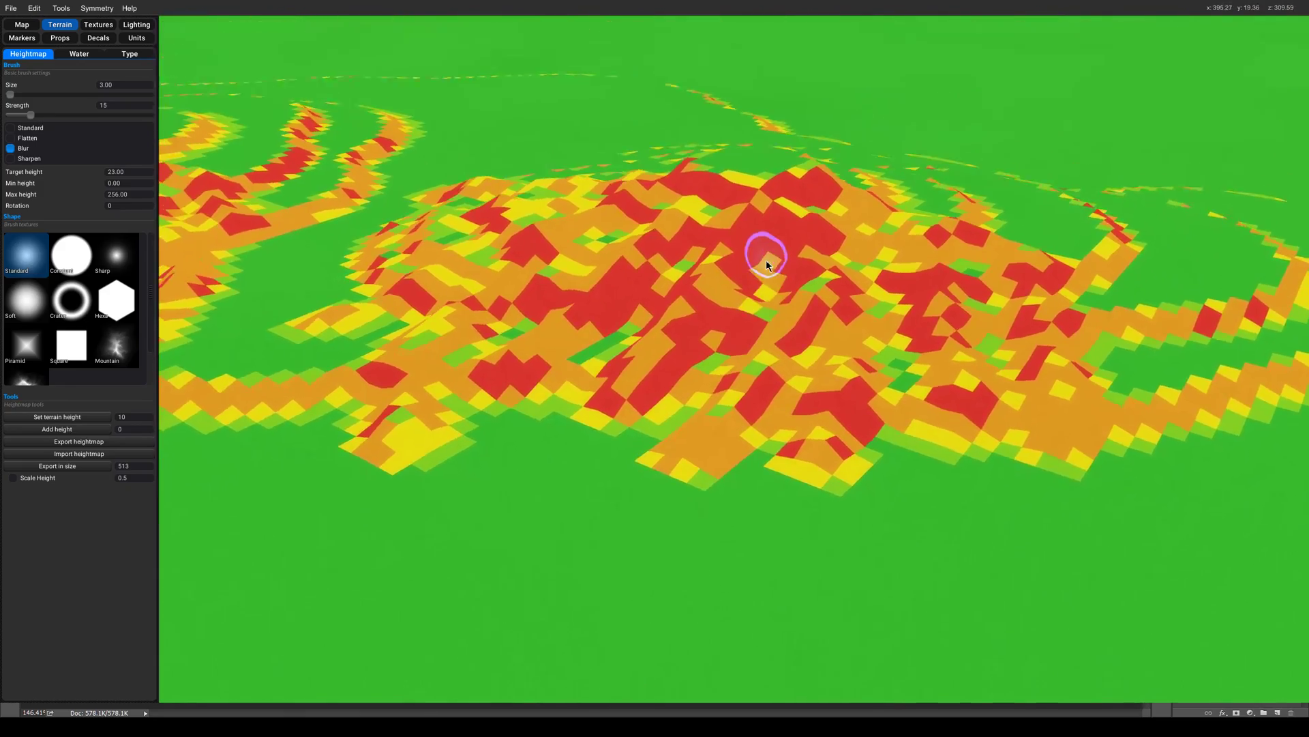
Hide the slope overlay and inspect the small mound's textured ridges and gullies up close from several angles.
key("t")
scroll(745, 297, "up", 4)
scroll(818, 350, "down", 5)
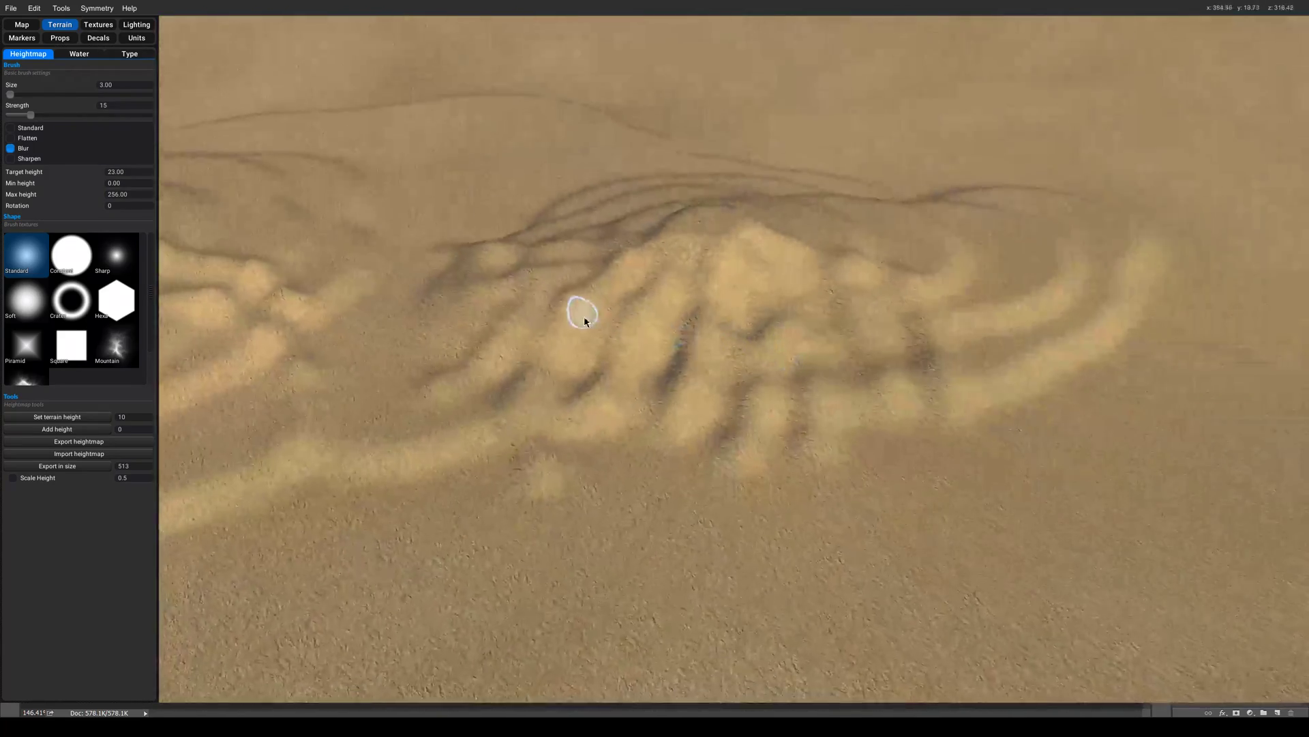
middle_click_drag(584, 319, 640, 372)
scroll(641, 371, "up", 4)
middle_click_drag(774, 461, 691, 351)
scroll(681, 290, "down", 4)
right_click_drag(725, 221, 671, 359)
scroll(611, 328, "down", 4)
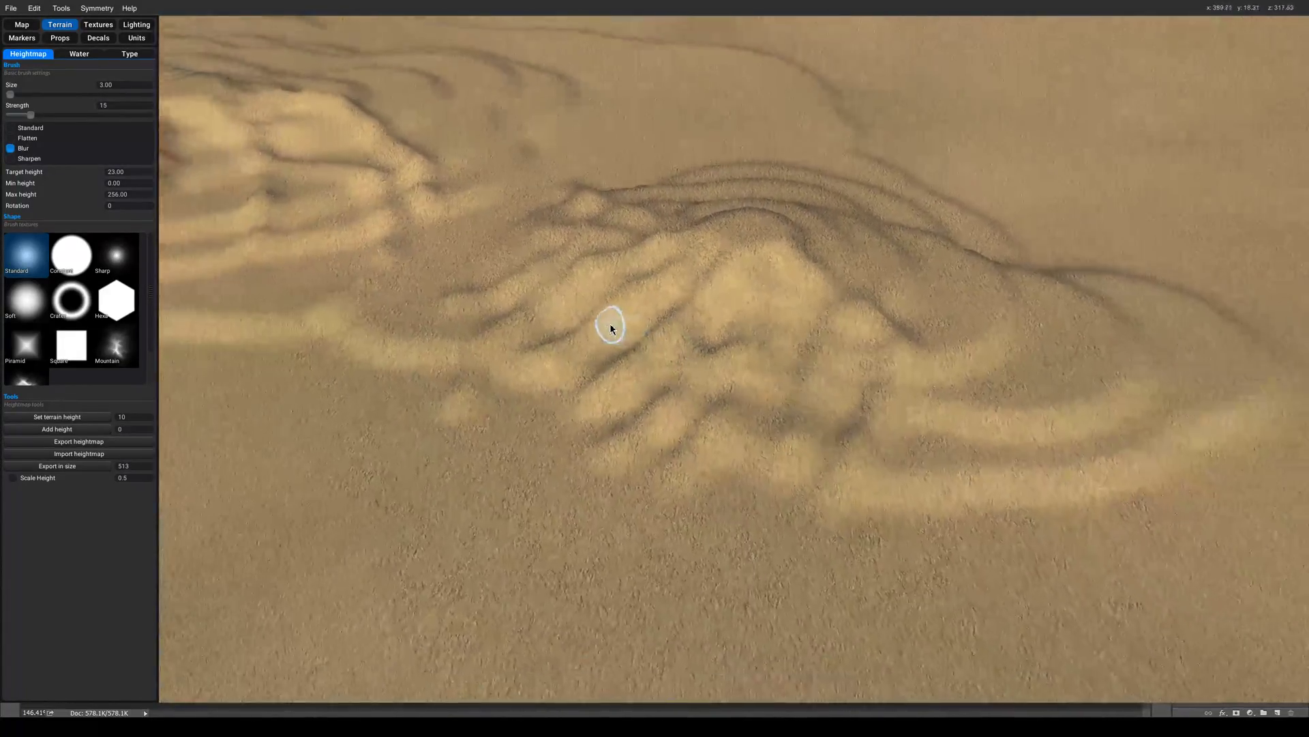
scroll(611, 327, "up", 1)
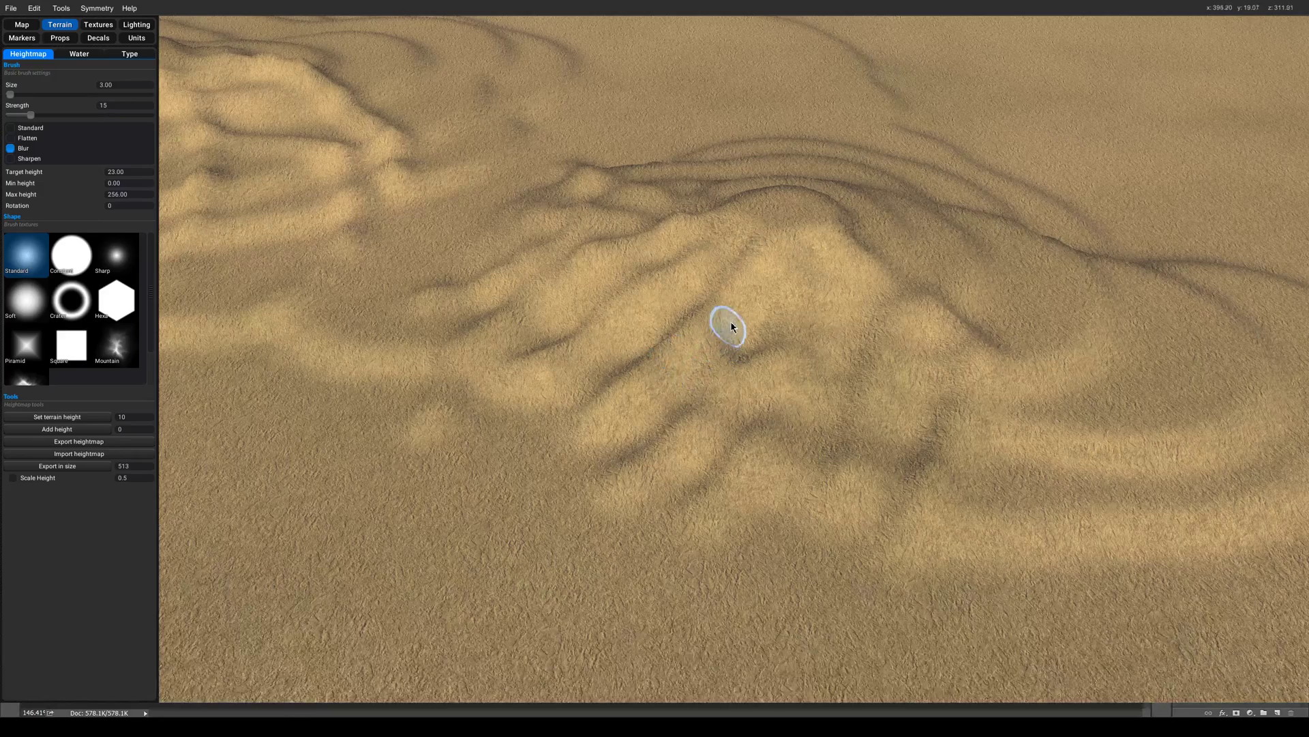
right_click_drag(731, 325, 697, 354)
View the whole map and examine the stepped, uneroded mountain pair at the opposite end for comparison.
scroll(697, 352, "down", 6)
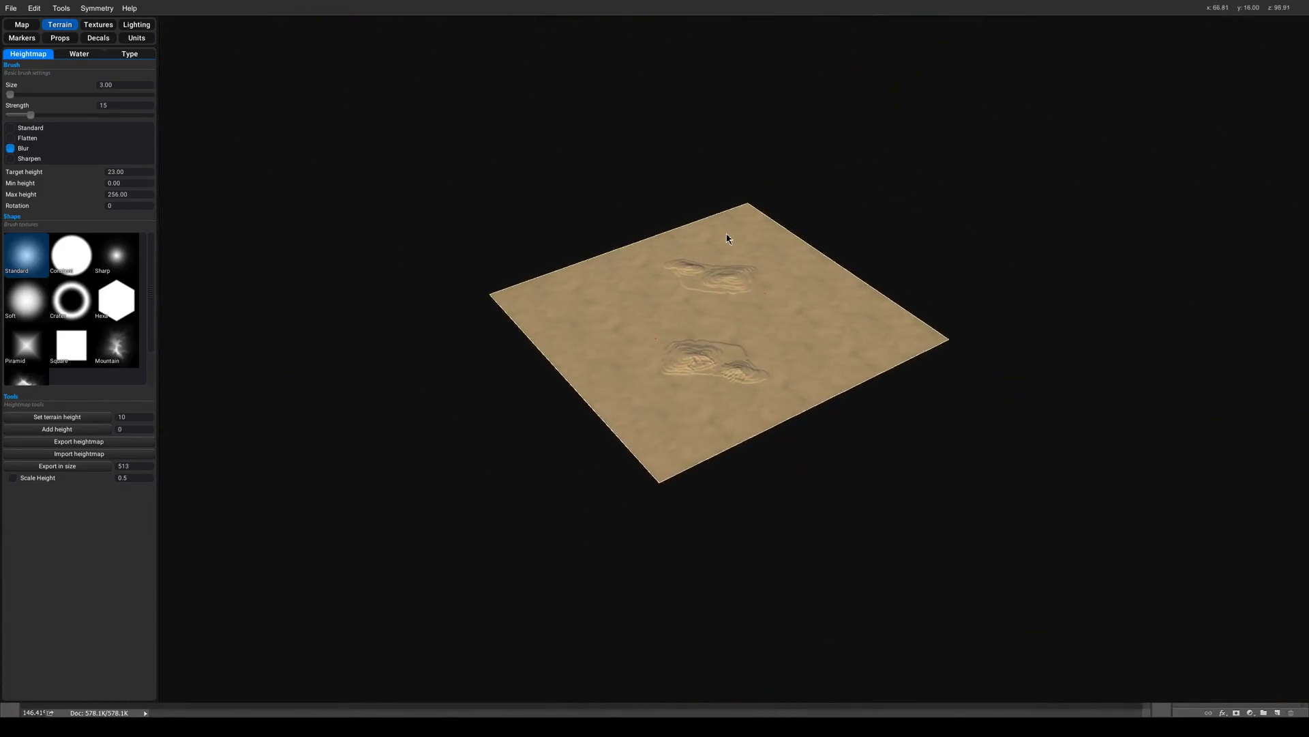
scroll(727, 238, "up", 3)
scroll(709, 348, "up", 4)
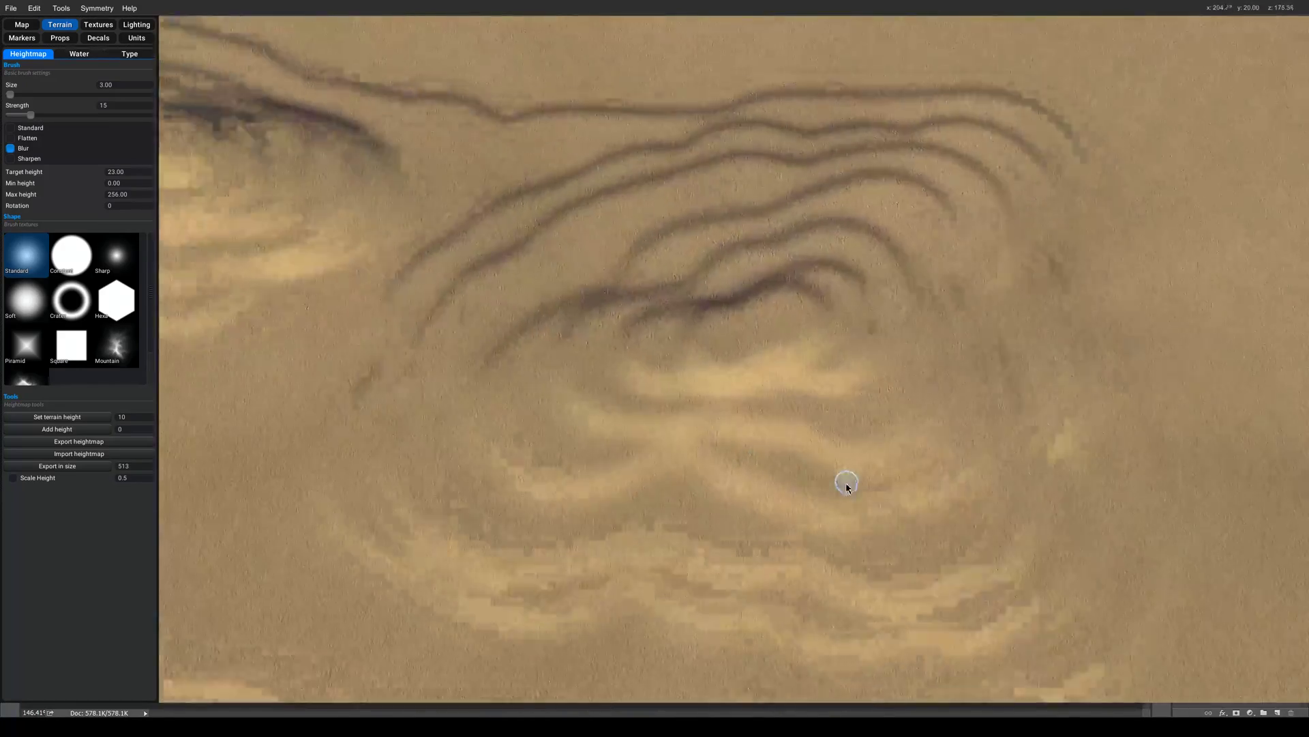
right_click_drag(846, 483, 652, 452)
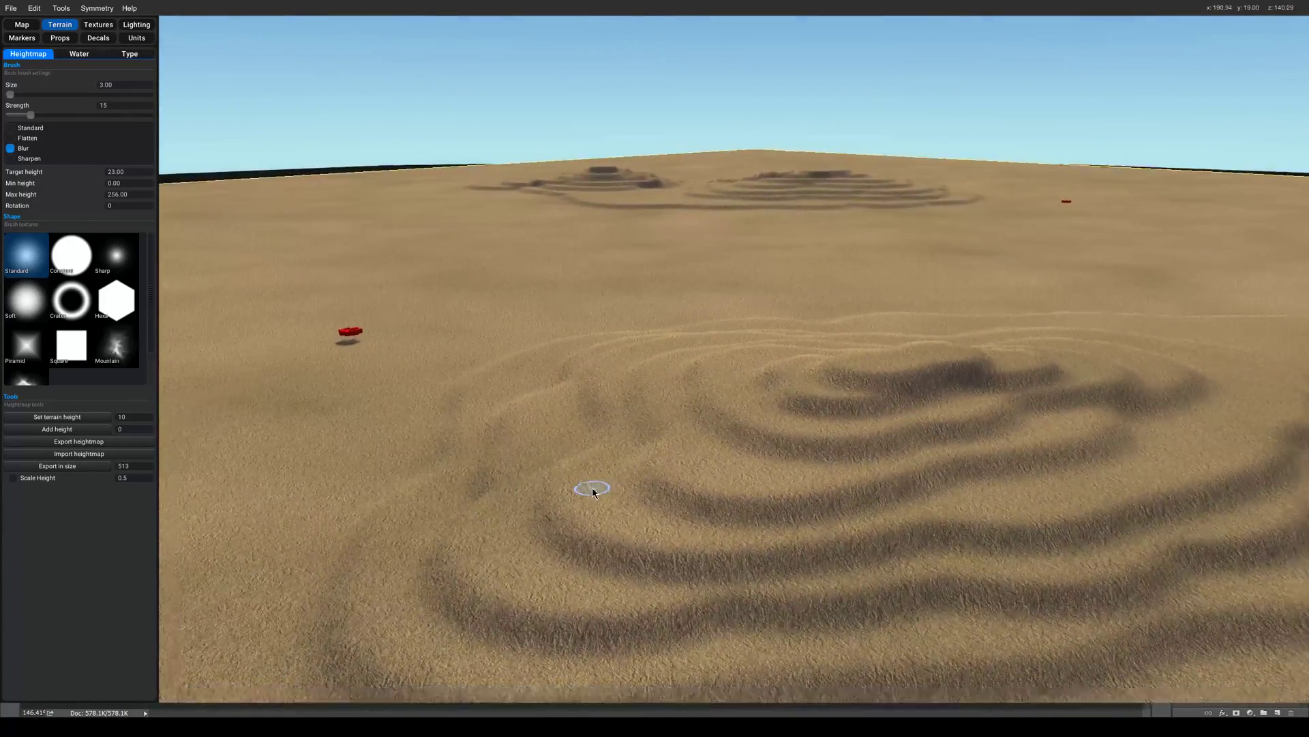
right_click_drag(592, 488, 781, 500)
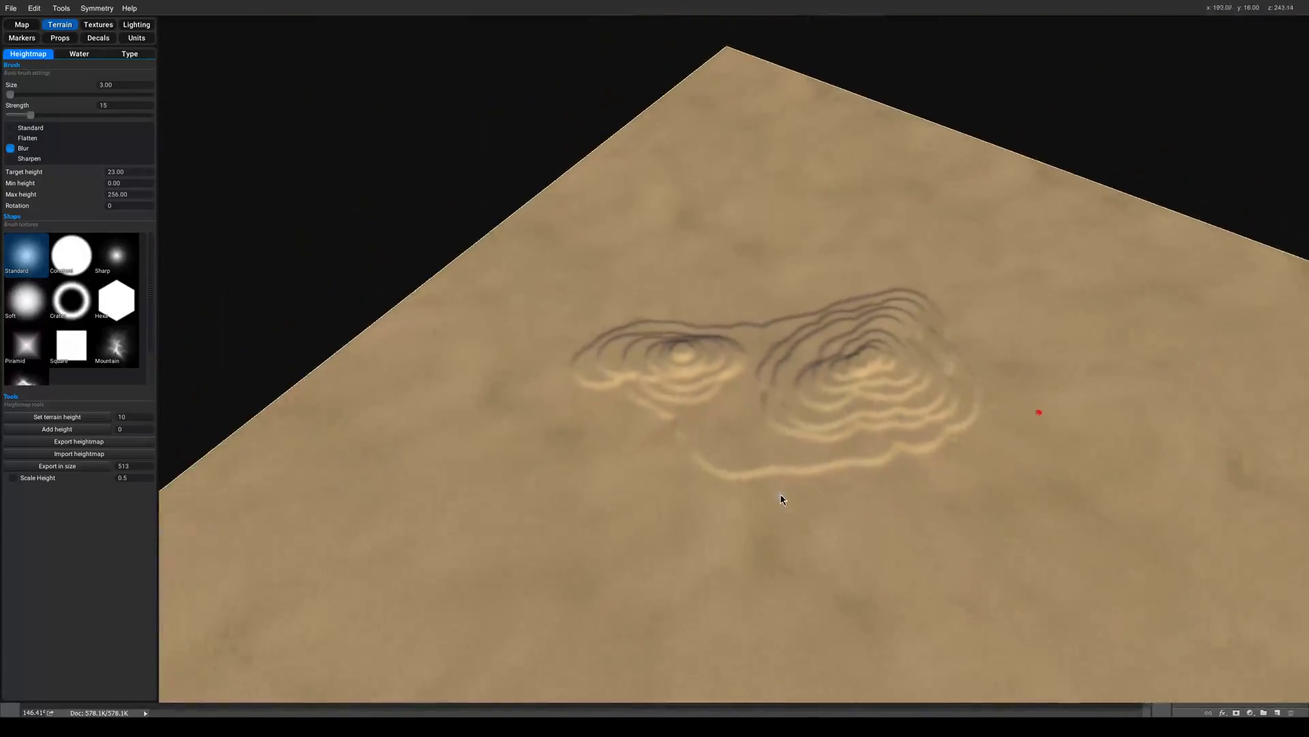
scroll(780, 494, "down", 5)
Return to the eroded mountain pair and review the small mound's sculpted ridges beside the larger mountain, near and far.
scroll(831, 381, "up", 5)
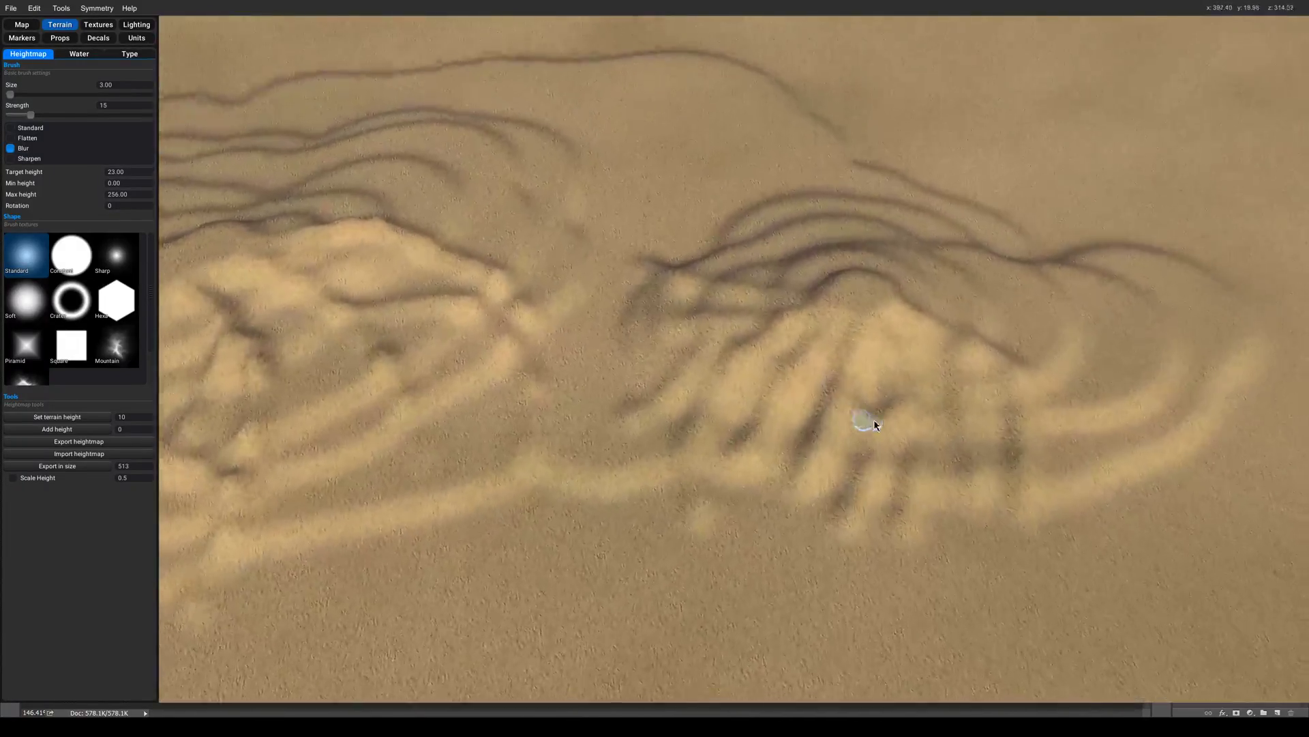
right_click_drag(865, 424, 795, 340)
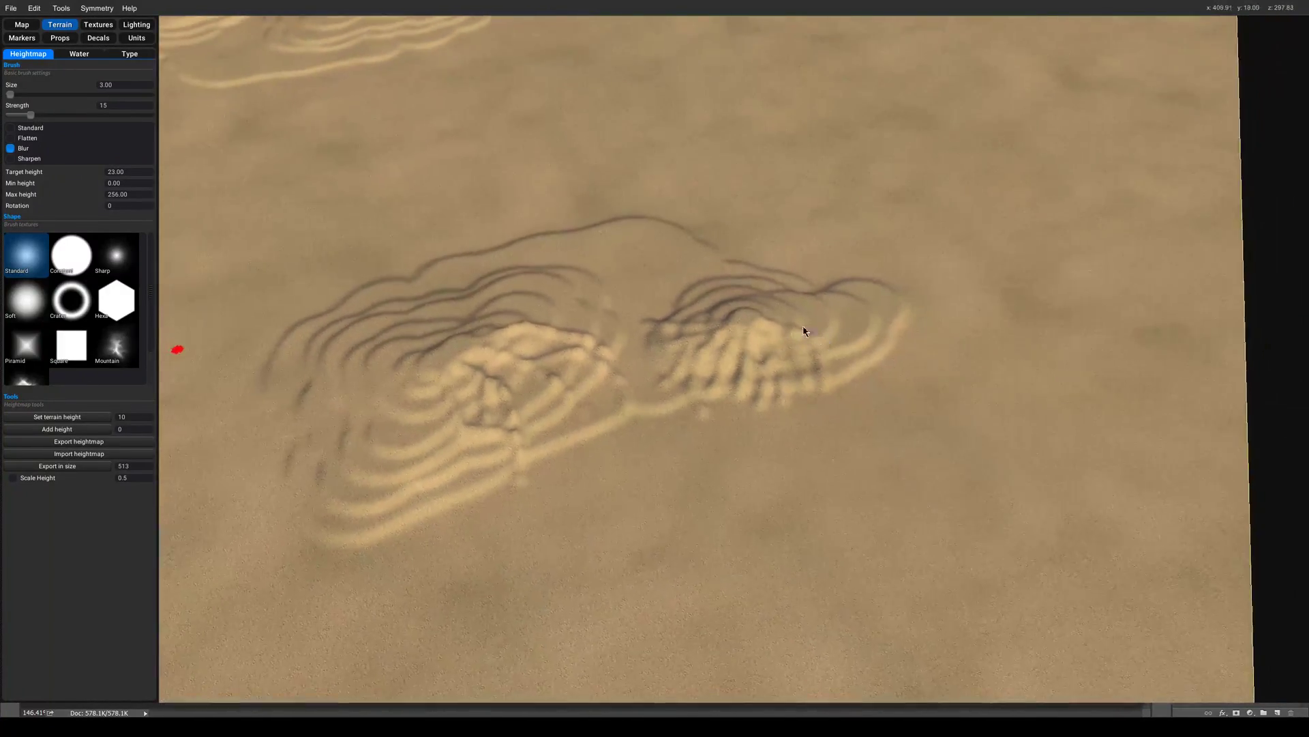
right_click_drag(773, 283, 736, 446)
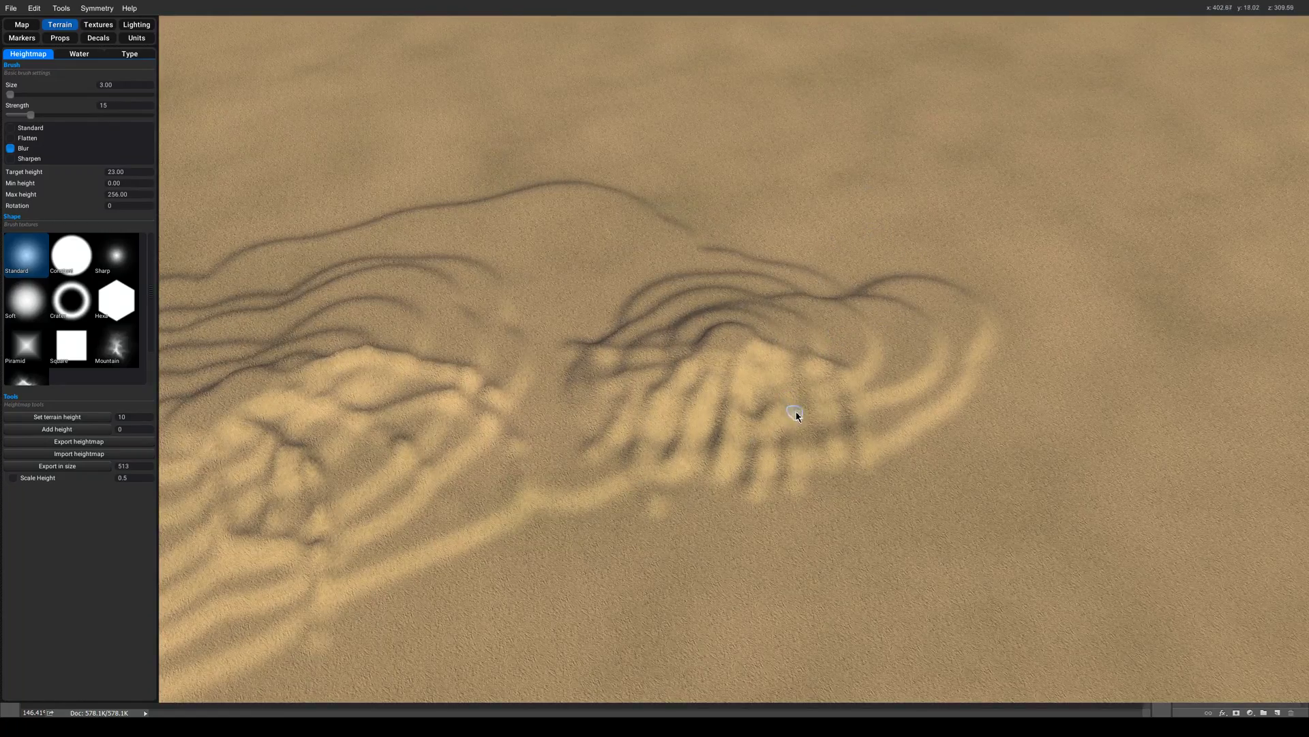
scroll(804, 391, "up", 4)
right_click_drag(804, 391, 675, 378)
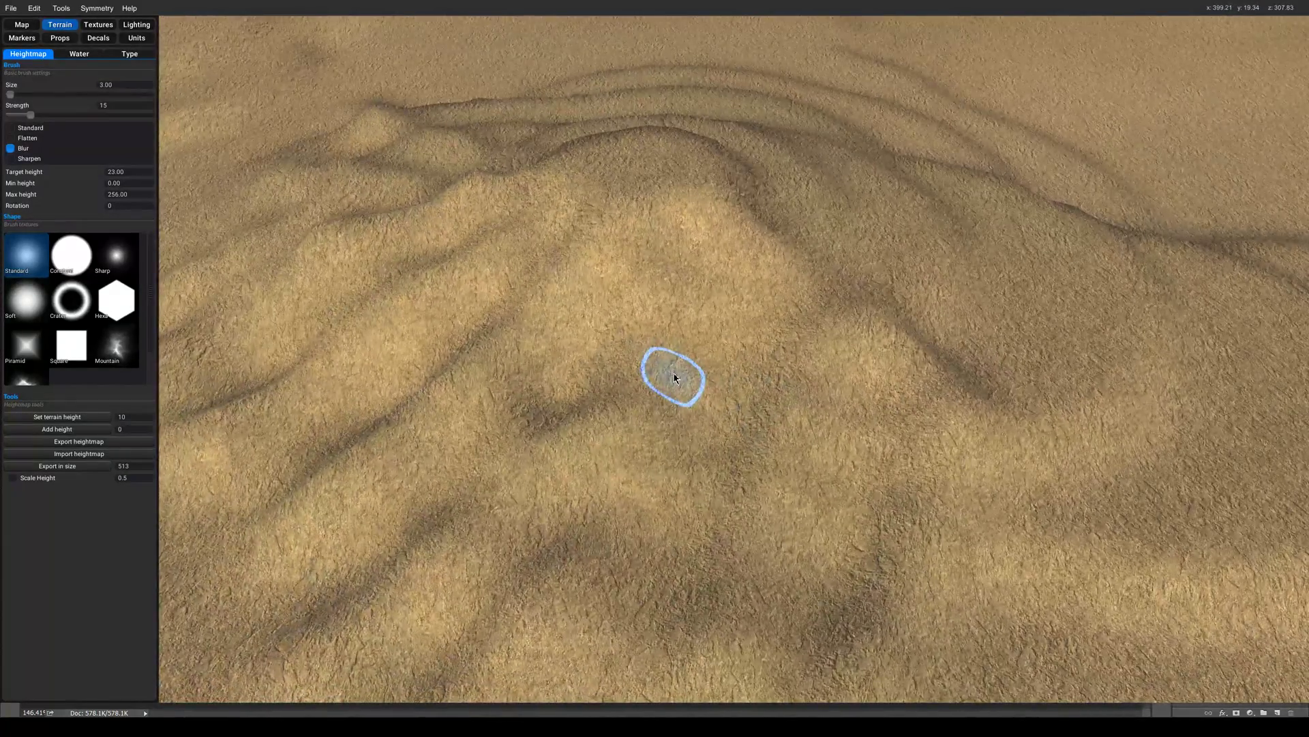
scroll(674, 378, "down", 2)
scroll(665, 379, "down", 4)
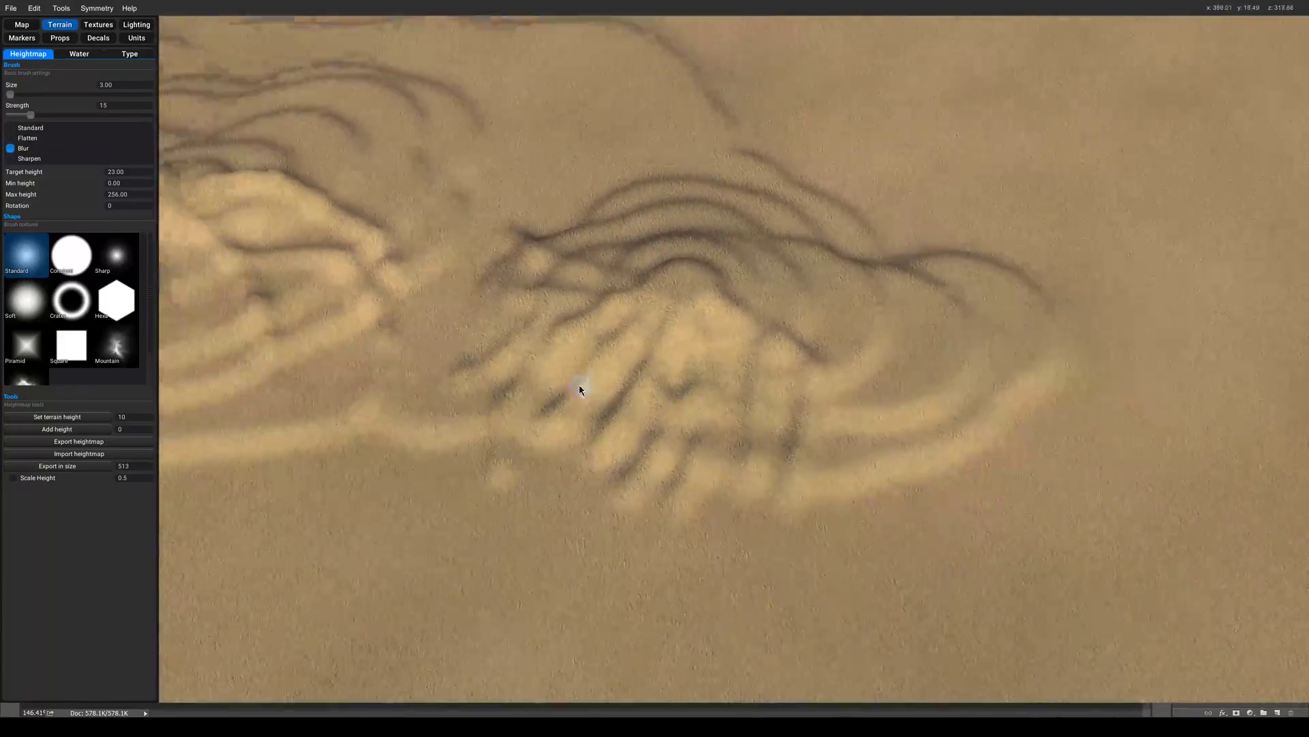
scroll(582, 386, "up", 5)
right_click_drag(919, 274, 844, 434)
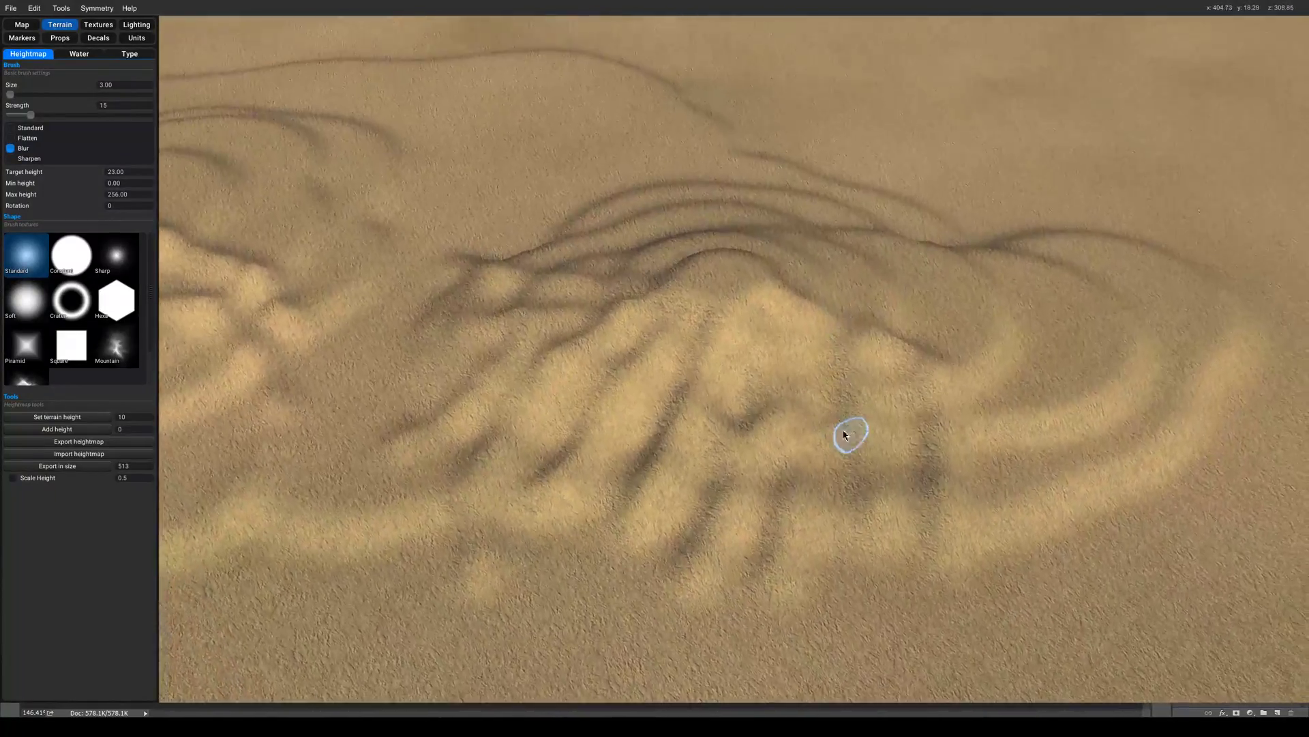